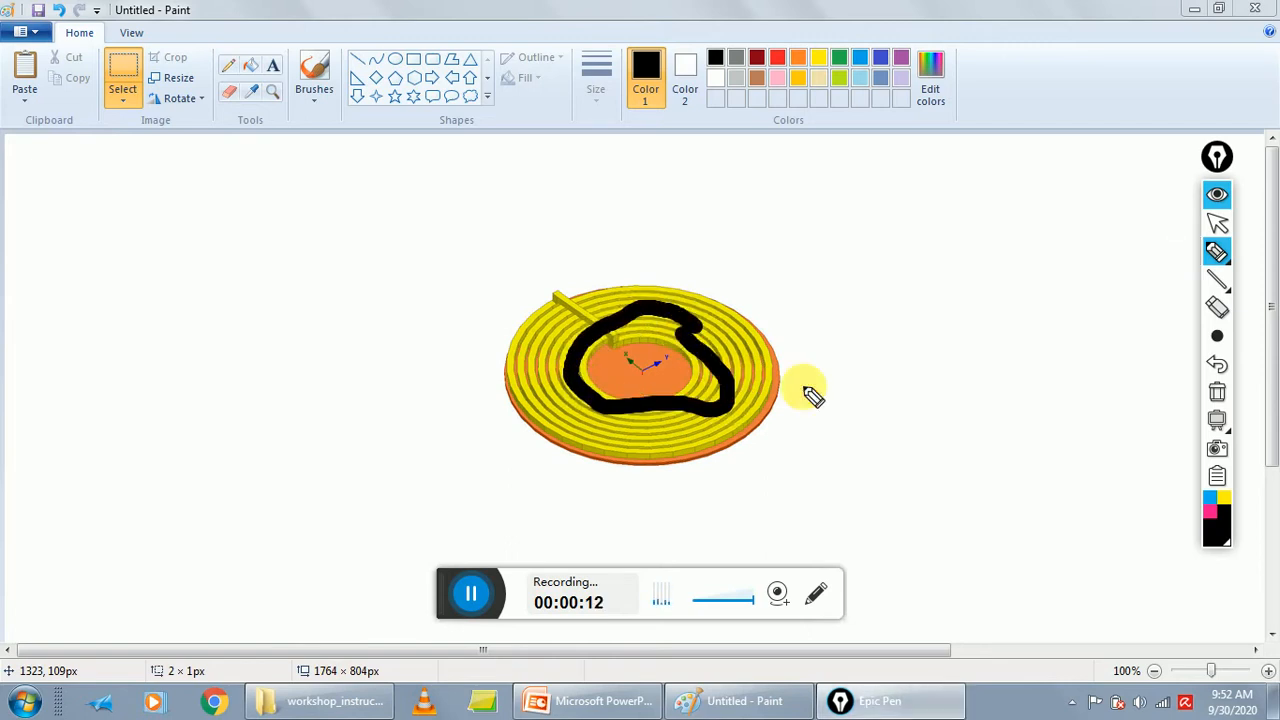
Draw a freehand arrow pointing at the outer edge of the coil plate and reduce the pen to its smallest size
mouse_move(846, 378)
mouse_down()
mouse_move(780, 395)
mouse_move(806, 403)
mouse_up()
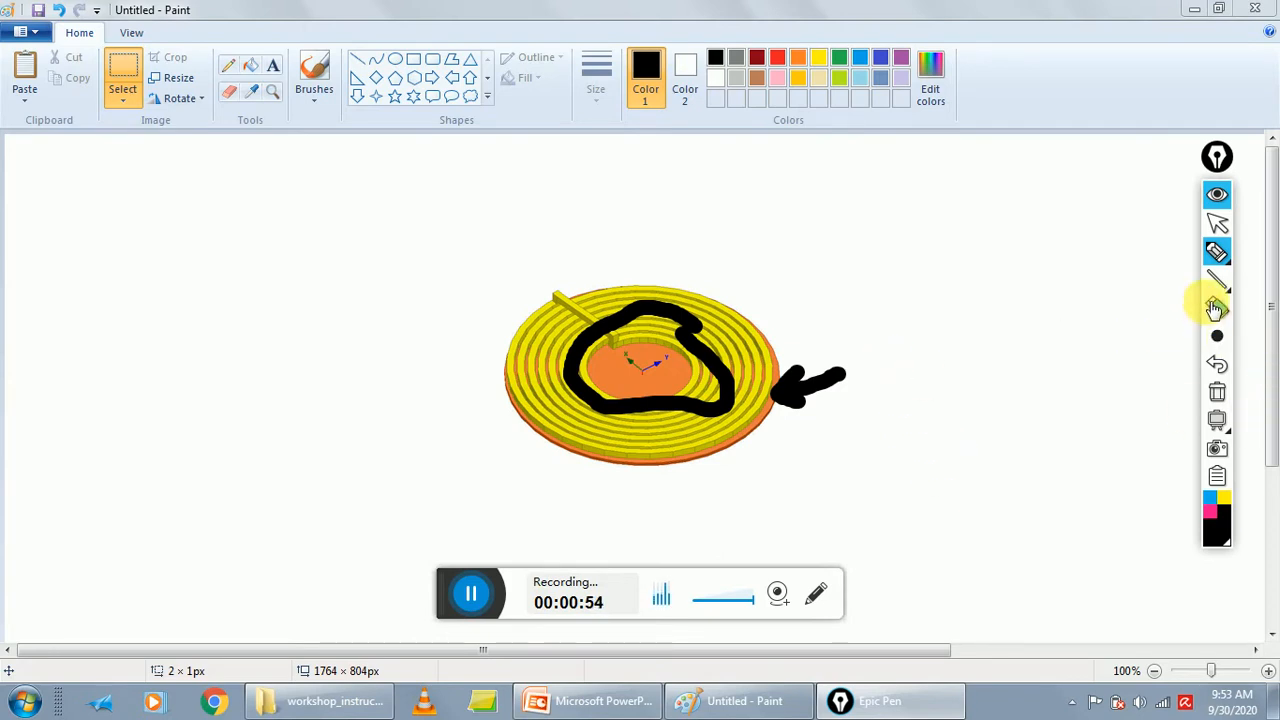
mouse_move(1217, 338)
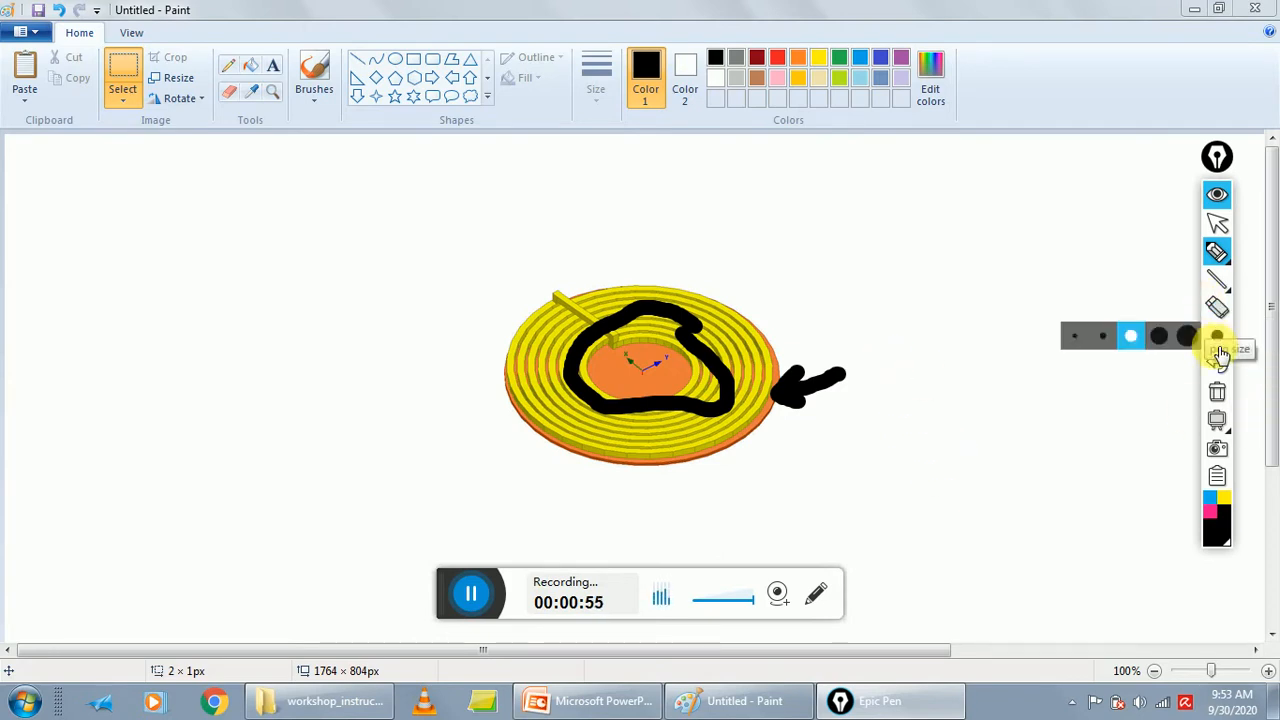
click(1080, 342)
Clear all pen annotations from the coil picture and return to the normal cursor
mouse_move(1229, 262)
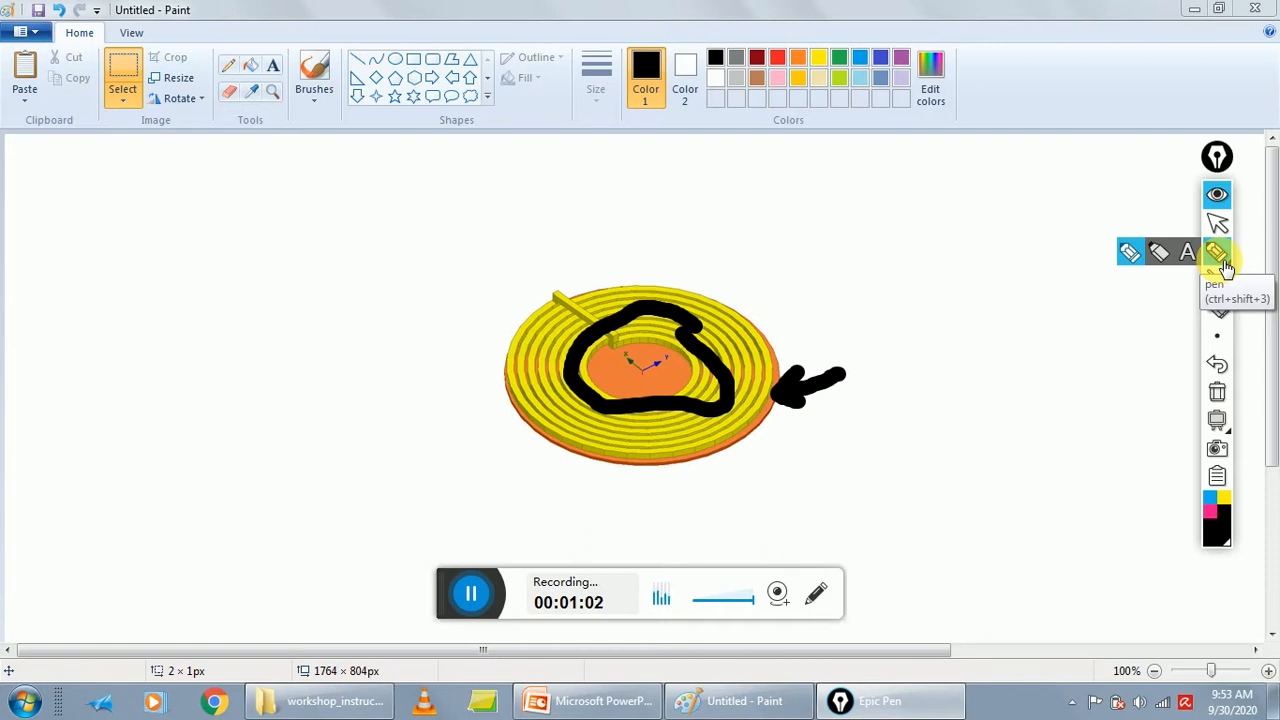
click(1226, 395)
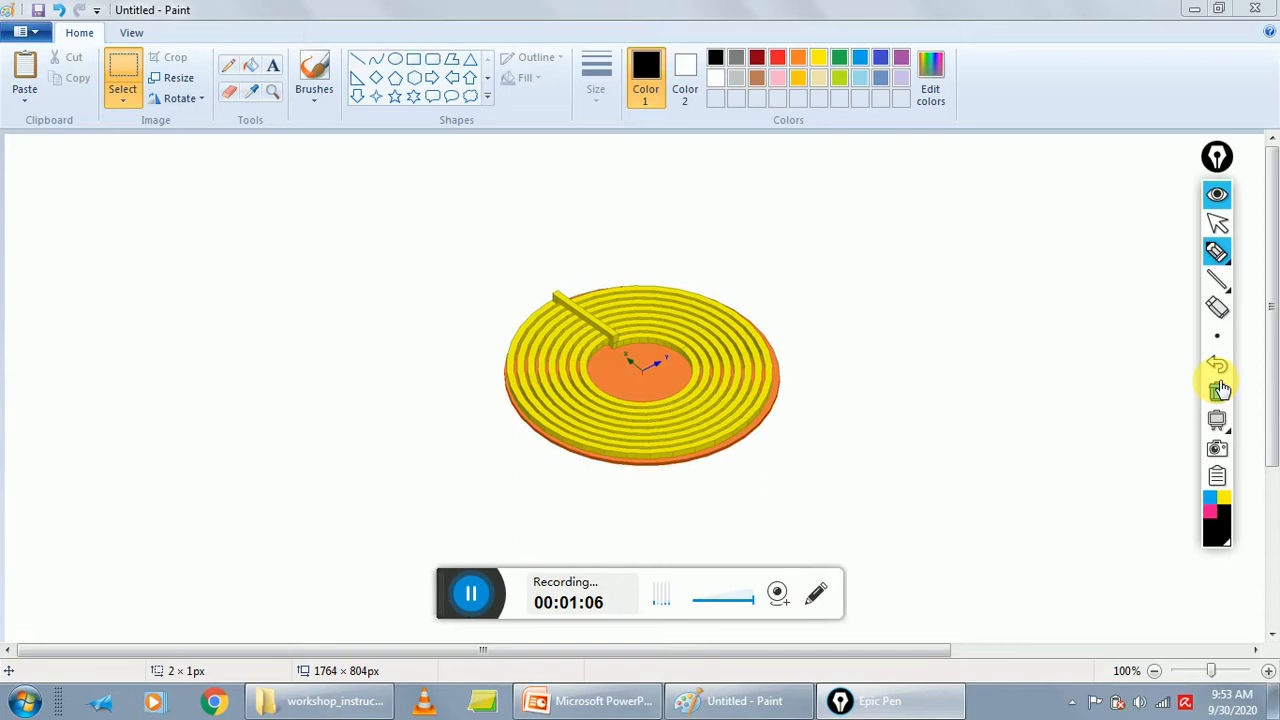
click(1217, 222)
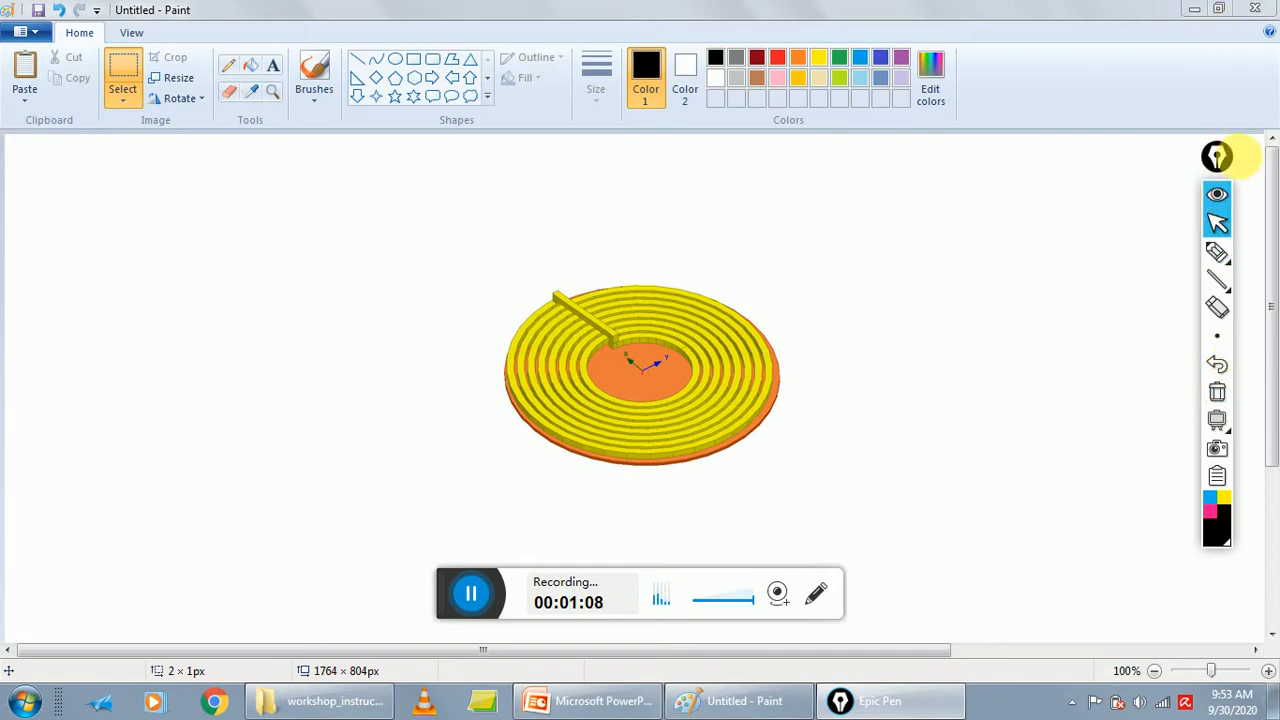
Leave Paint, launch ANSYS Electronics Desktop and insert a new Maxwell 3D design
click(1194, 9)
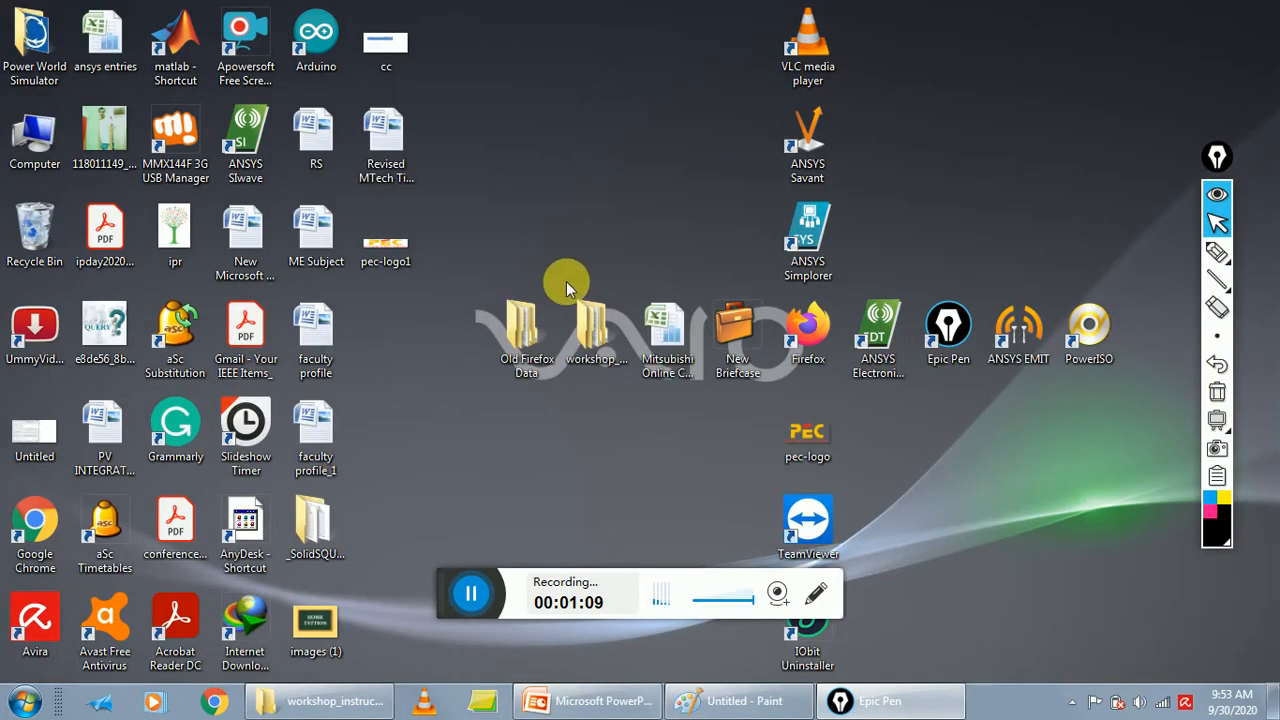
double_click(870, 352)
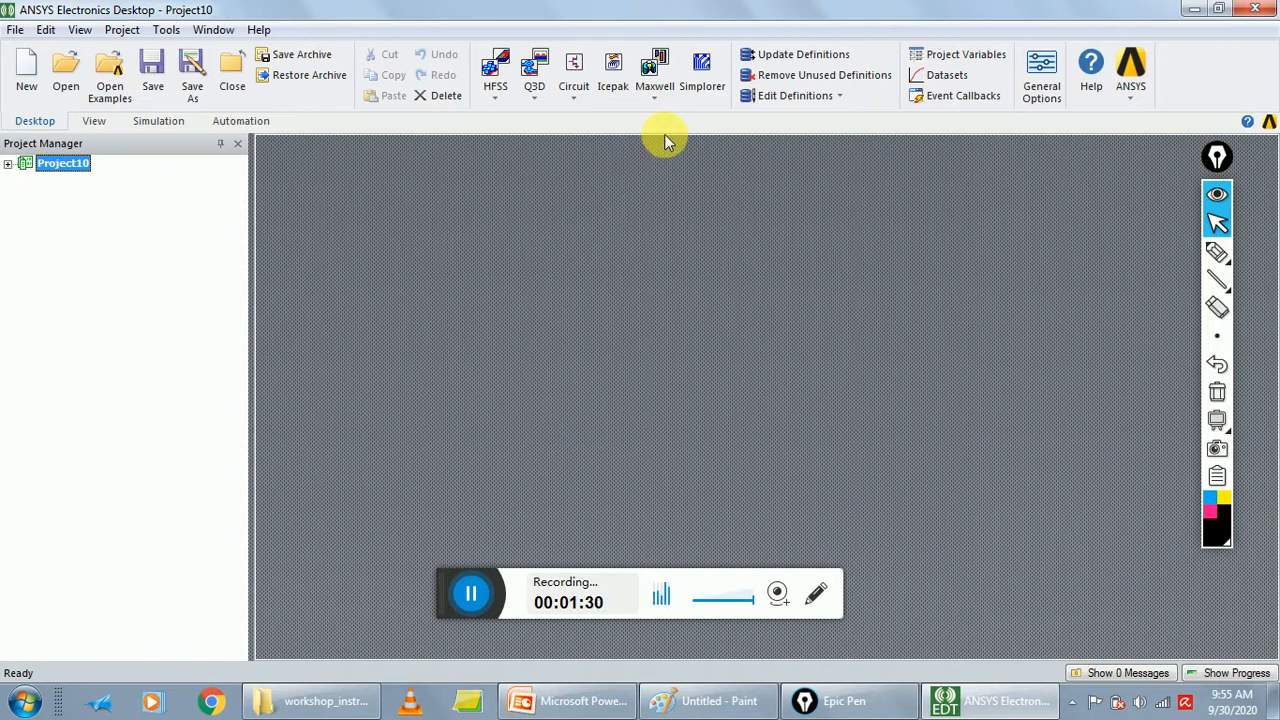
click(656, 98)
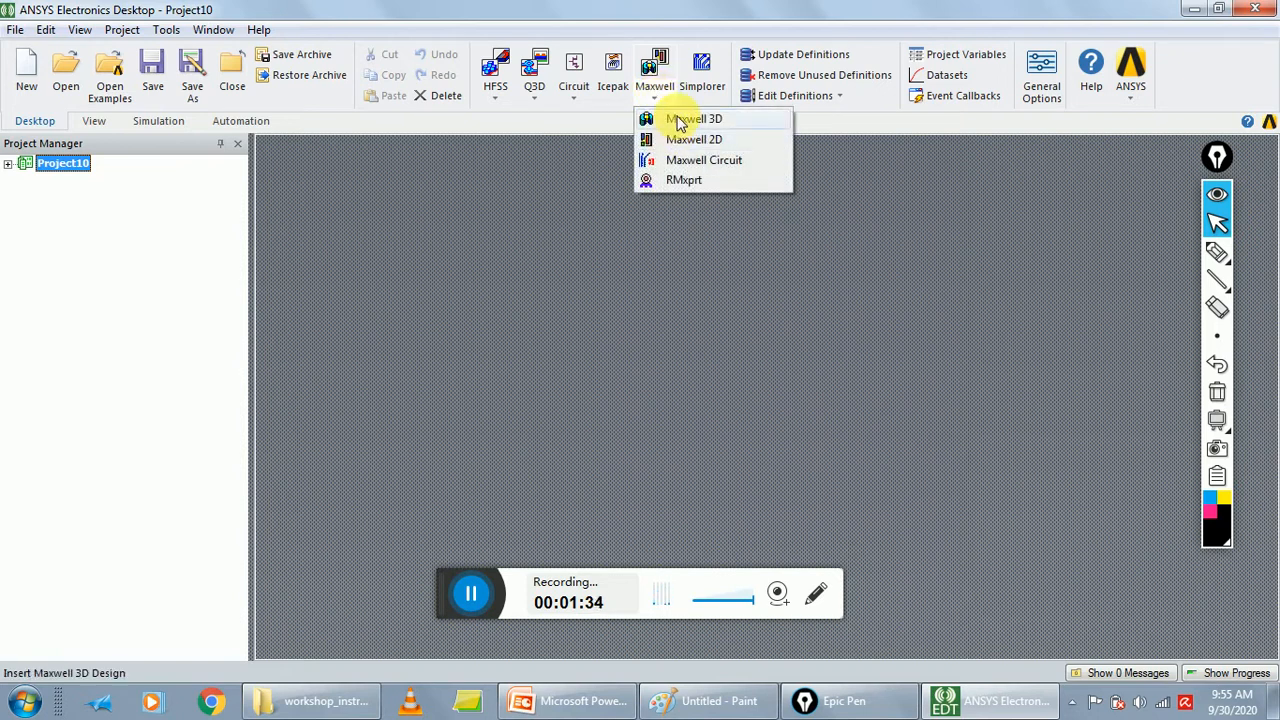
click(688, 120)
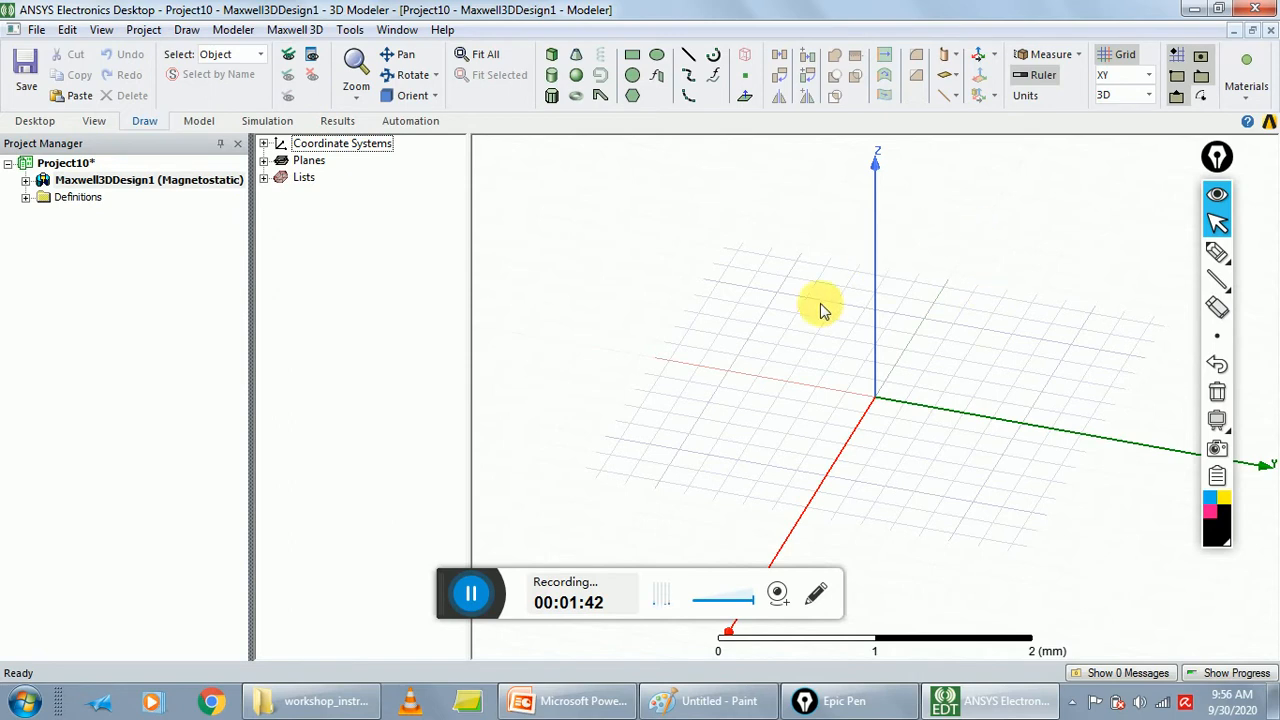
Set the Maxwell 3D design's solution type to Eddy Current
drag(1217, 157, 1152, 297)
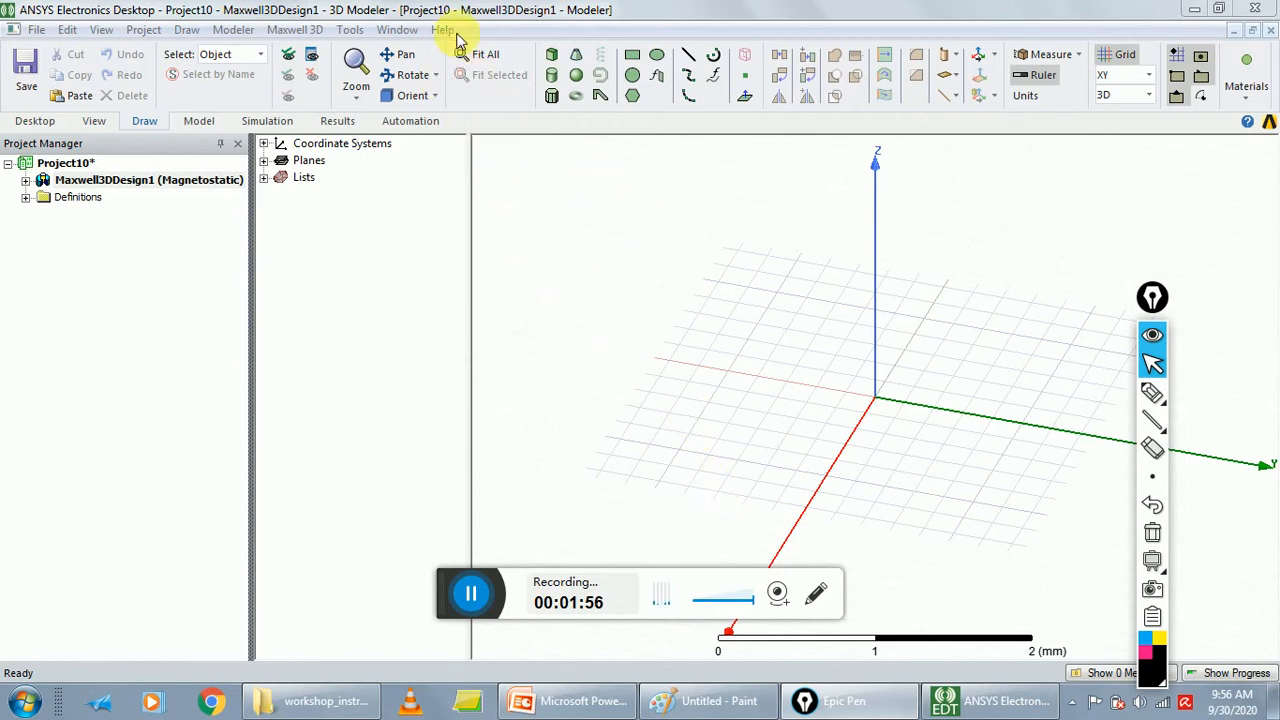
click(300, 32)
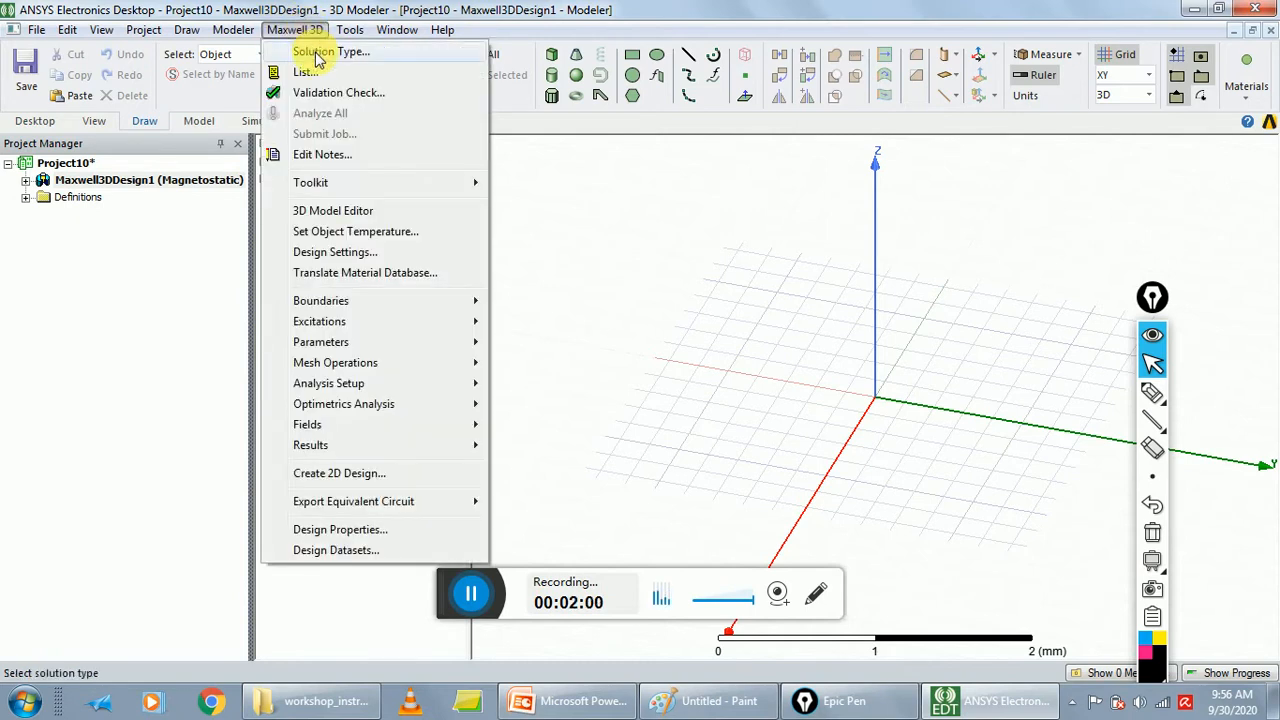
click(318, 53)
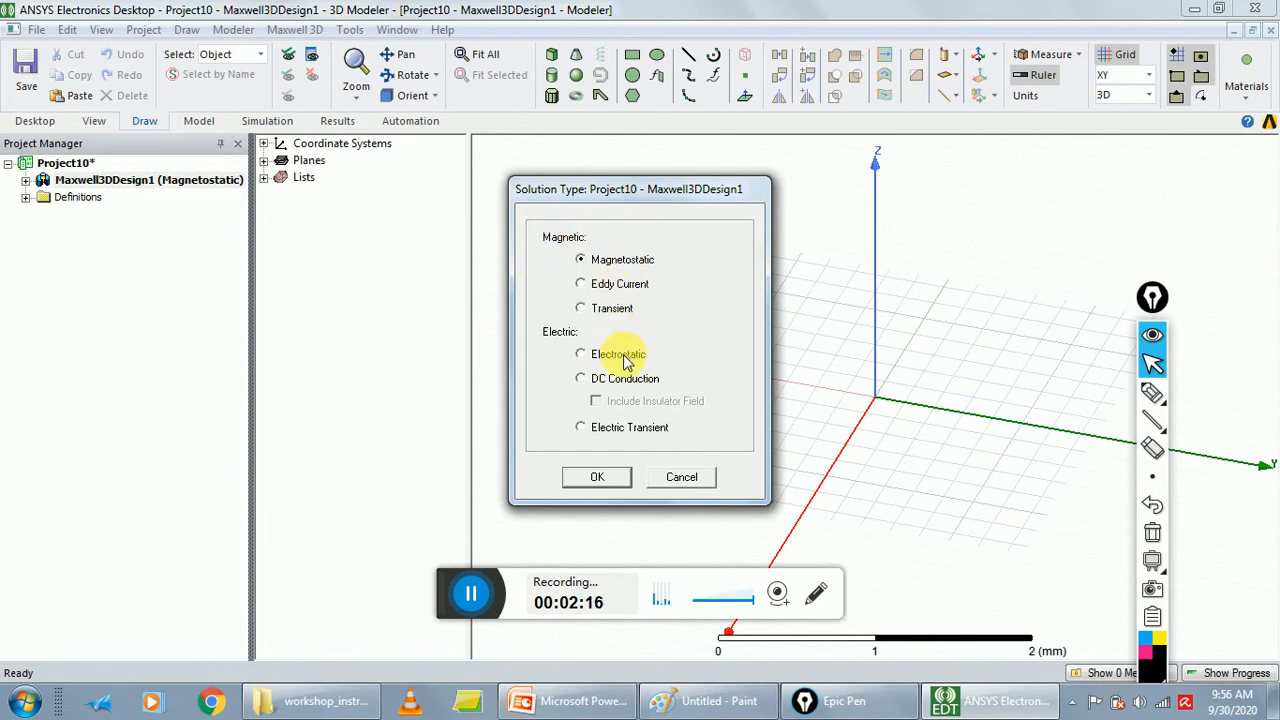
click(612, 286)
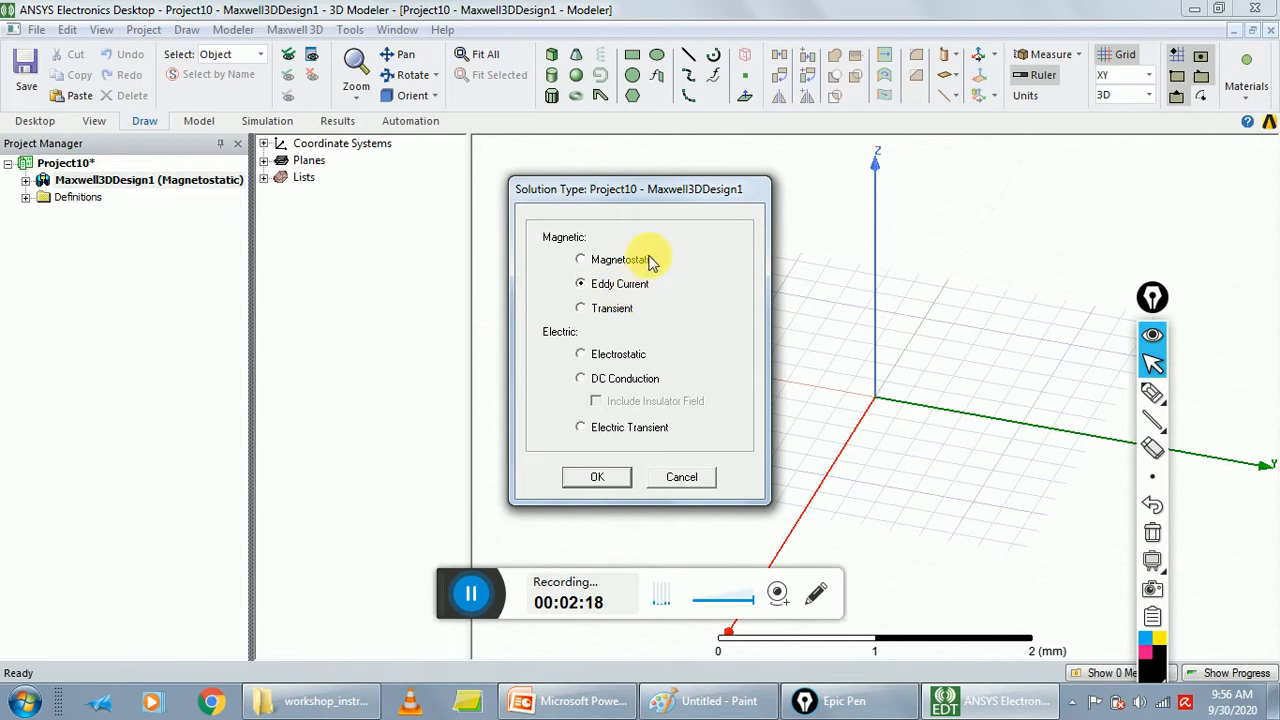
click(596, 478)
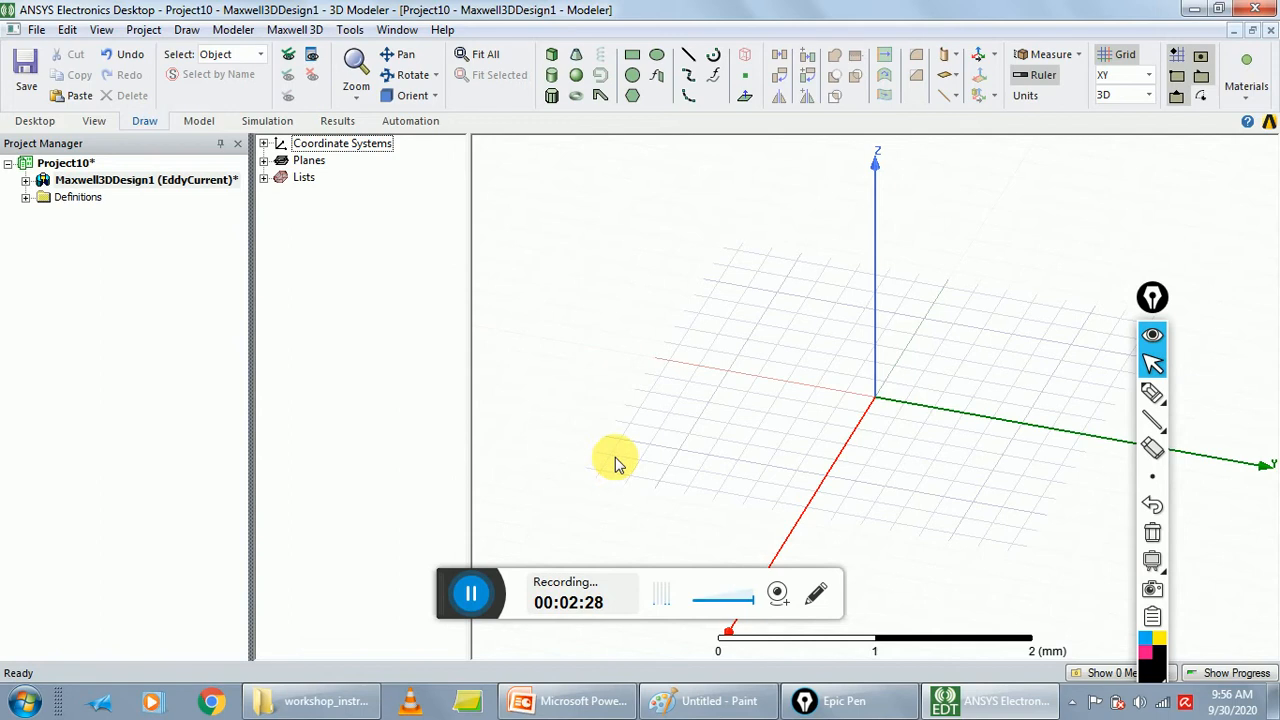
Set the model units to cm without rescaling to the new units
click(224, 31)
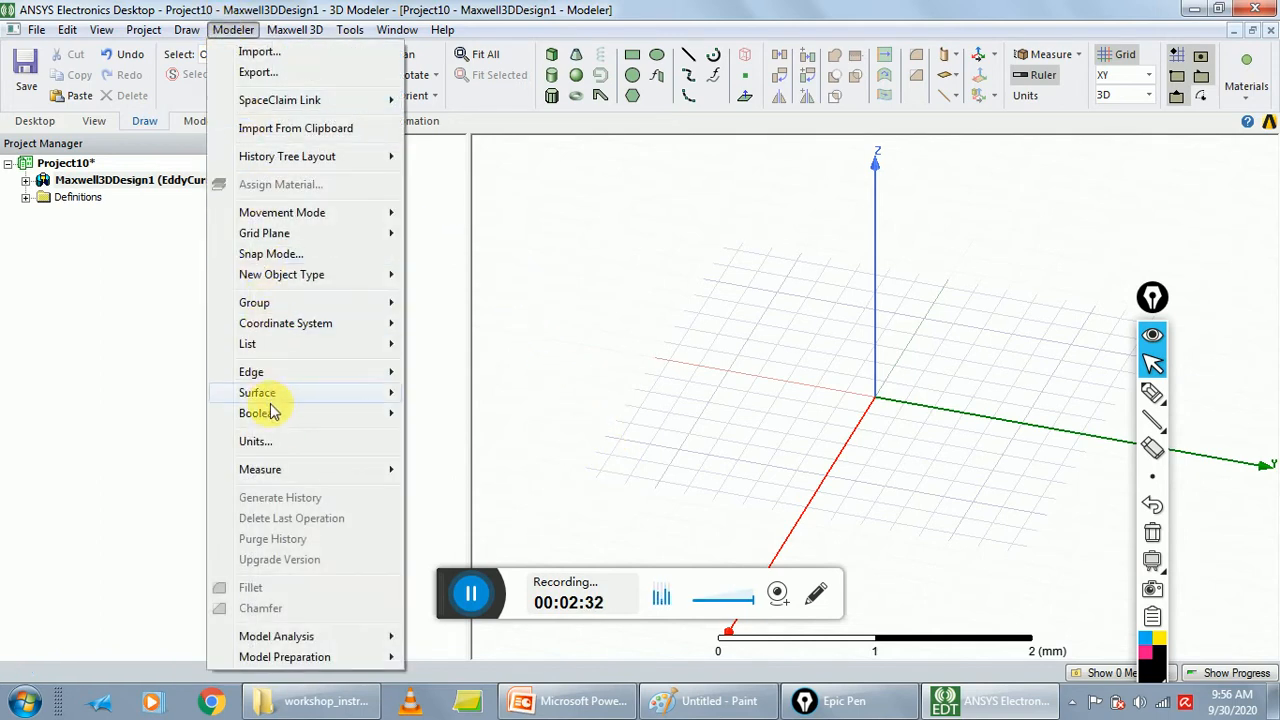
click(280, 444)
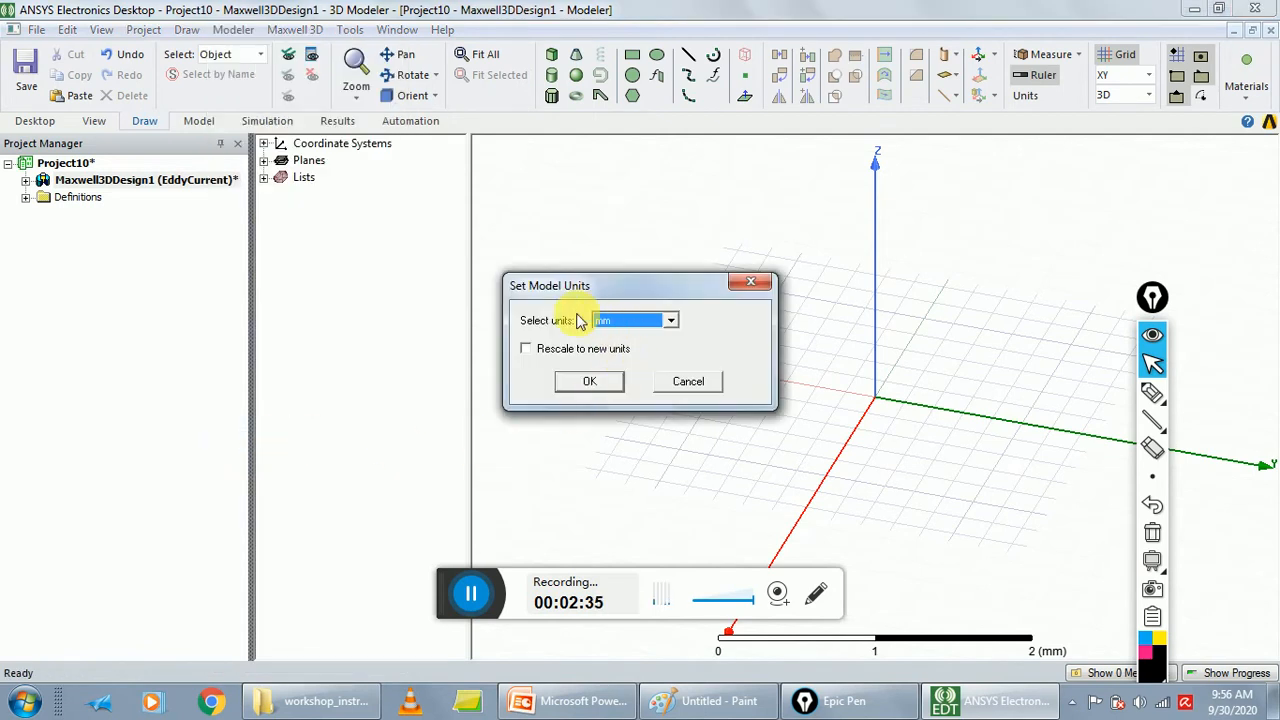
click(671, 320)
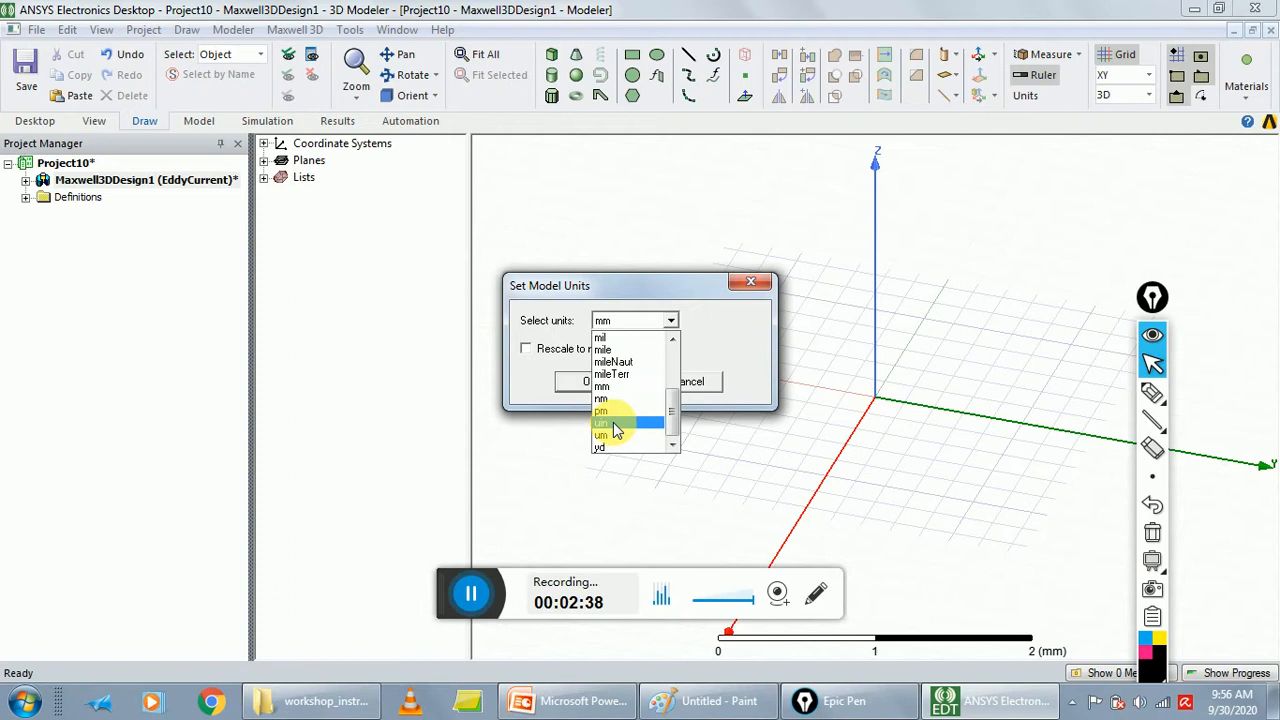
drag(671, 408, 671, 354)
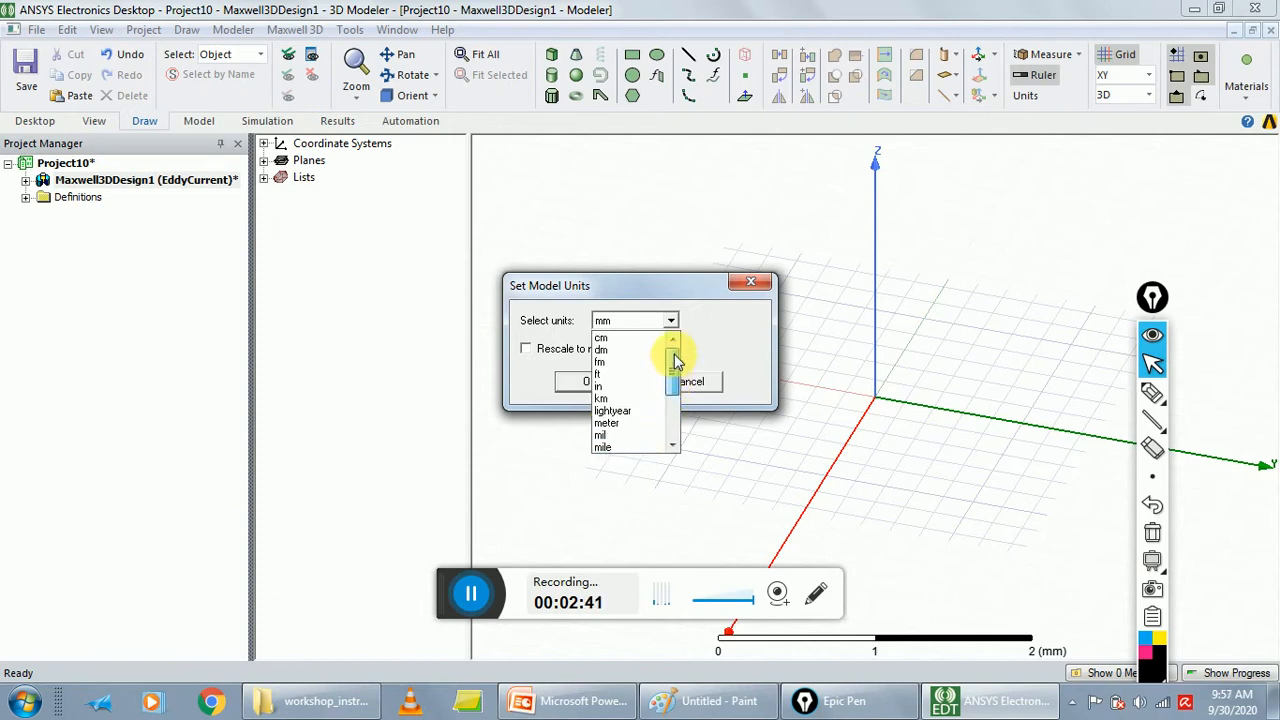
click(614, 338)
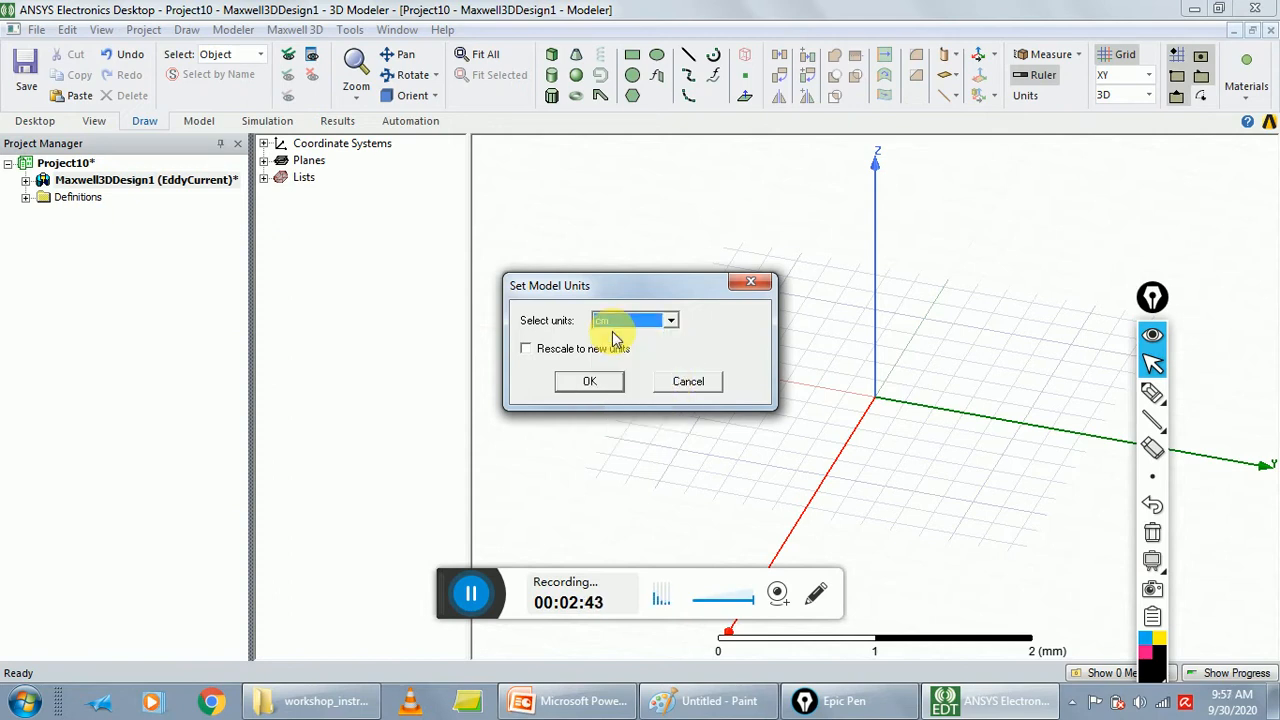
click(594, 386)
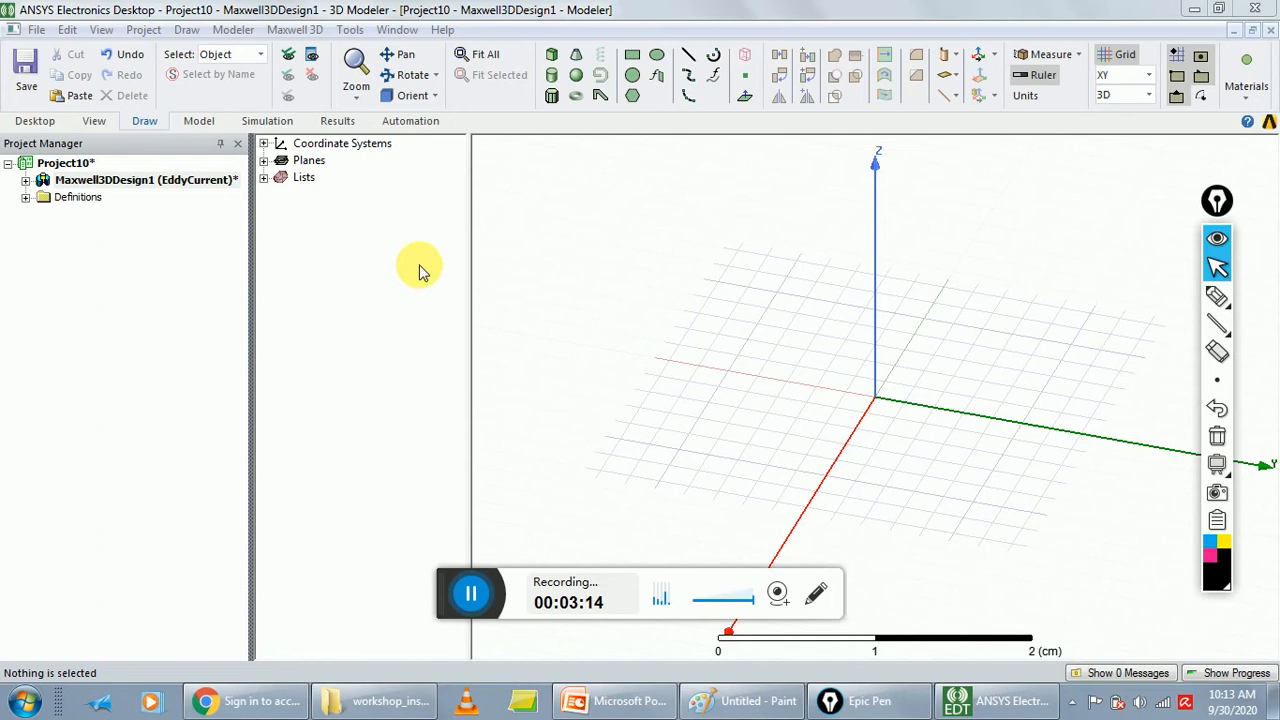
Start a PolygonHelix from the SegmentedHelix user defined primitives and bring up its parameters
click(186, 29)
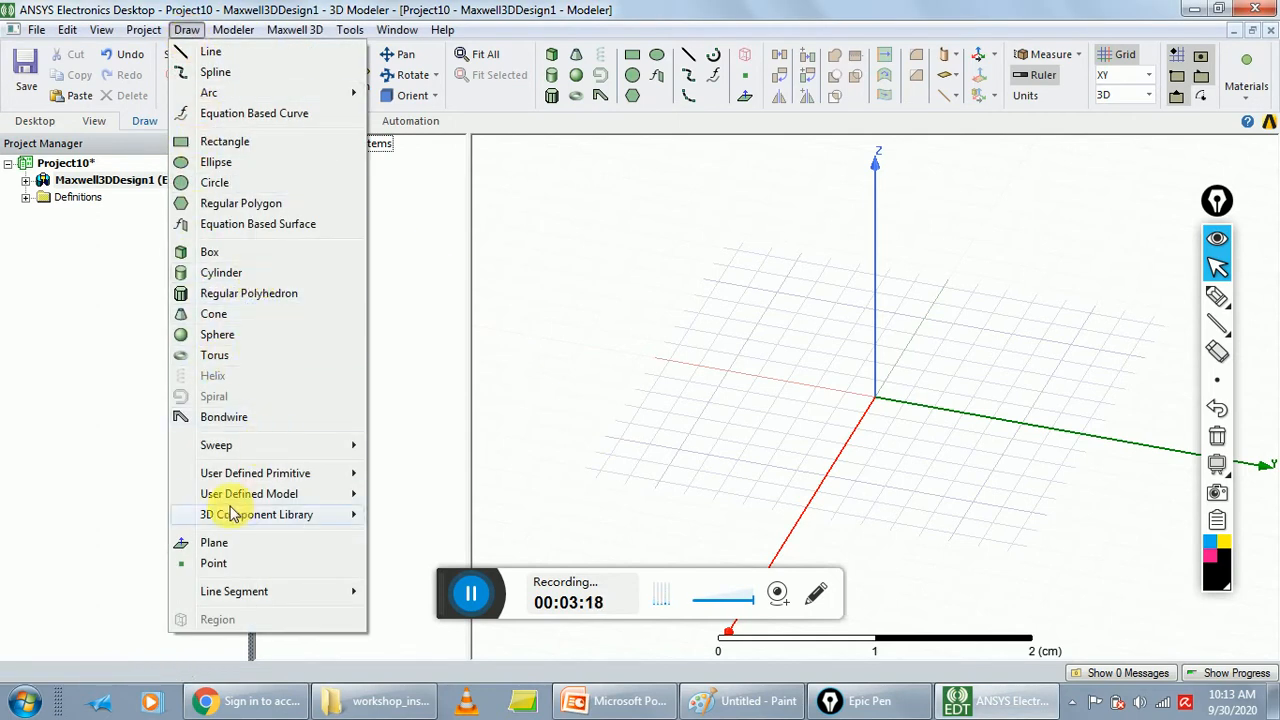
mouse_move(282, 476)
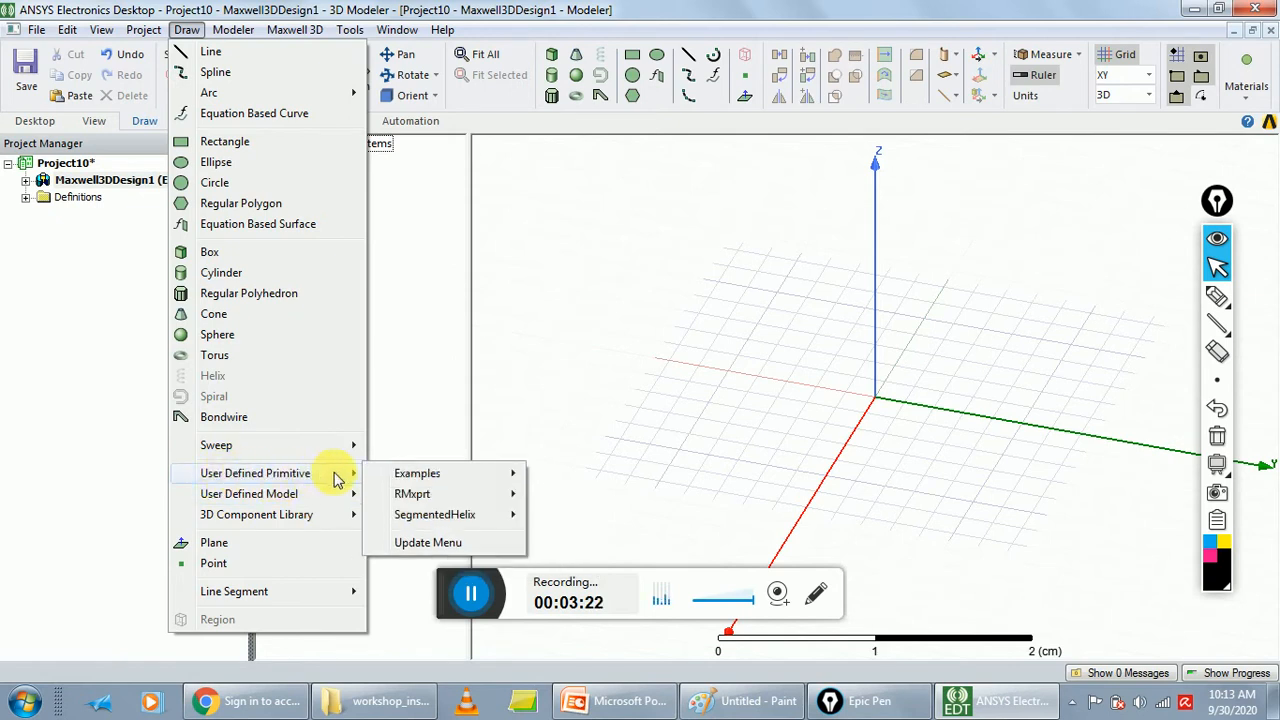
mouse_move(418, 521)
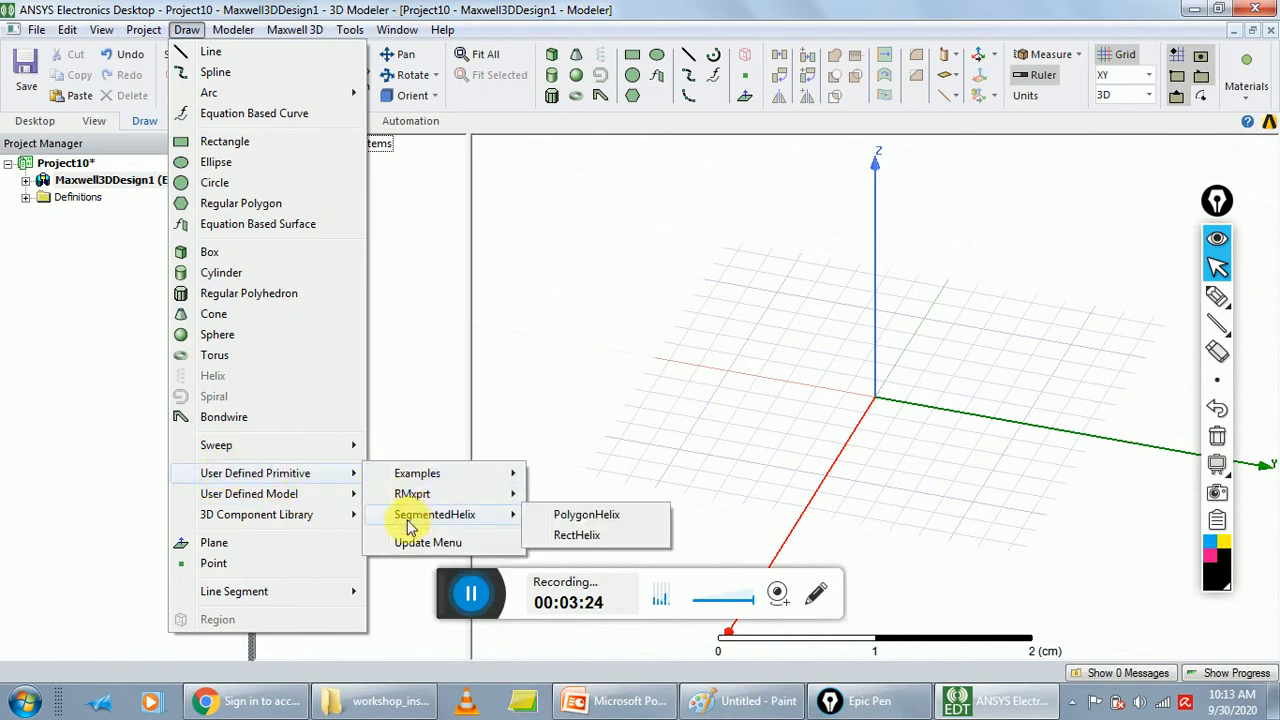
click(573, 518)
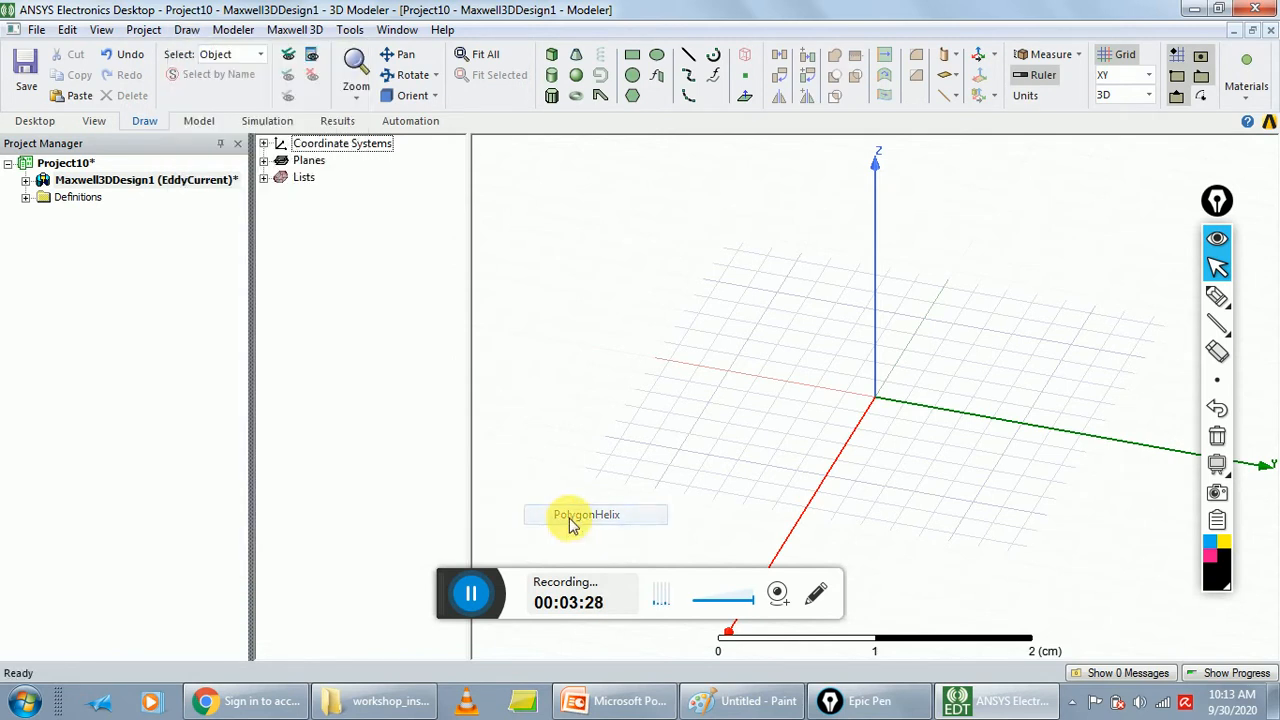
drag(560, 177, 593, 157)
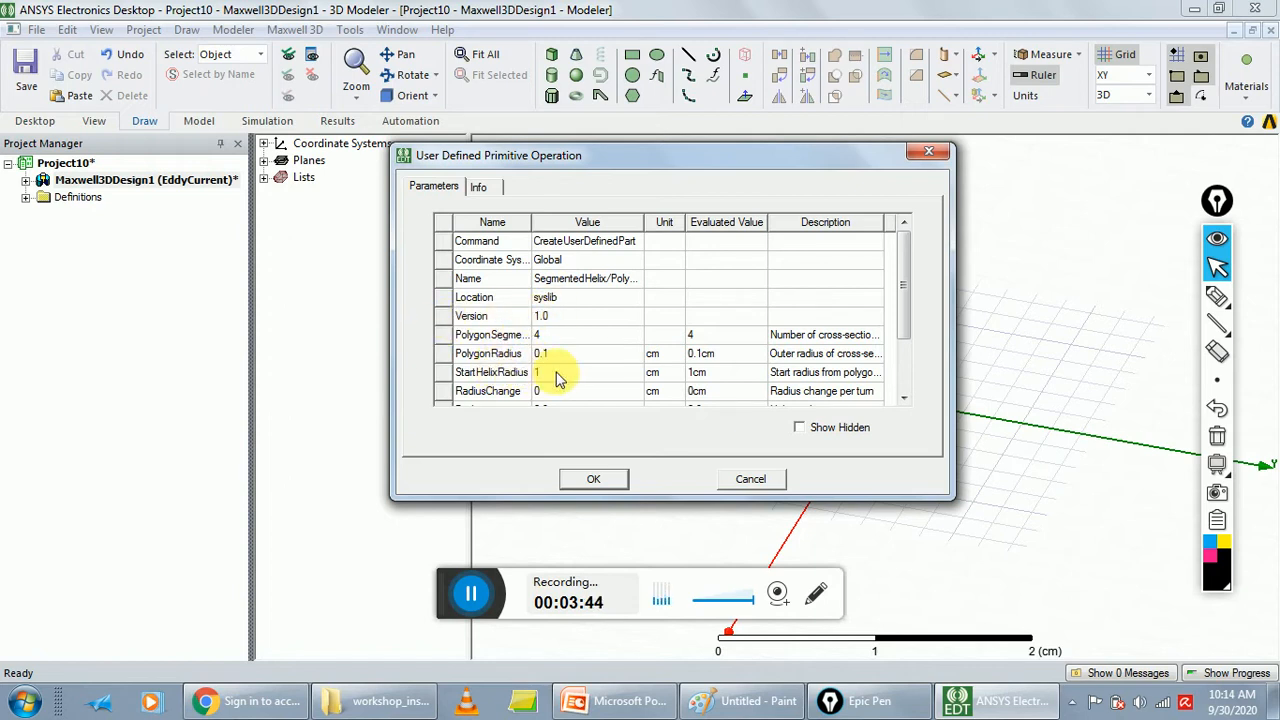
Set the helix's PolygonRadius to 1.5 cm and its StartHelixRadius to 15 cm
click(563, 355)
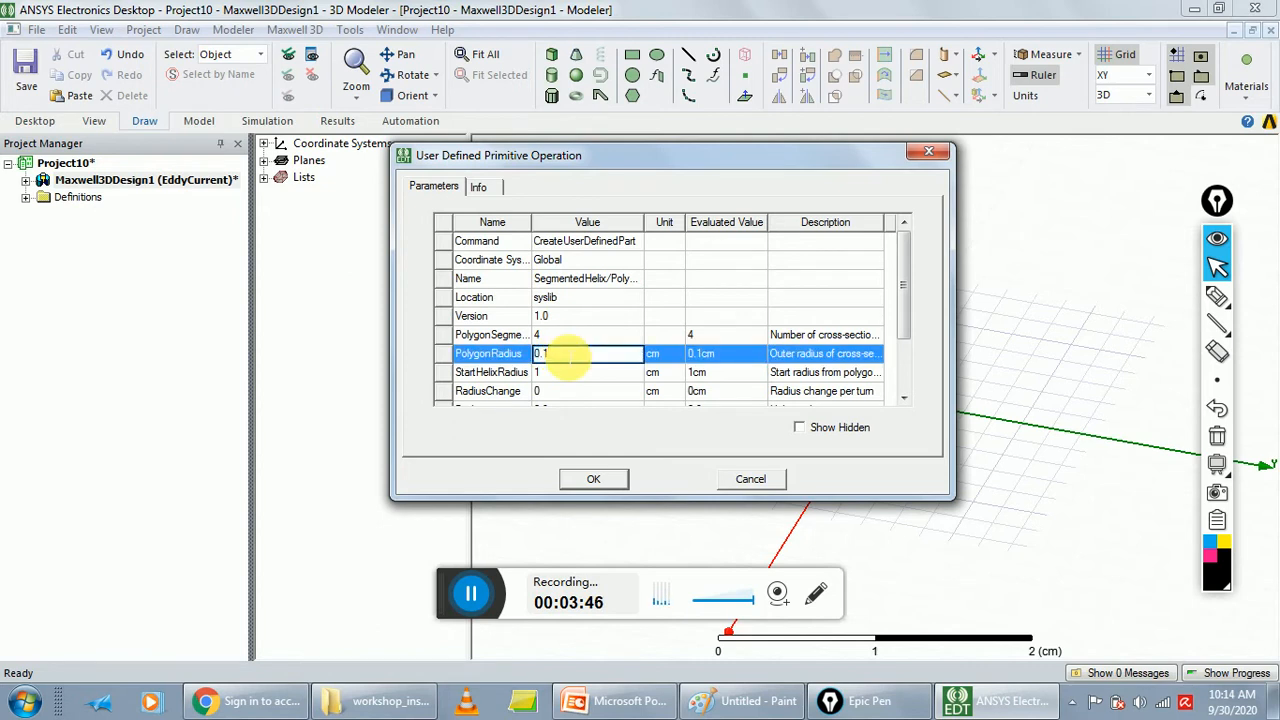
text(1.5)
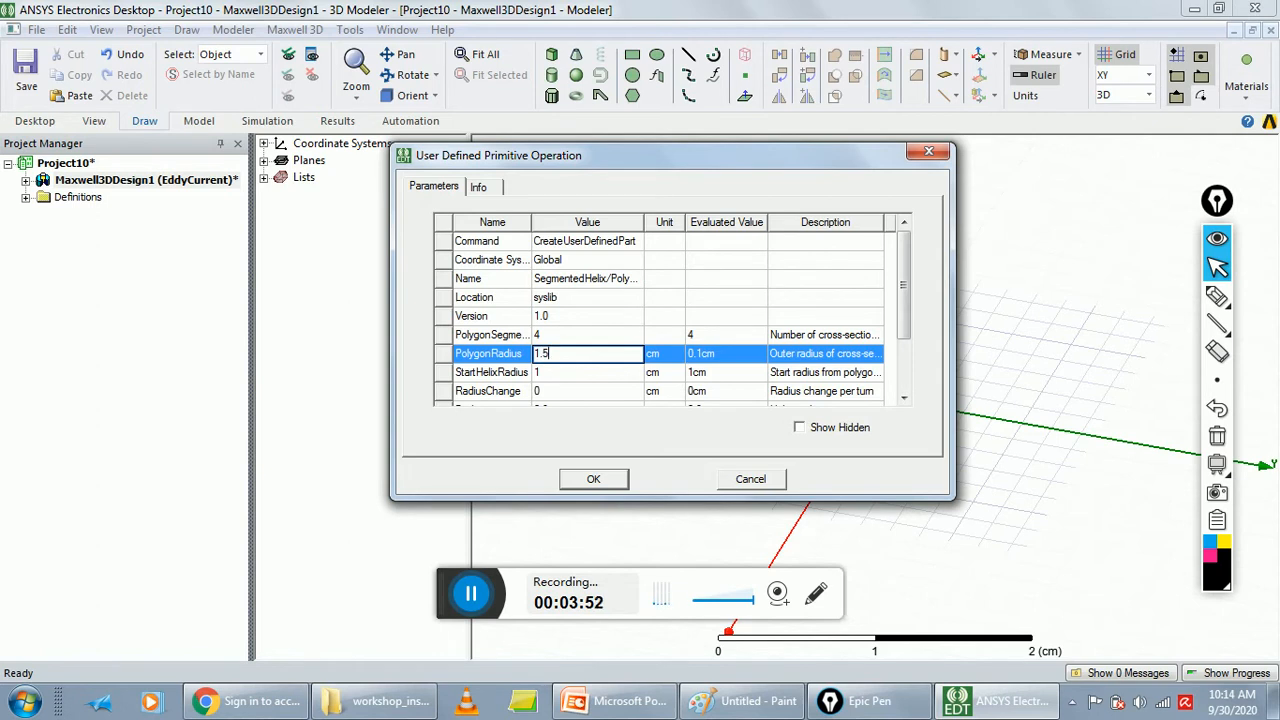
click(565, 374)
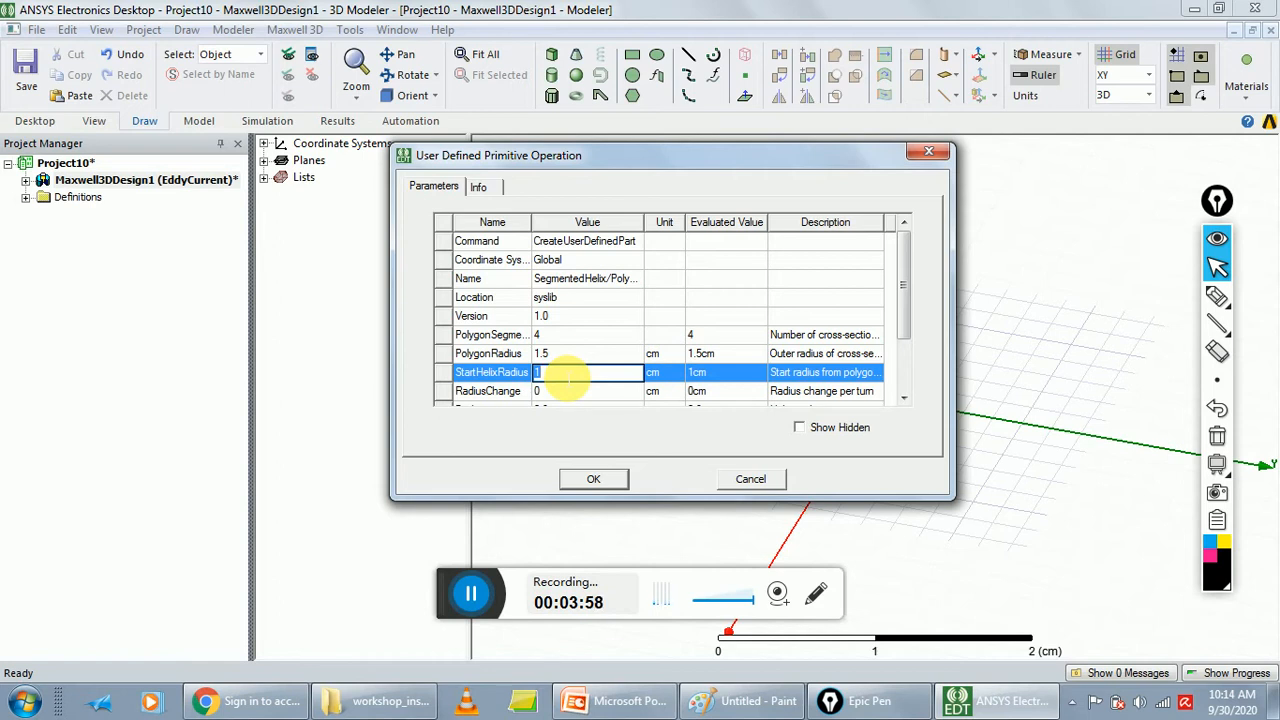
text(1)
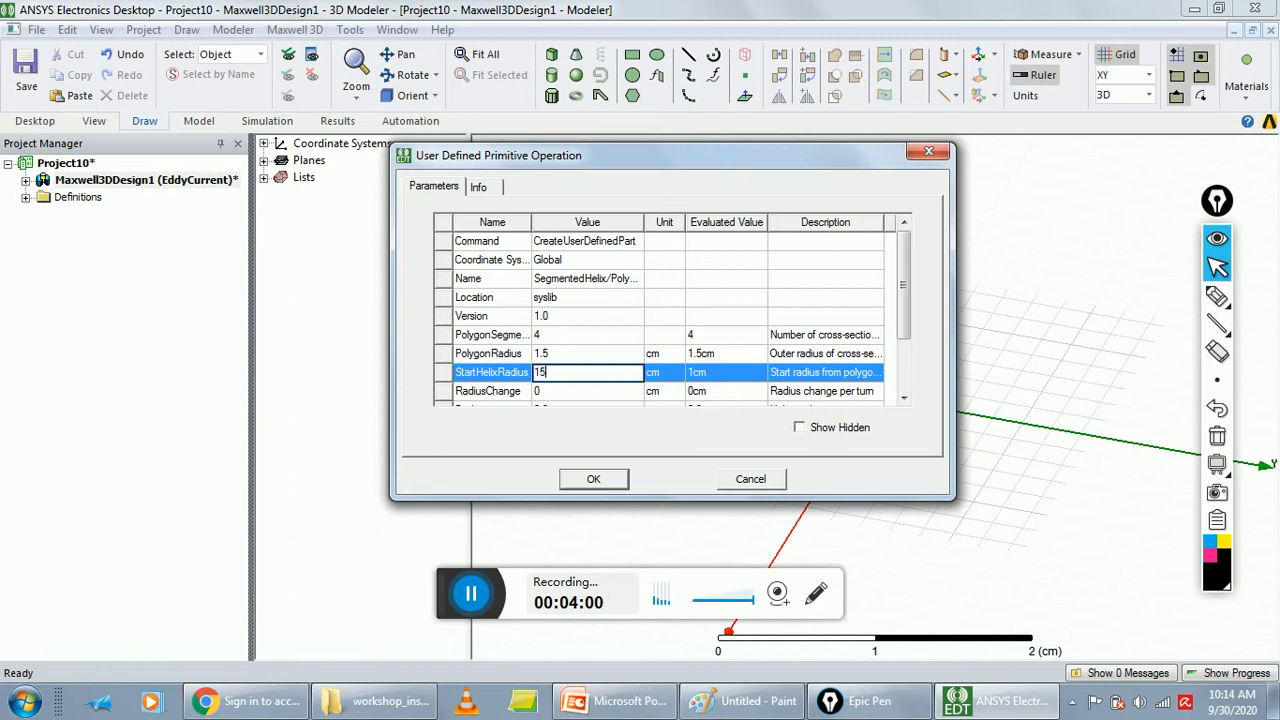
Set the helix's RadiusChange to 3.1 cm per turn and its Pitch to 0 cm
click(550, 391)
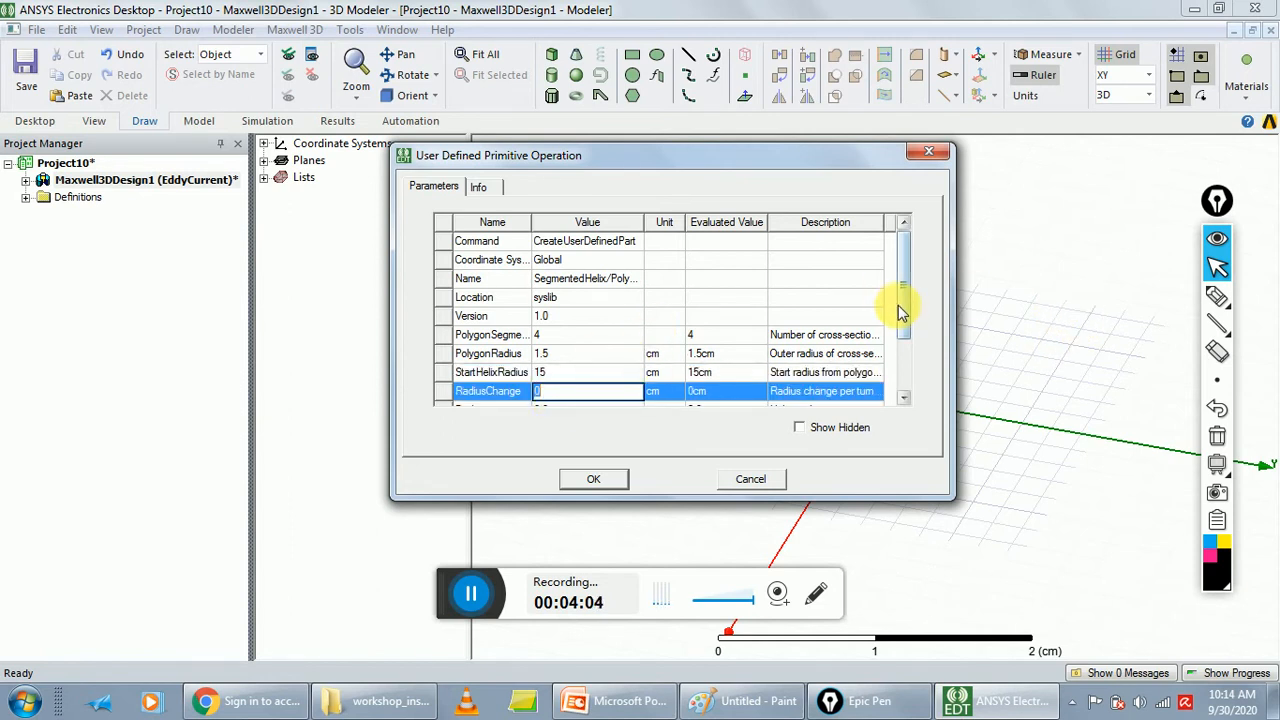
scroll(903, 325, down, 1)
scroll(903, 325, down, 1)
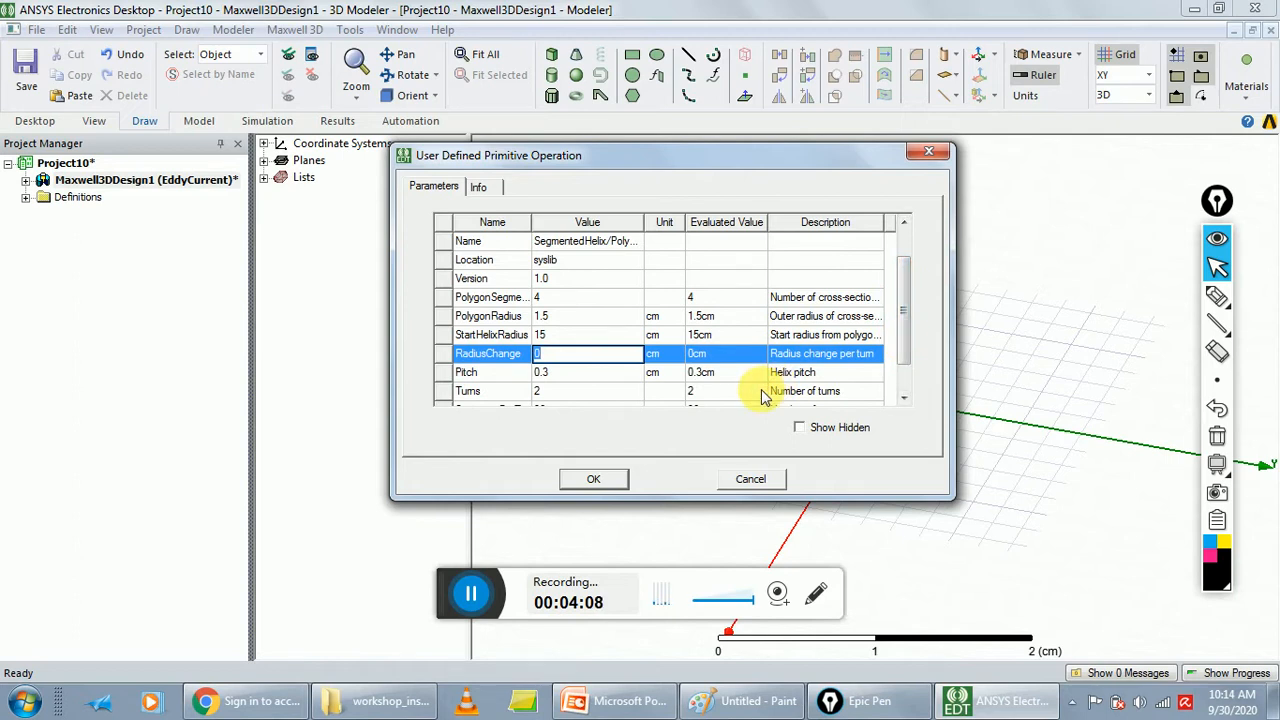
text(3.1)
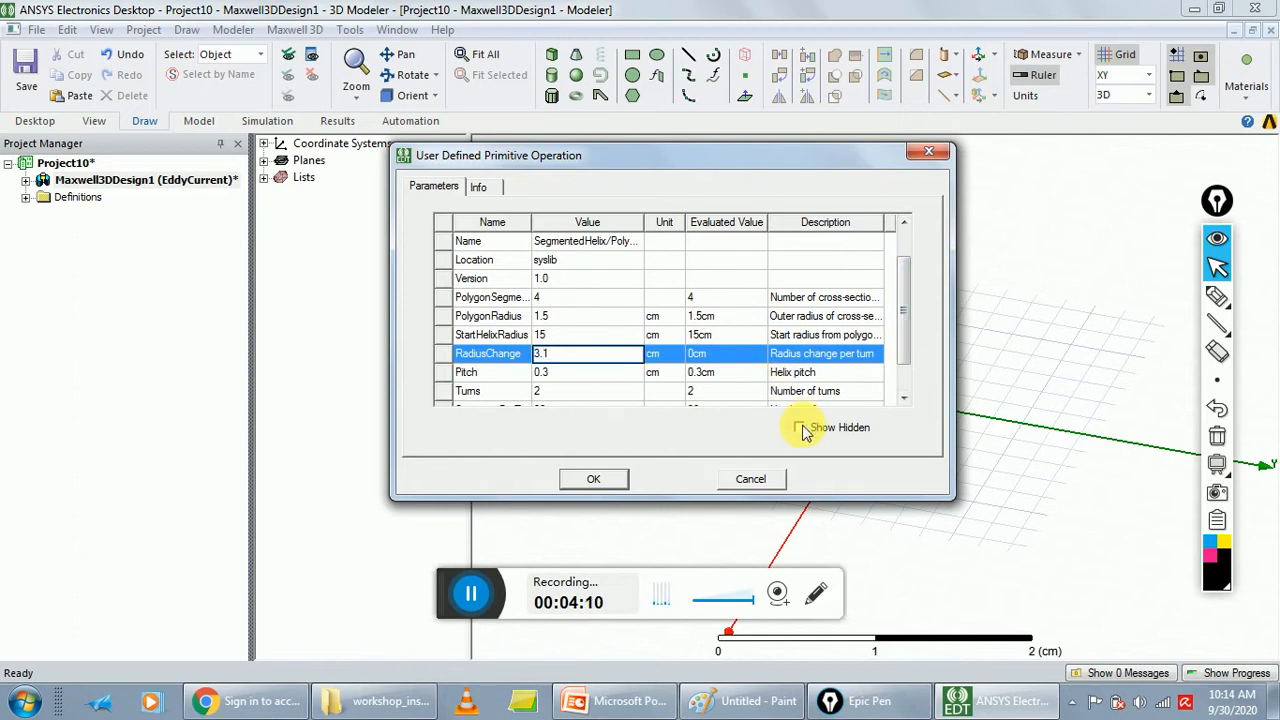
click(558, 376)
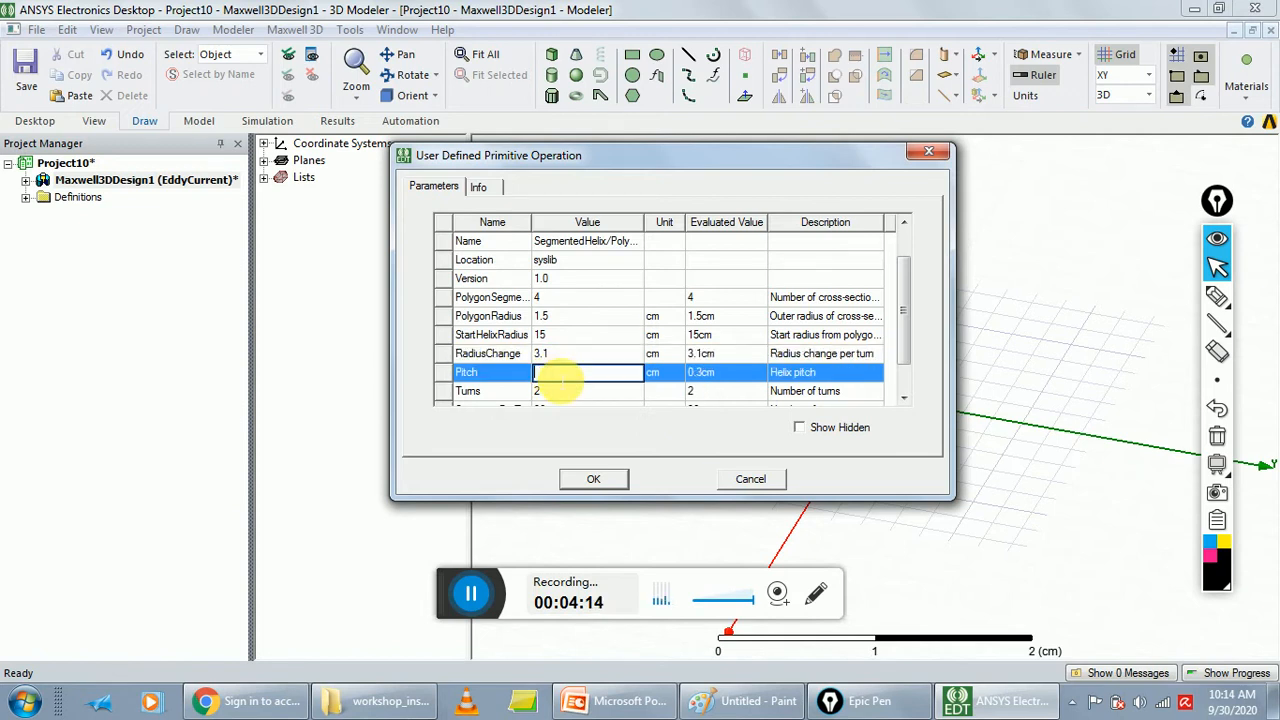
text(0)
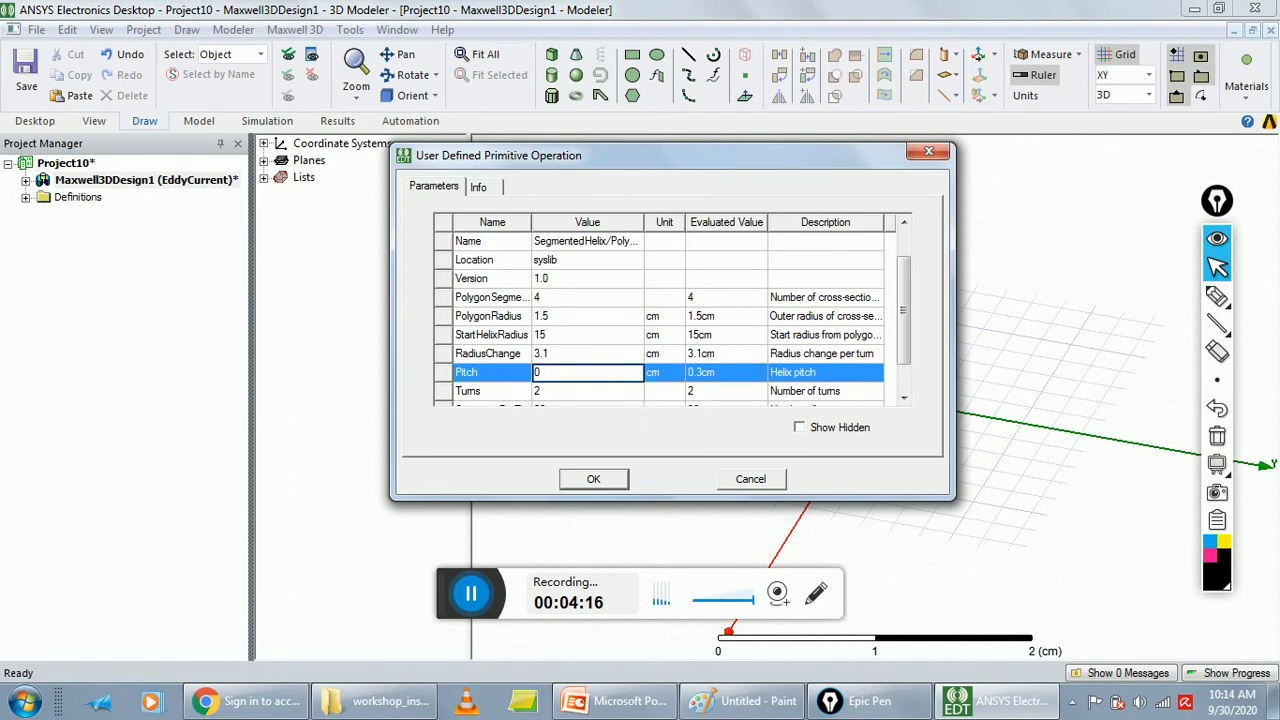
Set the helix's Turns to 8 and create the flat spiral with these parameters
click(574, 396)
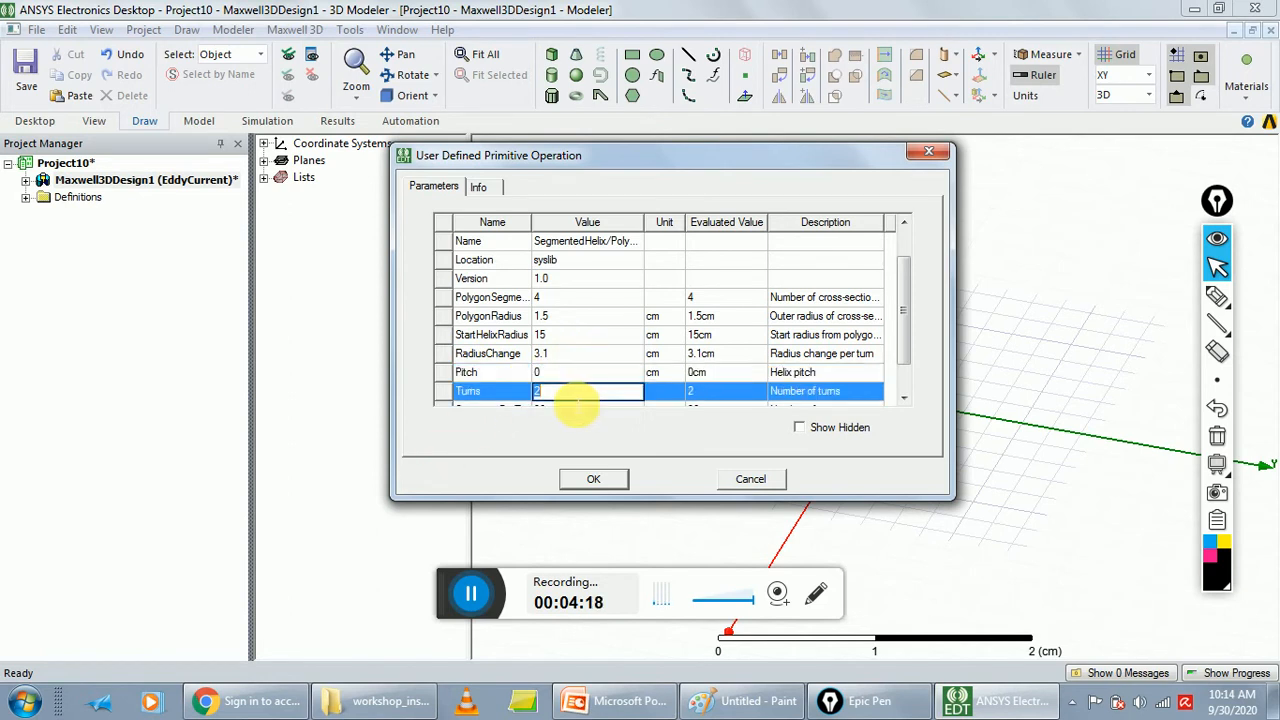
text(8)
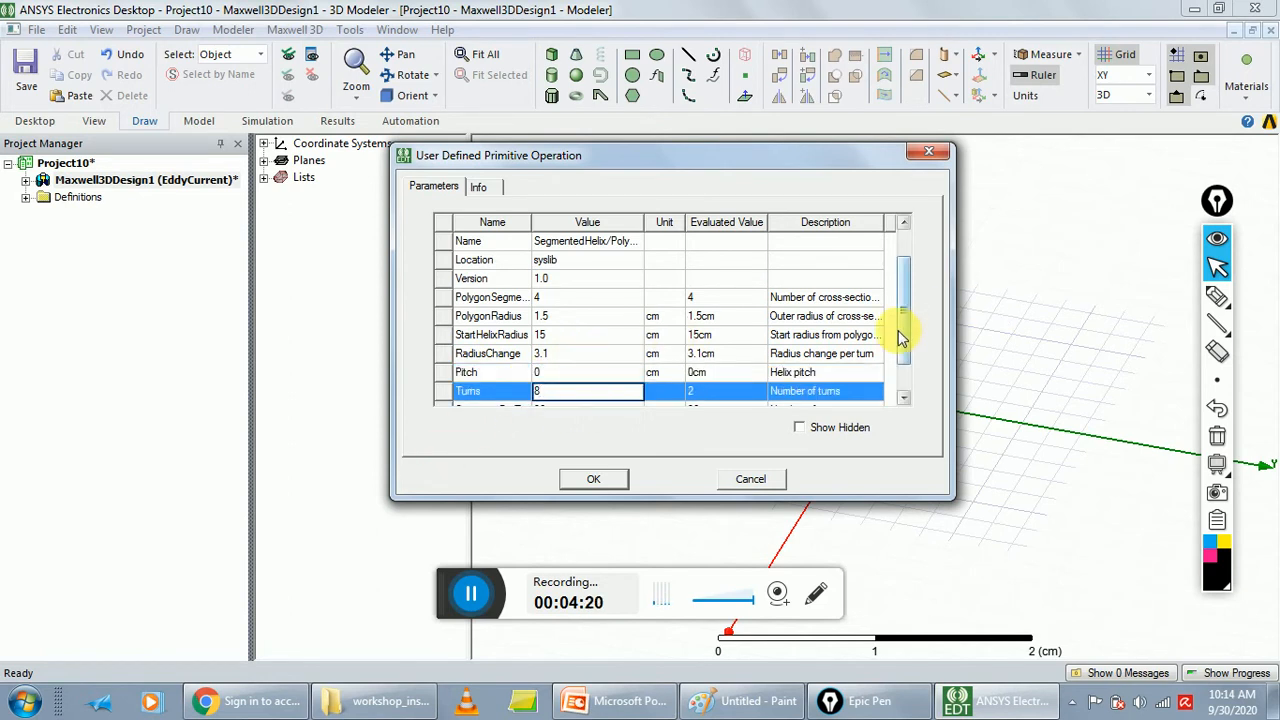
drag(908, 345, 903, 357)
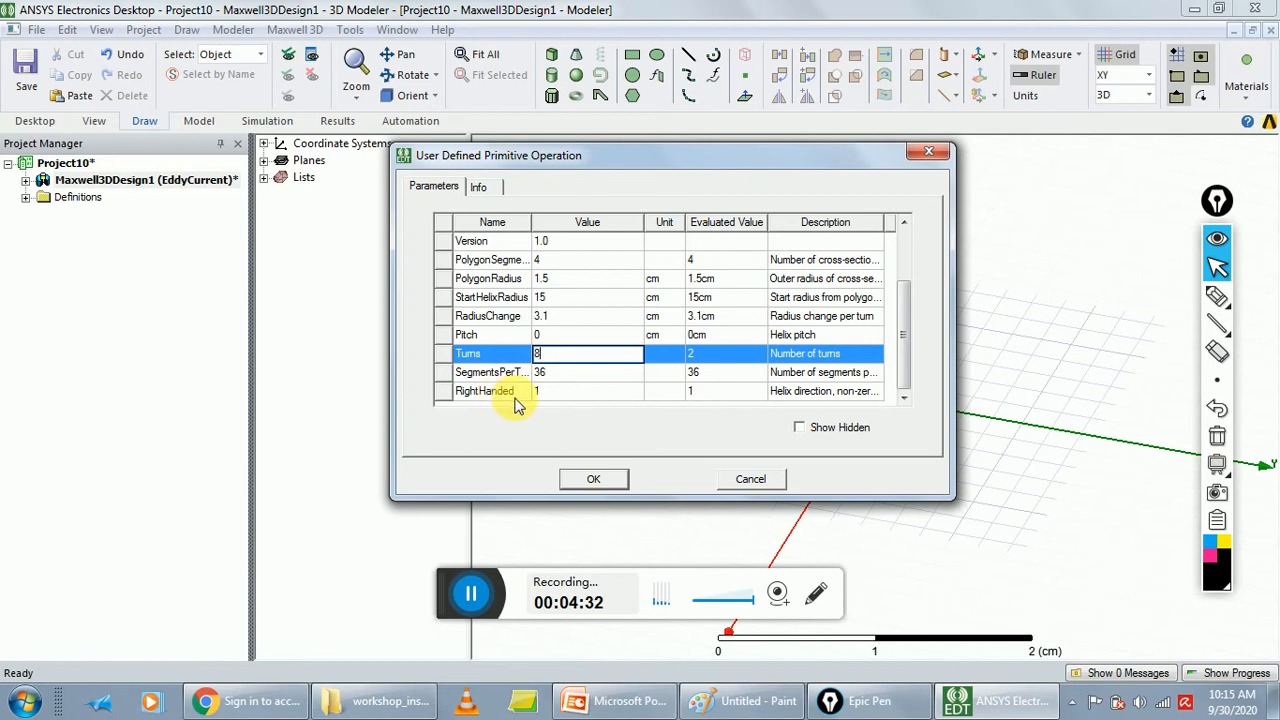
click(593, 480)
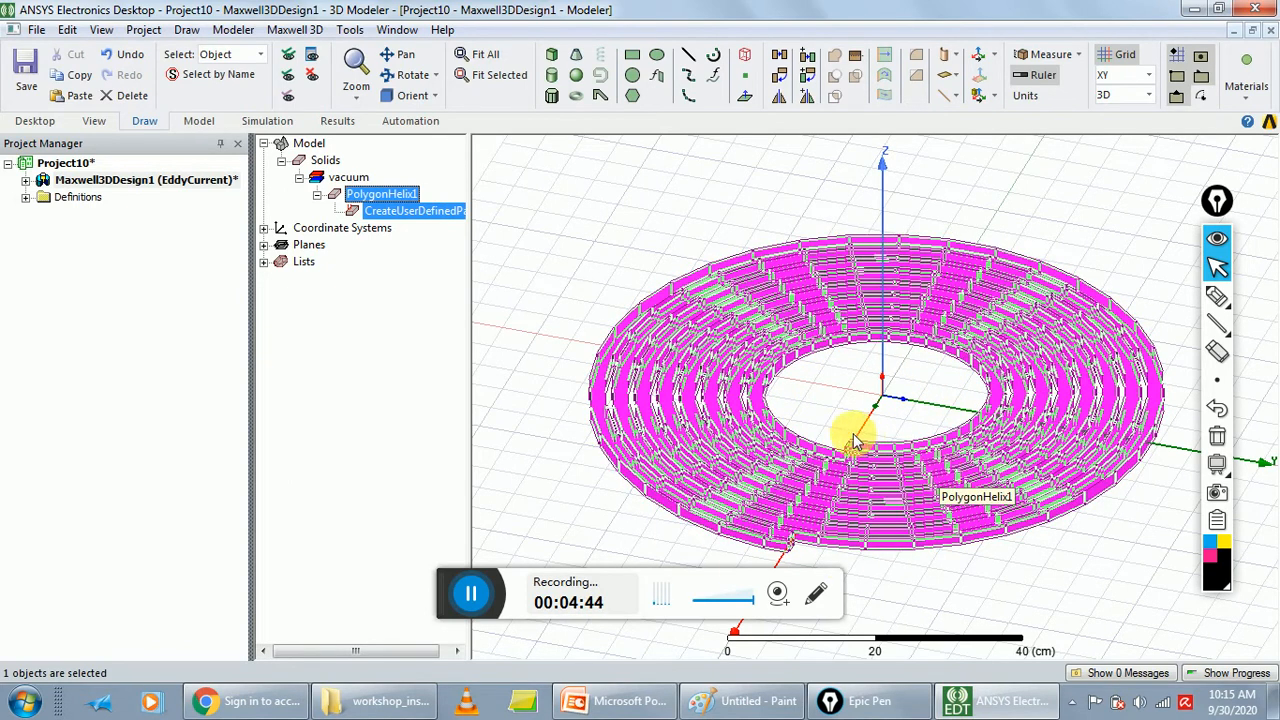
click(563, 238)
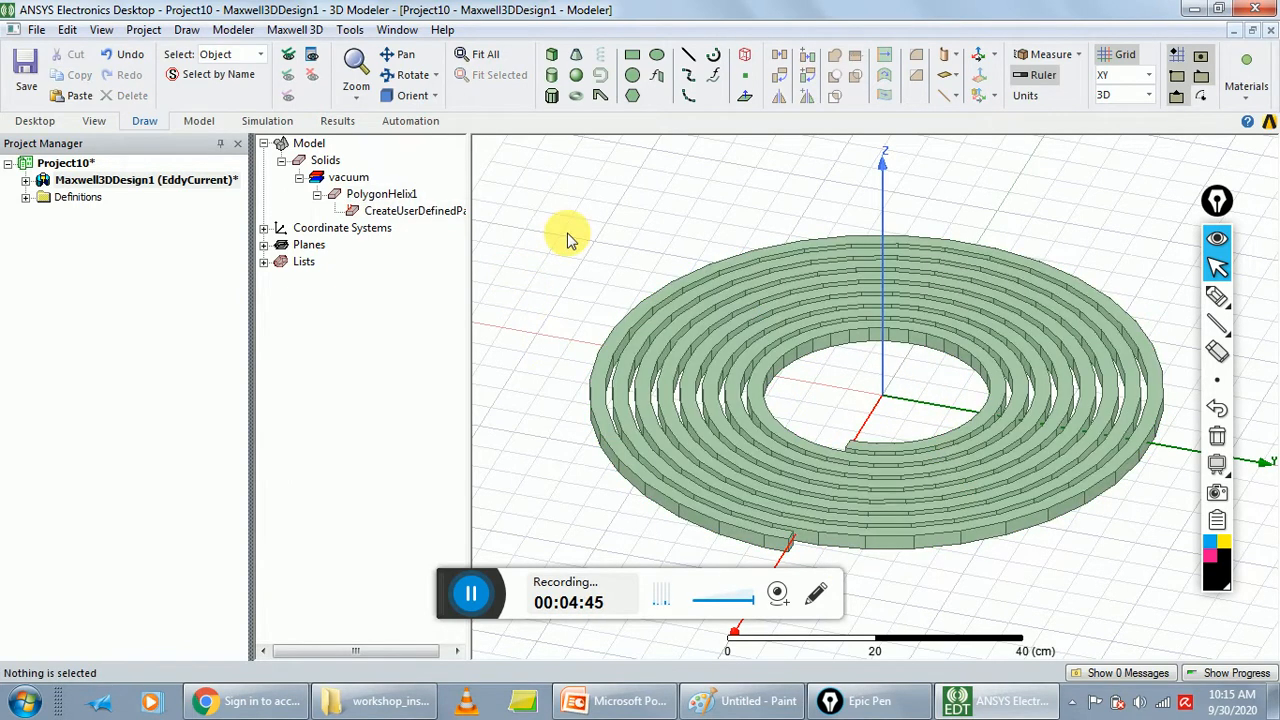
Rename the new helix solid as coil in its properties
double_click(378, 195)
drag(427, 161, 458, 143)
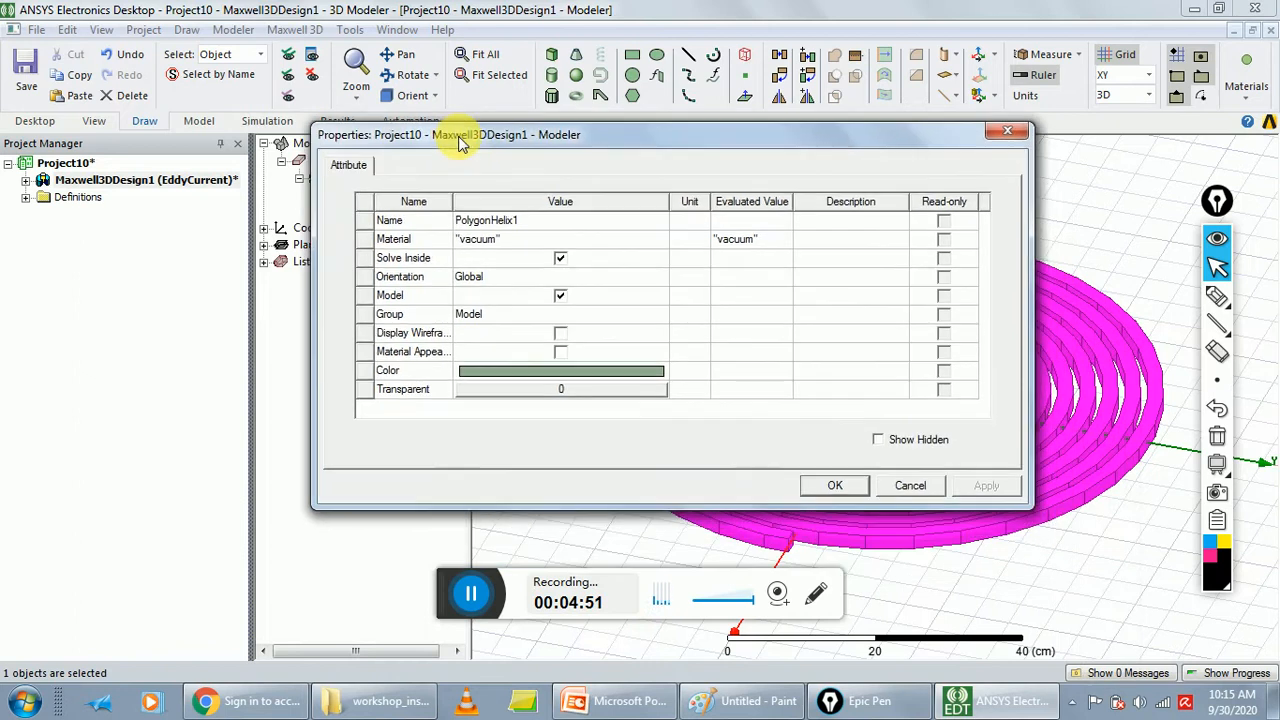
click(529, 222)
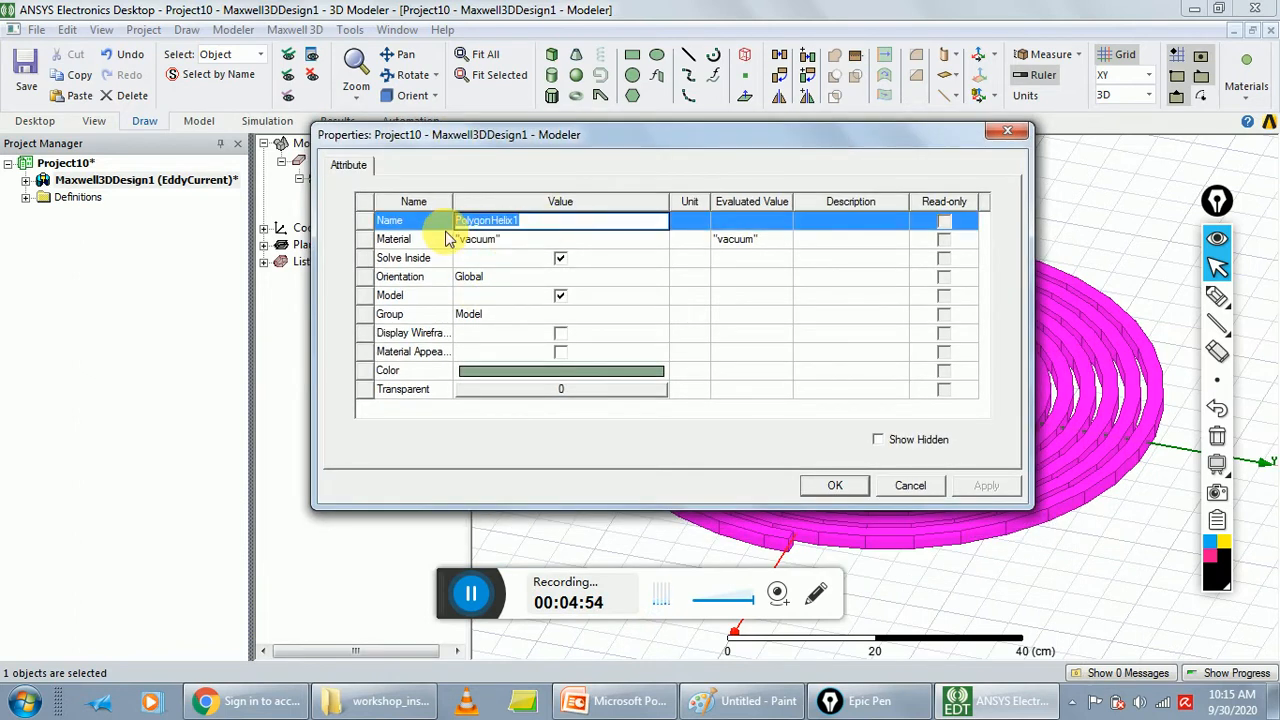
text(coil)
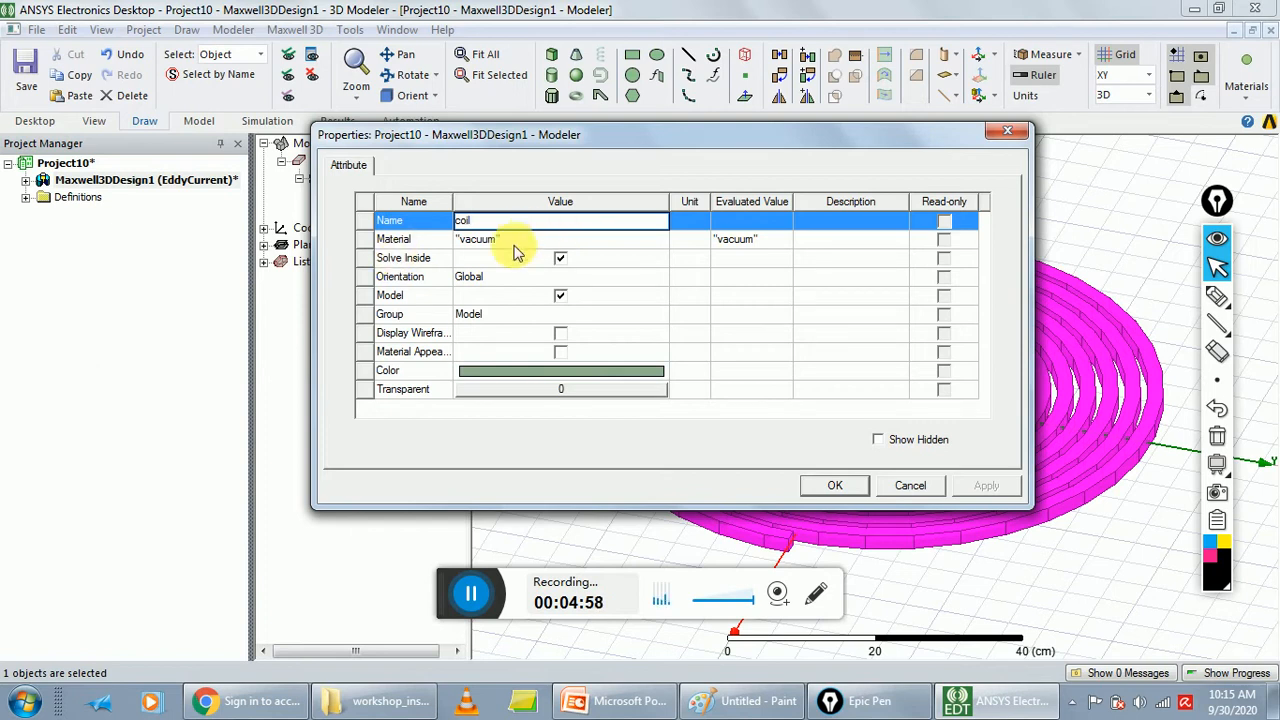
Assign copper from the material library as the coil's material
click(487, 244)
click(488, 258)
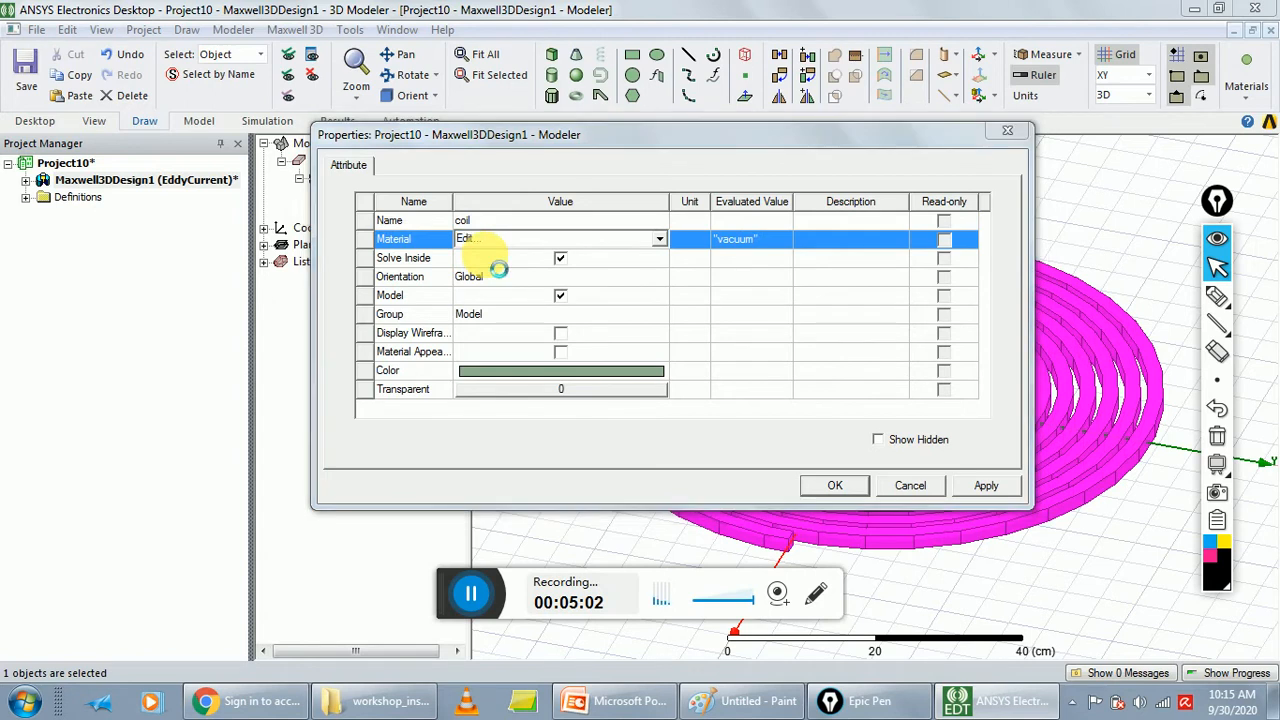
click(443, 172)
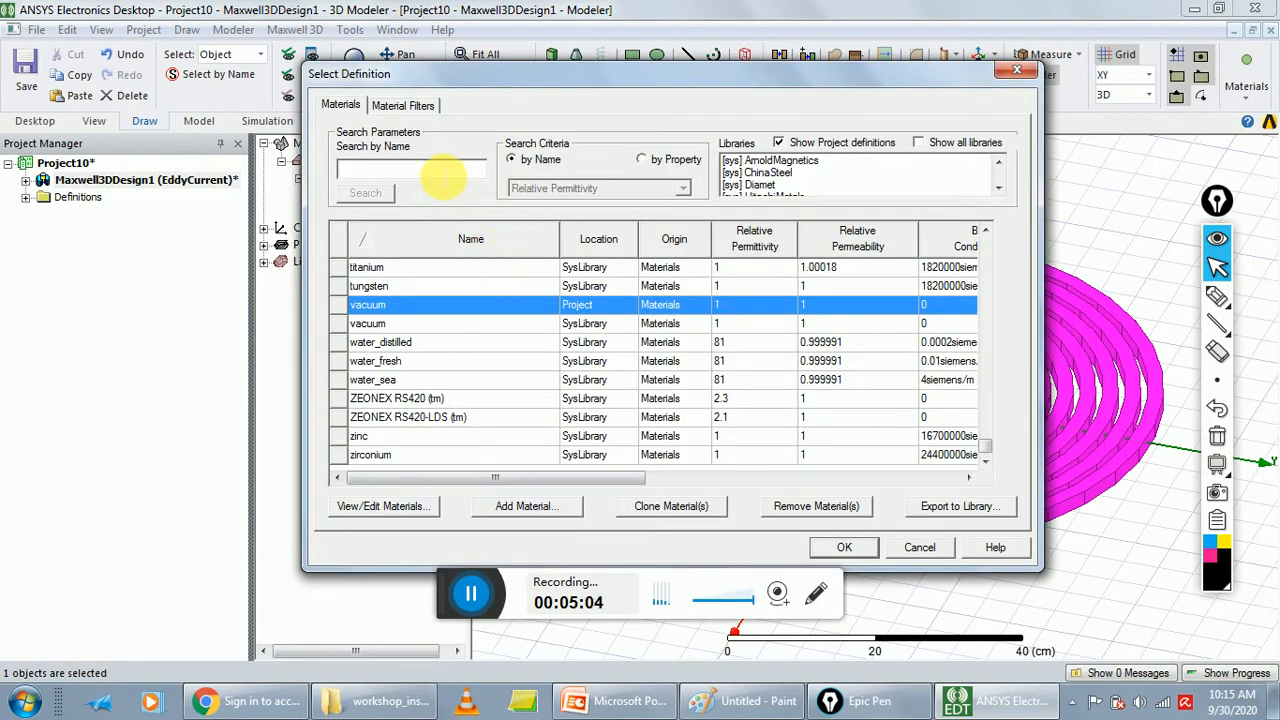
text(co)
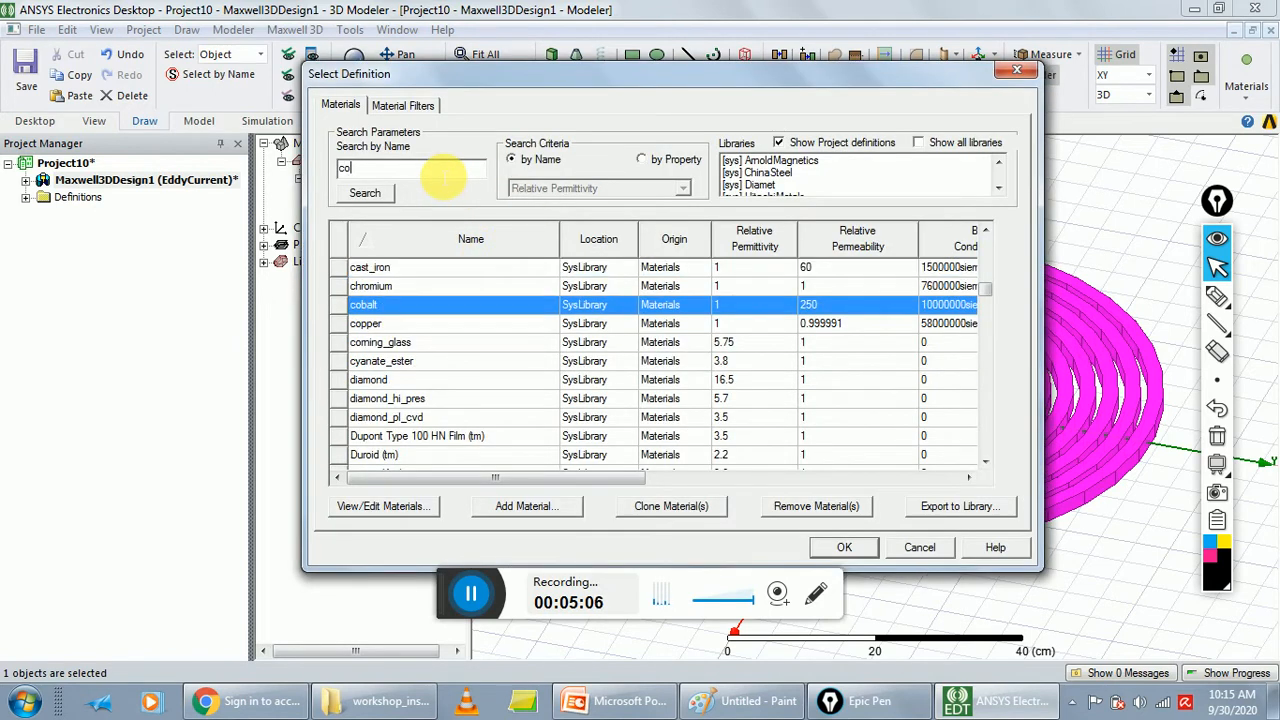
click(405, 324)
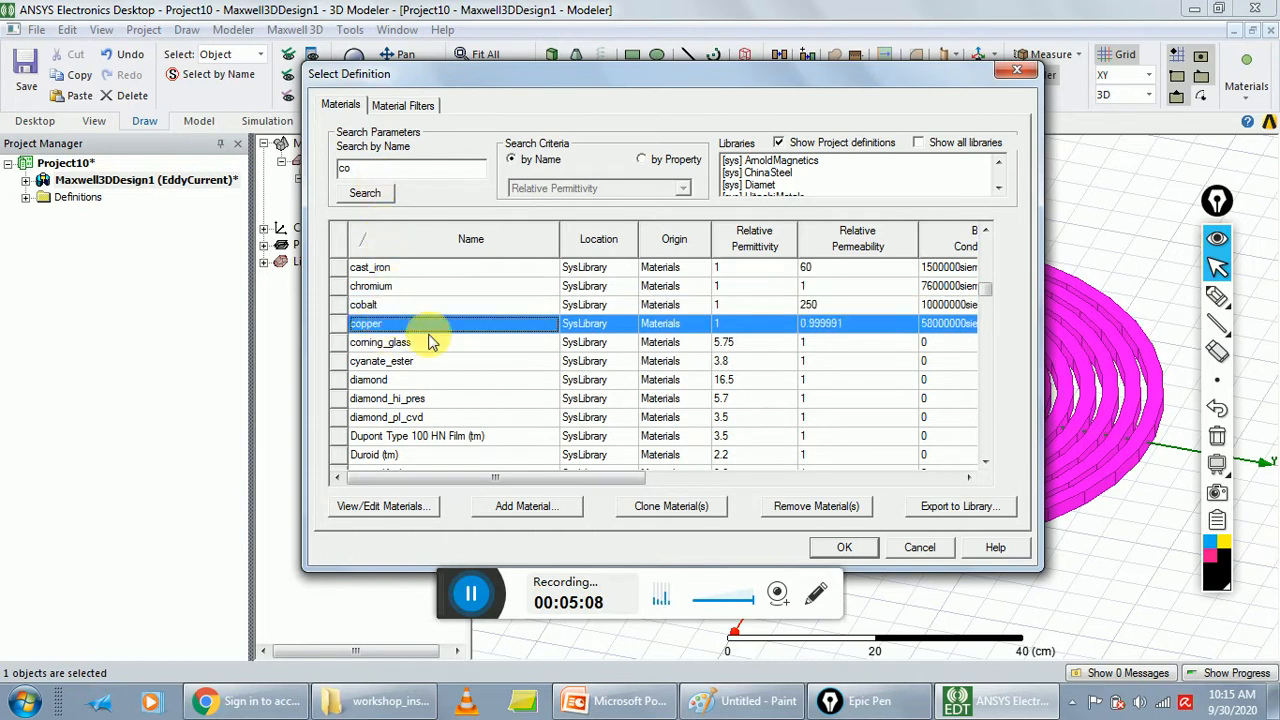
click(844, 547)
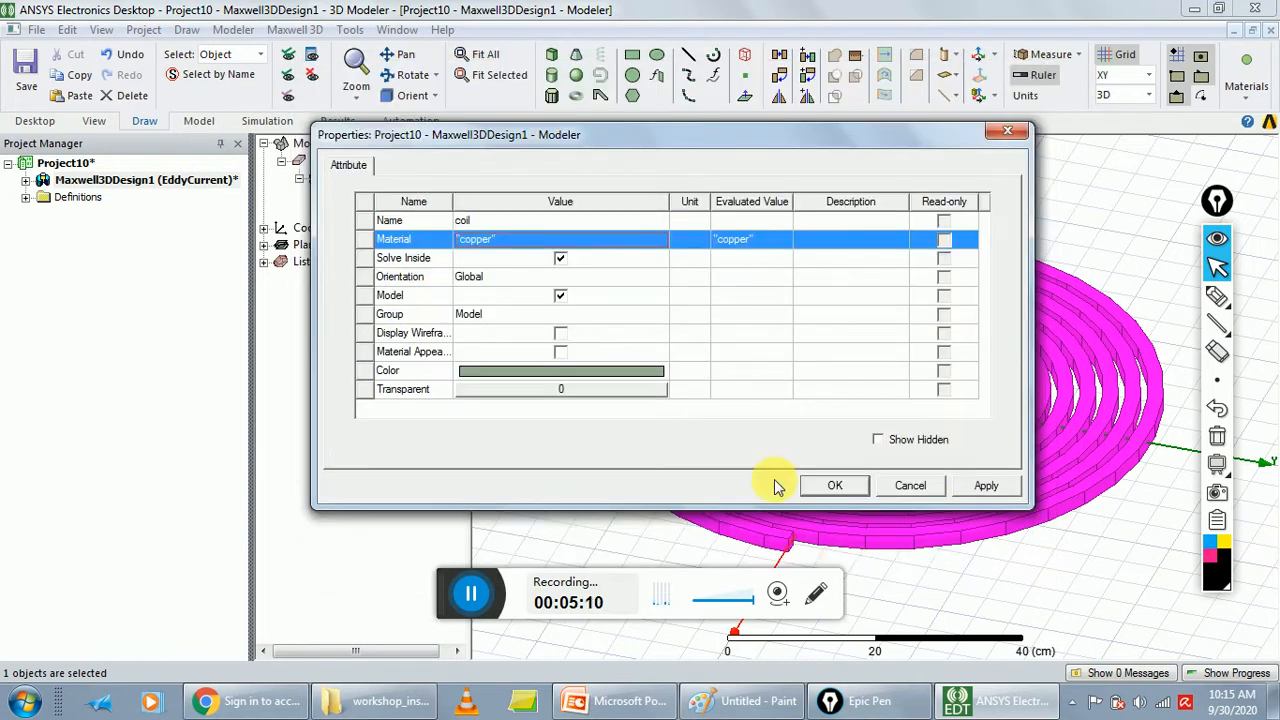
Choose pink (RGB 255, 128, 192) as the coil's color and accept its edited properties
click(595, 372)
click(595, 372)
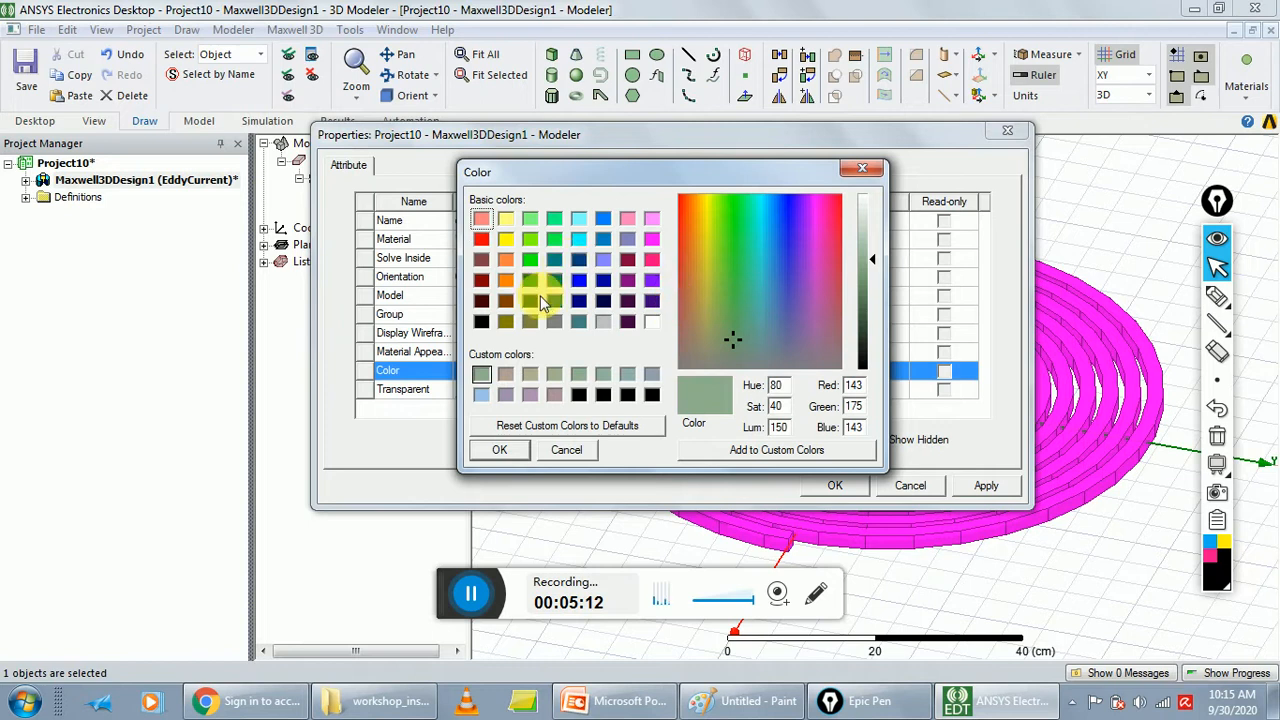
click(481, 282)
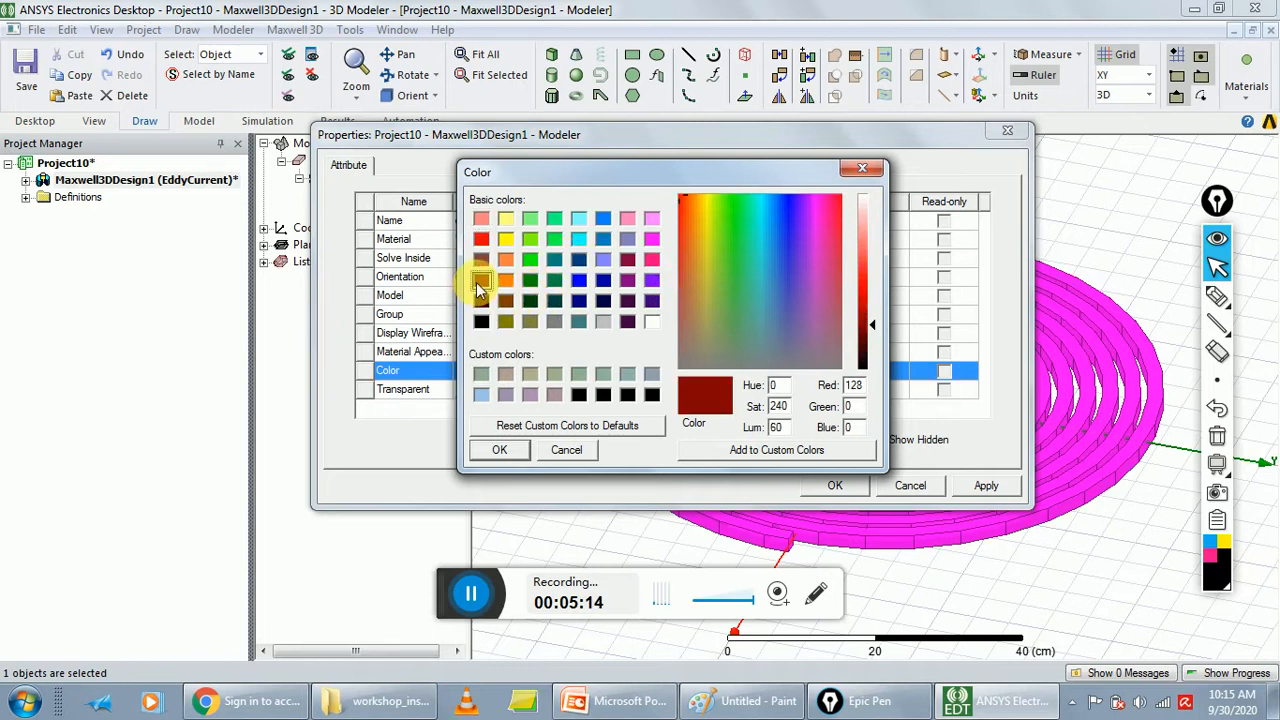
click(481, 259)
click(481, 238)
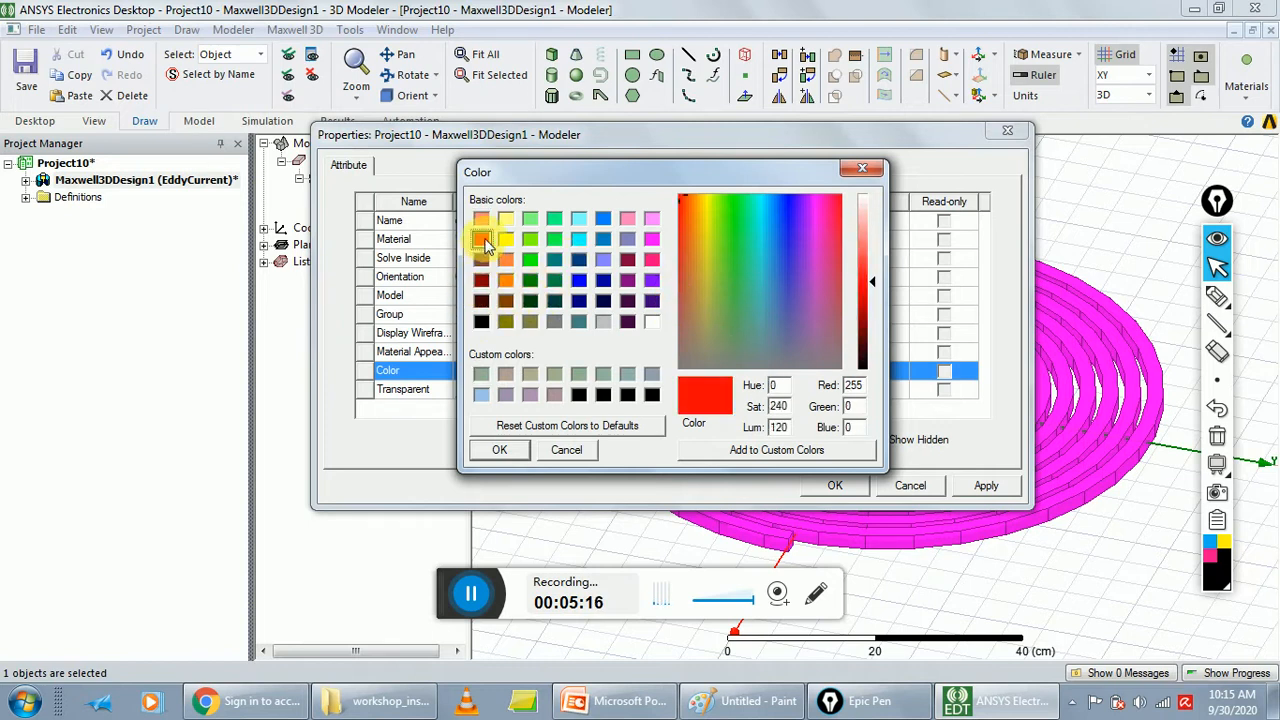
click(581, 239)
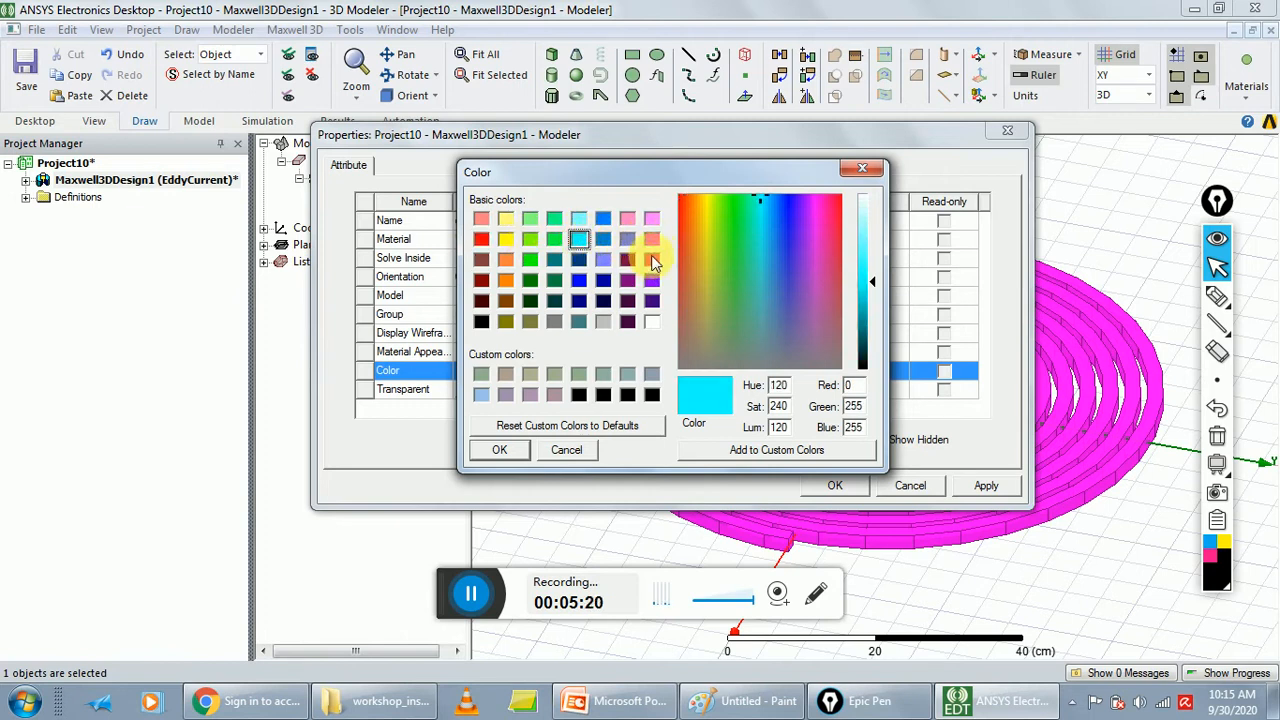
click(628, 240)
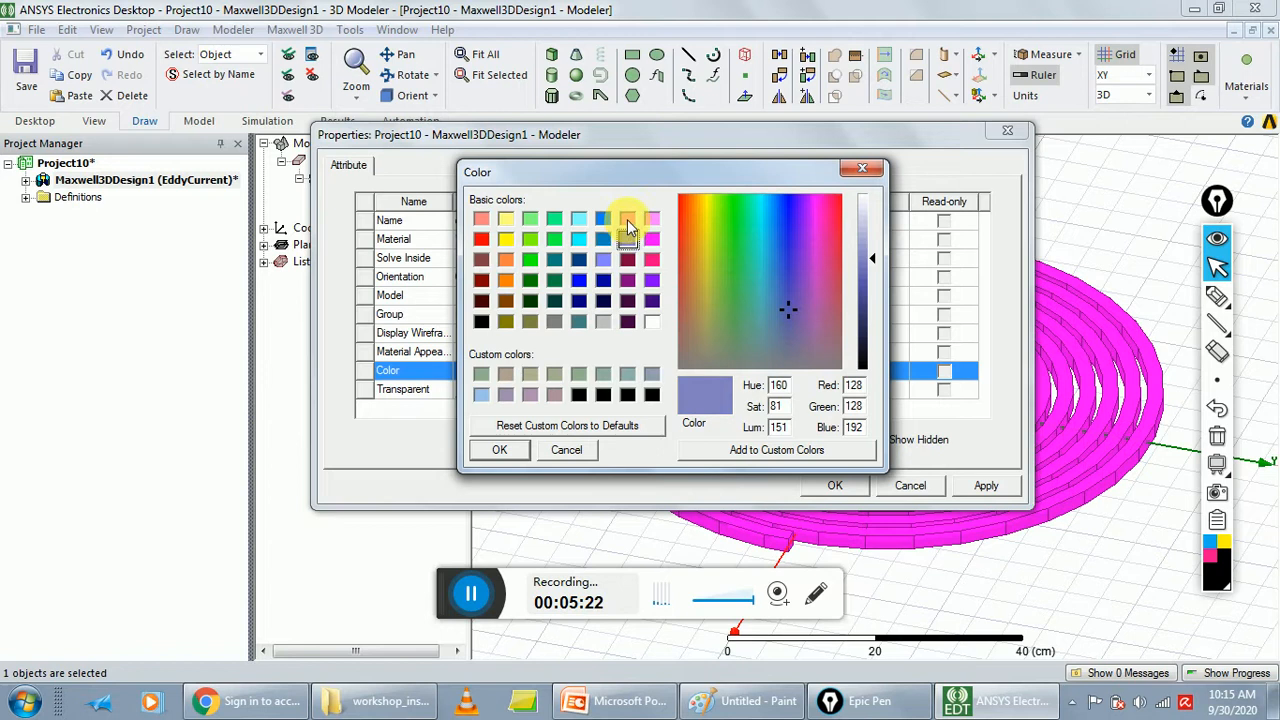
click(627, 219)
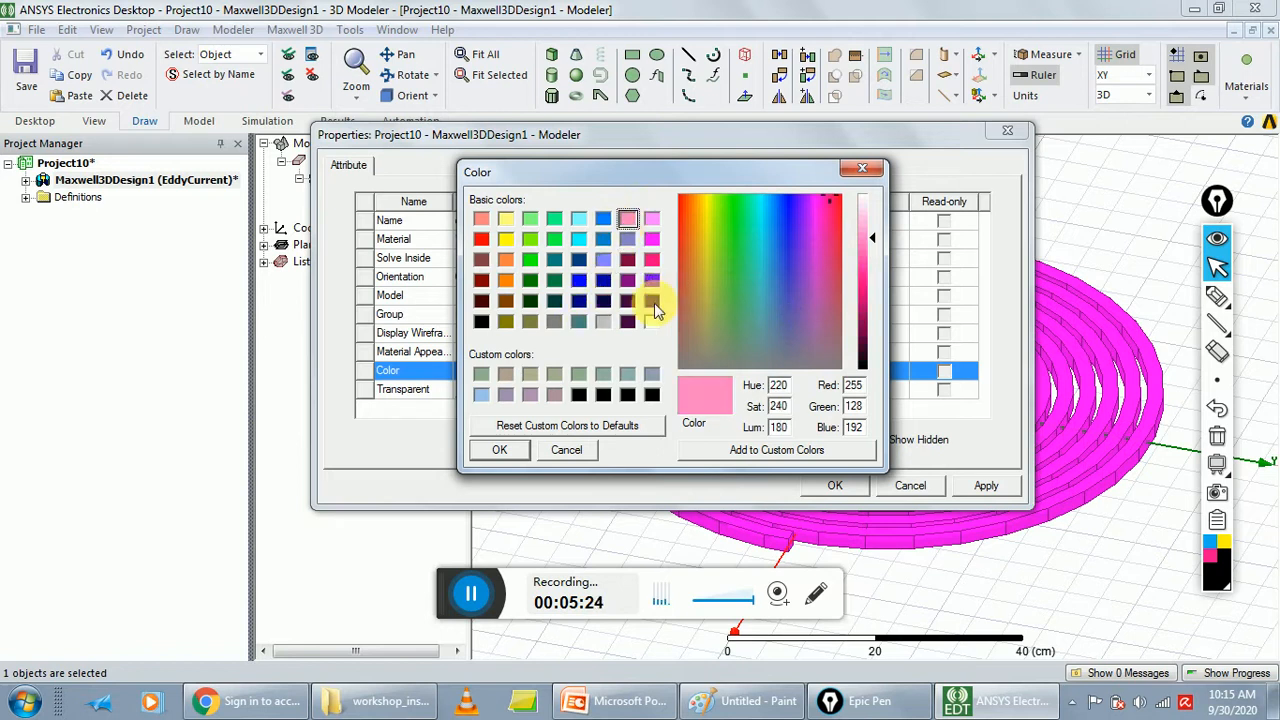
click(512, 449)
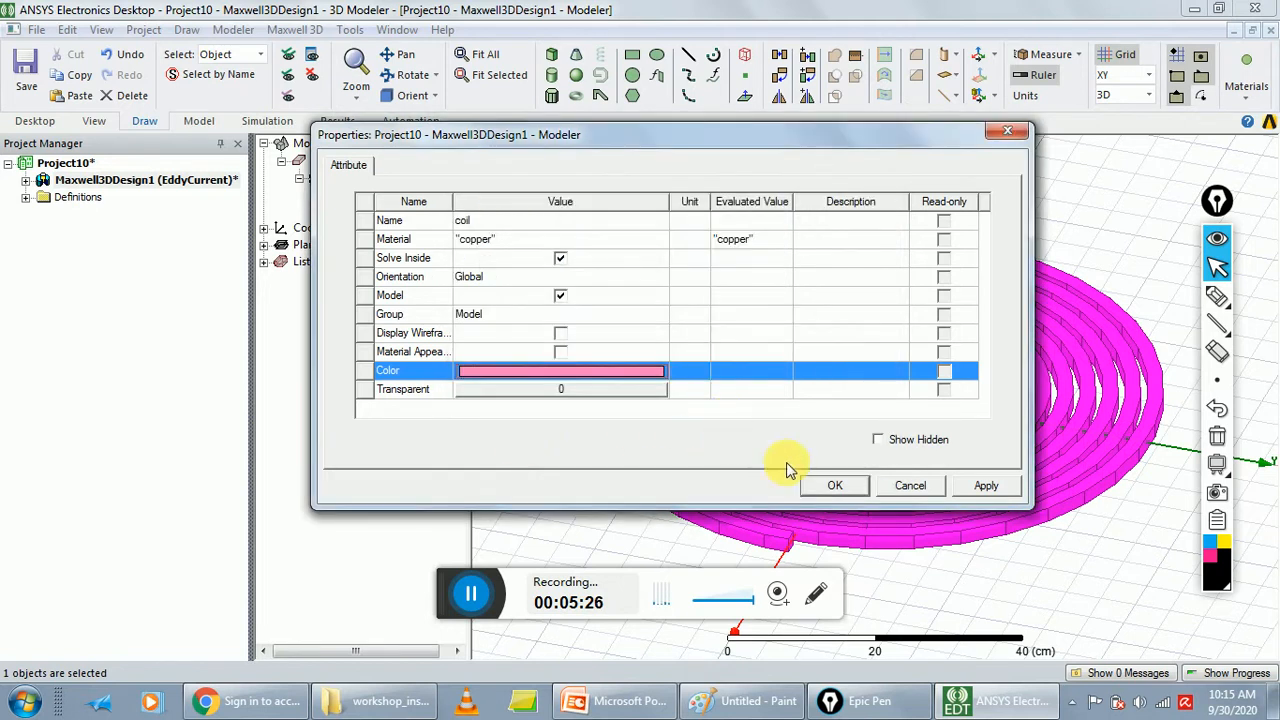
click(834, 485)
click(587, 257)
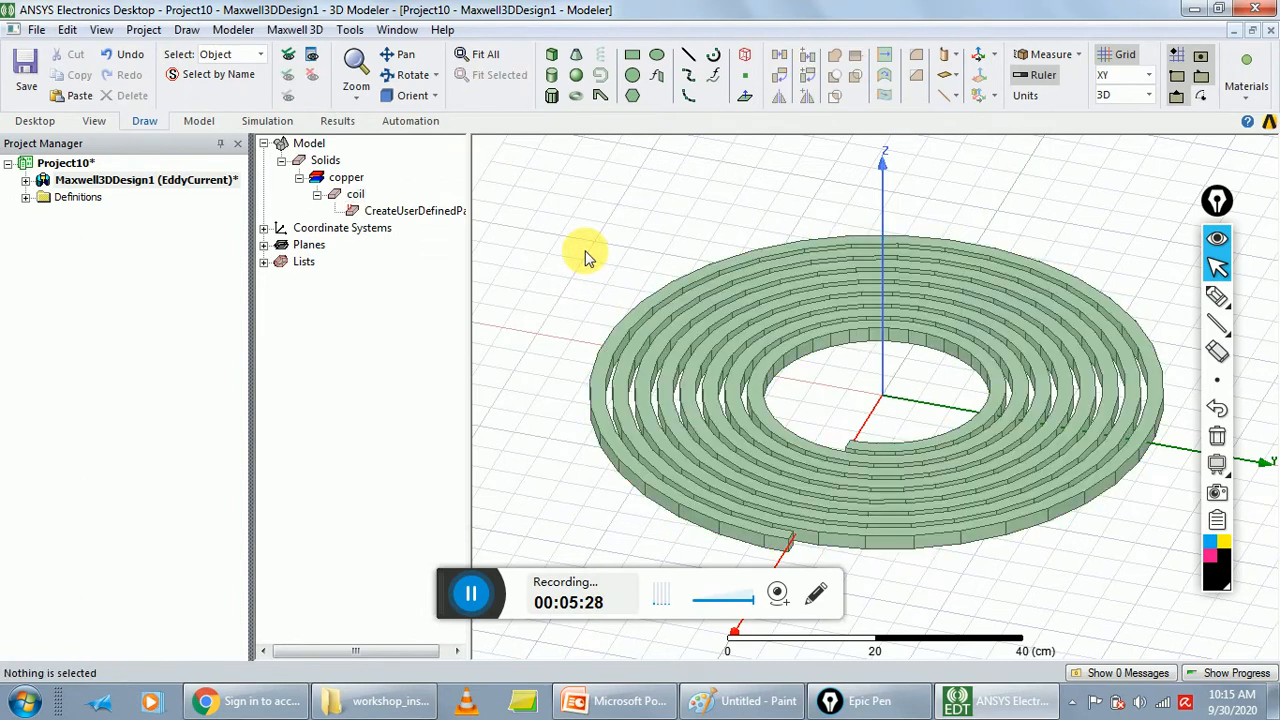
Set the coil's color to yellow-green (RGB 202, 236, 83) in its properties
double_click(355, 193)
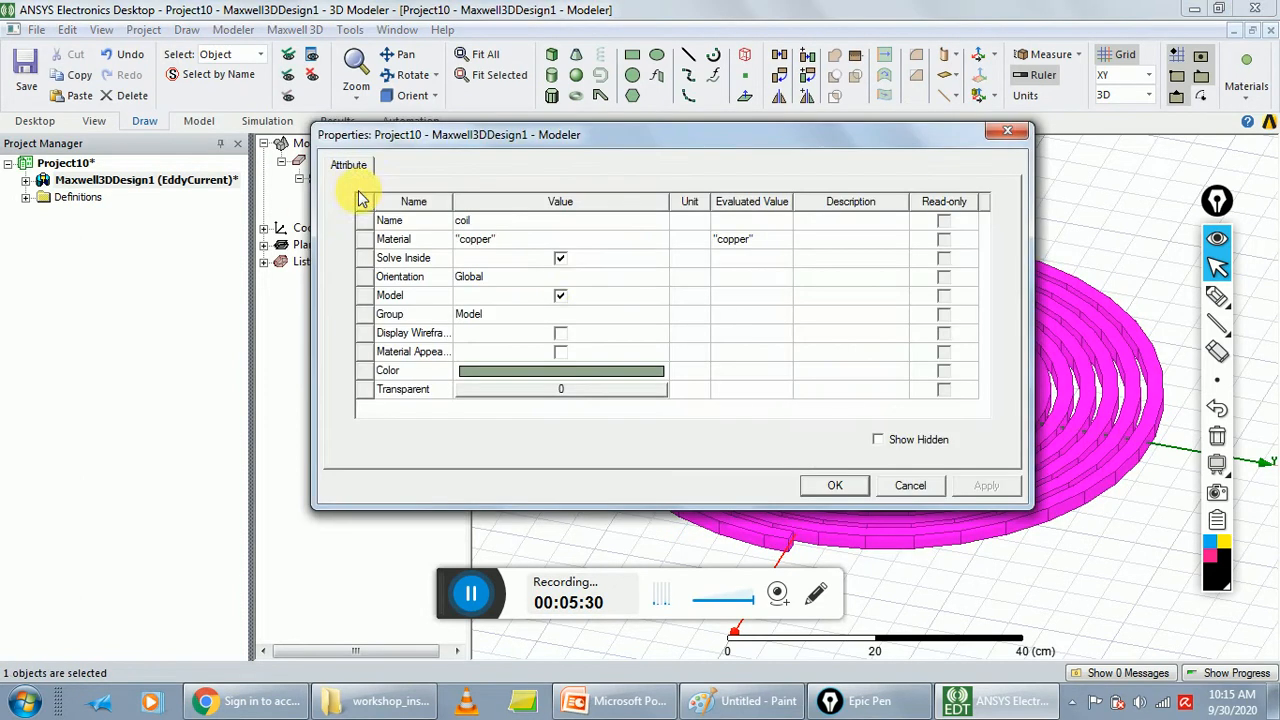
click(558, 369)
click(712, 229)
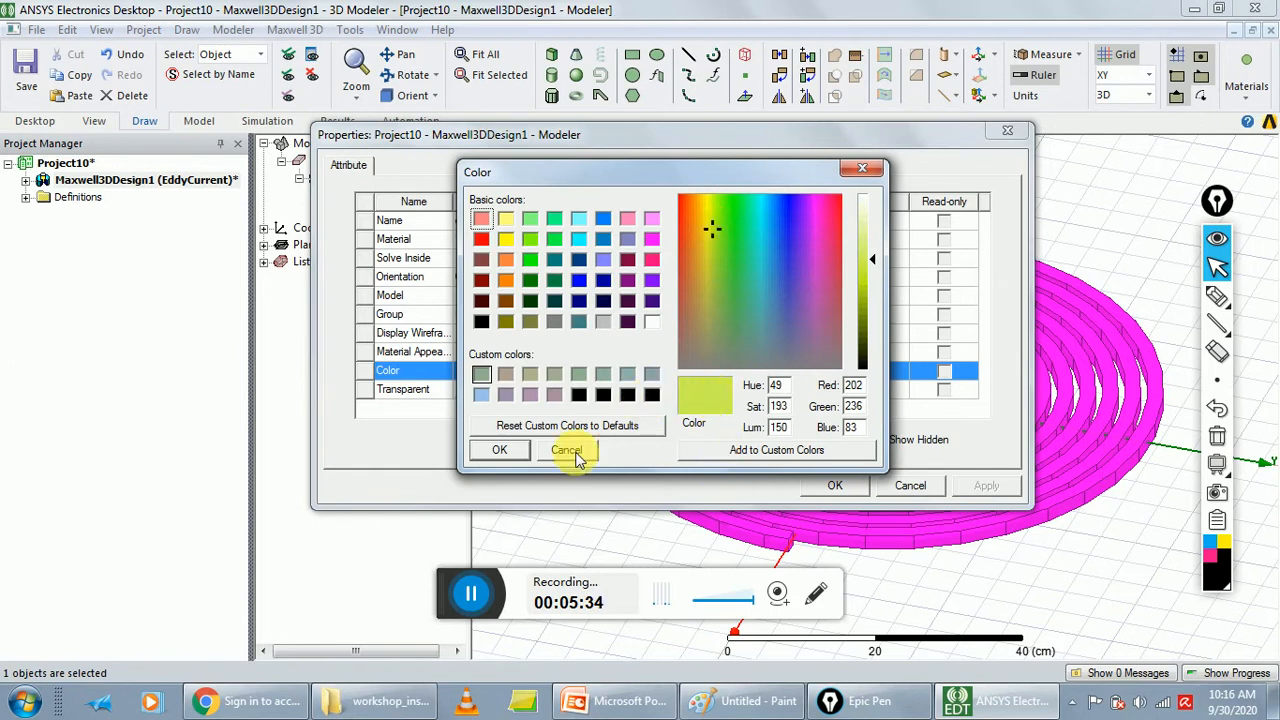
click(518, 450)
click(836, 486)
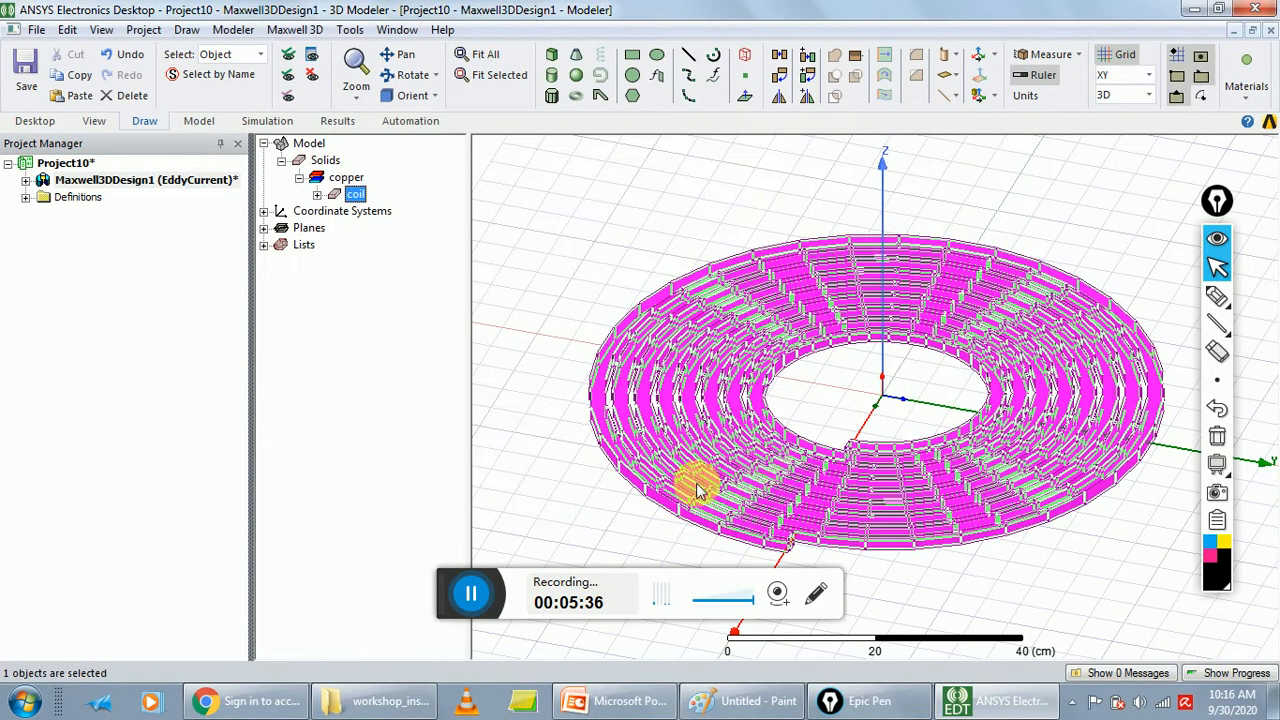
click(595, 515)
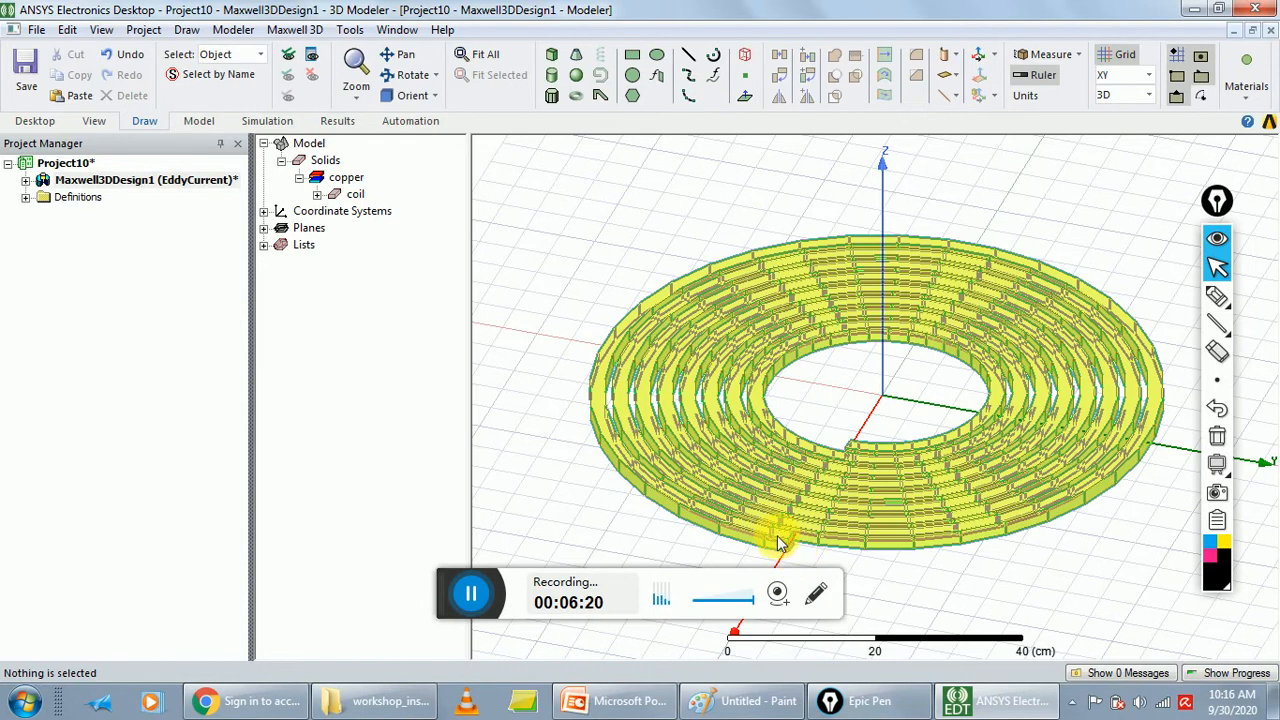
Annotate the coil's inner and outer ends with rectangles, sketch a link between them, and clear the annotations
mouse_move(1220, 293)
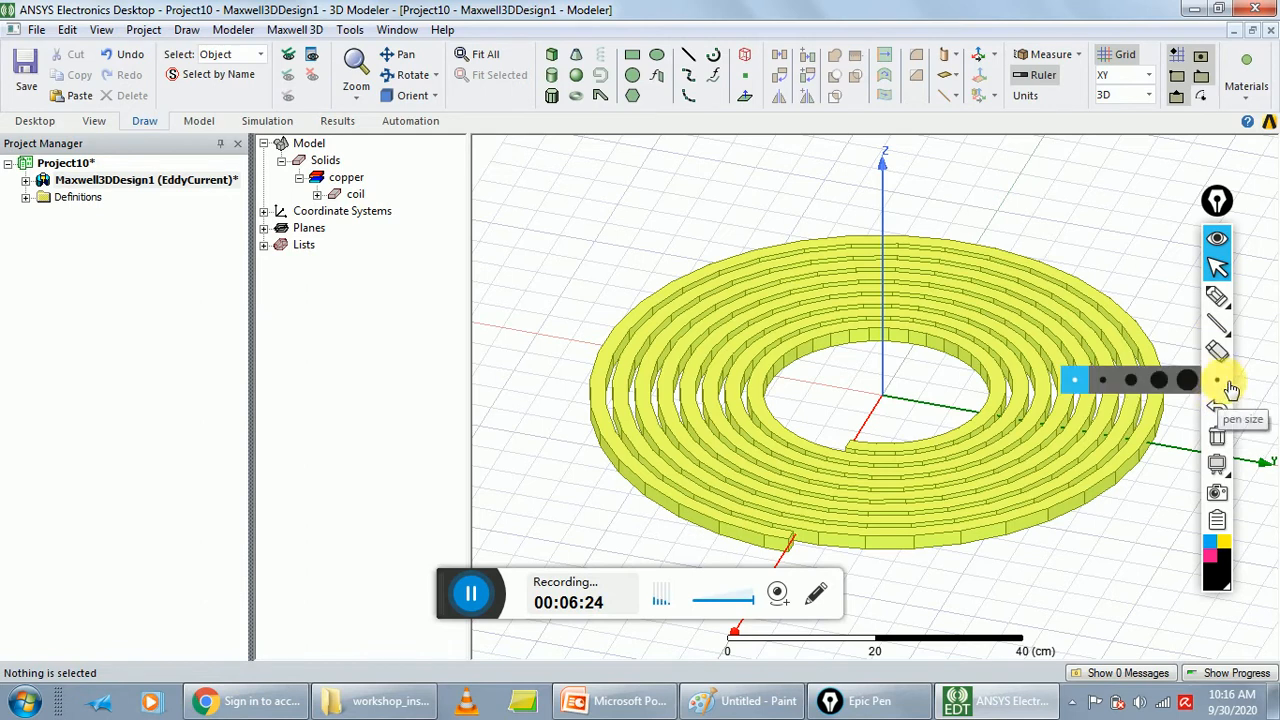
click(1217, 323)
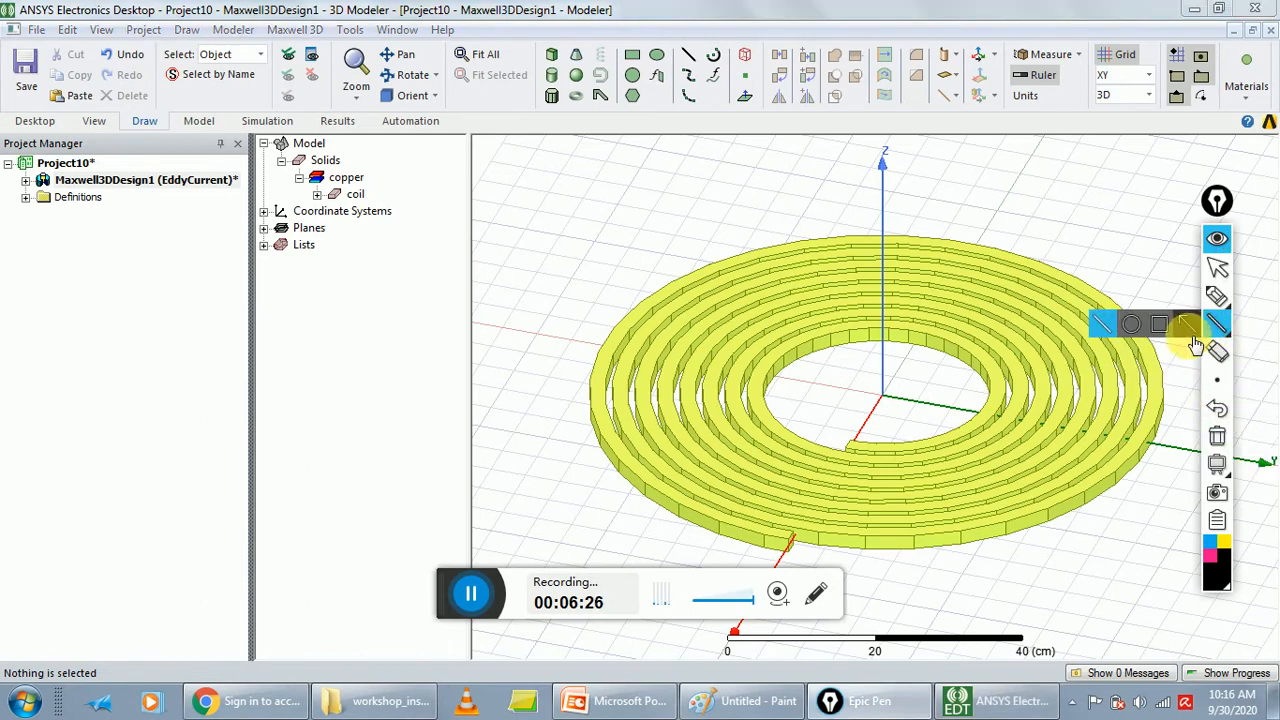
drag(768, 528, 790, 536)
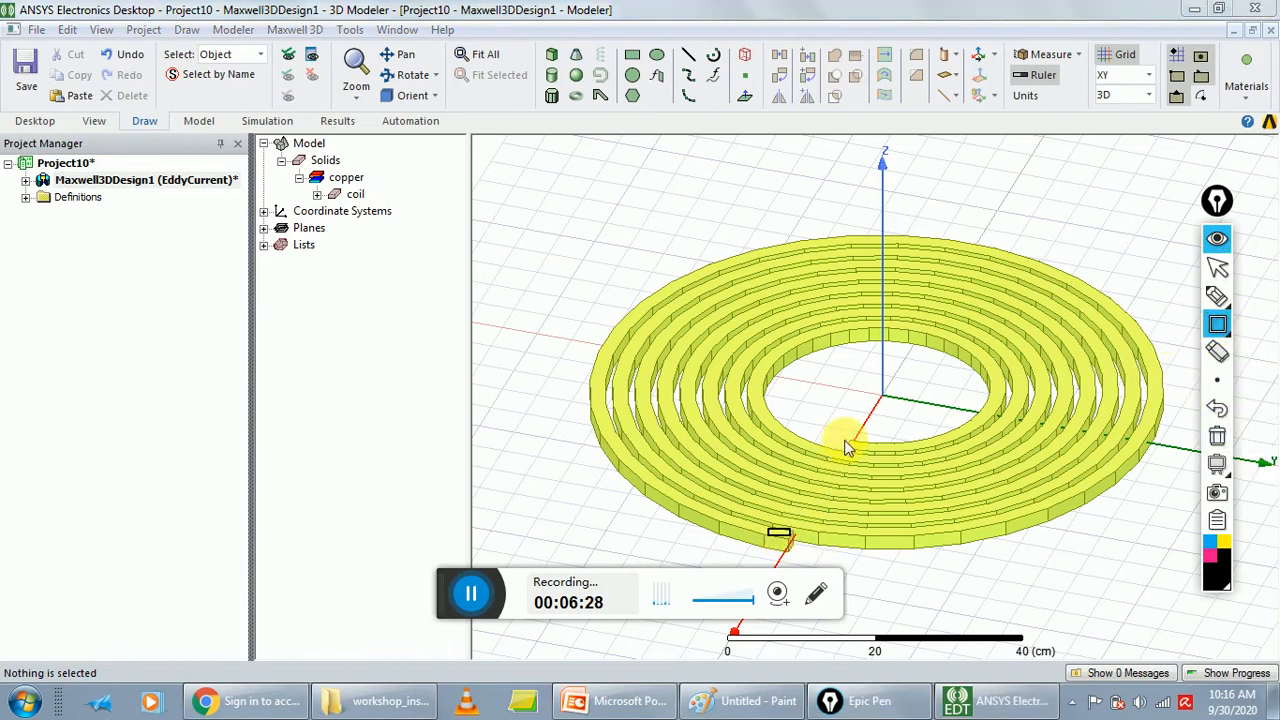
drag(840, 437, 863, 451)
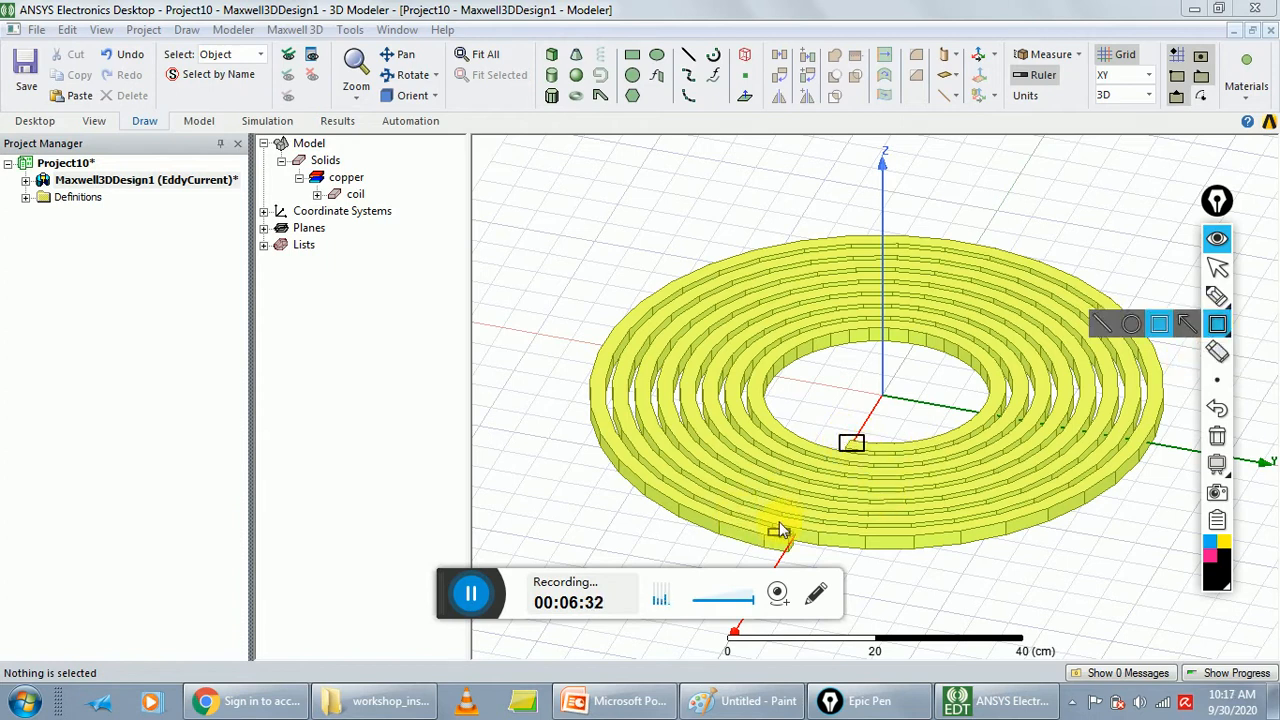
mouse_move(852, 441)
mouse_down()
mouse_move(785, 526)
mouse_move(847, 447)
mouse_move(835, 482)
mouse_move(780, 531)
mouse_move(846, 451)
mouse_up()
click(1217, 296)
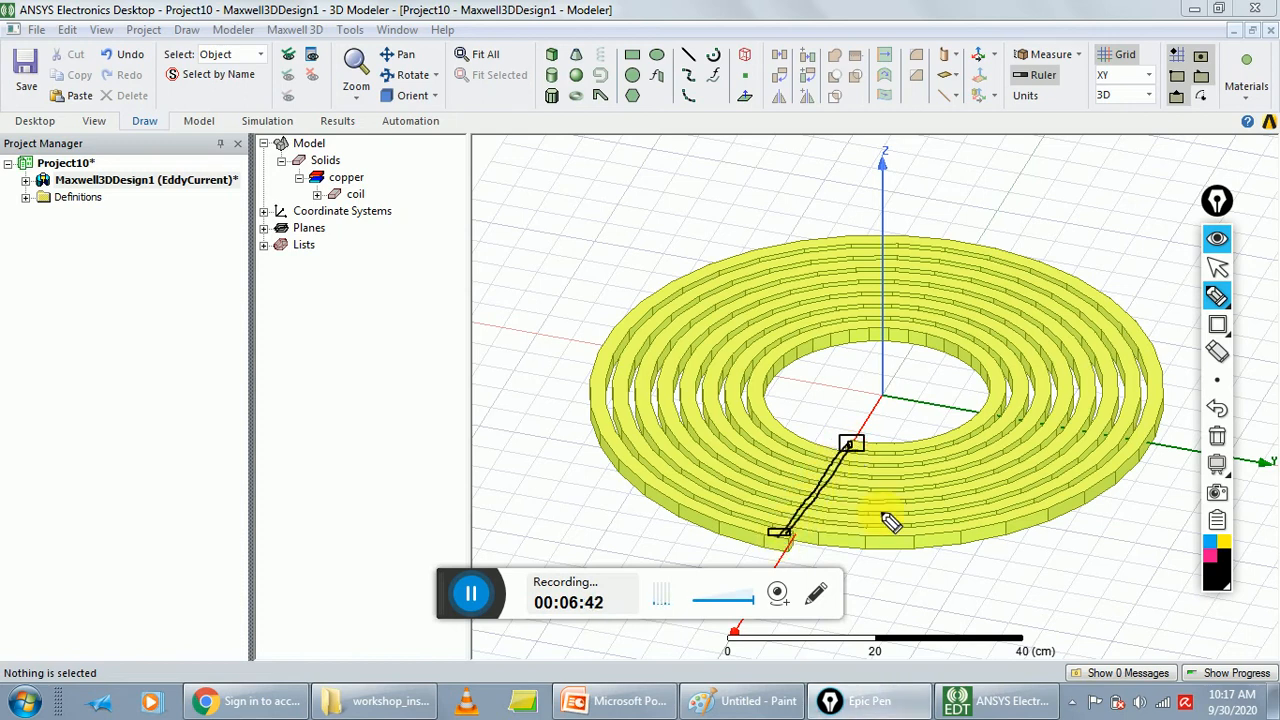
click(1220, 437)
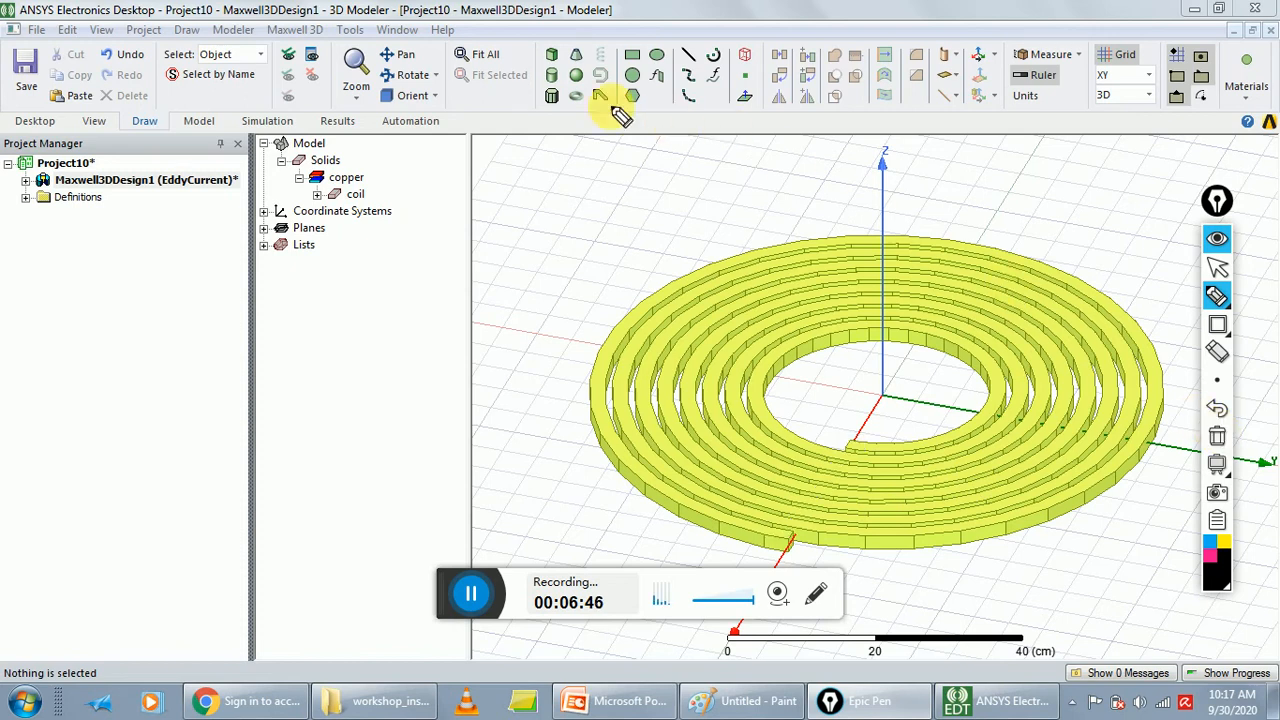
click(1216, 268)
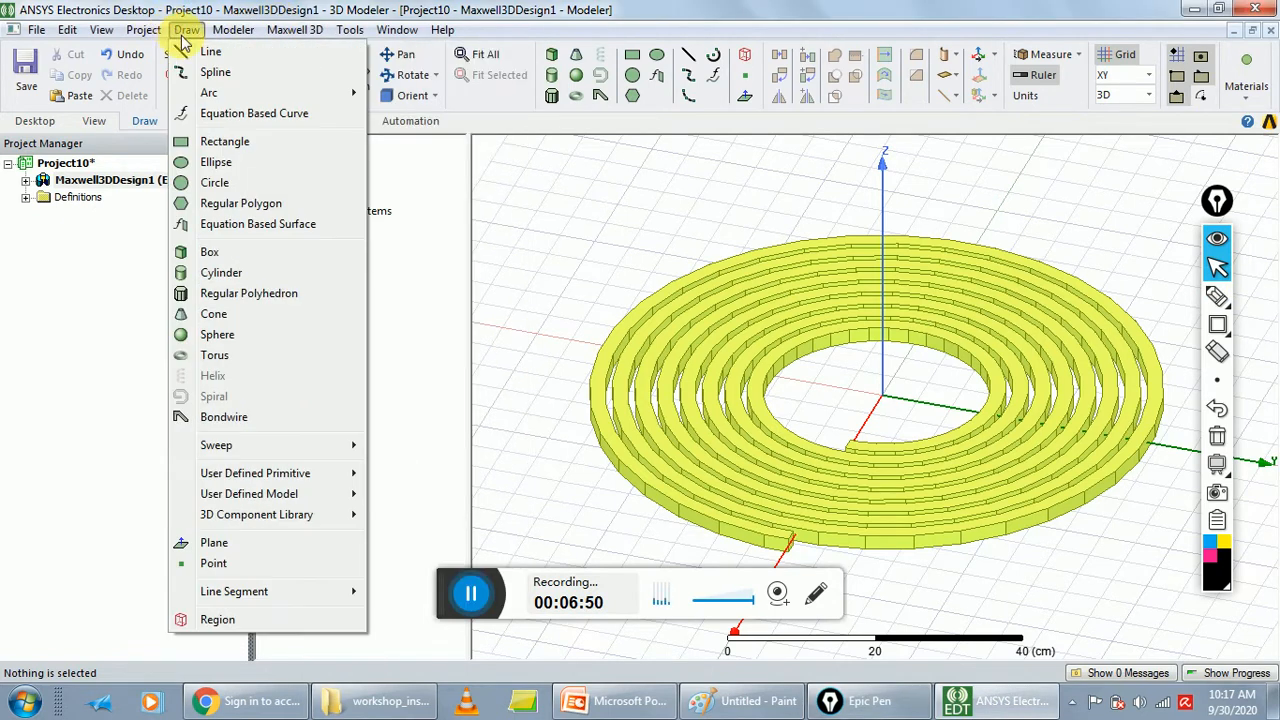
Draw a box at the coil's inner end from position (14, 0, -2) cm with dX 2, dY 2 and dZ -2 cm
click(200, 252)
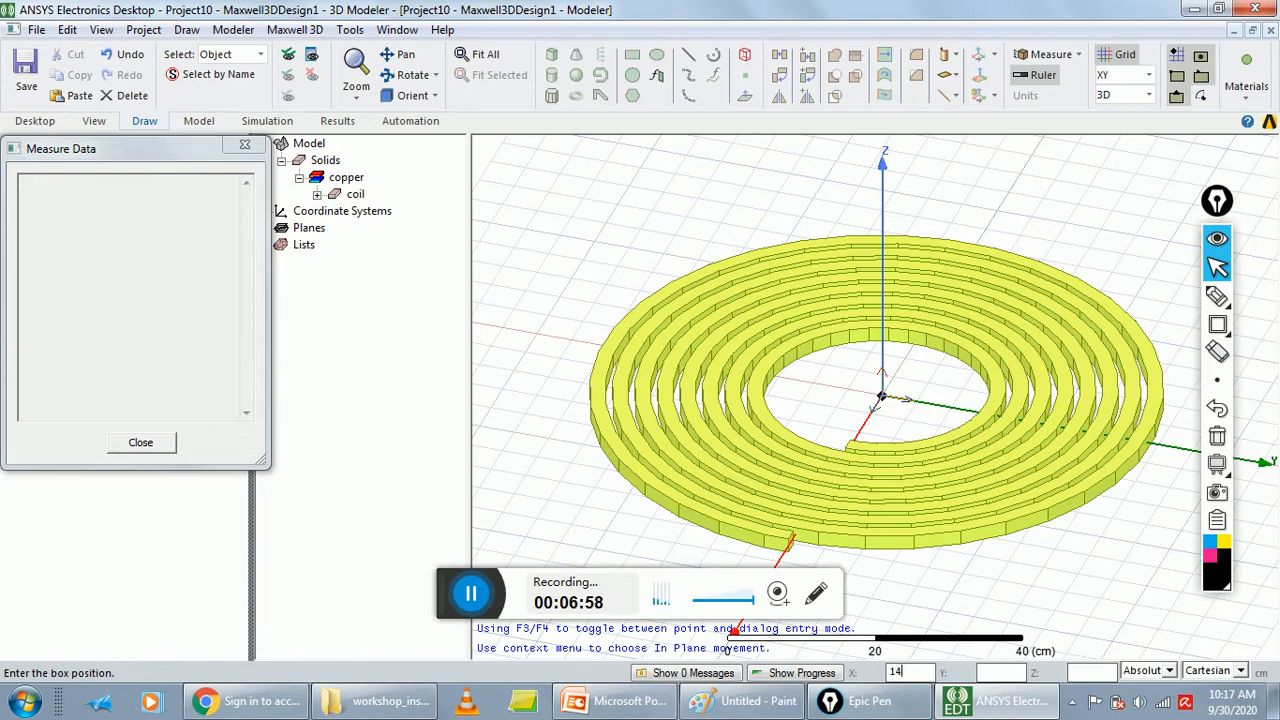
key(Tab)
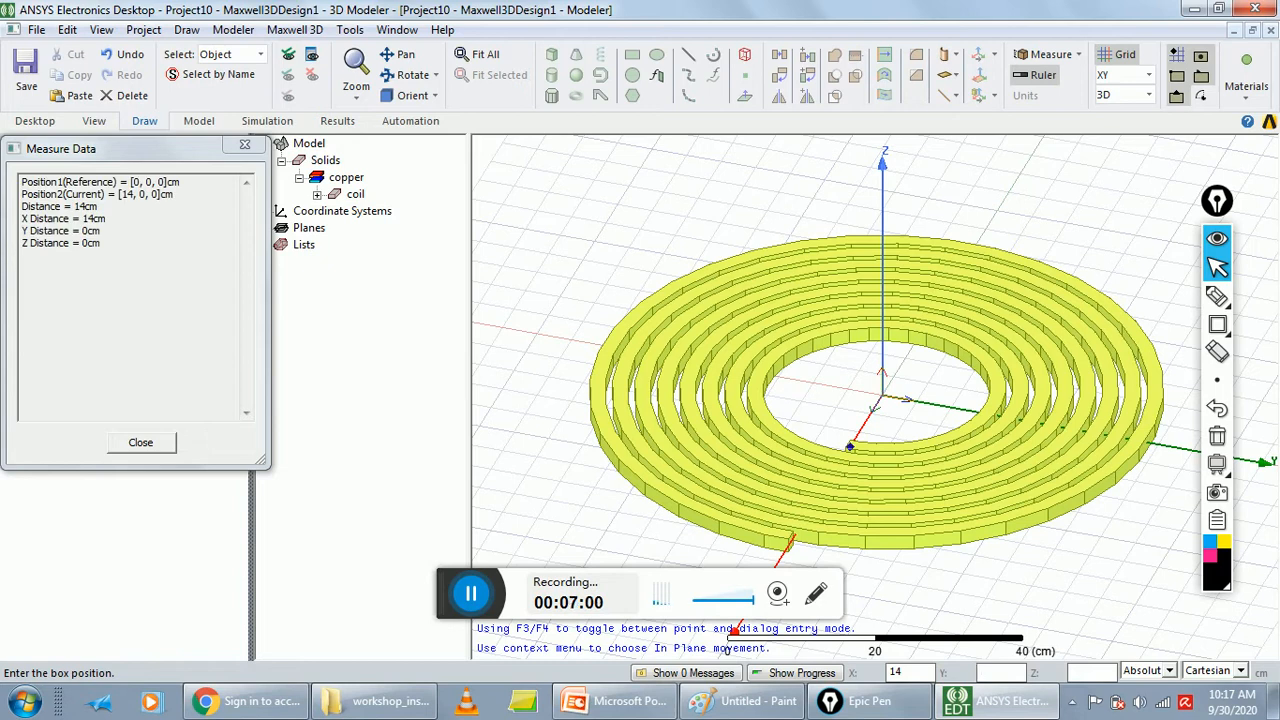
text(0)
key(Tab)
text(-2)
key(Return)
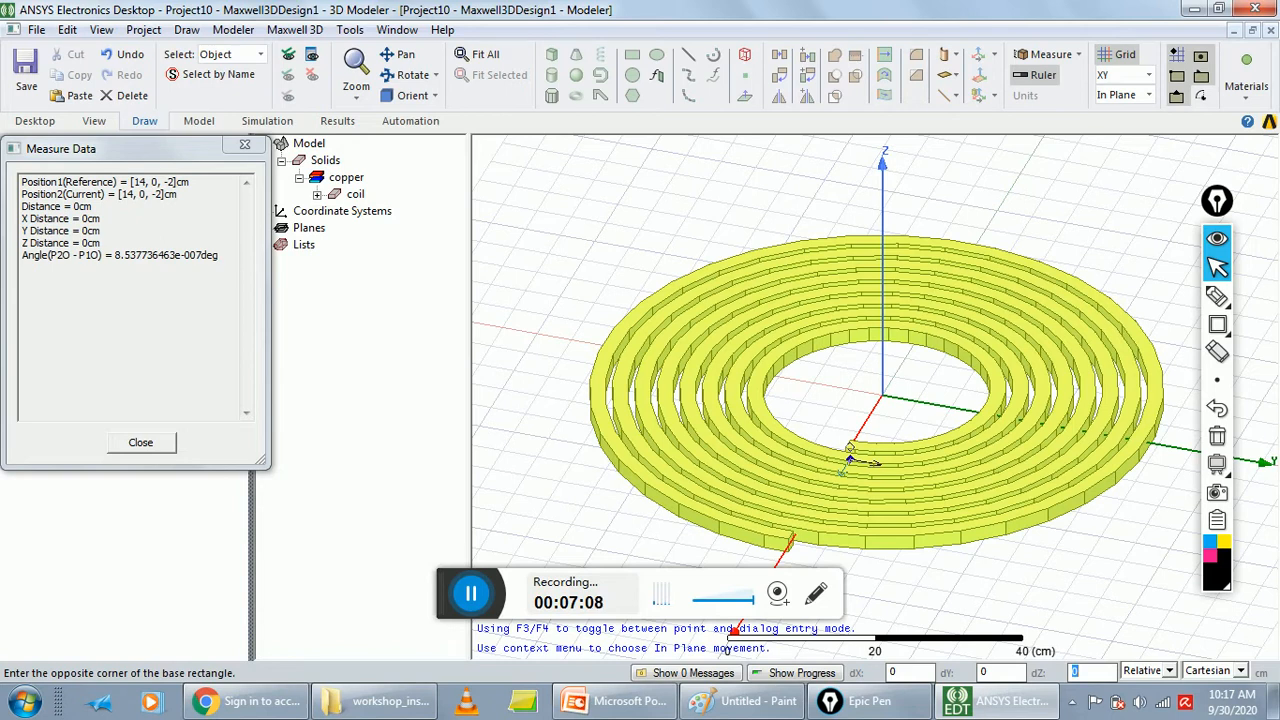
key(Tab)
key(Tab)
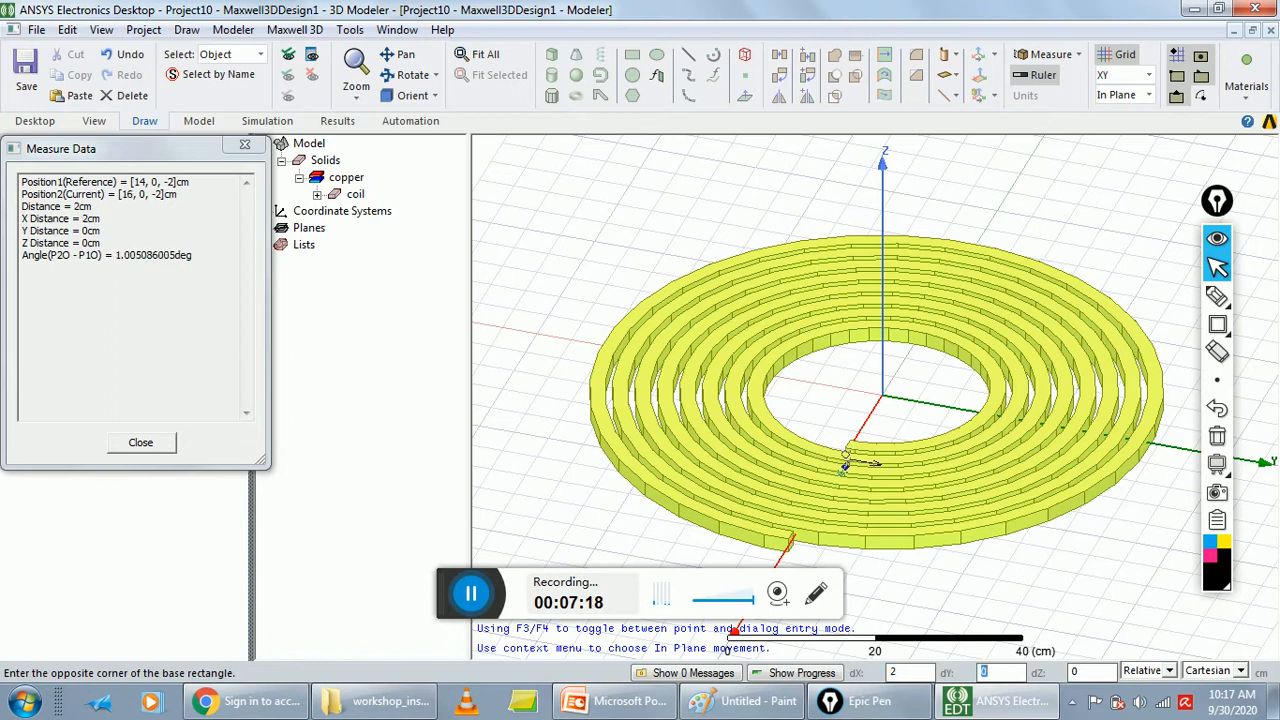
text(2)
key(Tab)
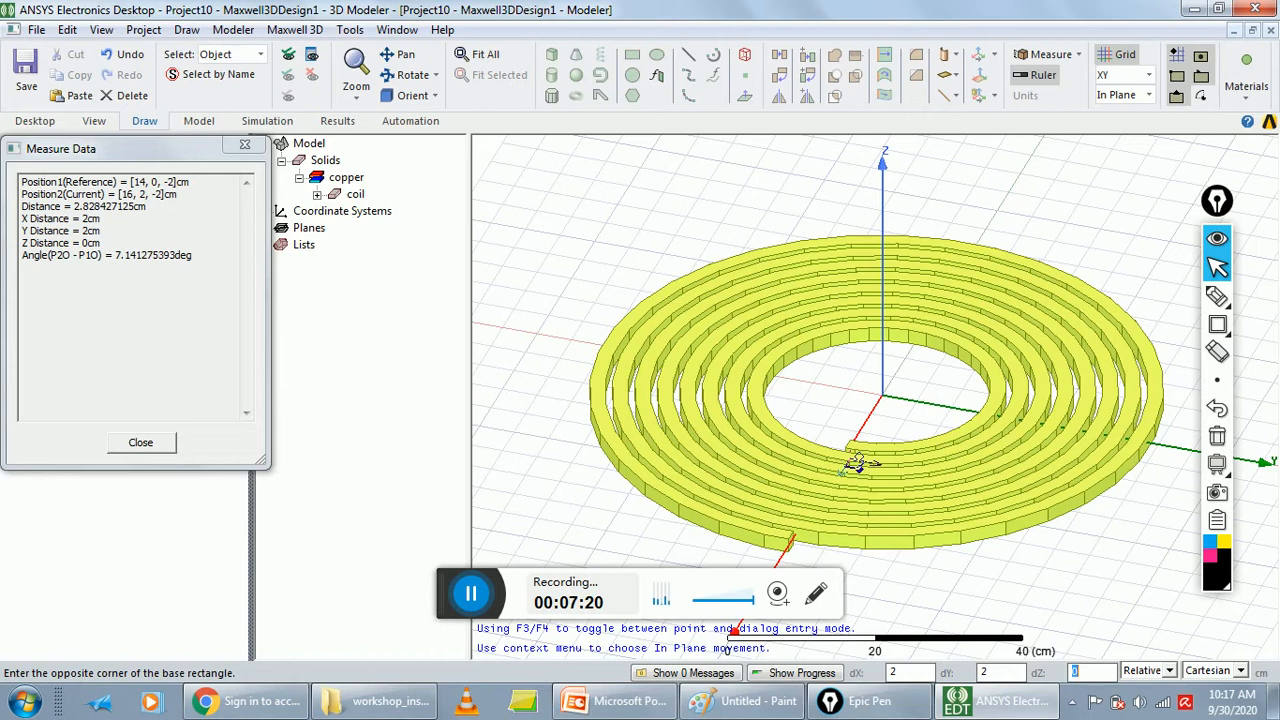
text(-2)
key(Return)
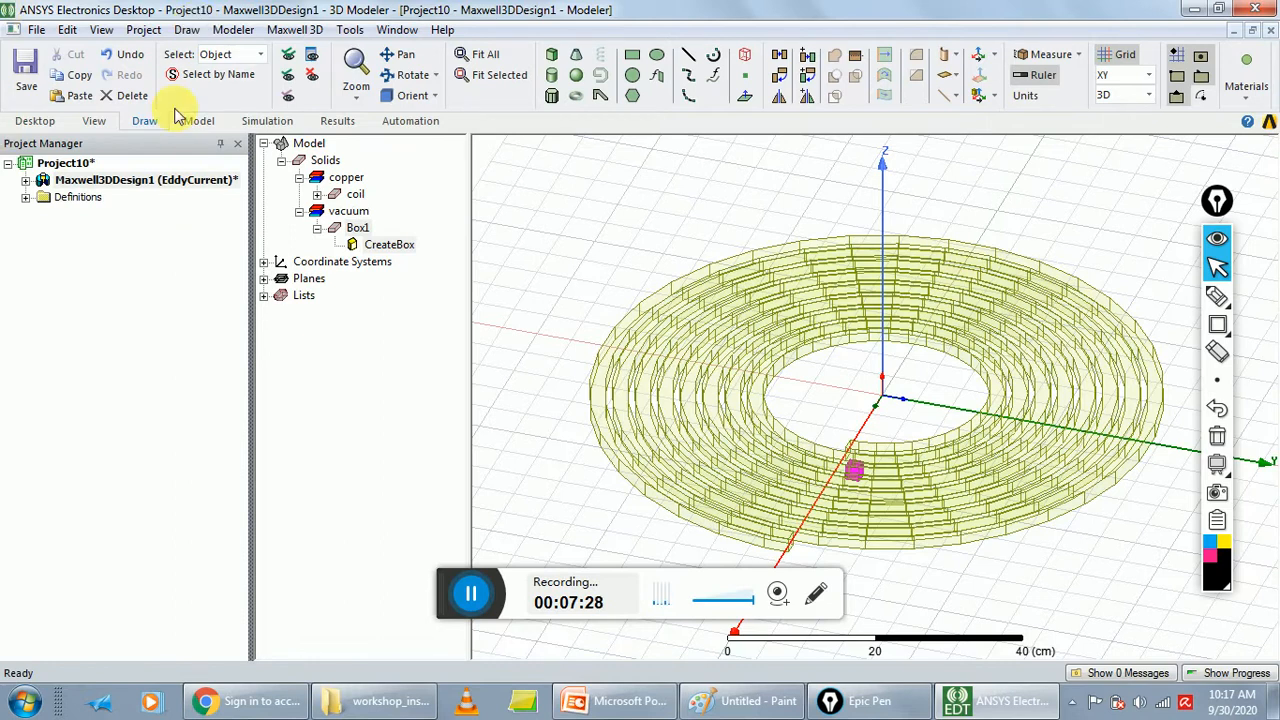
Start a second box at the coil's outer end with its first corner at (40.5, 0, -2) cm
click(410, 75)
drag(934, 414, 846, 357)
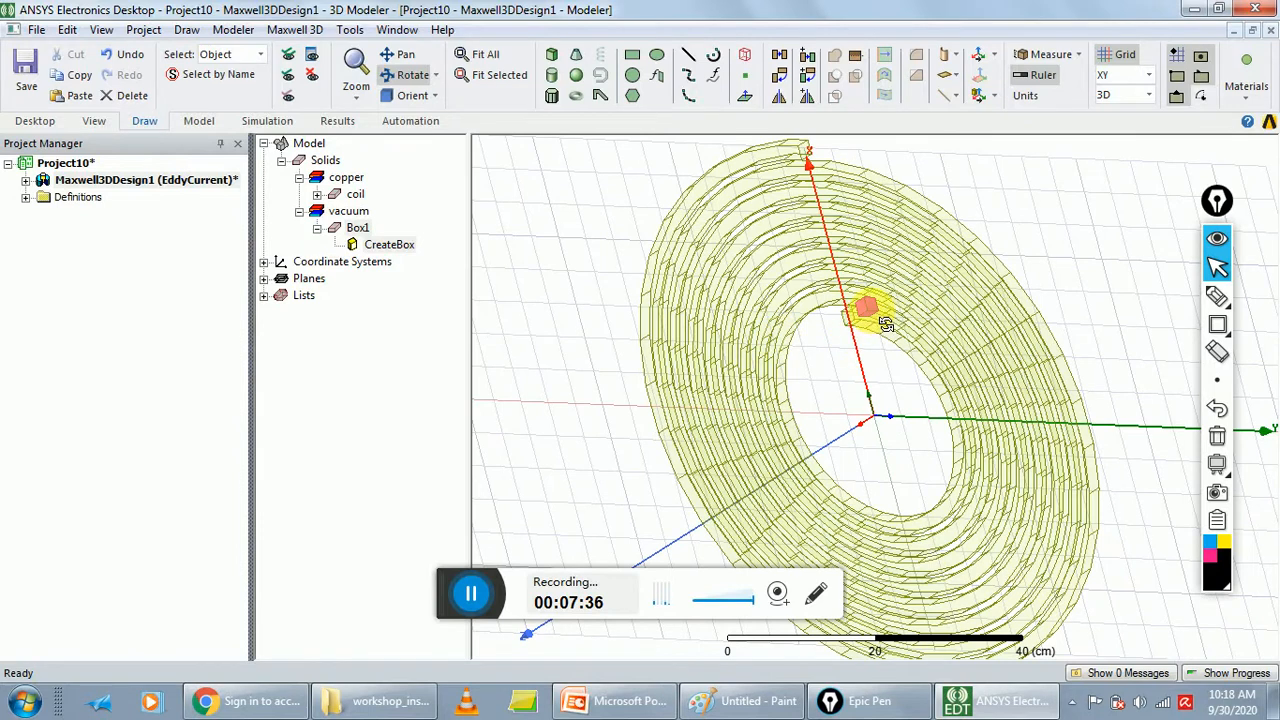
click(243, 30)
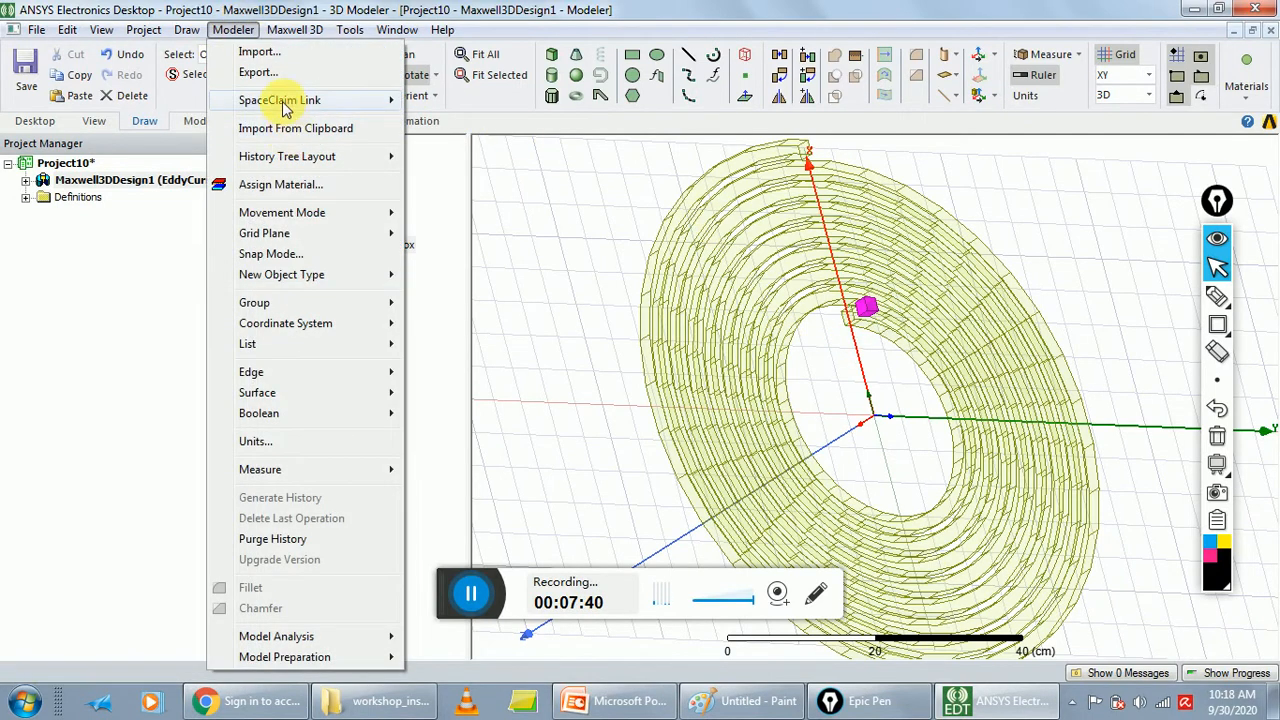
click(188, 29)
click(214, 254)
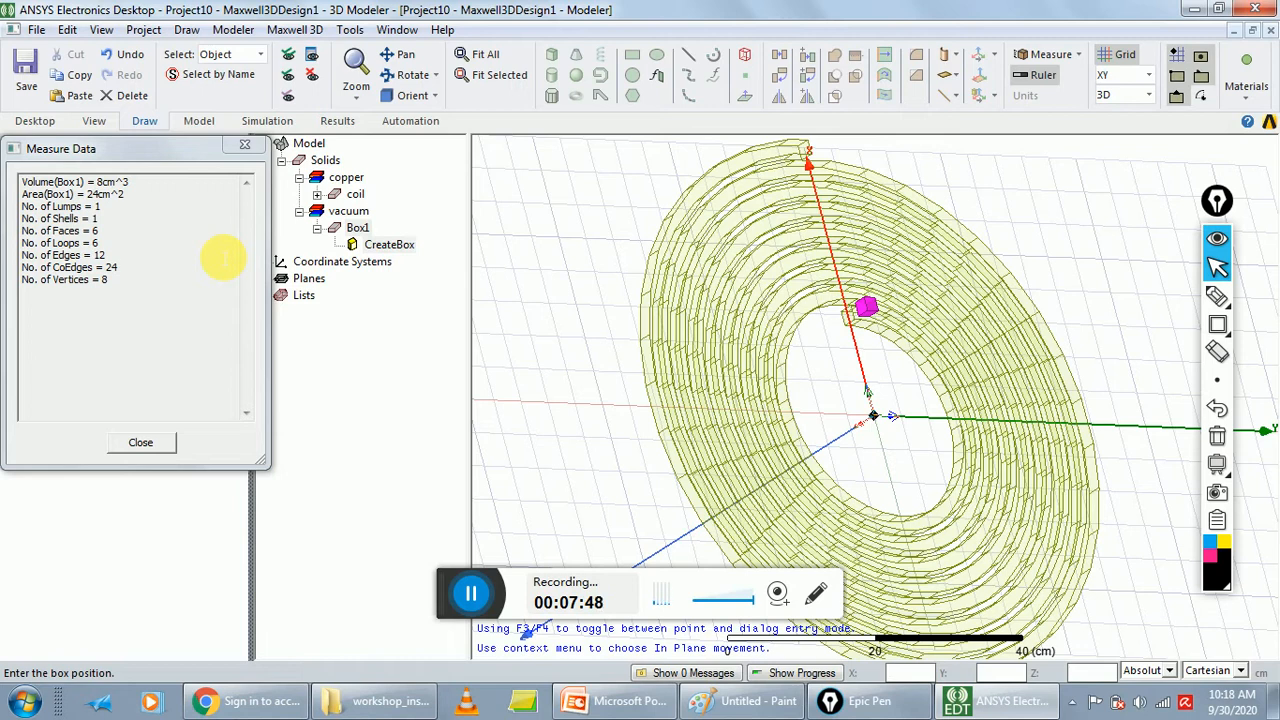
text(40.5)
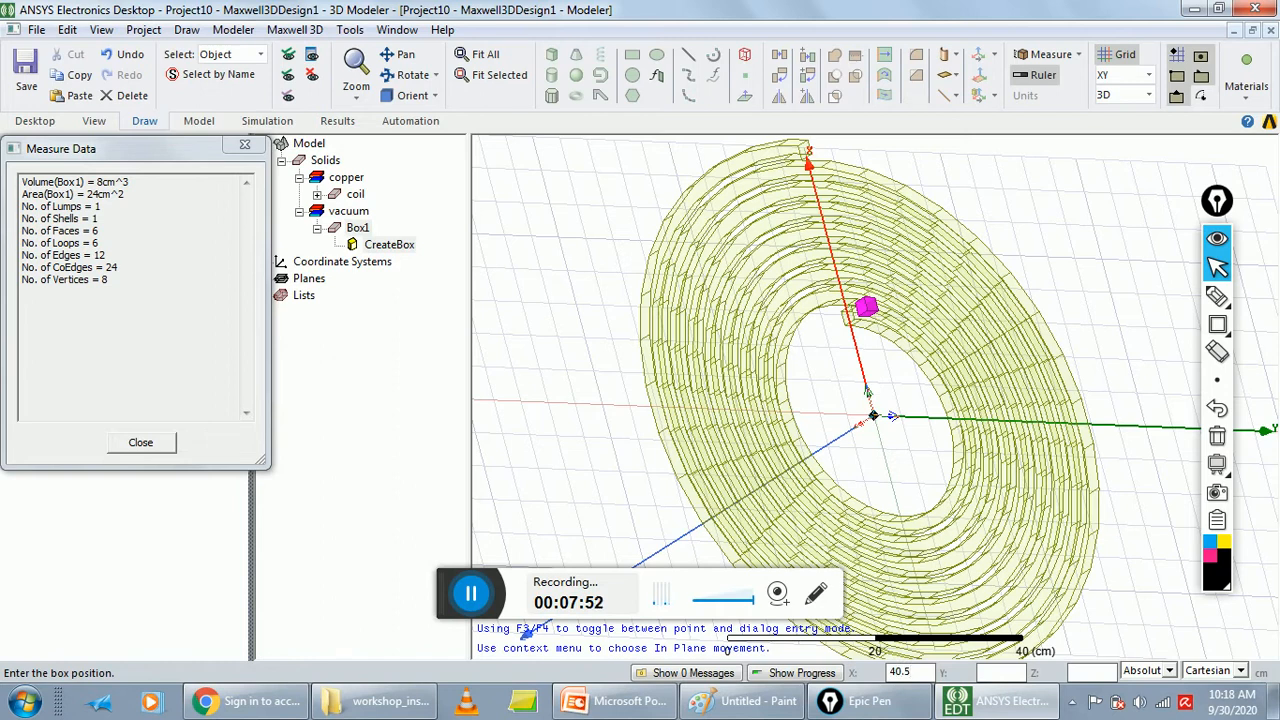
key(Tab)
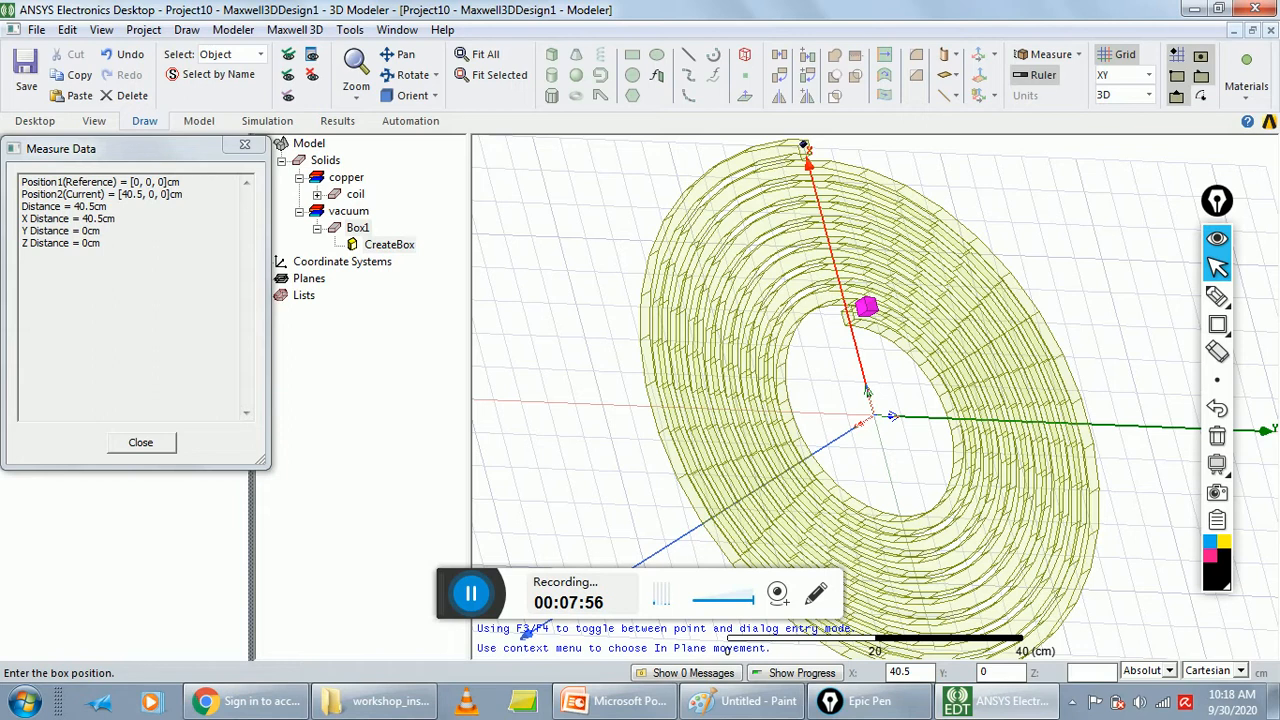
key(Tab)
text(-2)
key(Return)
Complete the outer-end box with dX -2, dY -2 and dZ -2 cm
key(Tab)
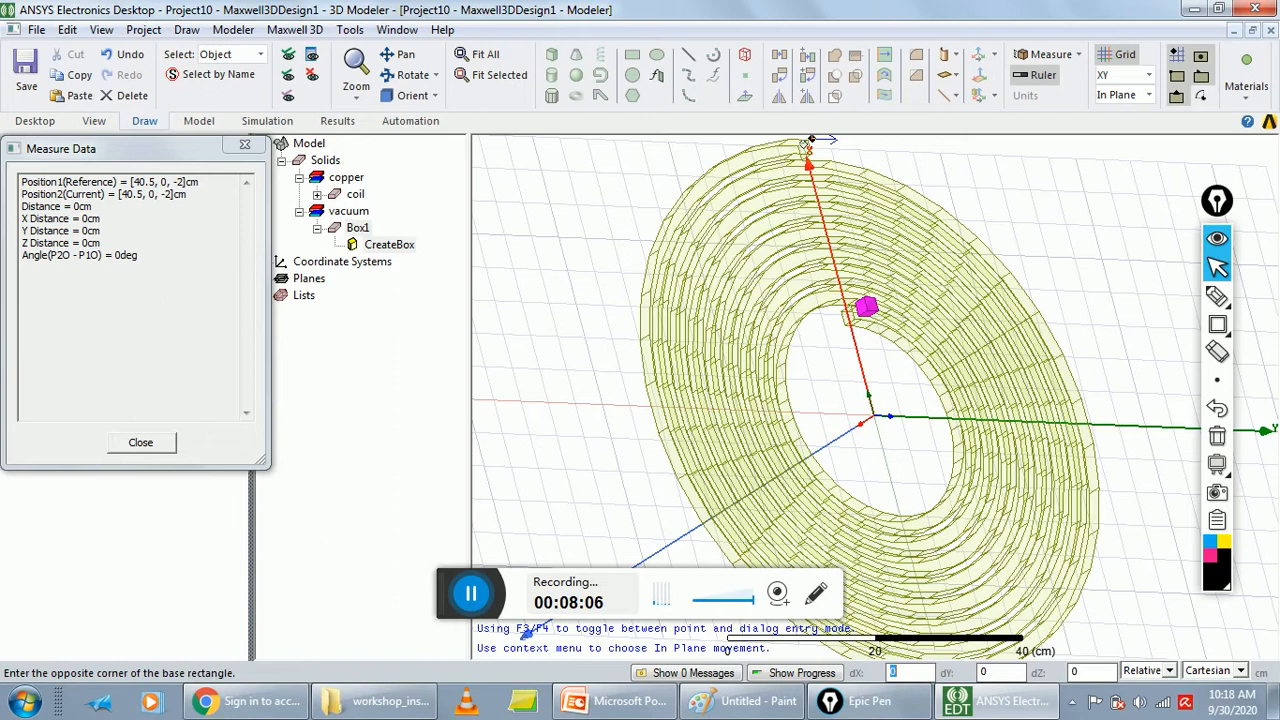
text(-2)
key(Tab)
text(-2)
key(Tab)
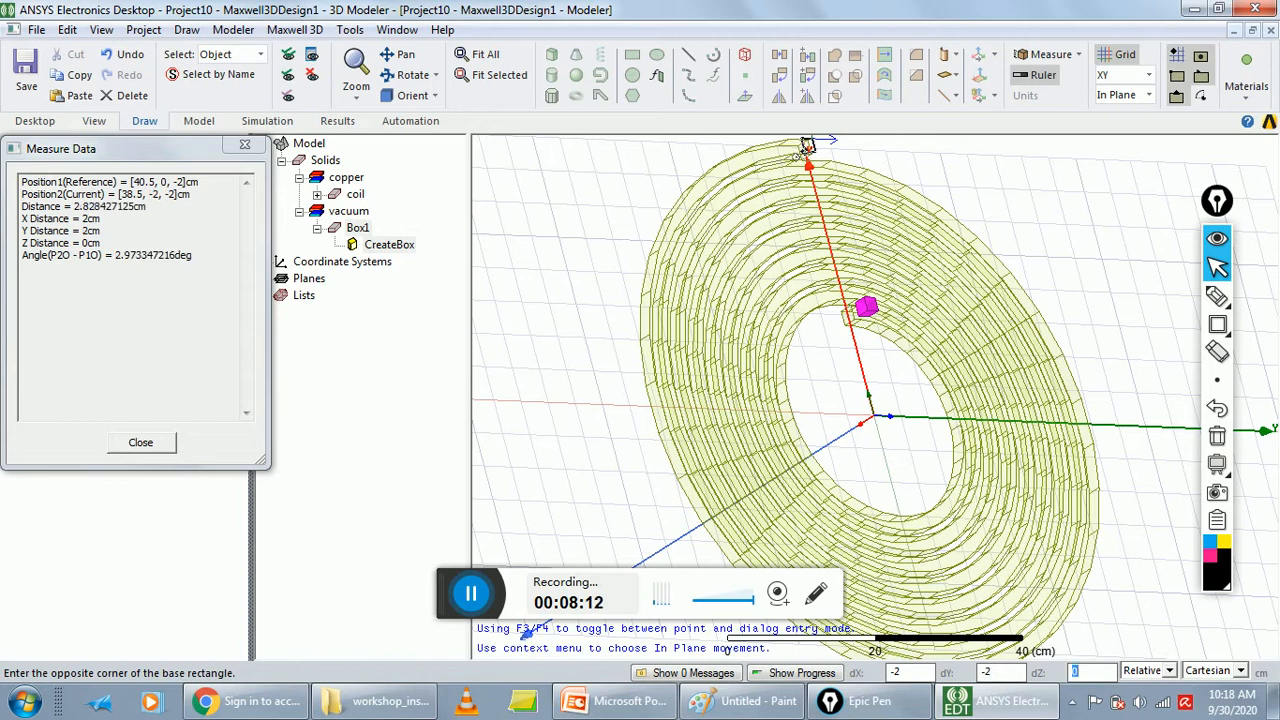
text(-2)
key(Return)
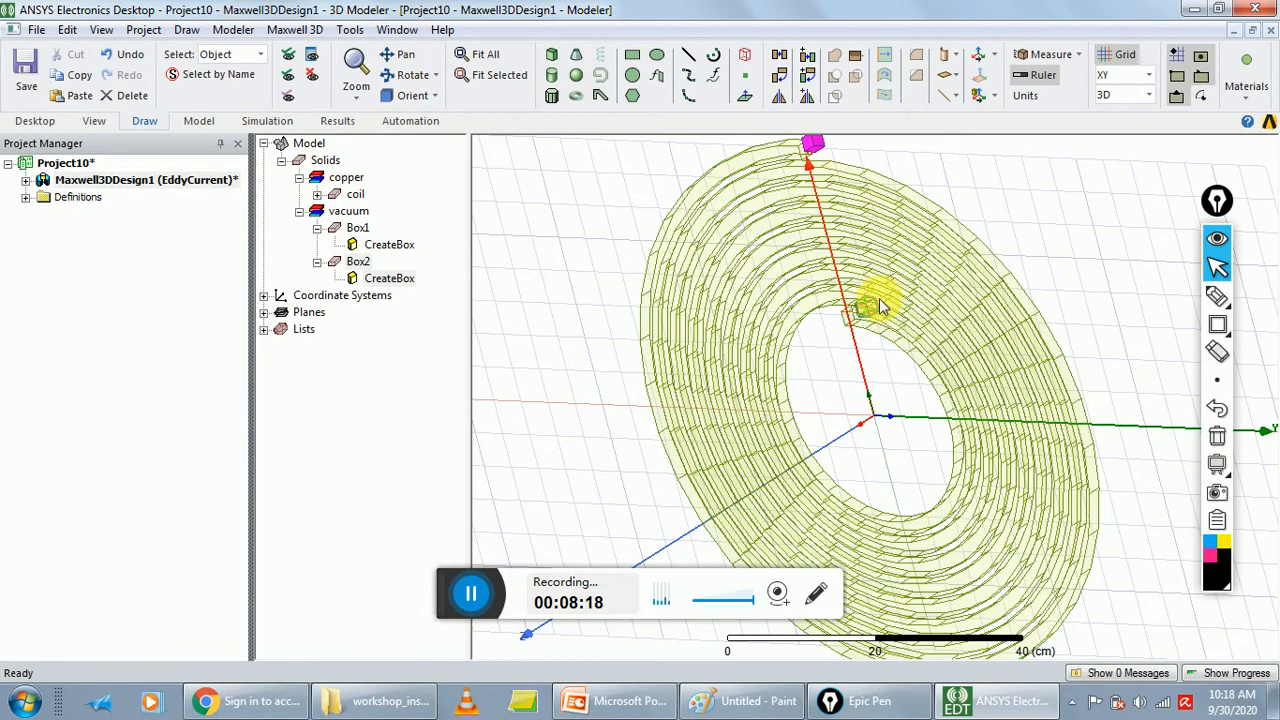
Switch to face selection and select the inner box's side face that faces the outer box
click(871, 414)
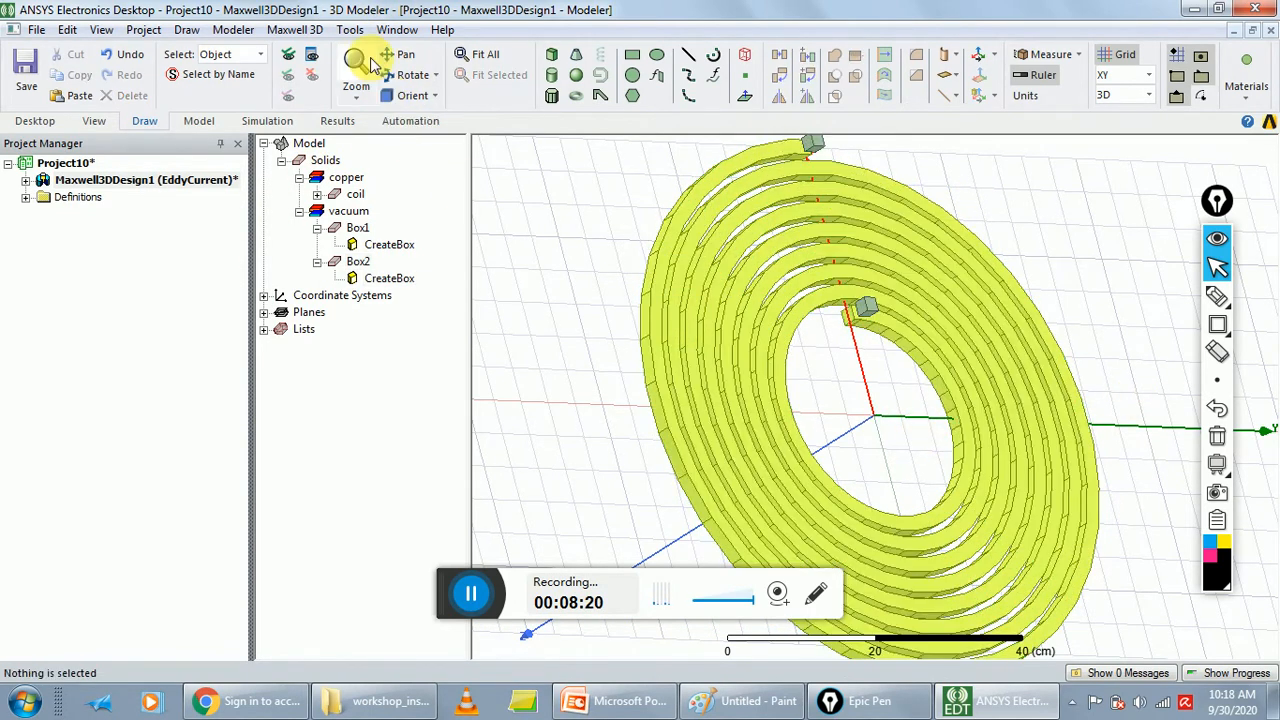
click(412, 75)
drag(742, 397, 863, 343)
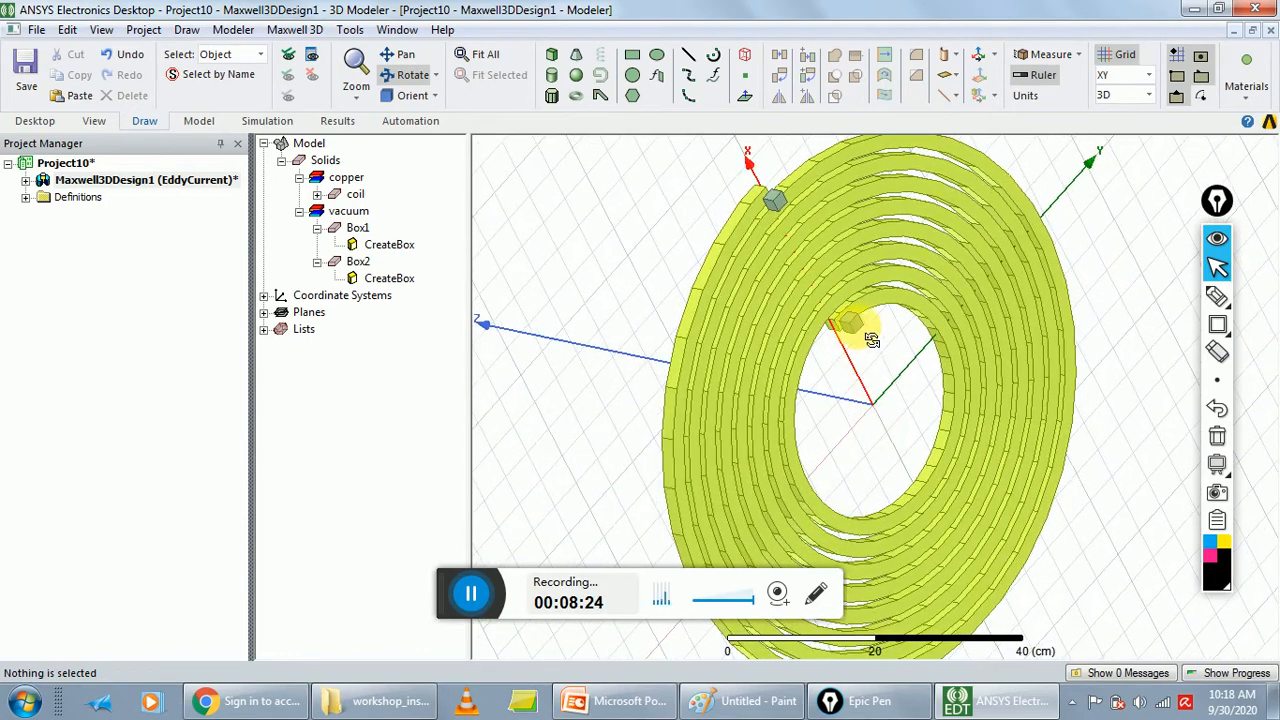
drag(766, 206, 689, 211)
drag(841, 288, 654, 257)
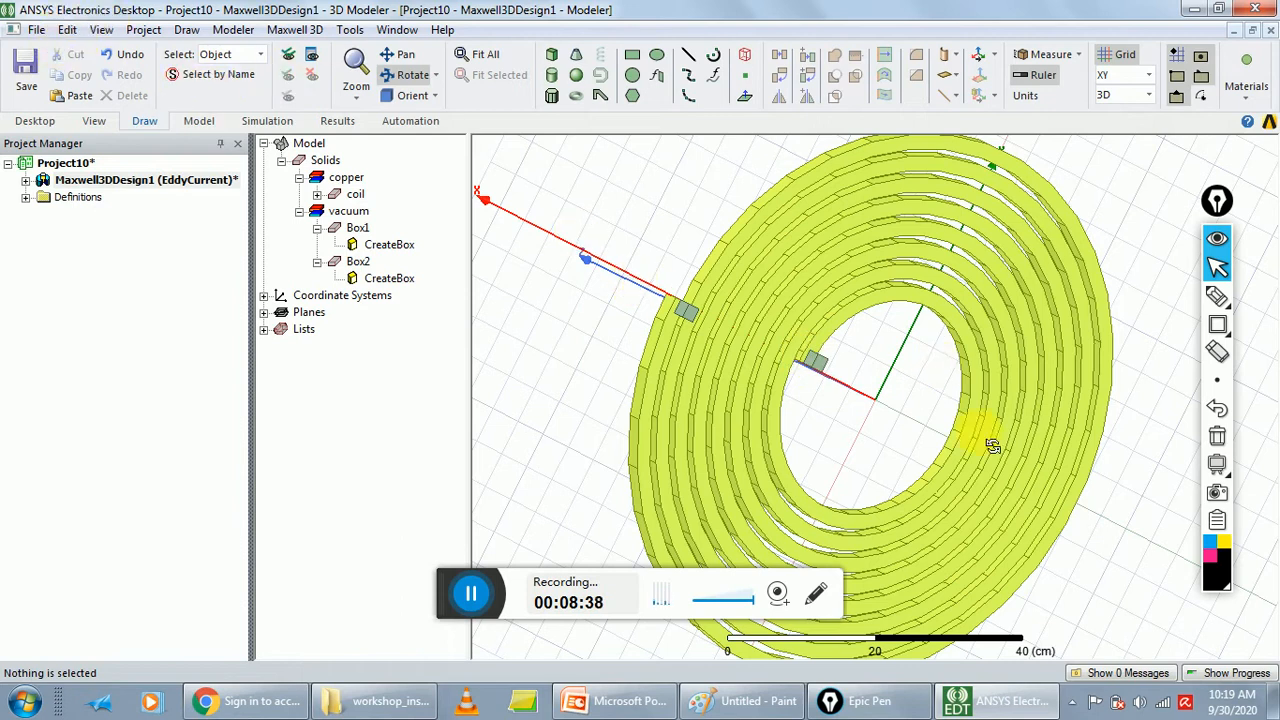
click(38, 30)
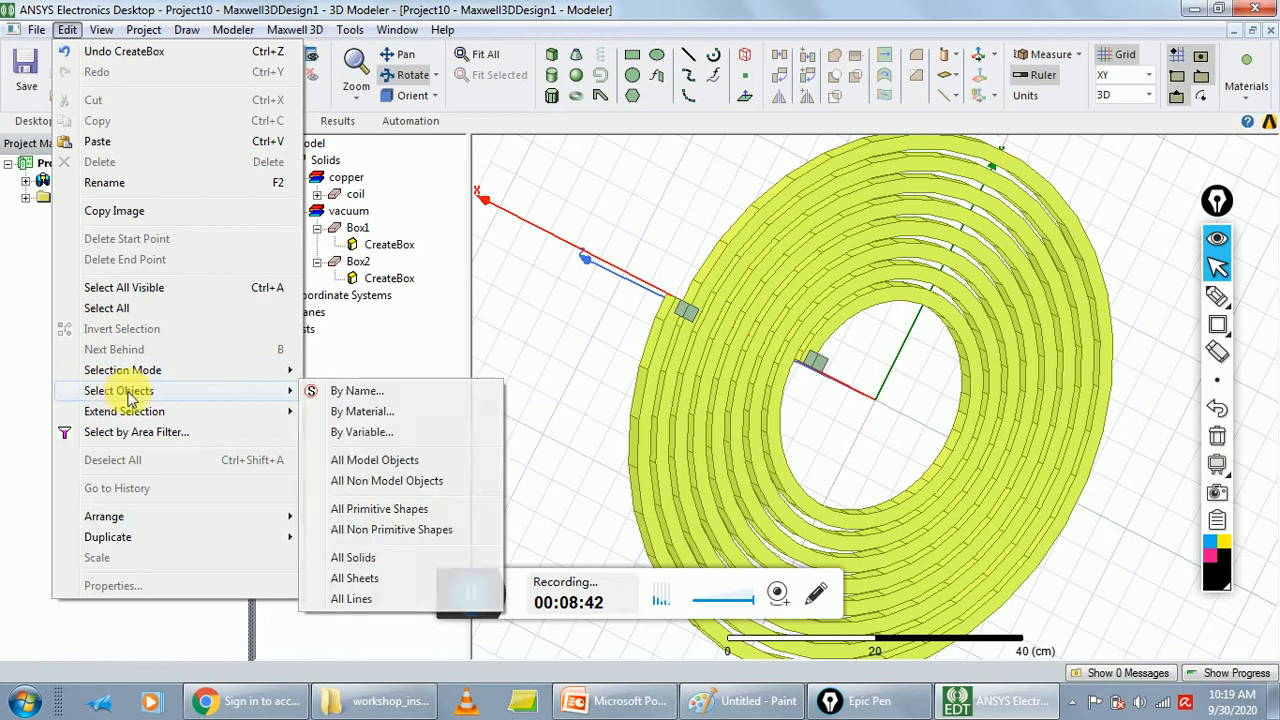
mouse_move(276, 377)
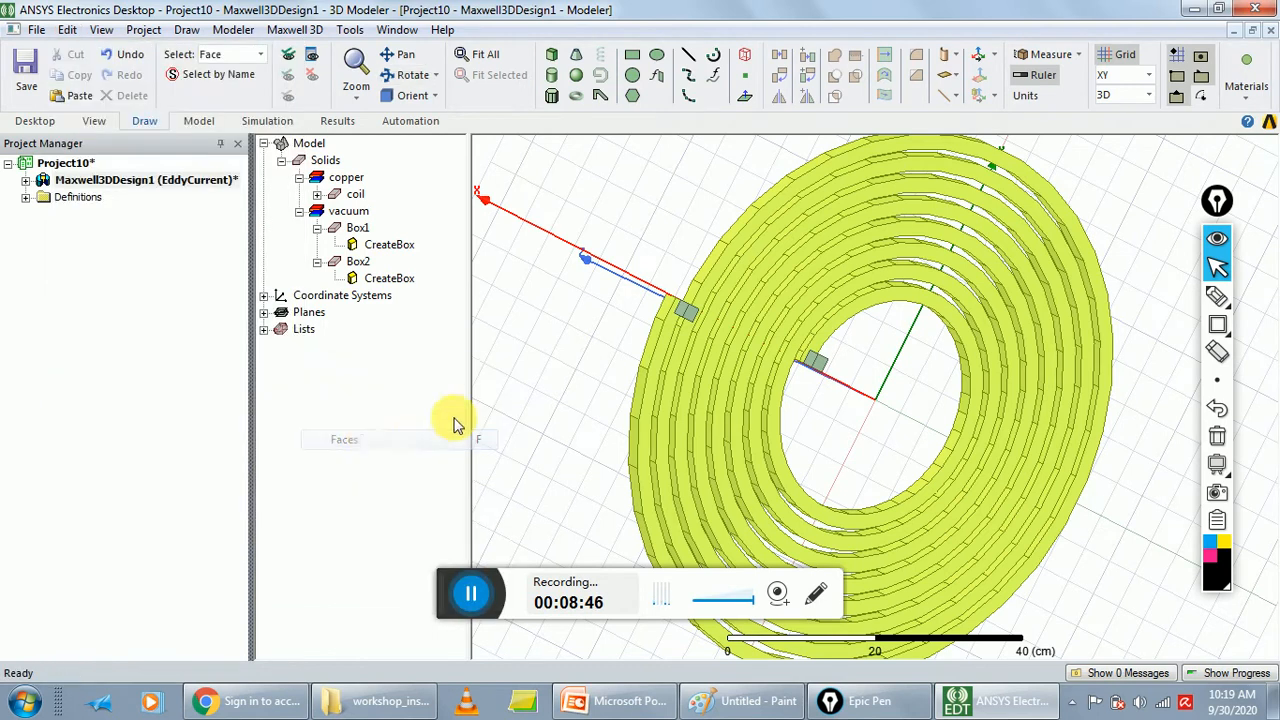
click(370, 441)
click(810, 365)
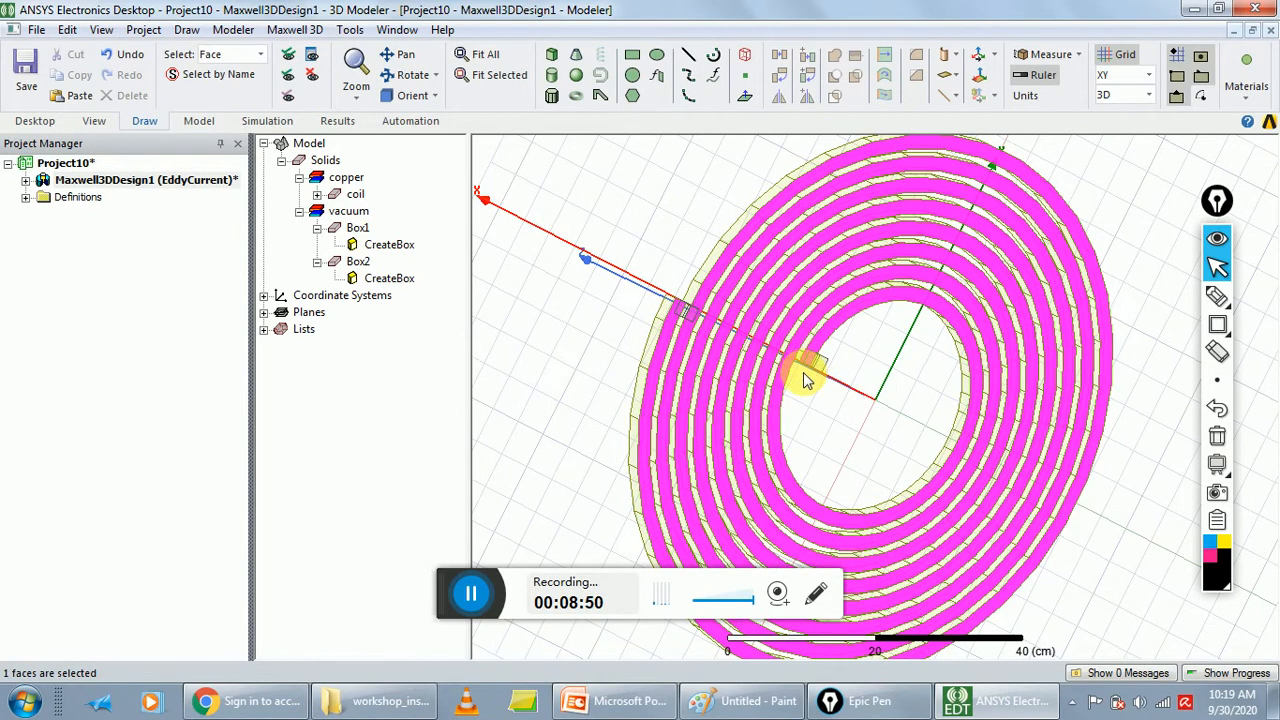
click(862, 418)
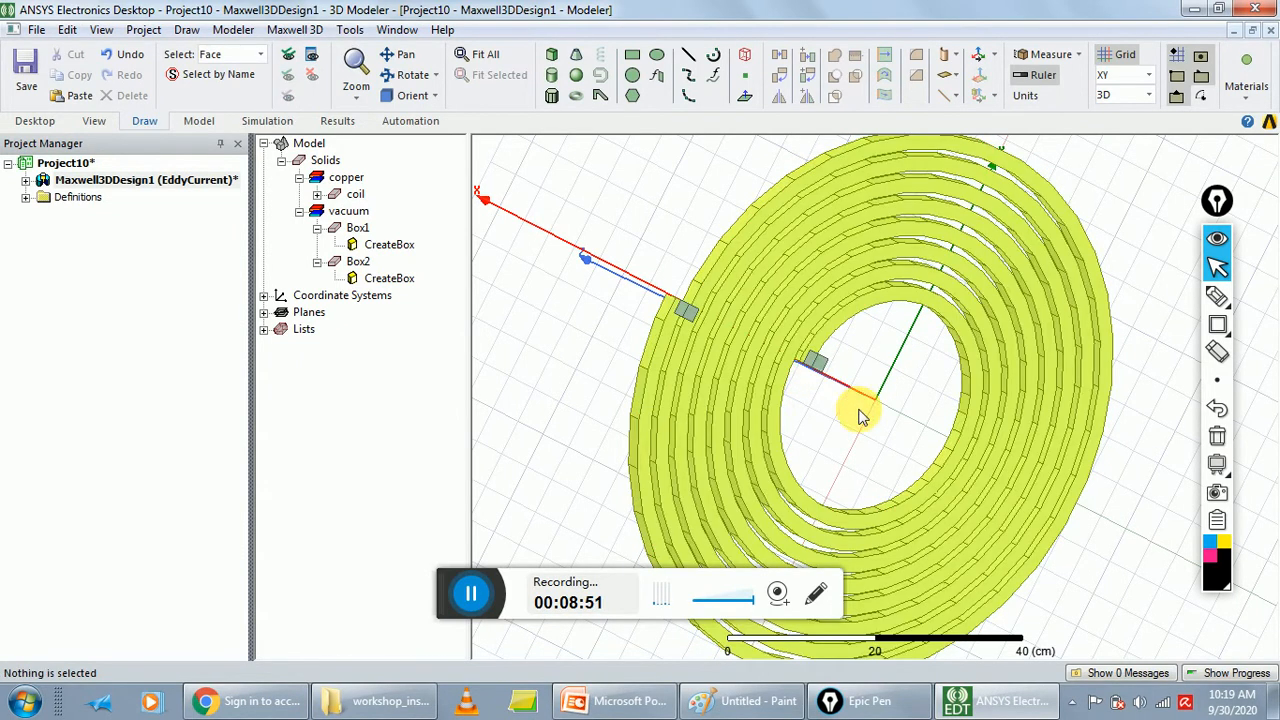
click(813, 362)
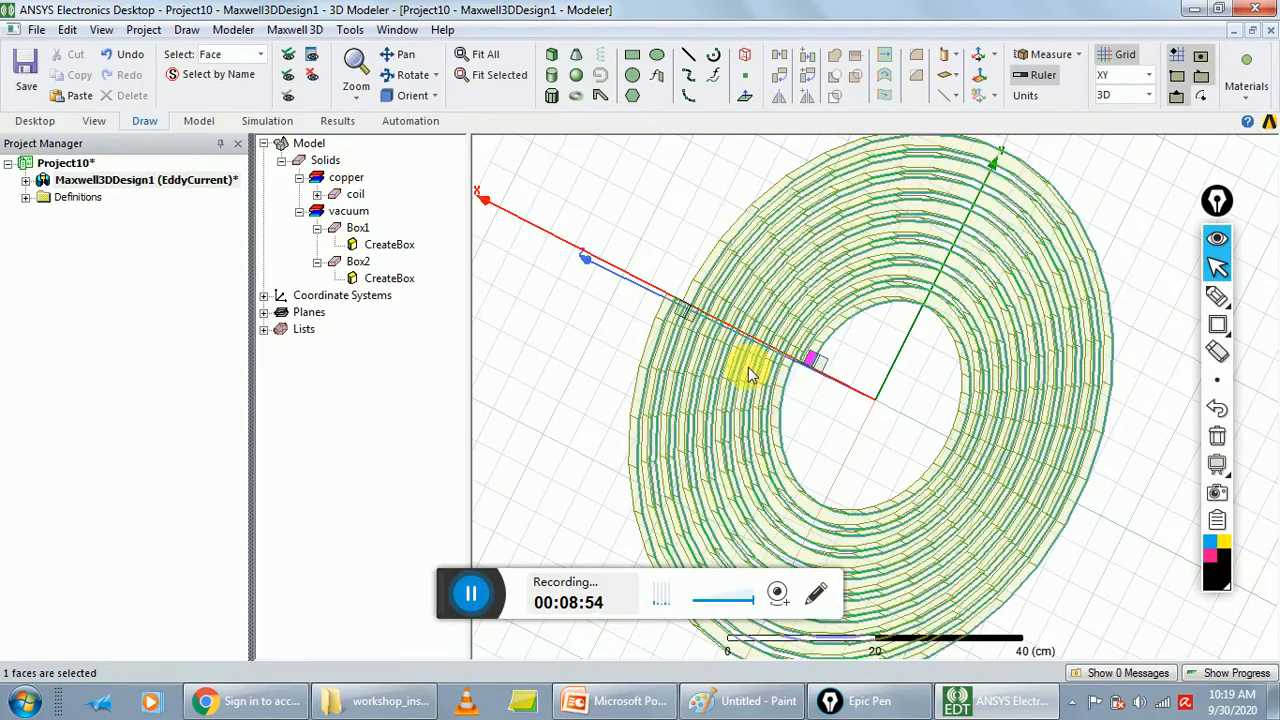
Add the outer box's face toward the inner box to the selection and create objects from both faces
click(408, 75)
drag(831, 498, 618, 284)
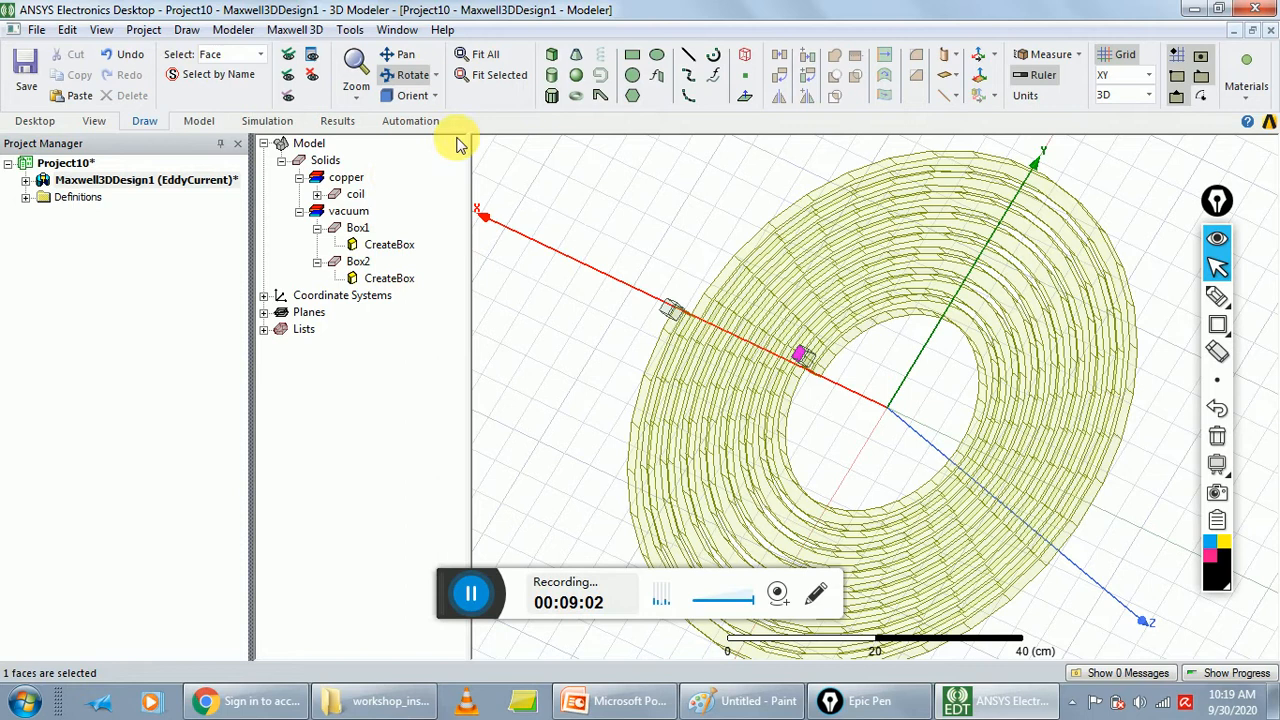
click(94, 31)
mouse_move(67, 30)
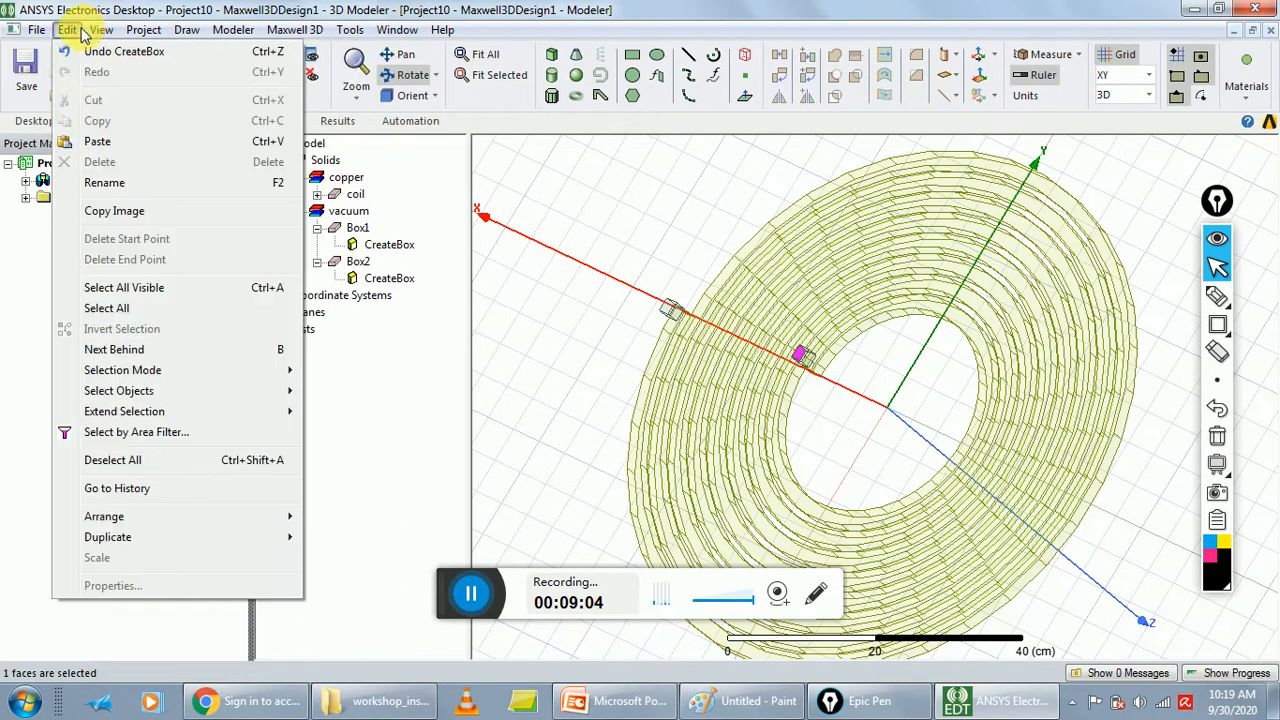
mouse_move(192, 418)
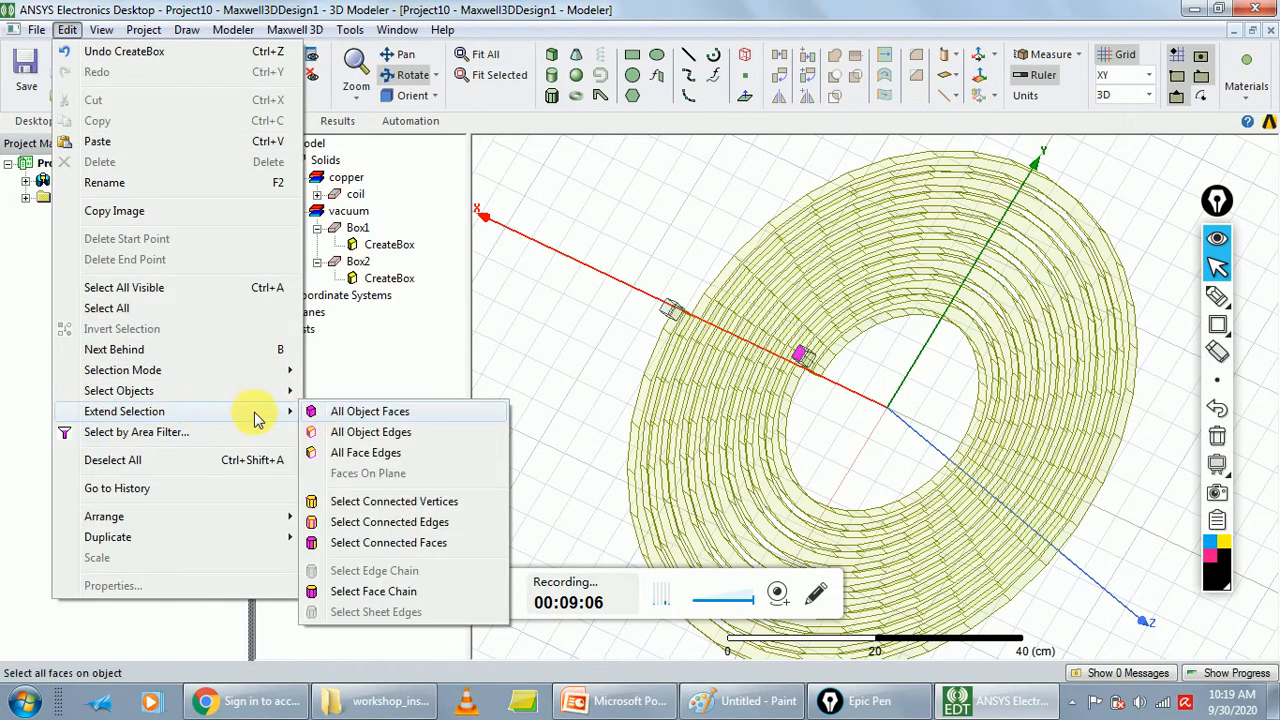
mouse_move(250, 377)
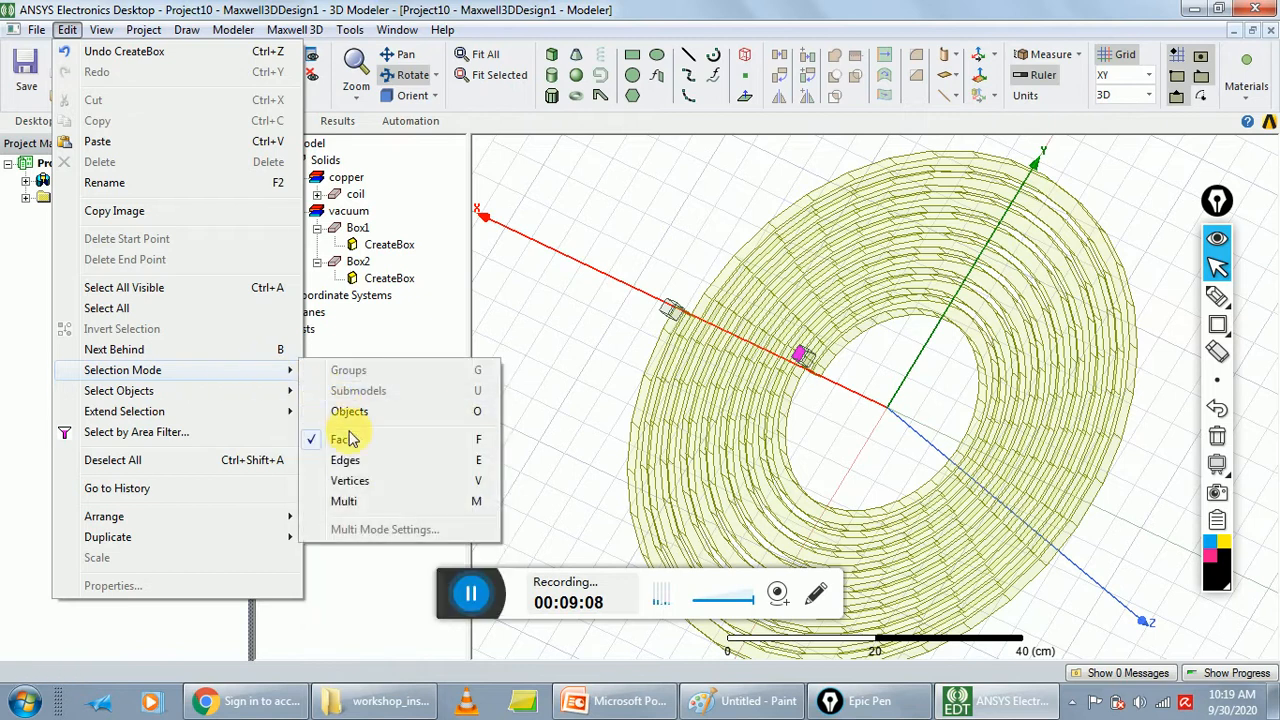
click(343, 439)
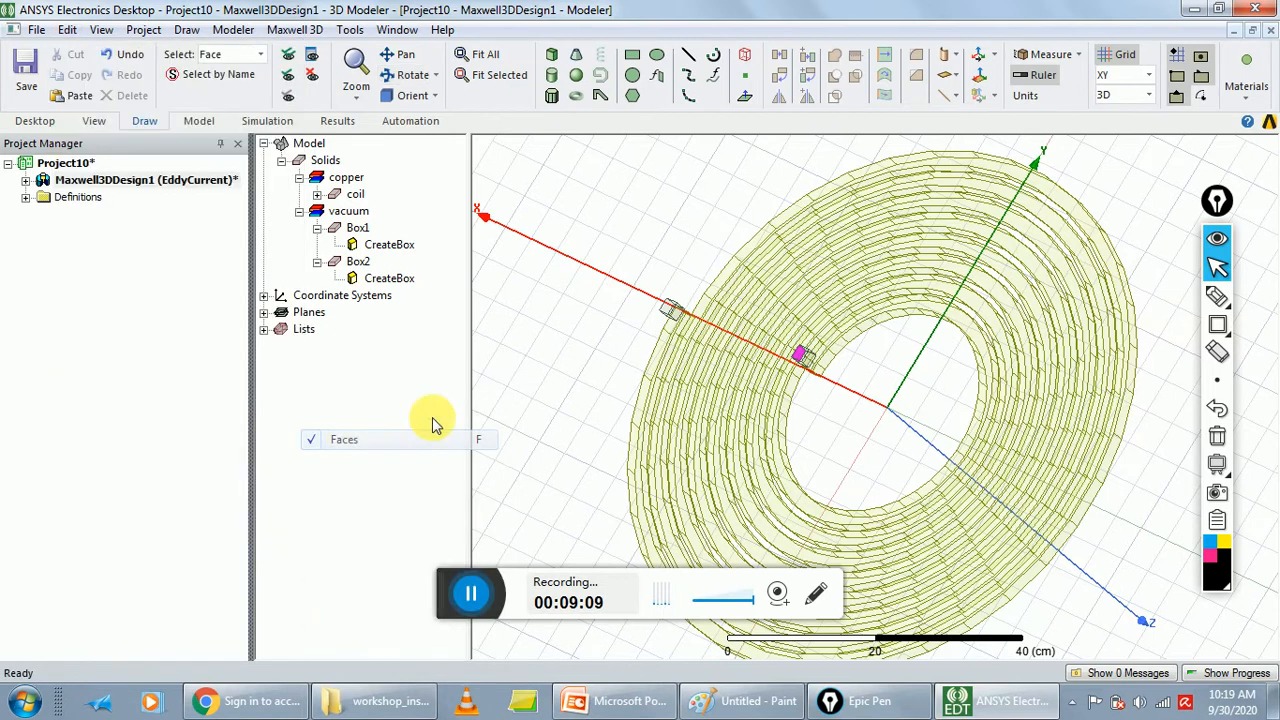
click(676, 319)
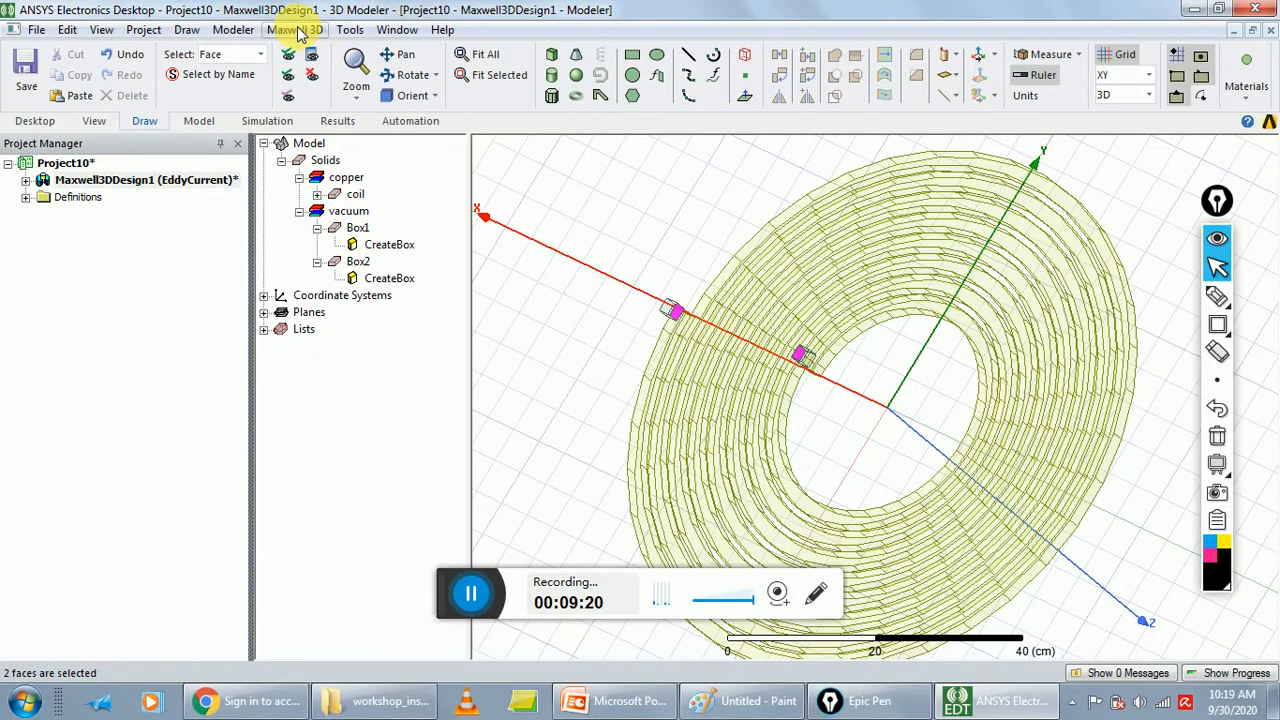
click(232, 29)
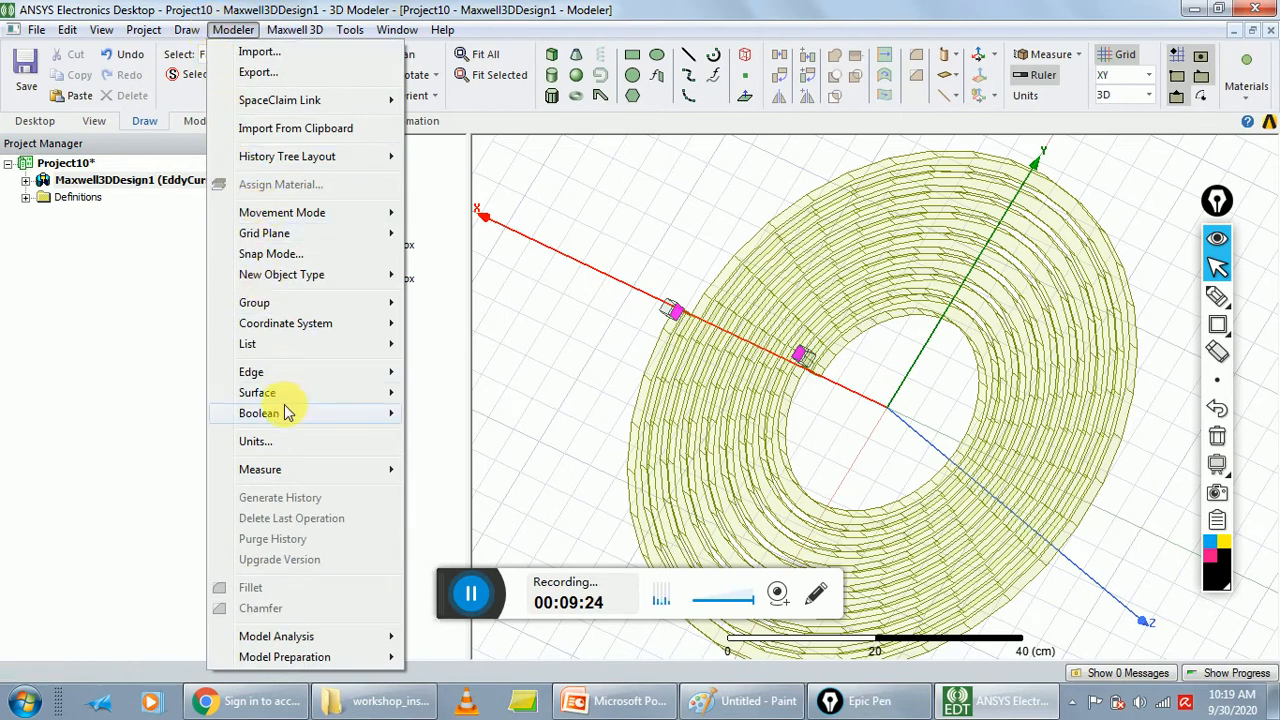
mouse_move(294, 397)
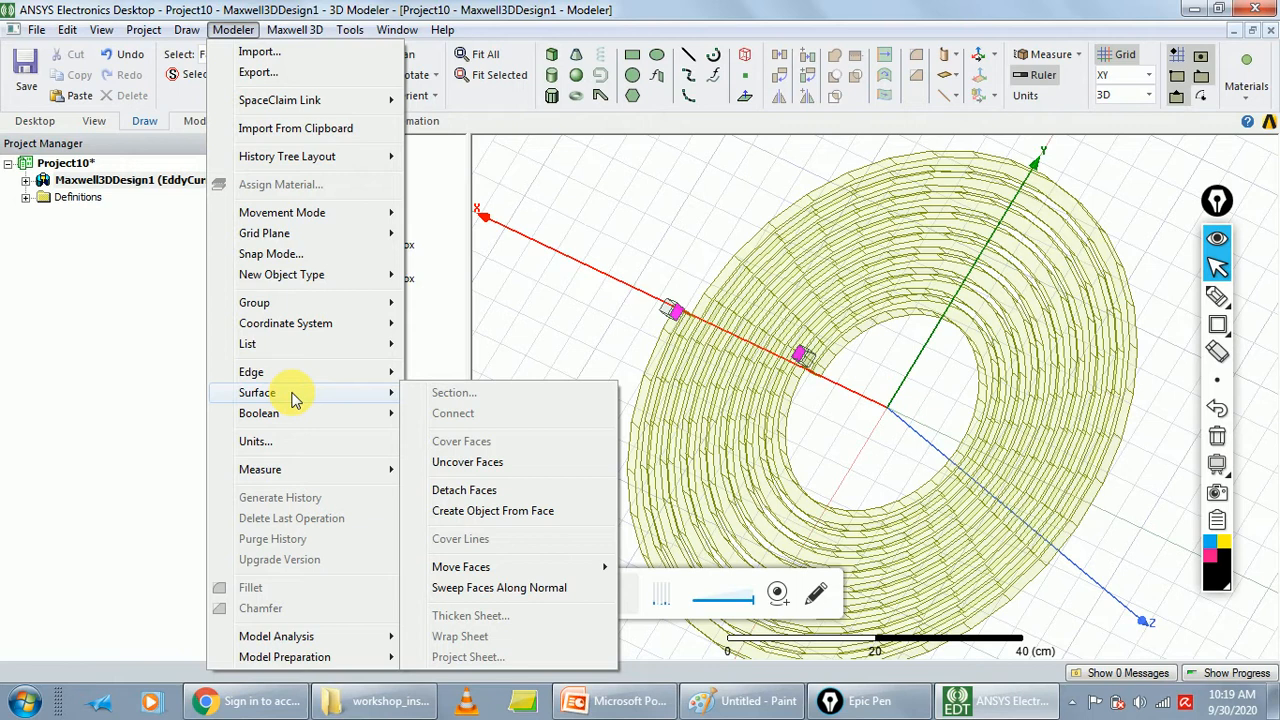
click(519, 512)
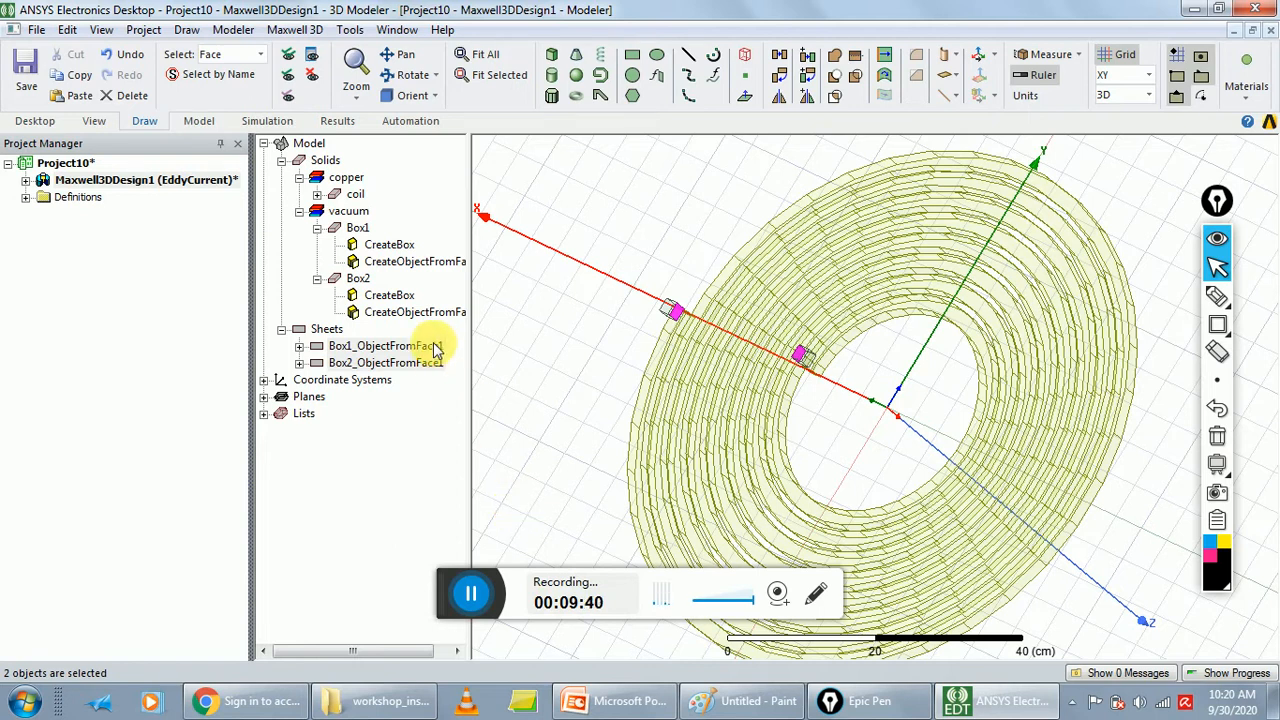
Select the two sheets created from the box faces and connect them into one solid
click(370, 346)
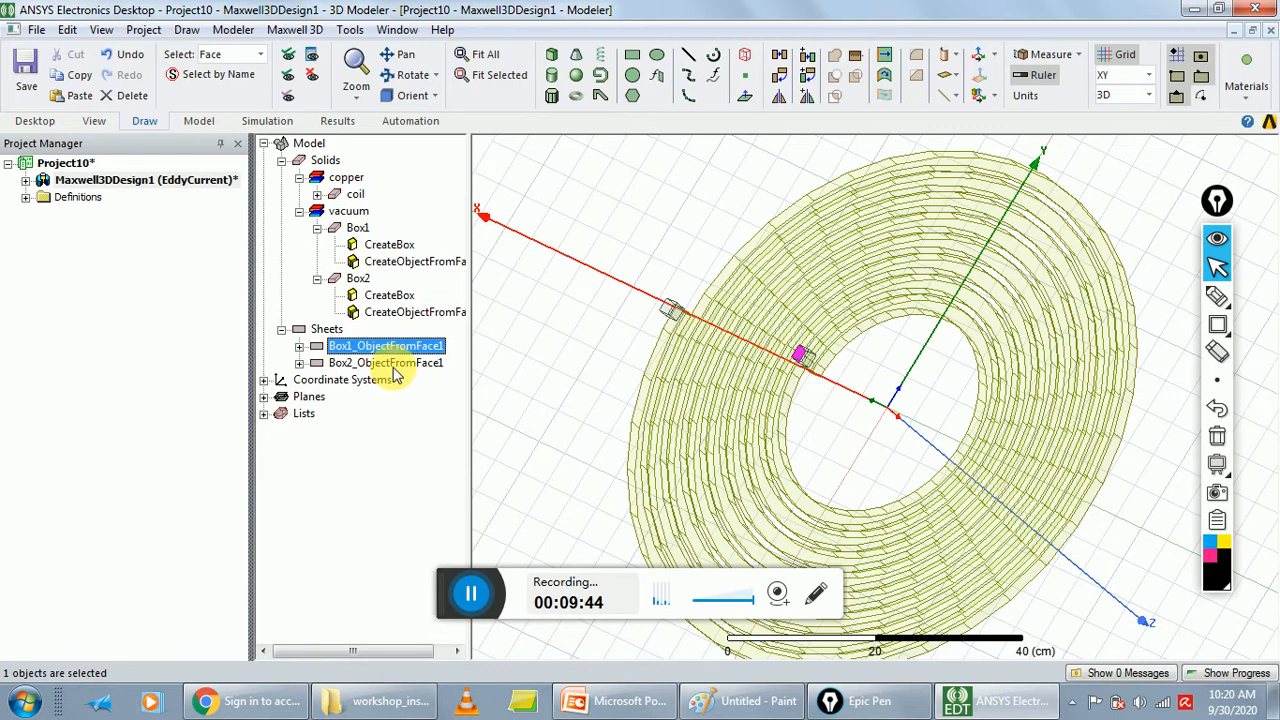
ctrl+click(390, 364)
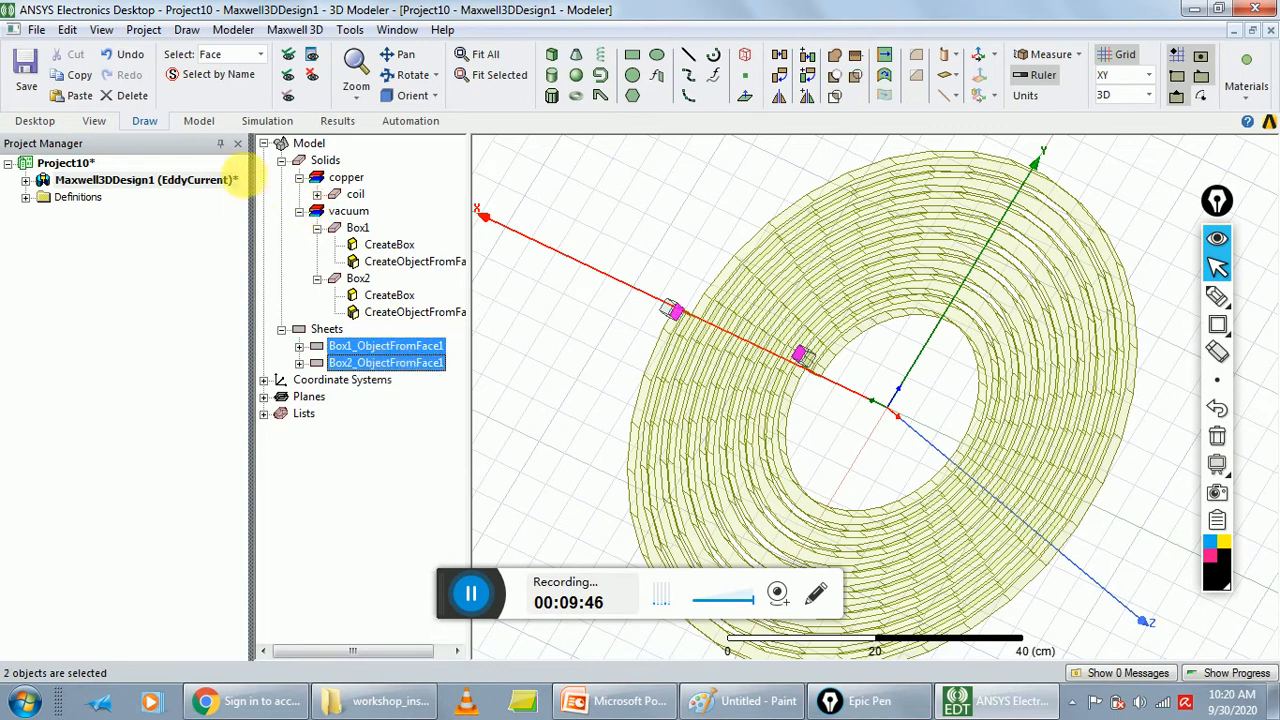
click(233, 30)
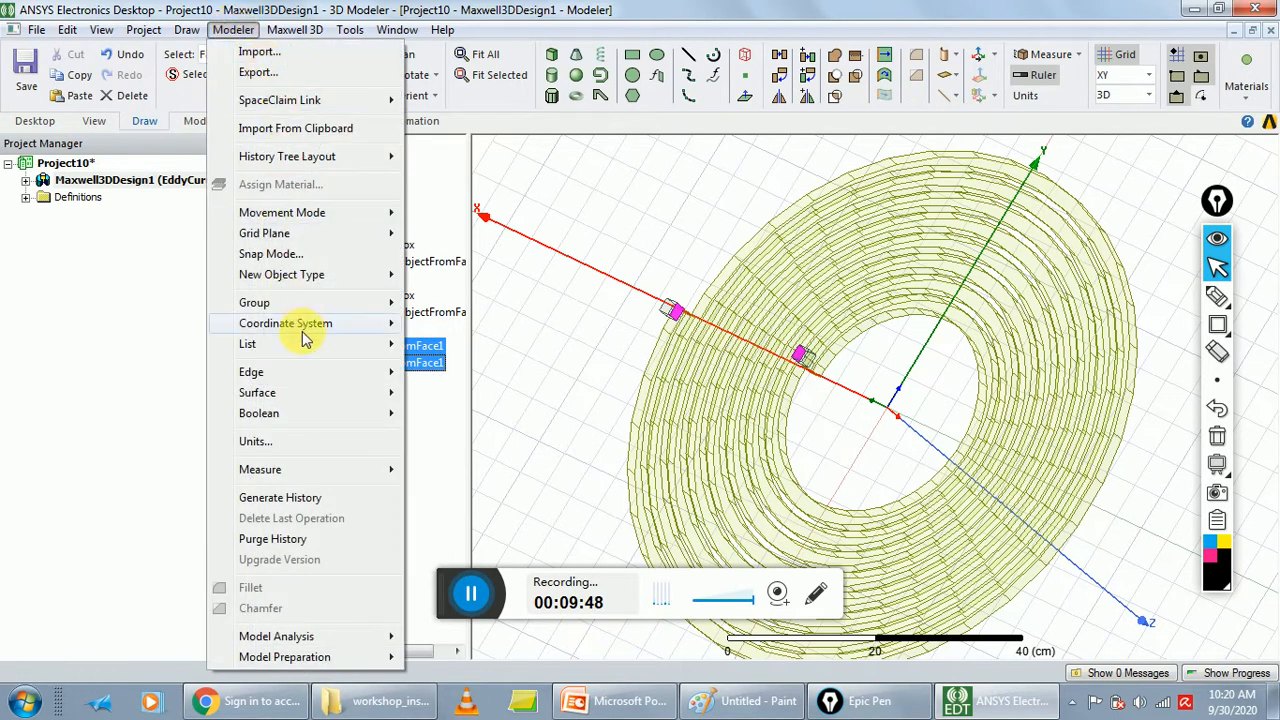
mouse_move(331, 420)
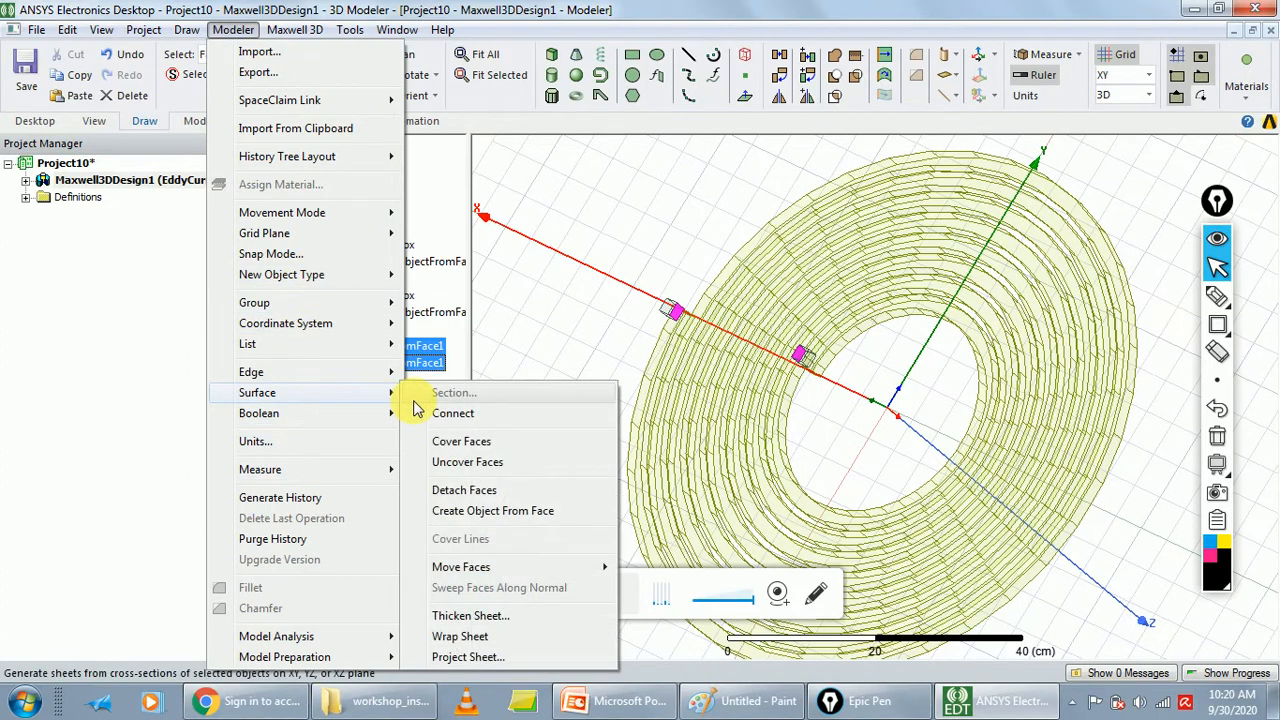
click(478, 424)
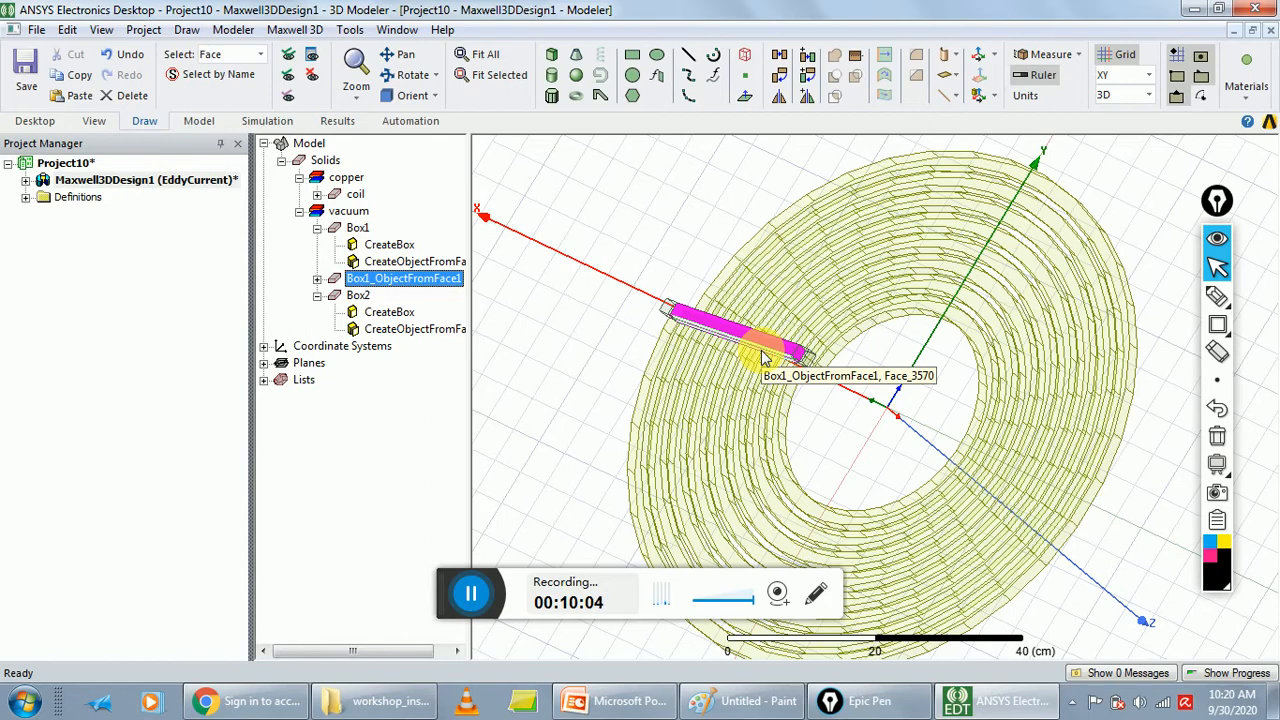
Select both the inner and outer end boxes, Box1 and Box2, and start duplicating them along a line
click(395, 75)
drag(866, 457, 984, 468)
drag(997, 486, 1011, 475)
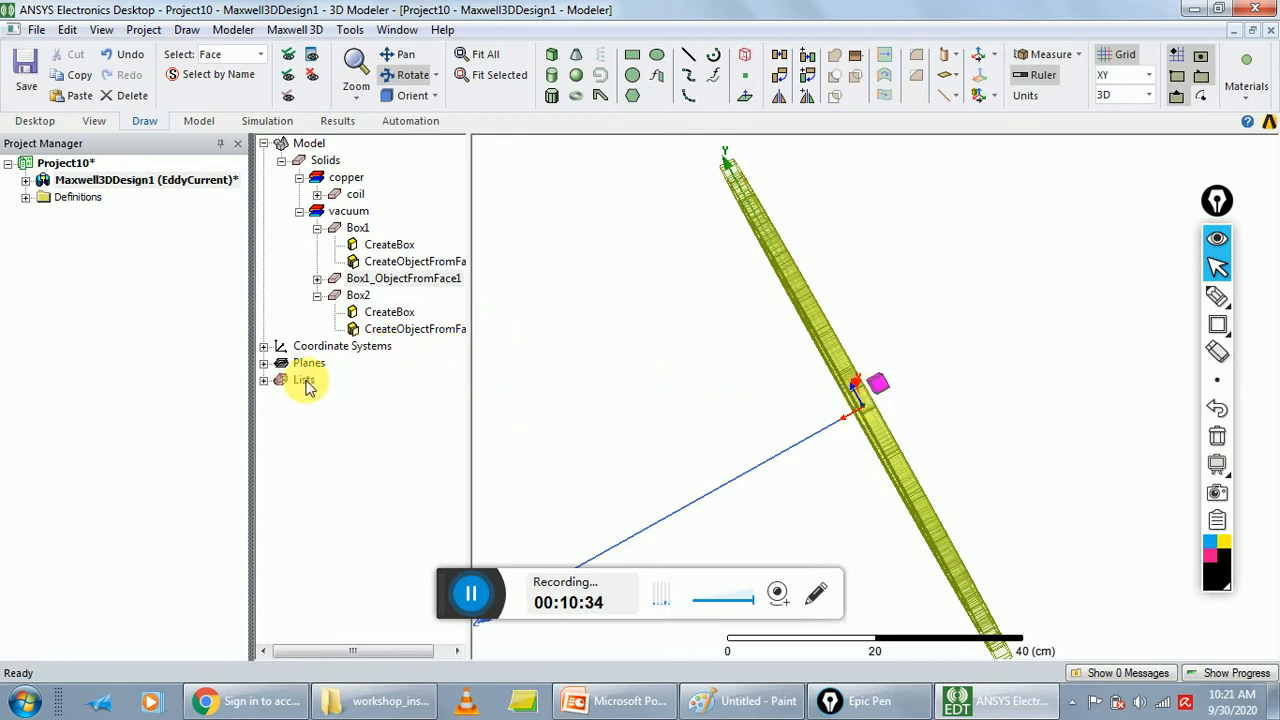
click(352, 417)
click(317, 295)
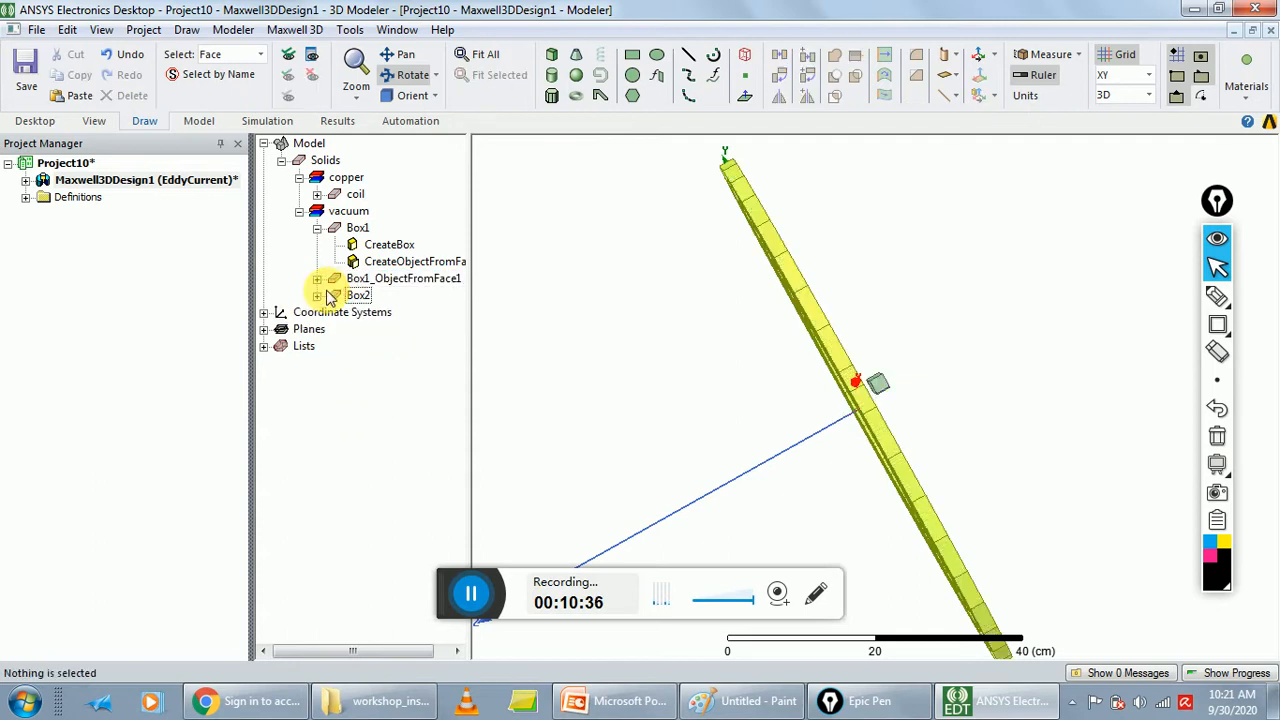
click(355, 296)
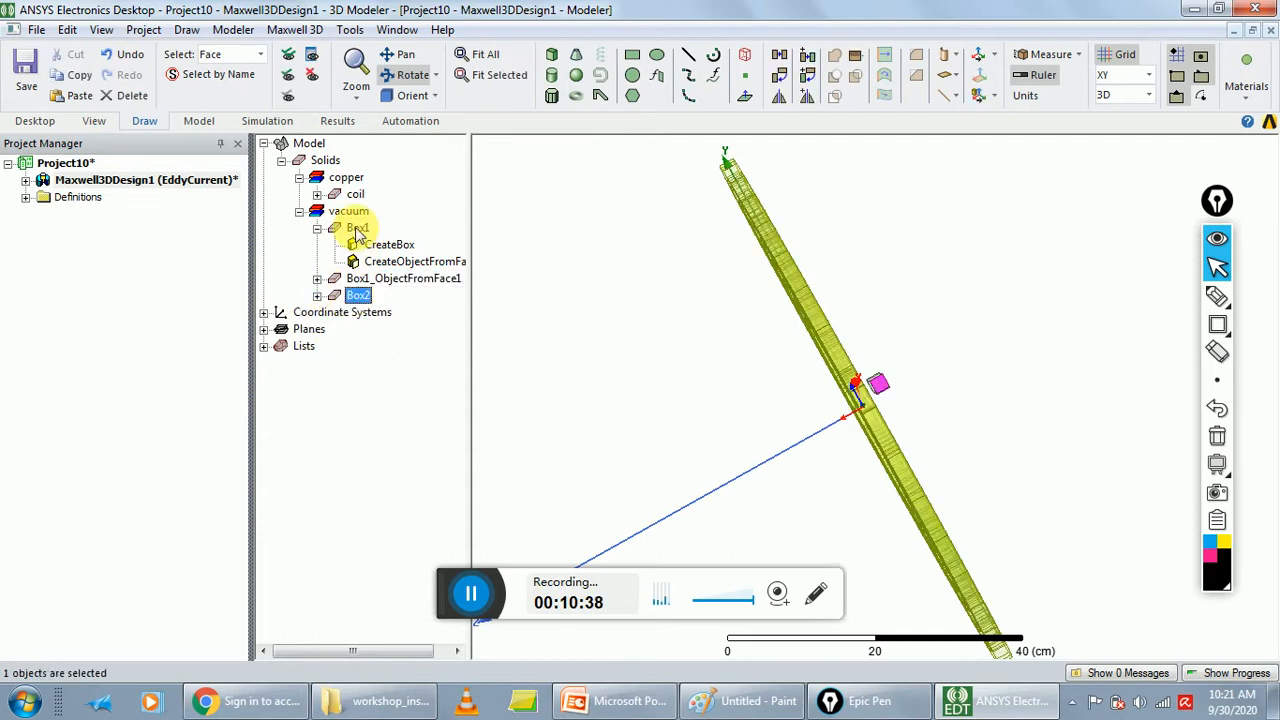
ctrl+click(357, 228)
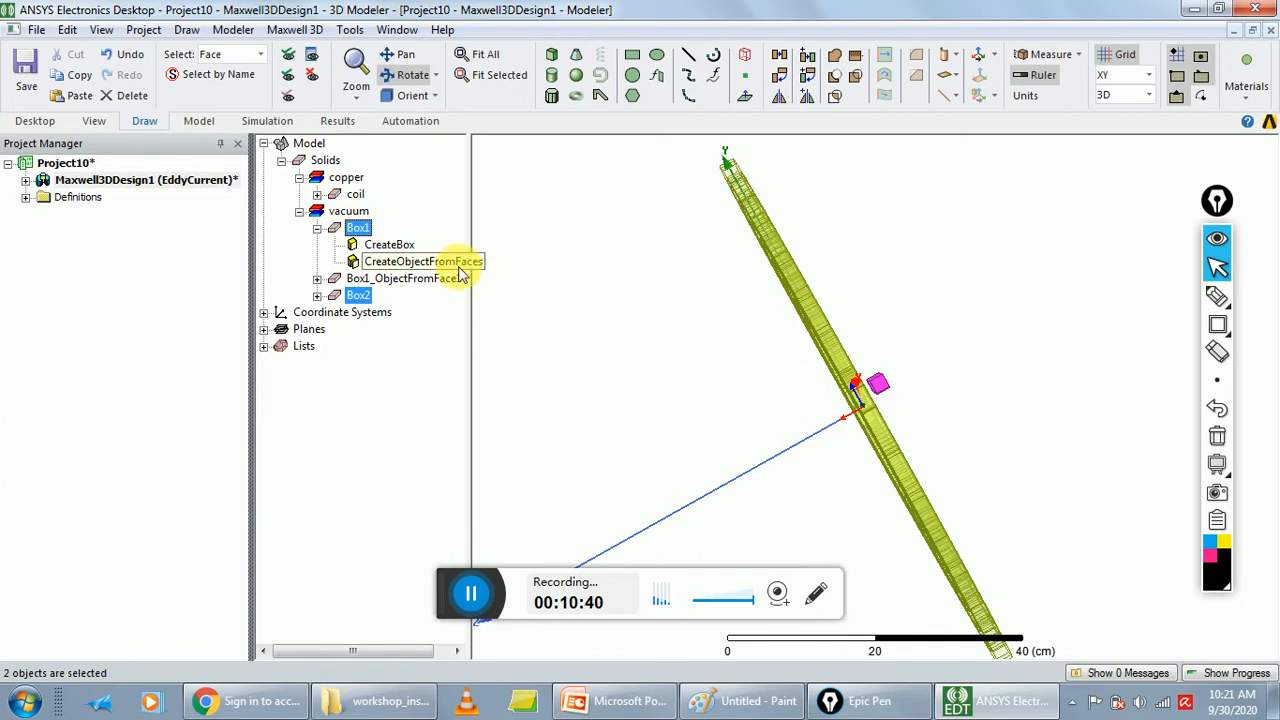
click(84, 36)
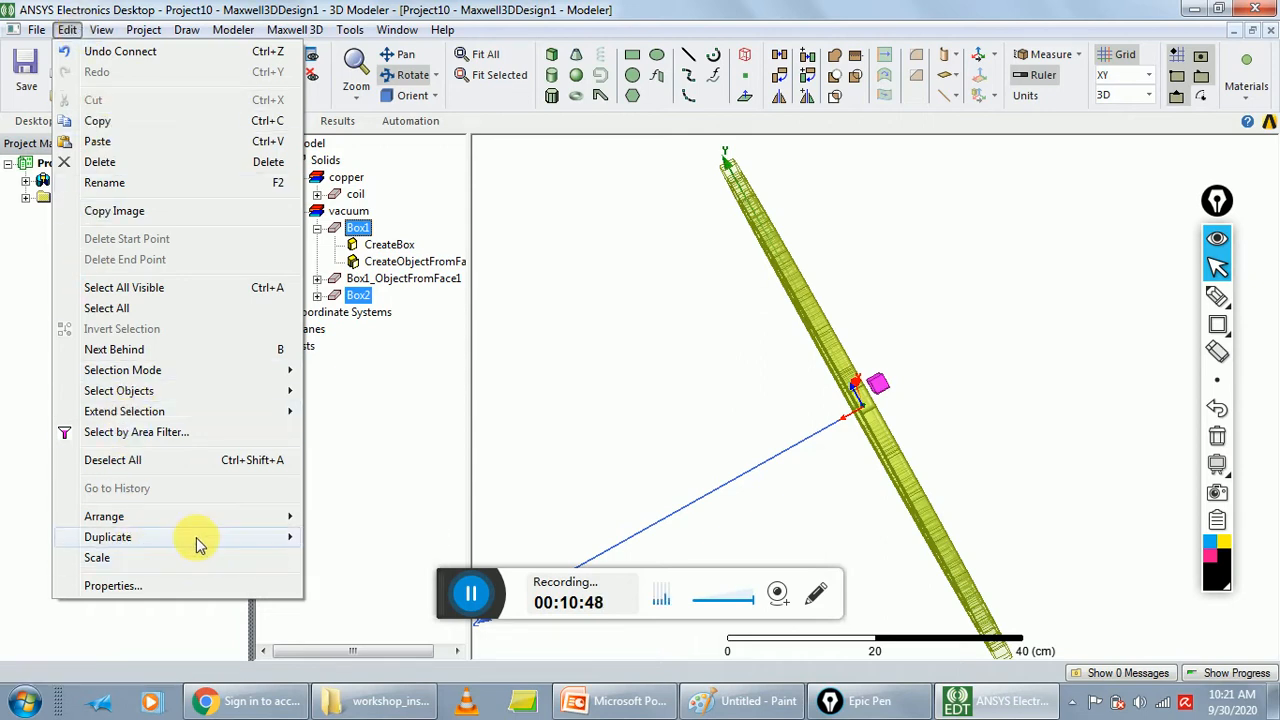
mouse_move(214, 540)
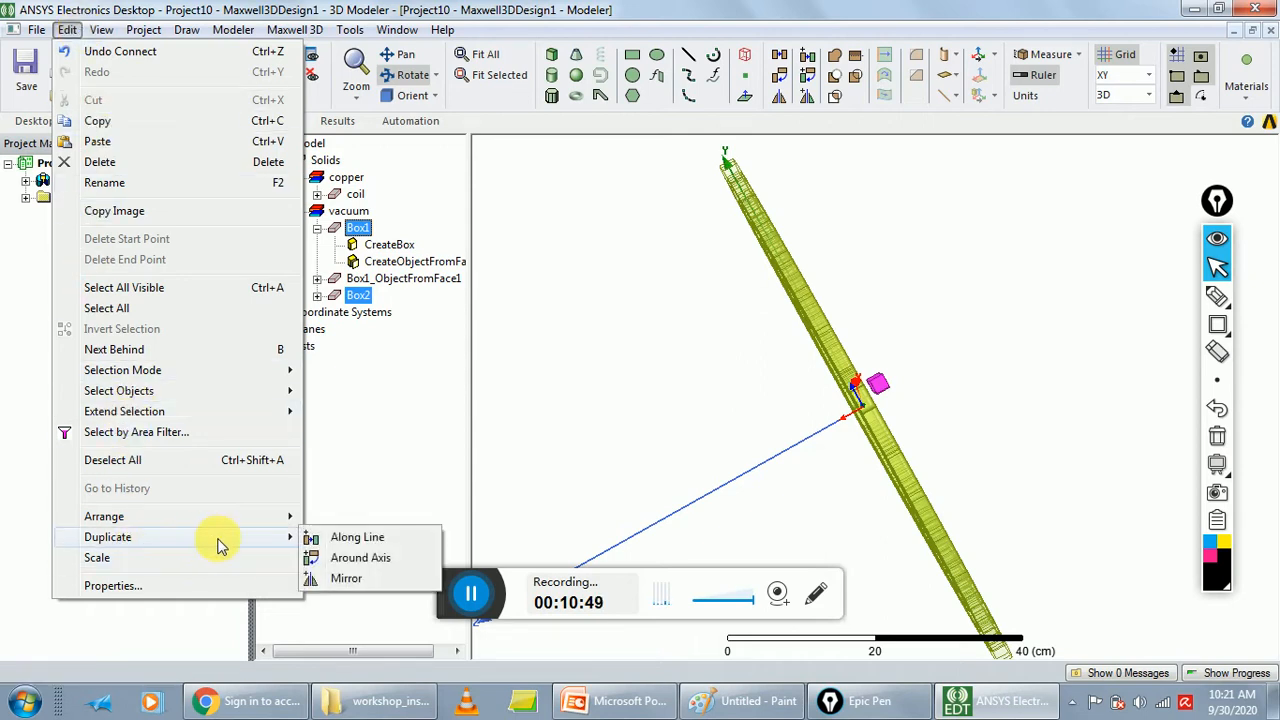
click(343, 541)
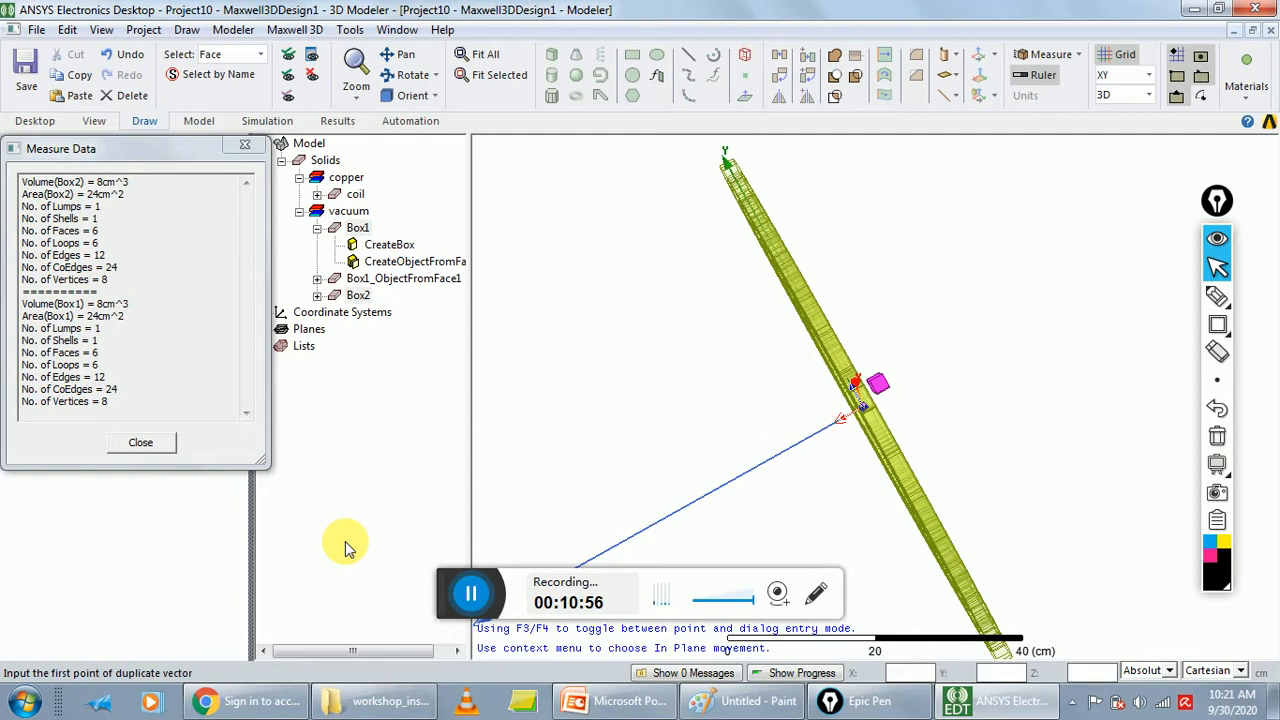
Complete the duplication with a vector starting at (0, 0, 0) cm and running along Z, with a total number of 2
key(Tab)
text(0)
key(Tab)
text(0)
key(Return)
key(Tab)
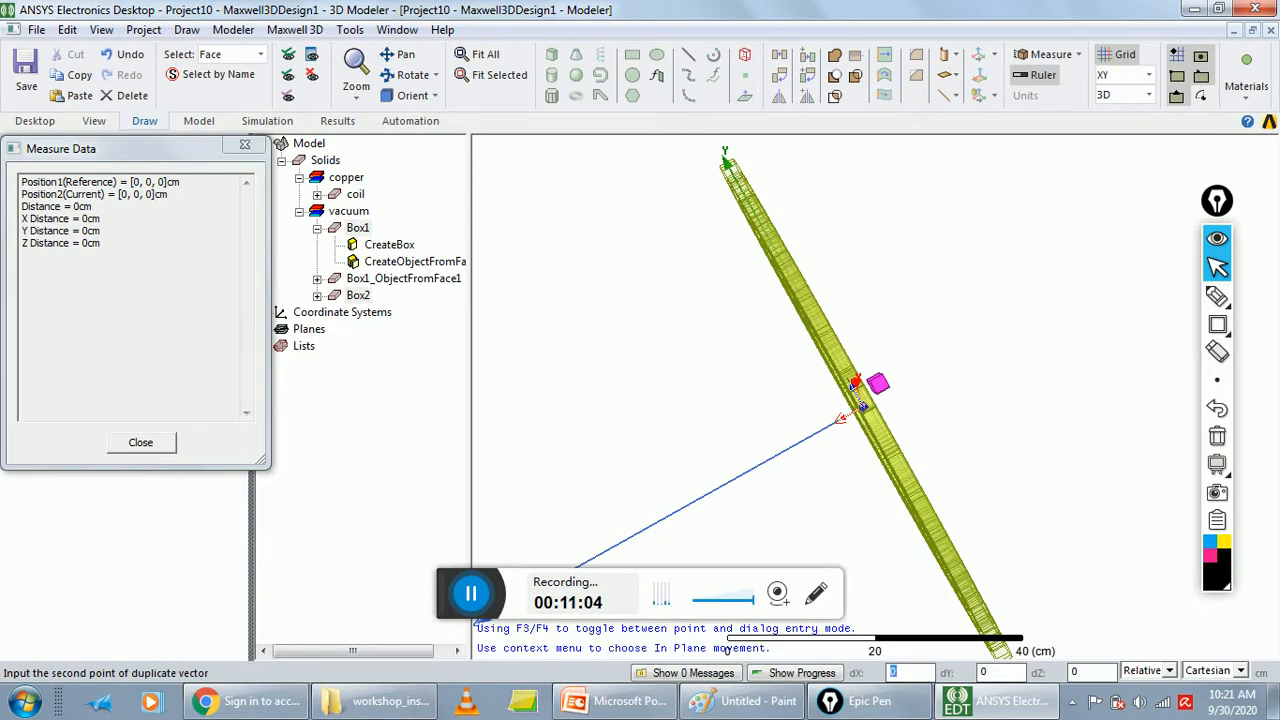
key(Tab)
key(Return)
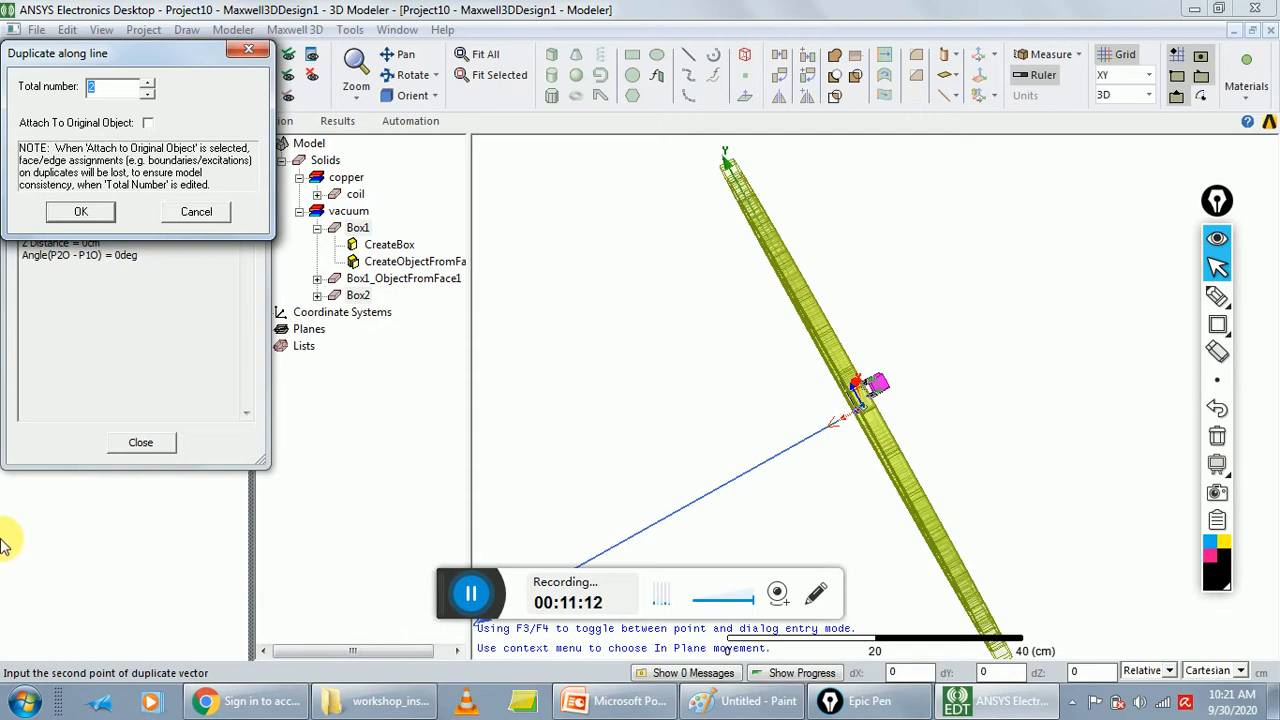
click(80, 211)
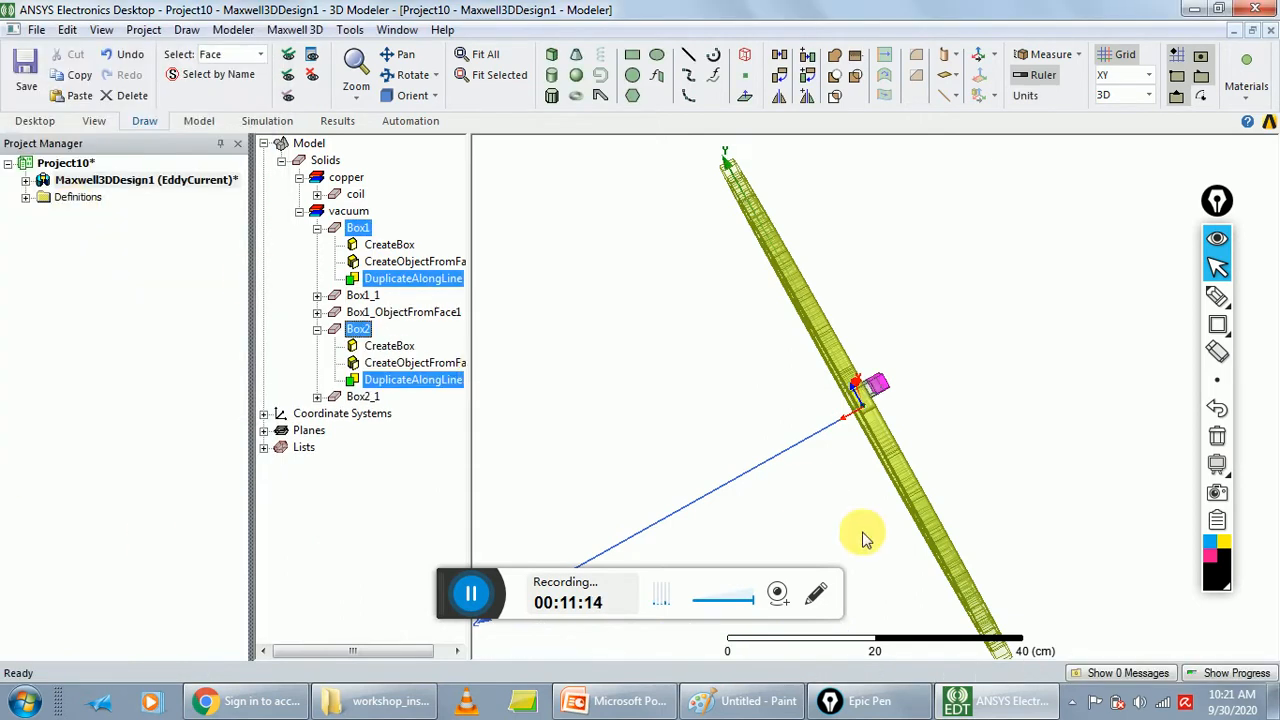
Switch to object selection, select all objects and unite the coil, boxes and connecting bar into one body
click(1022, 427)
scroll(937, 420, up, 5)
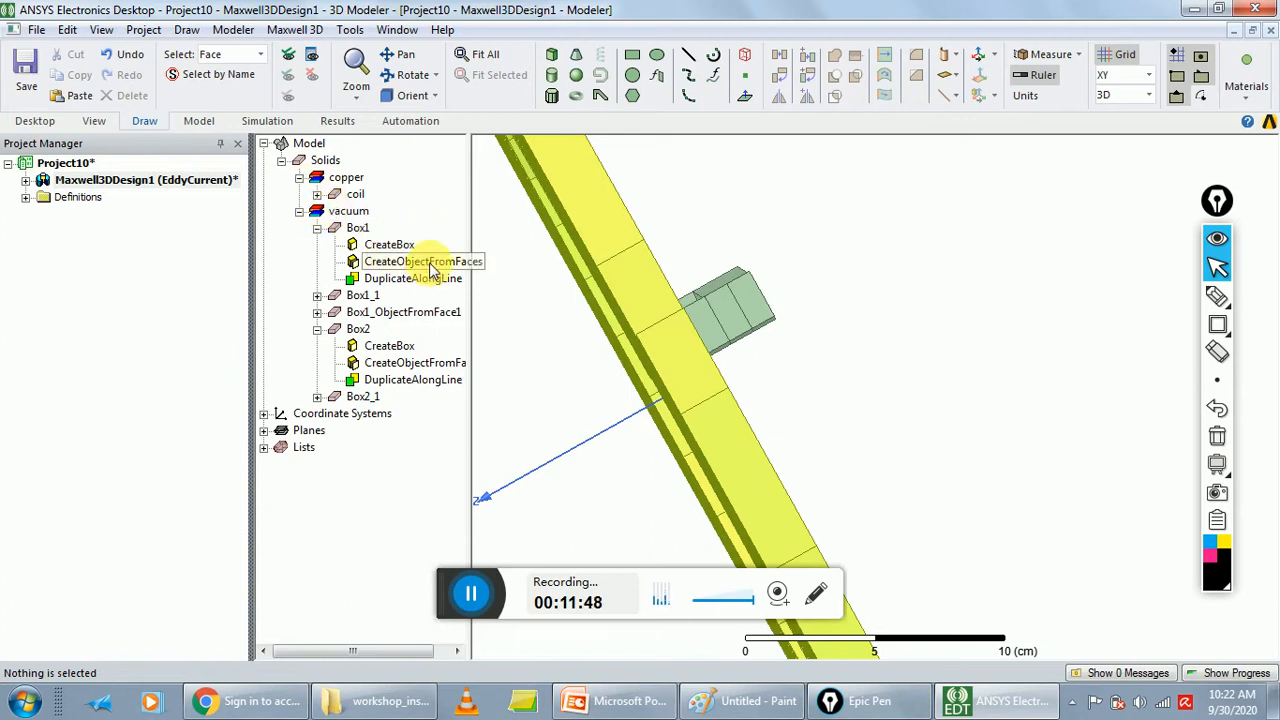
click(68, 30)
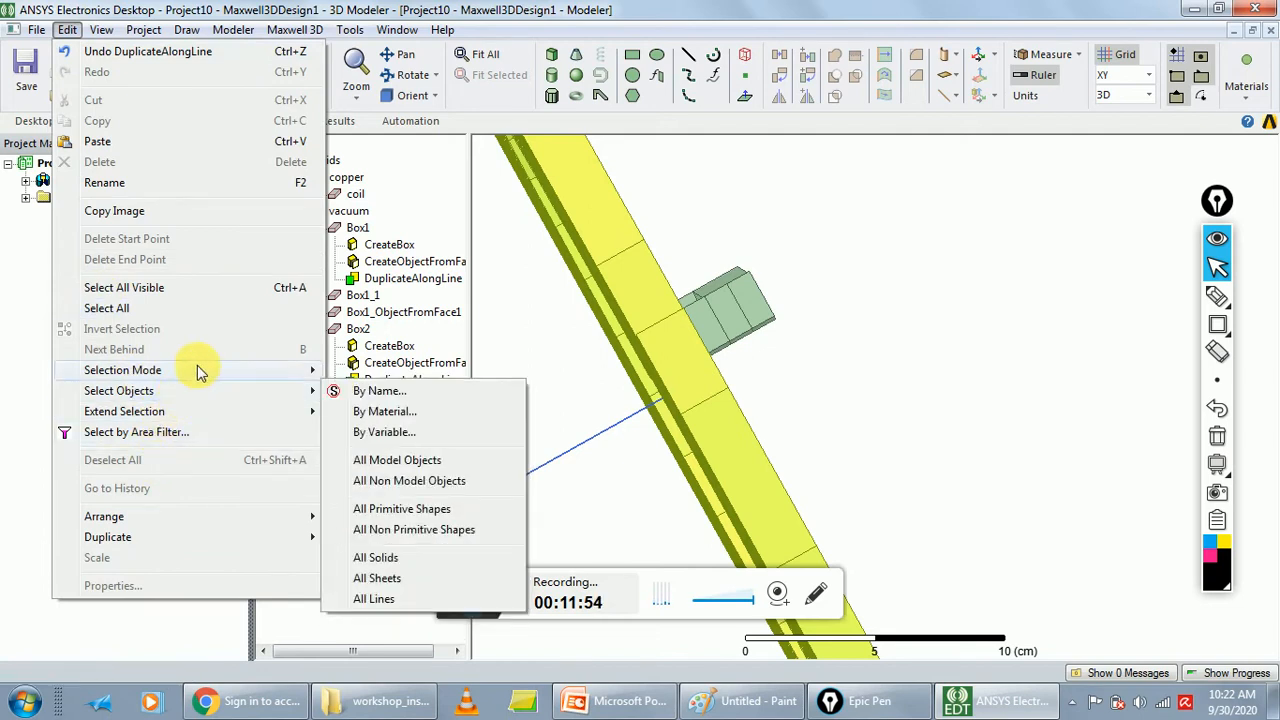
mouse_move(198, 372)
click(395, 411)
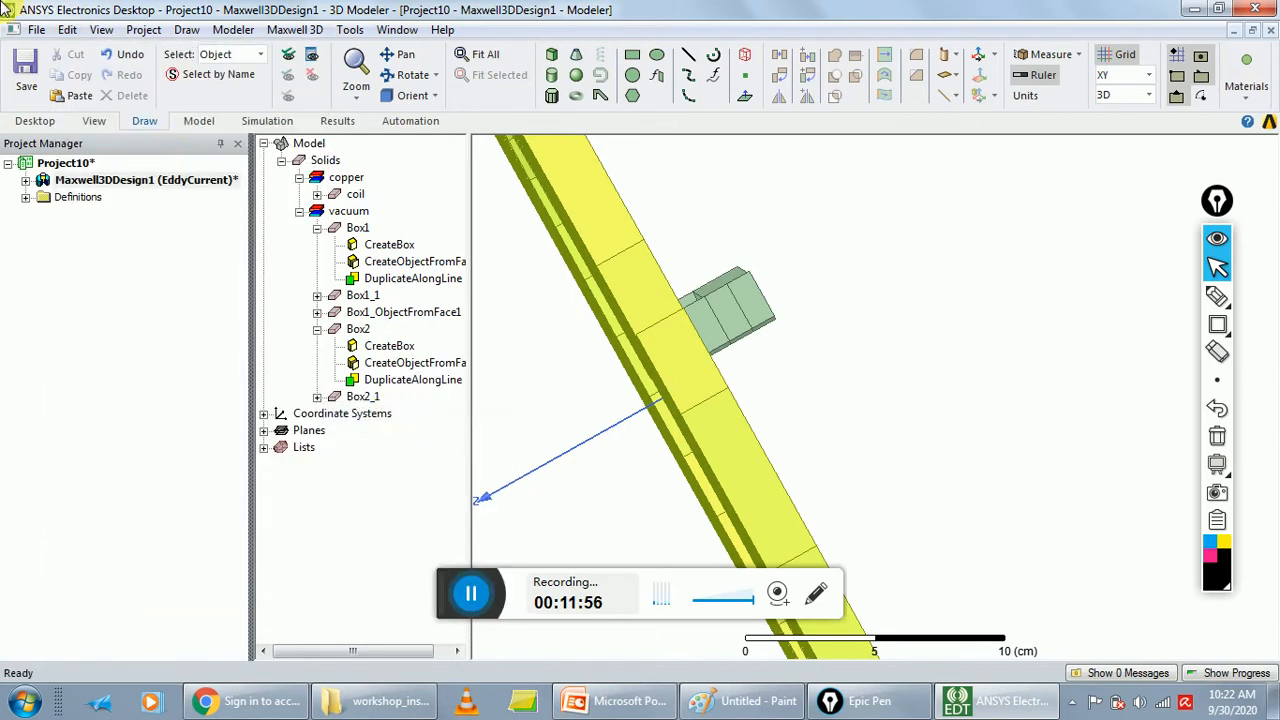
click(67, 30)
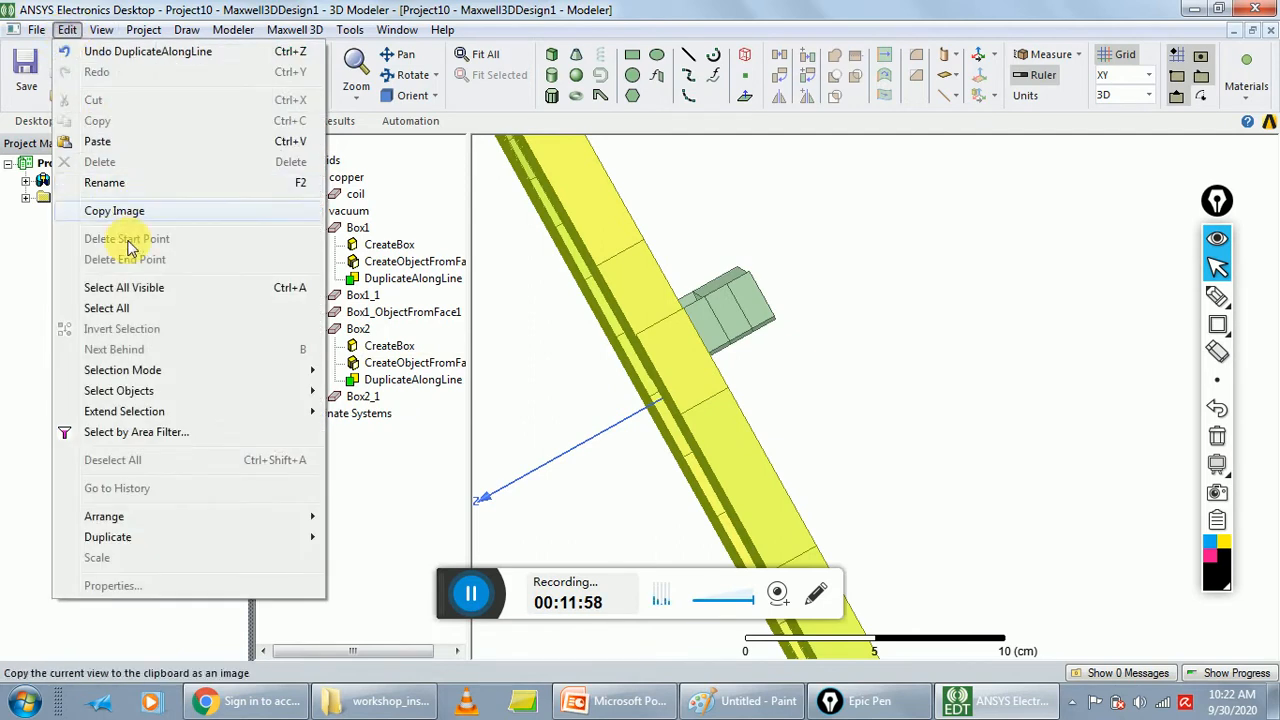
click(140, 318)
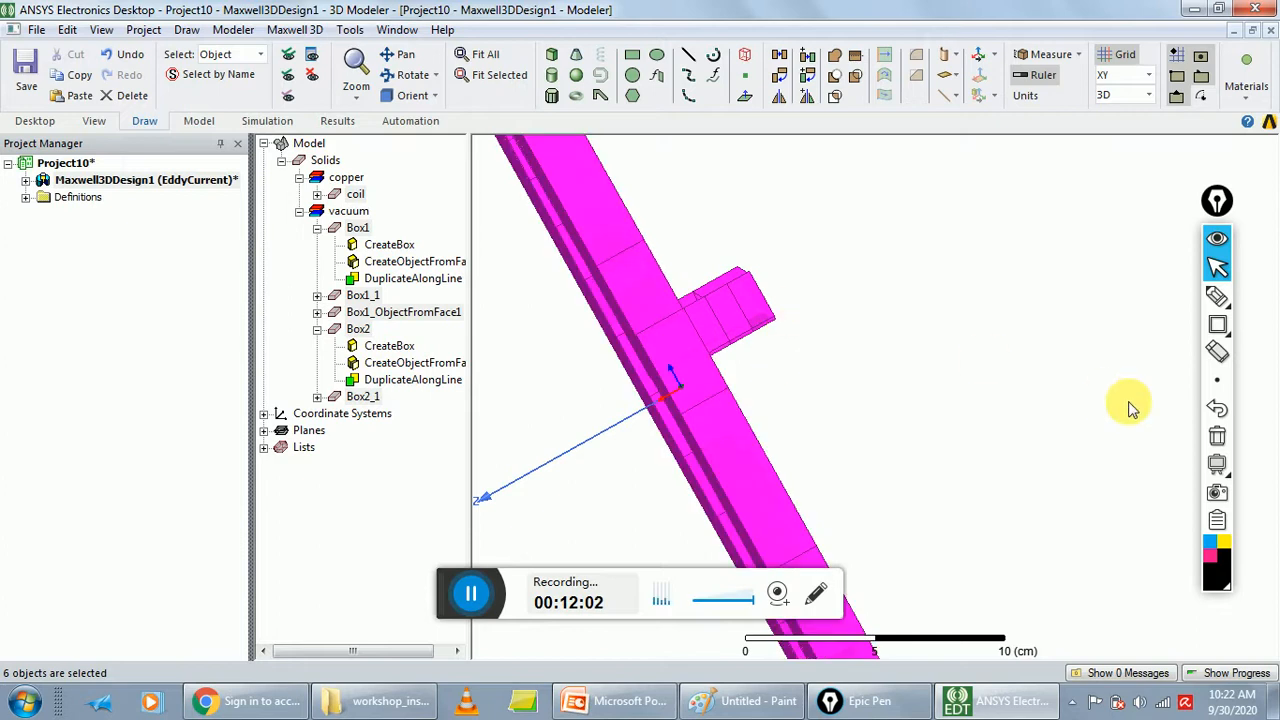
click(232, 30)
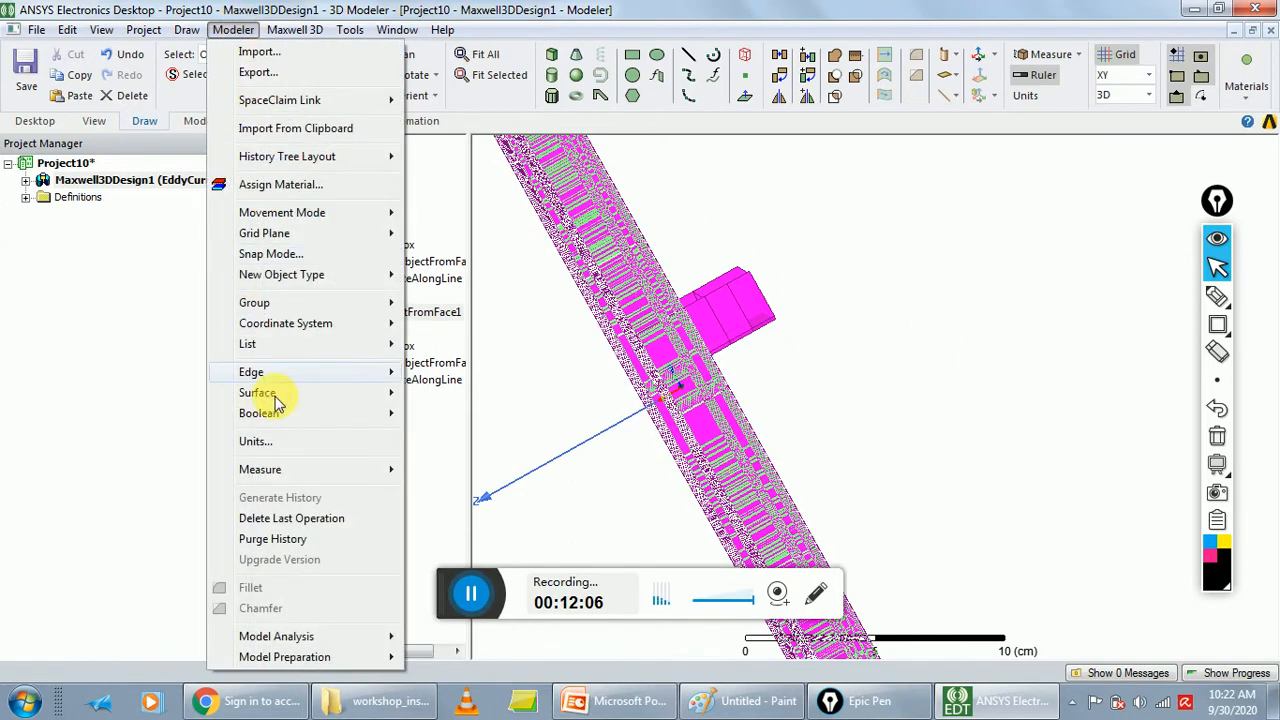
mouse_move(314, 417)
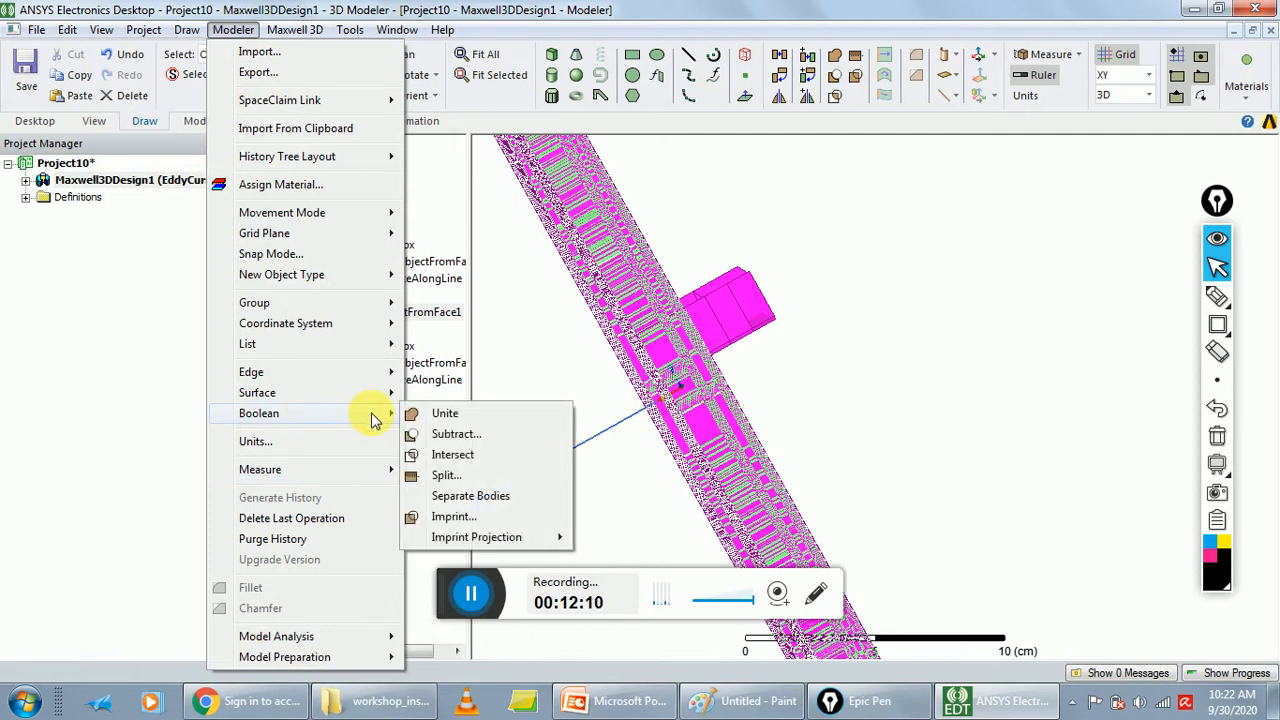
click(430, 414)
click(976, 403)
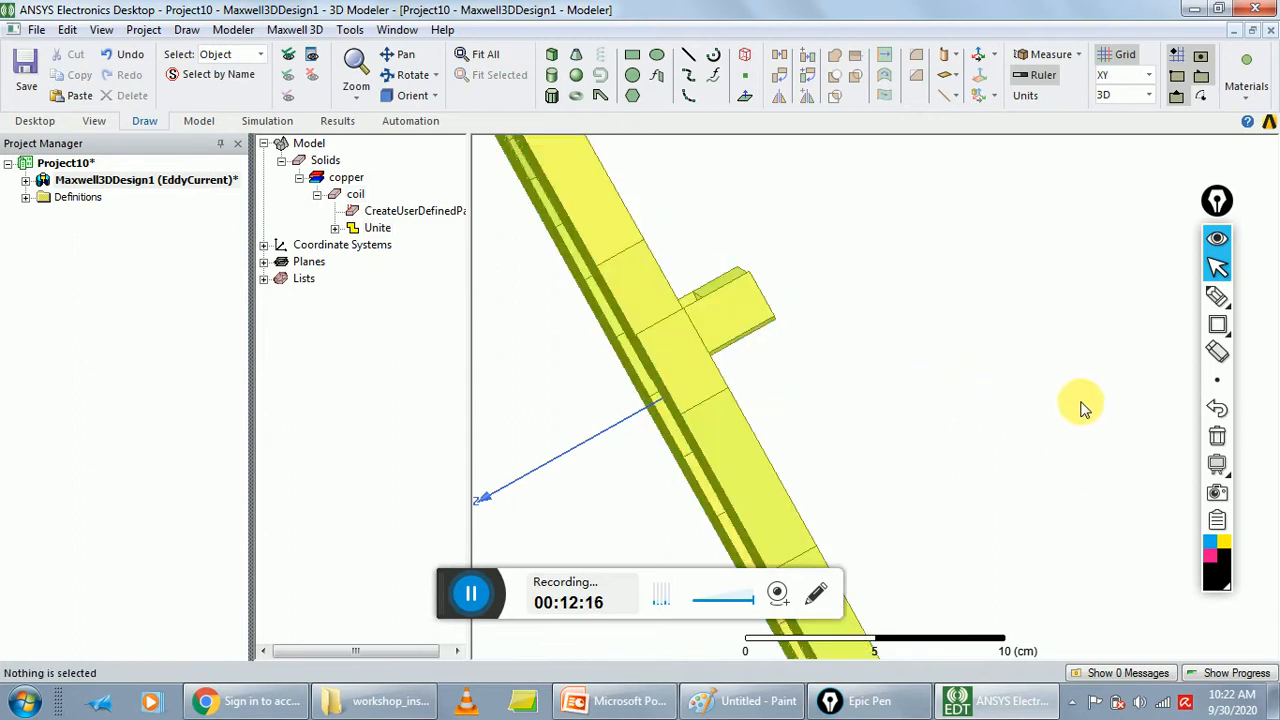
Start a regular polyhedron for the plate with its base center at (0, 0, 1.5) cm
click(404, 83)
drag(988, 390, 816, 426)
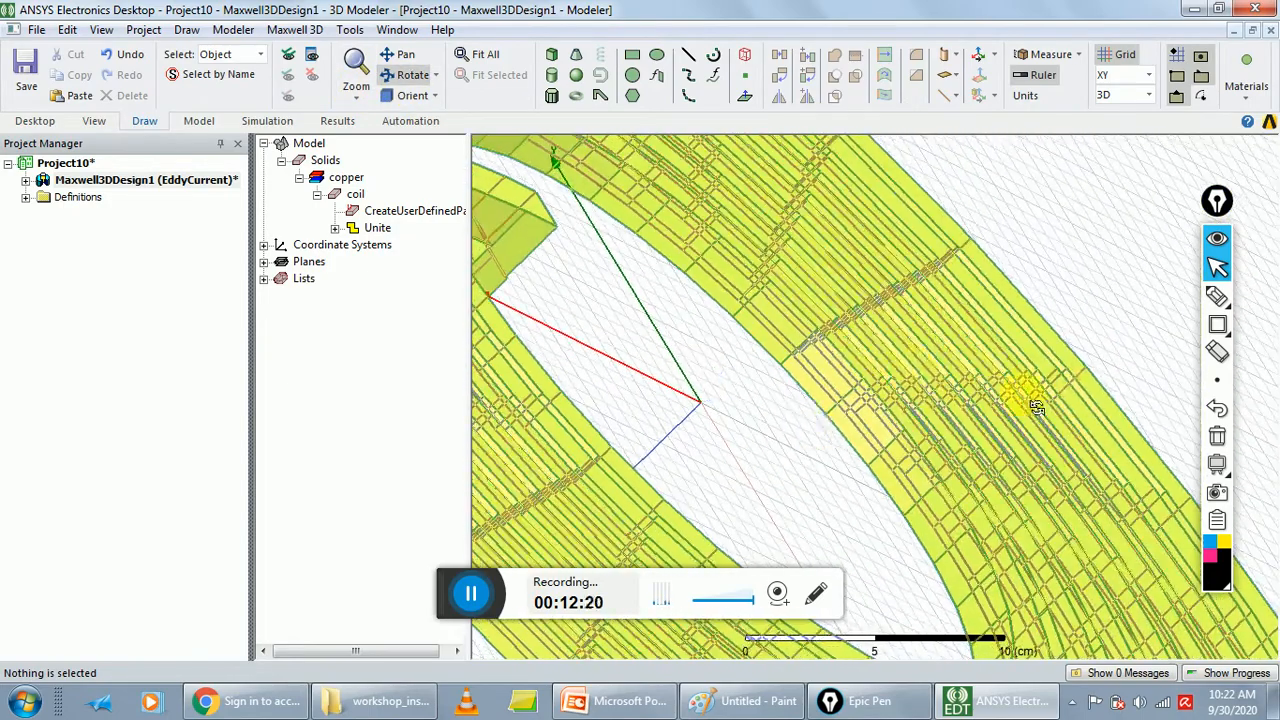
scroll(751, 429, down, 10)
drag(925, 363, 1094, 423)
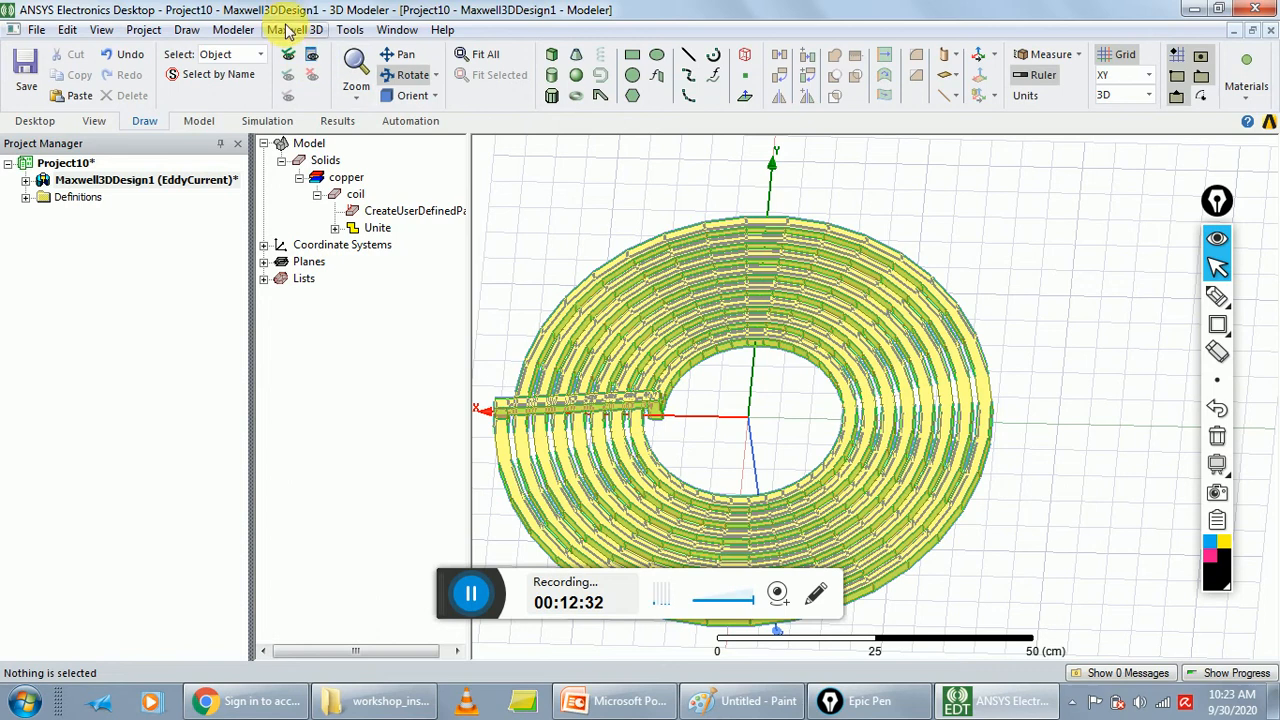
click(187, 32)
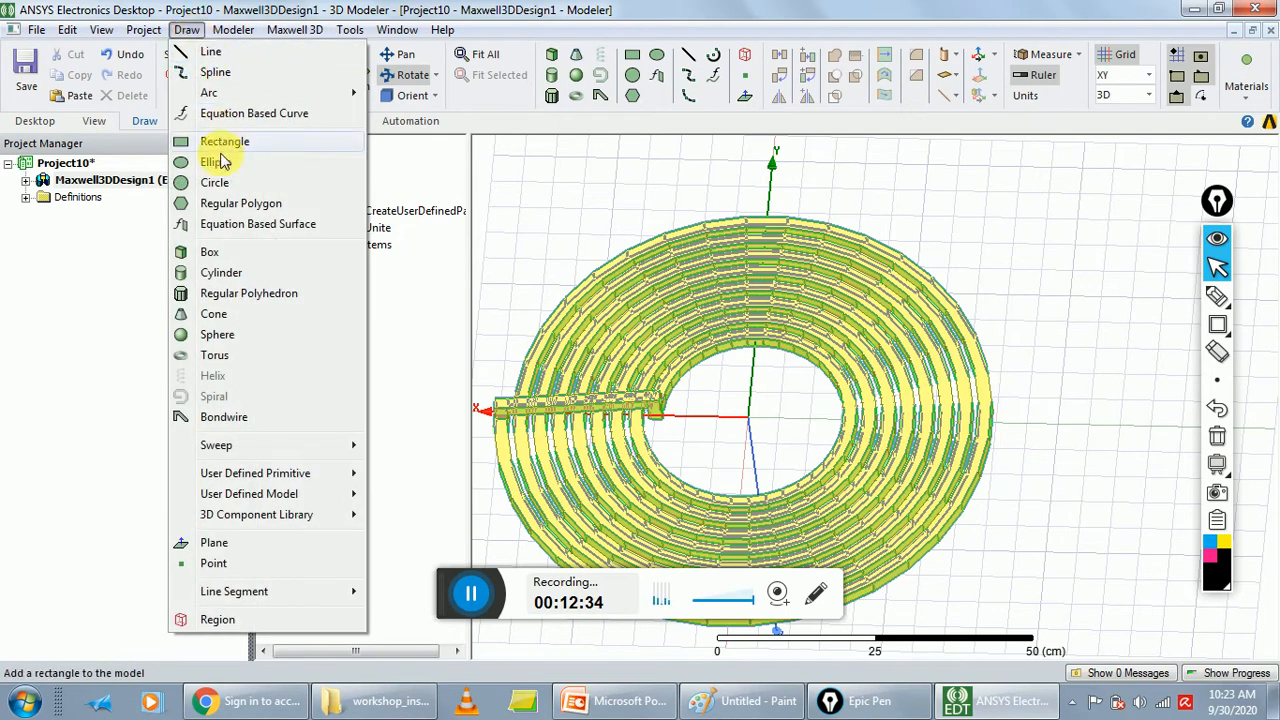
click(237, 301)
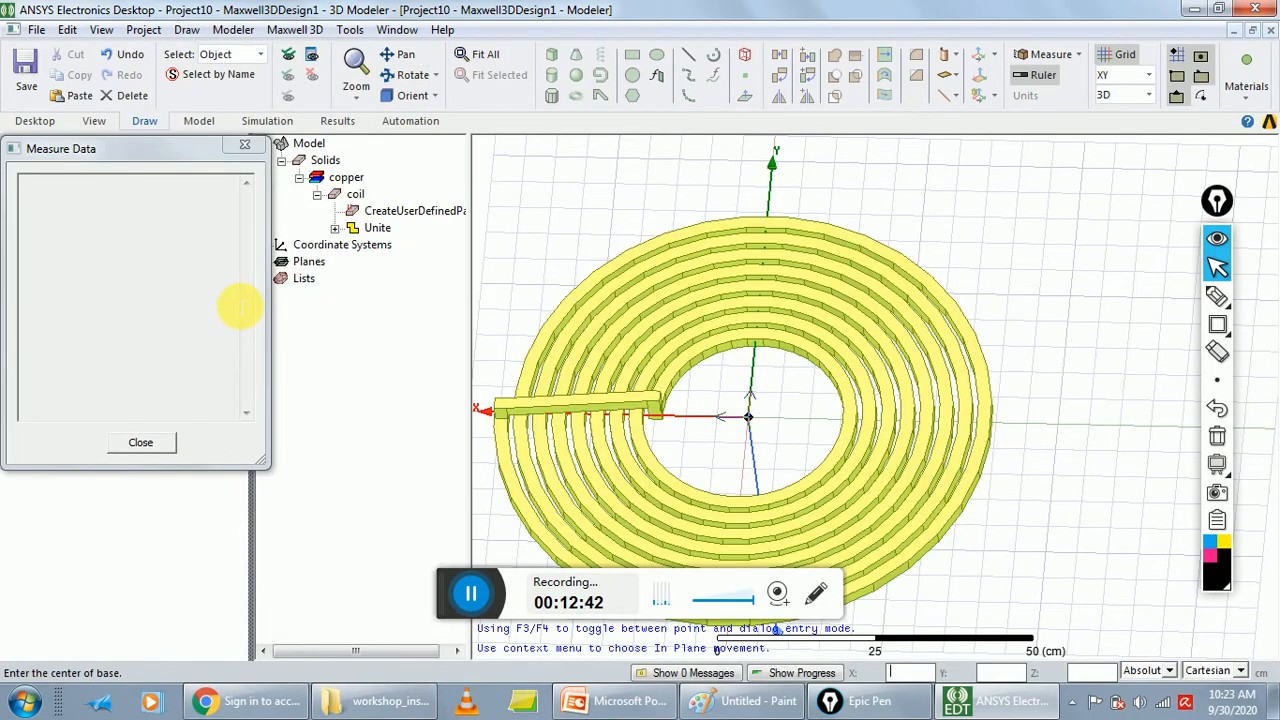
text(0)
key(Tab)
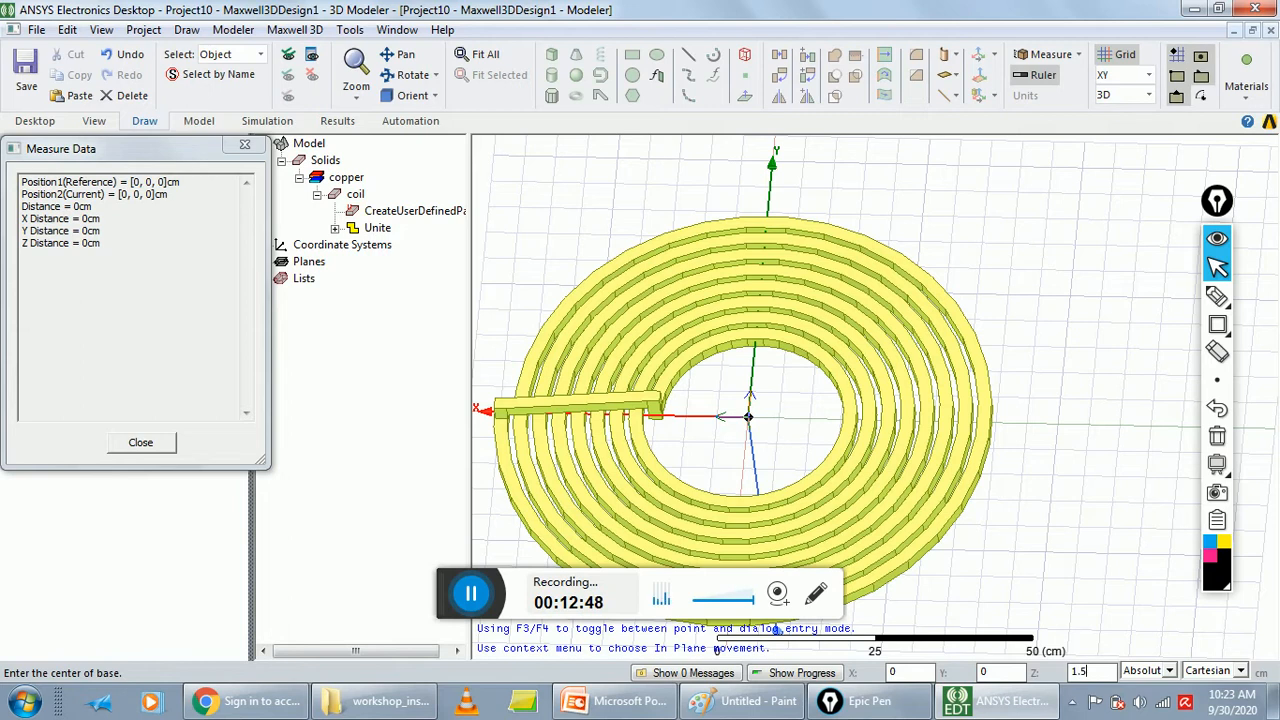
key(Return)
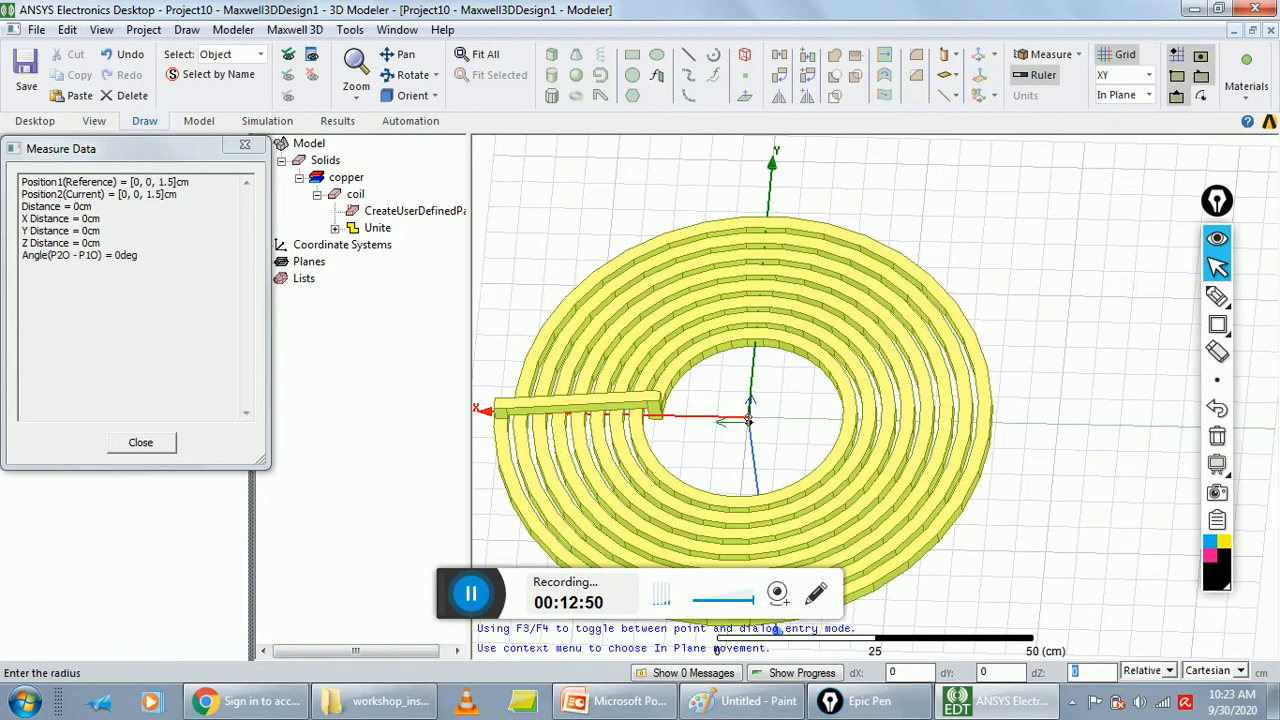
Complete the polyhedron plate with a radius of 41 cm along X, a height of 1 cm and 36 segments
key(Tab)
text(41)
key(Tab)
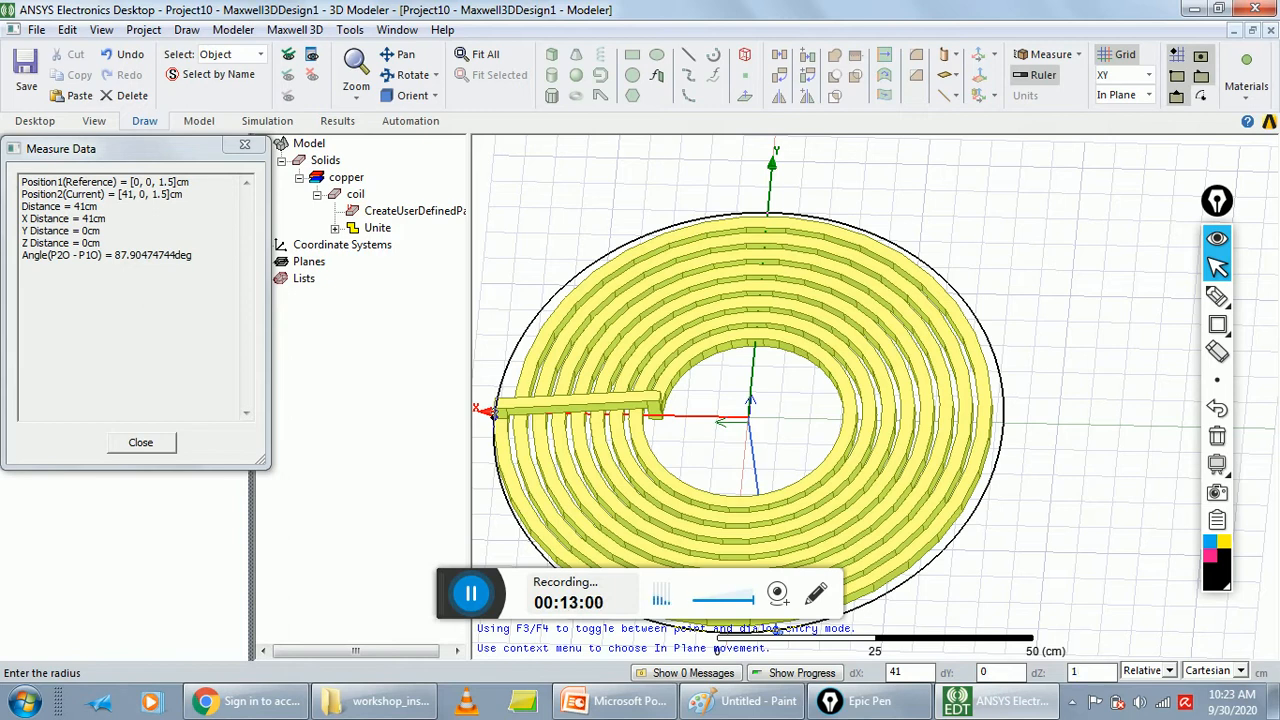
key(Return)
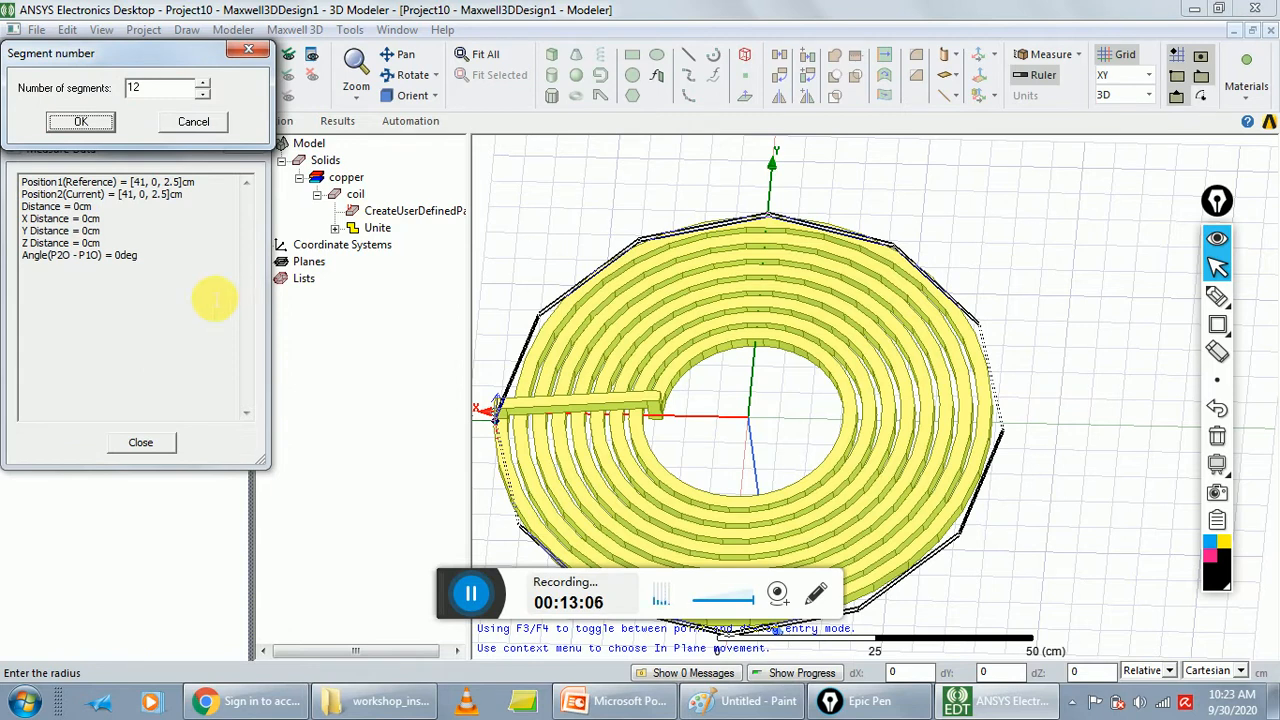
double_click(133, 88)
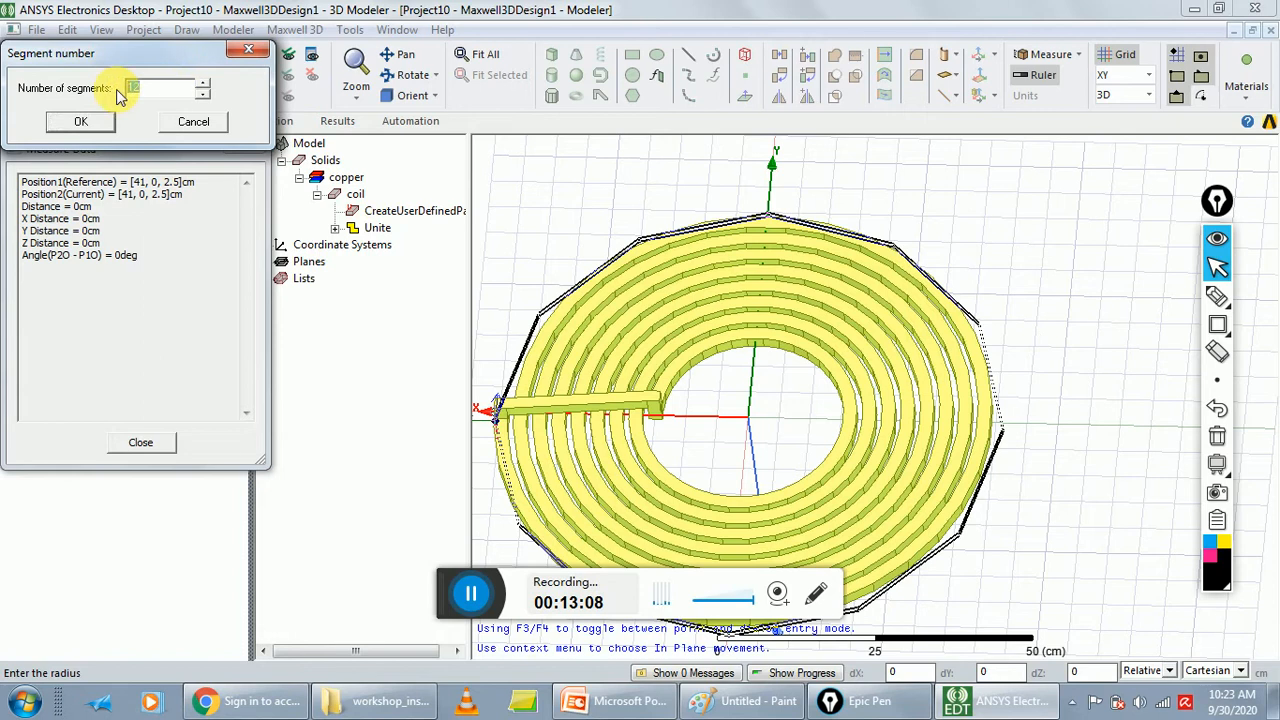
text(3)
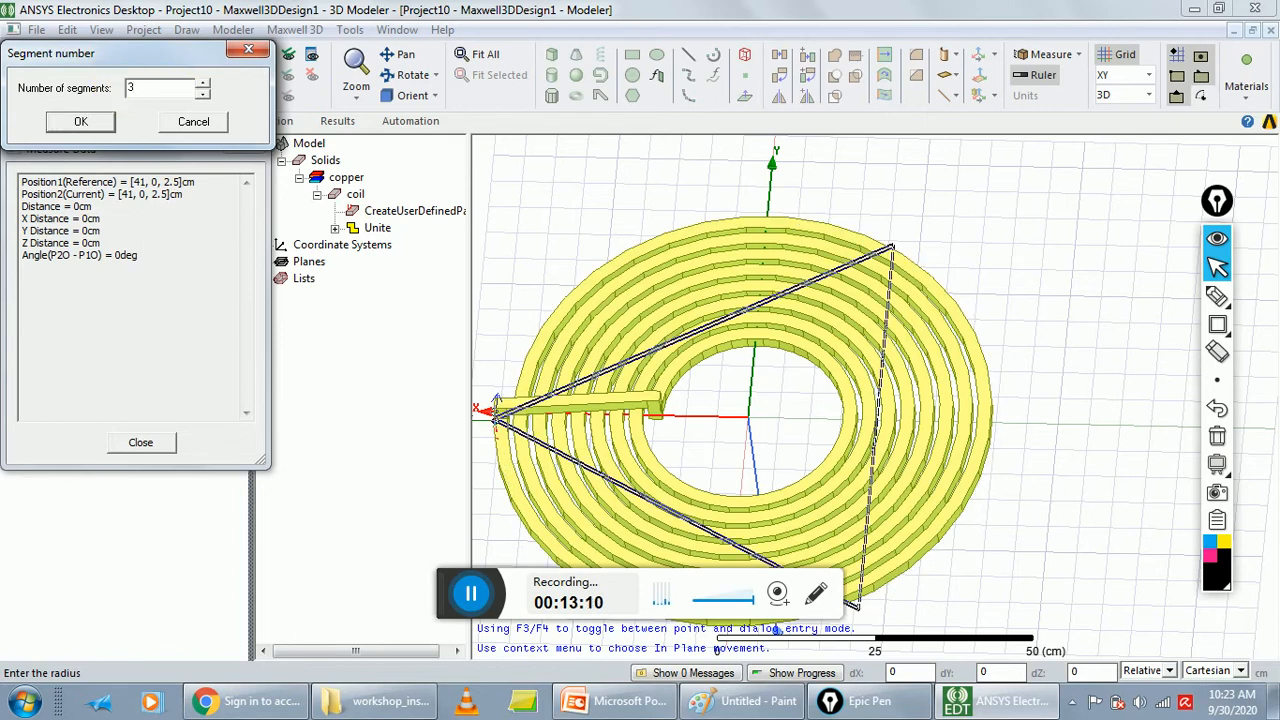
text(6)
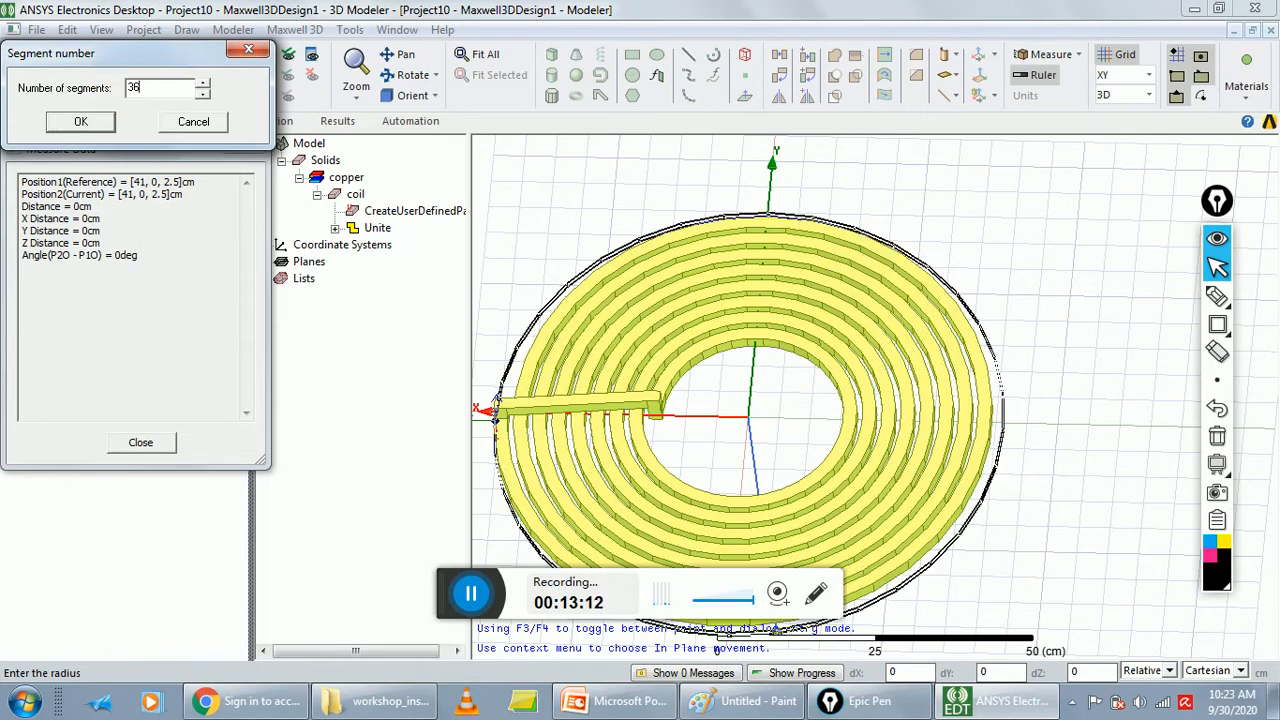
click(80, 121)
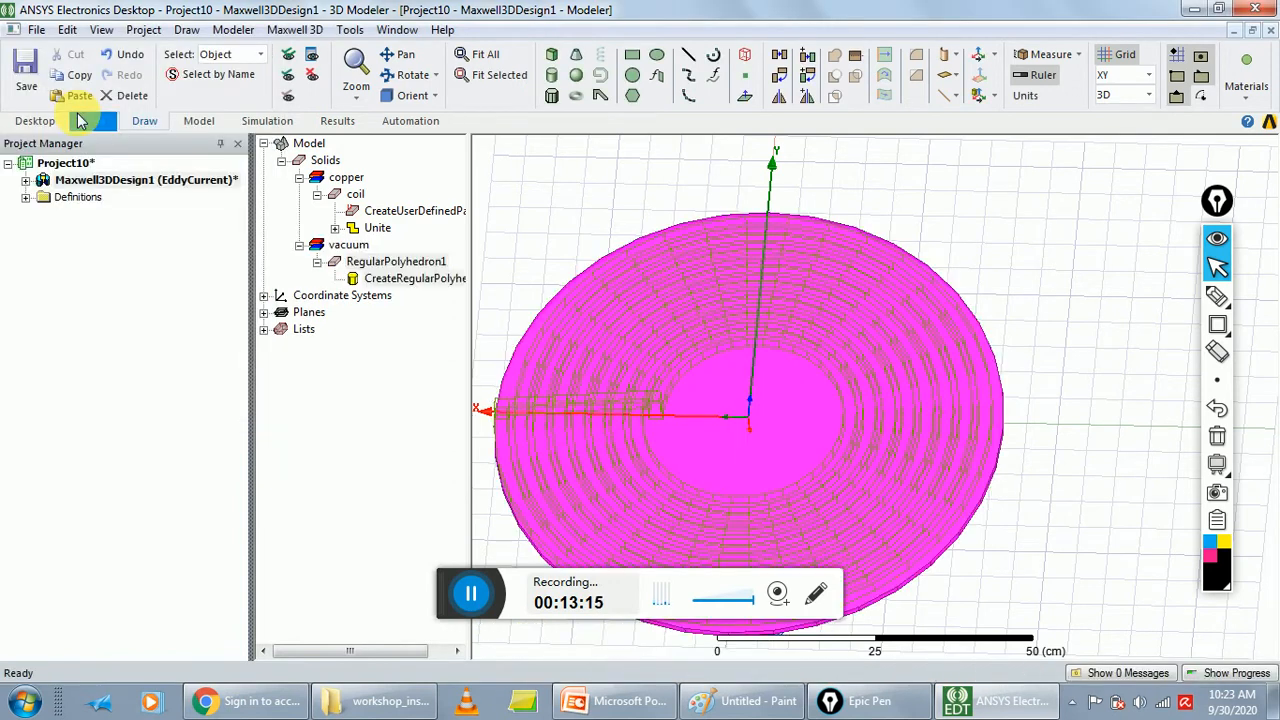
Rename the regular polyhedron plate under the coil as Disk
click(1105, 350)
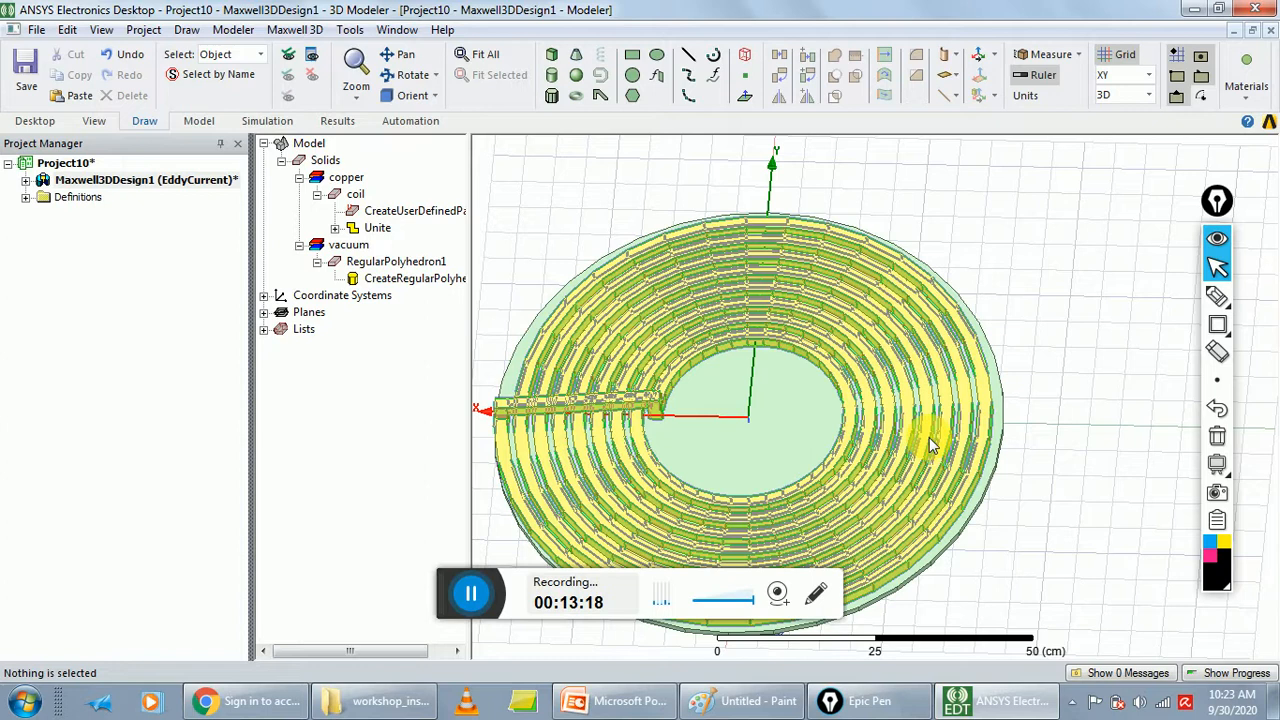
click(410, 74)
drag(1035, 312, 989, 509)
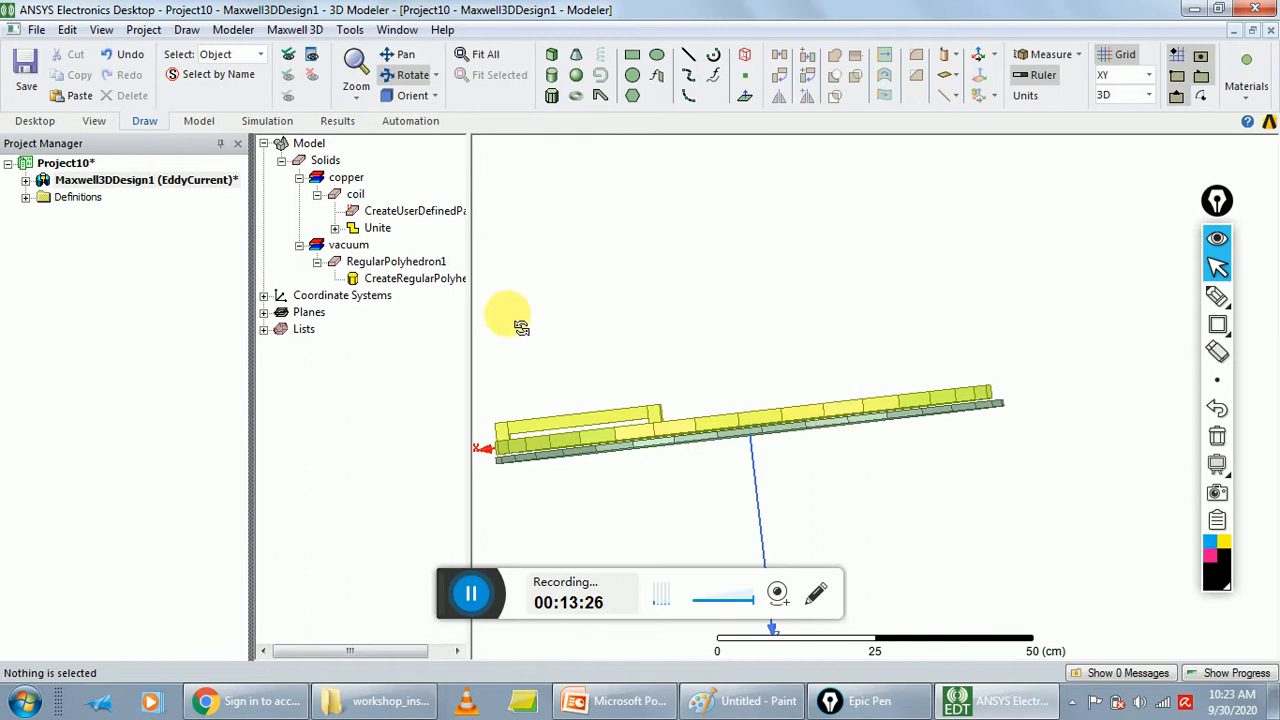
double_click(390, 264)
click(612, 221)
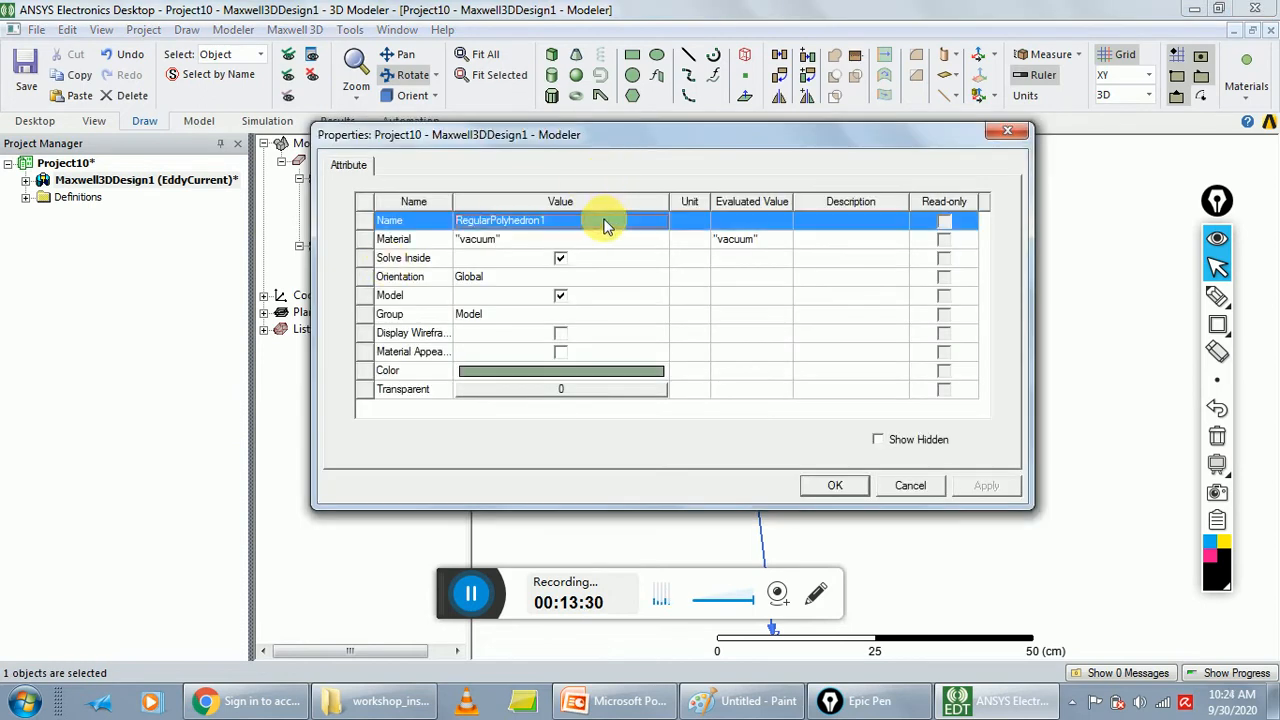
key(Delete)
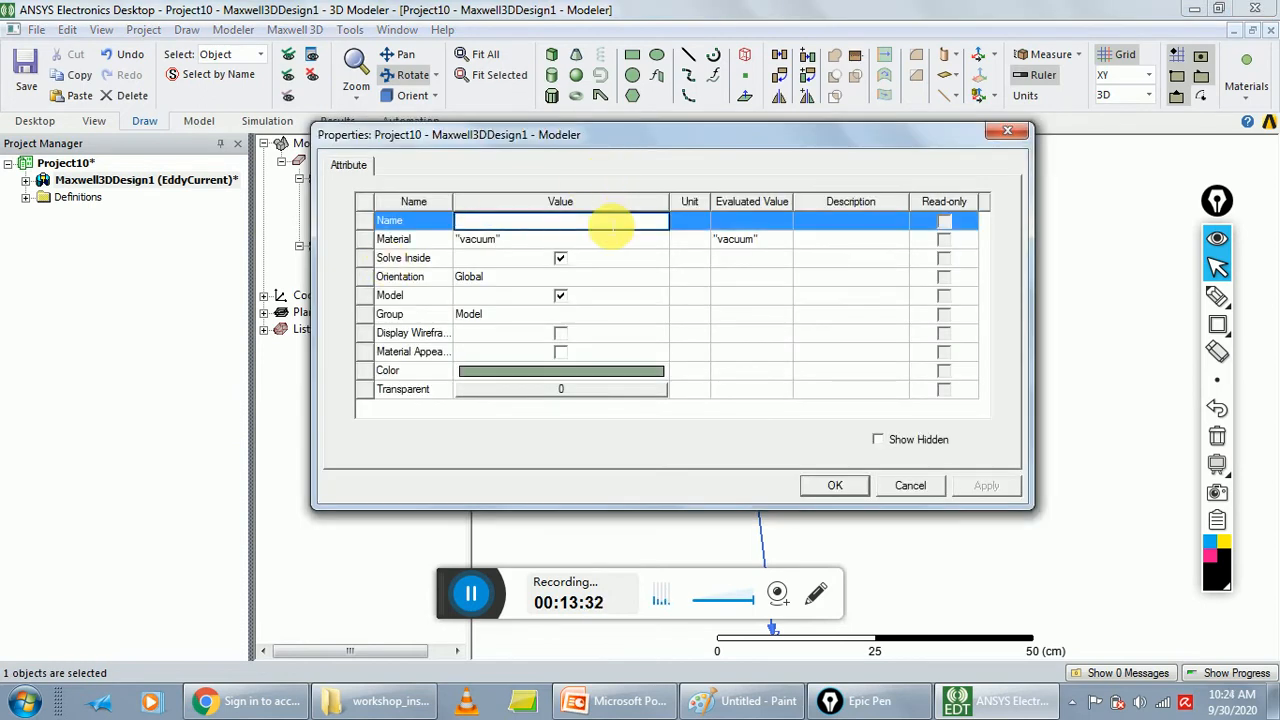
text(Disk)
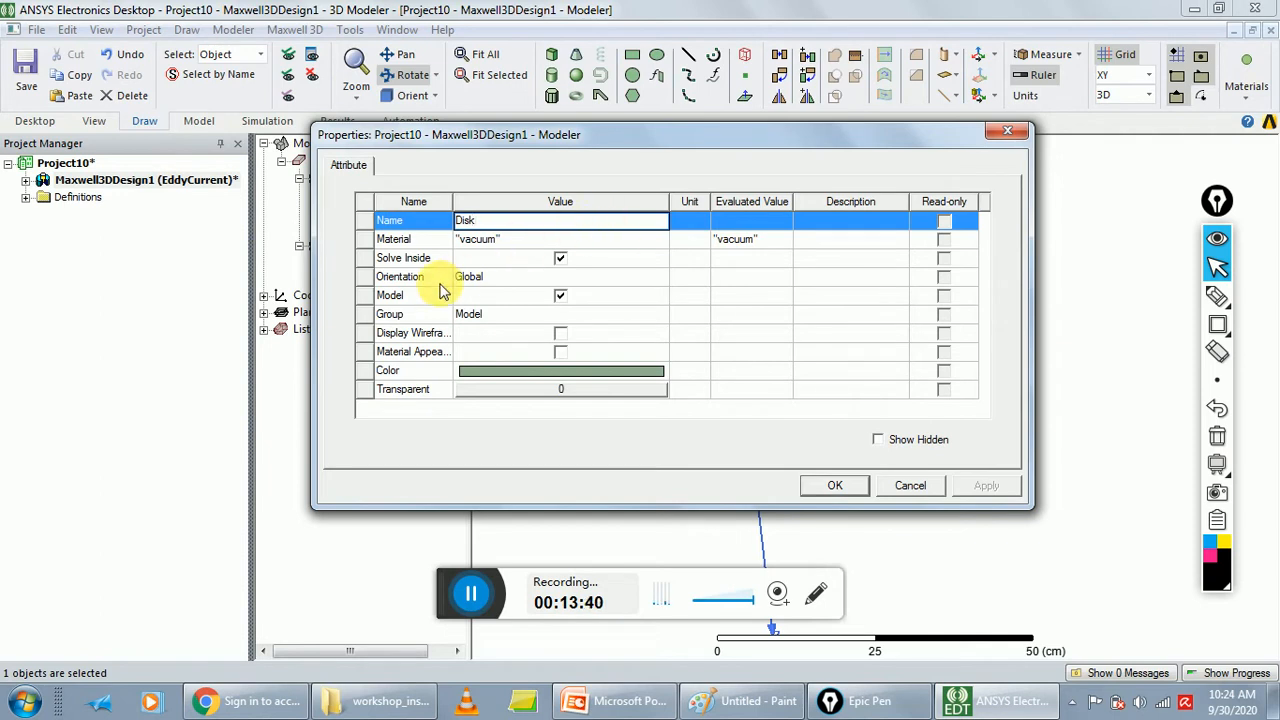
Set the disk's display color to magenta (255, 0, 255) and accept its properties
click(541, 383)
click(543, 372)
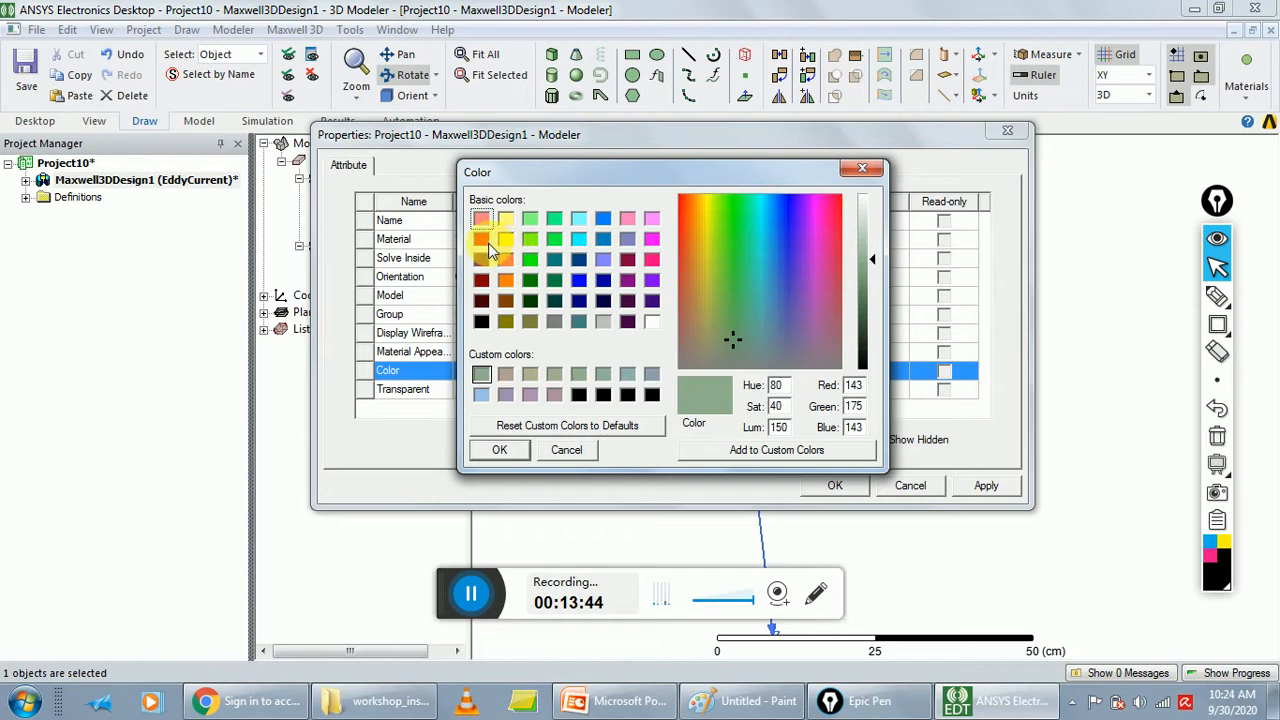
click(651, 238)
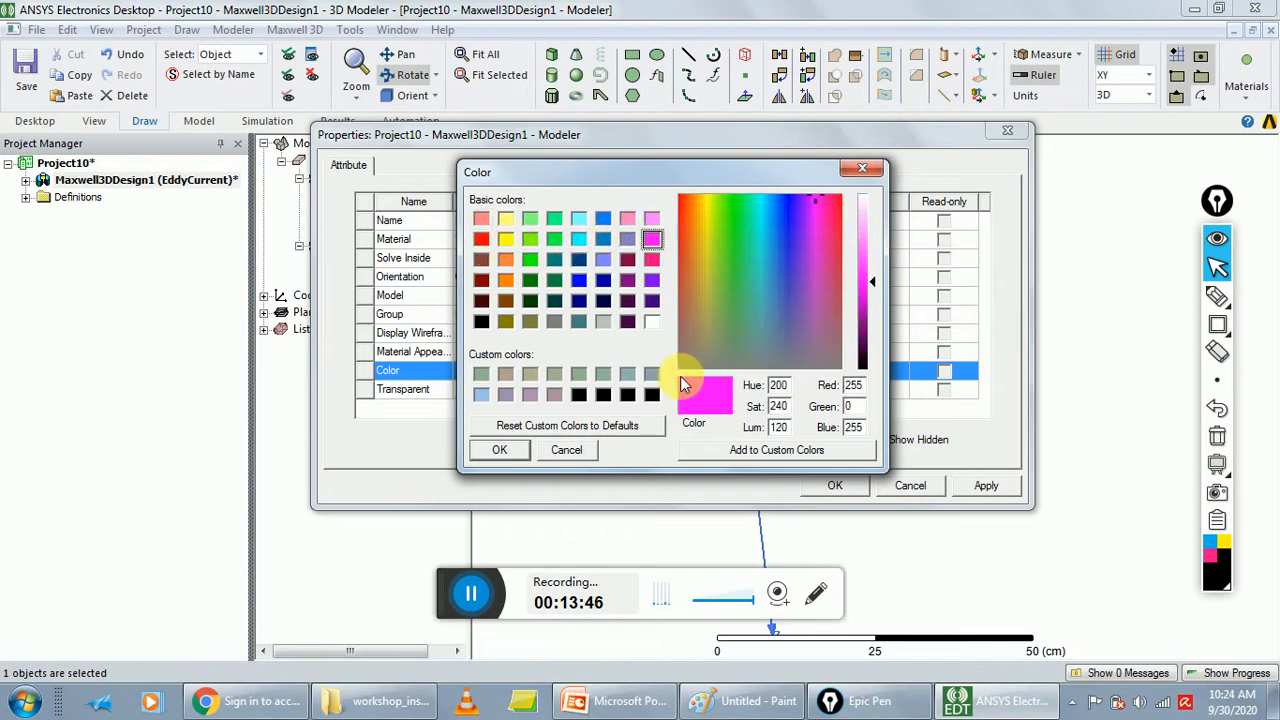
click(499, 450)
click(826, 484)
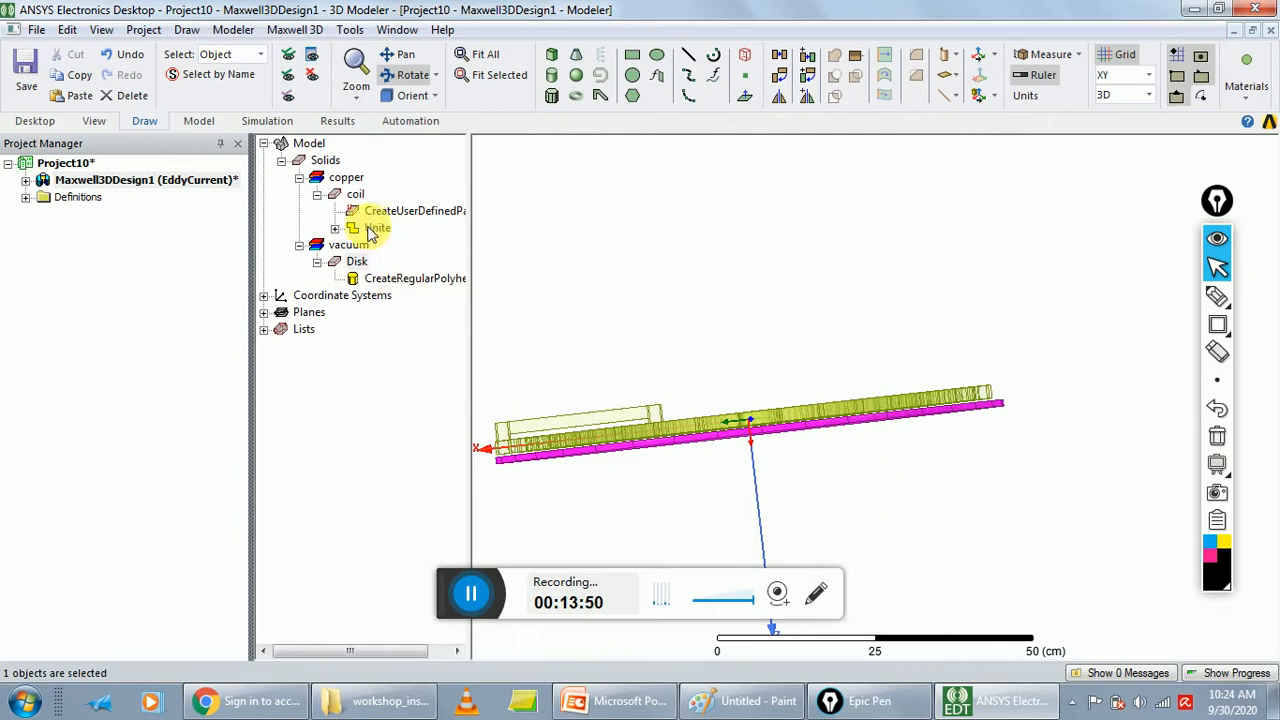
Assign the cast_iron material from the system library to the Disk object
double_click(356, 261)
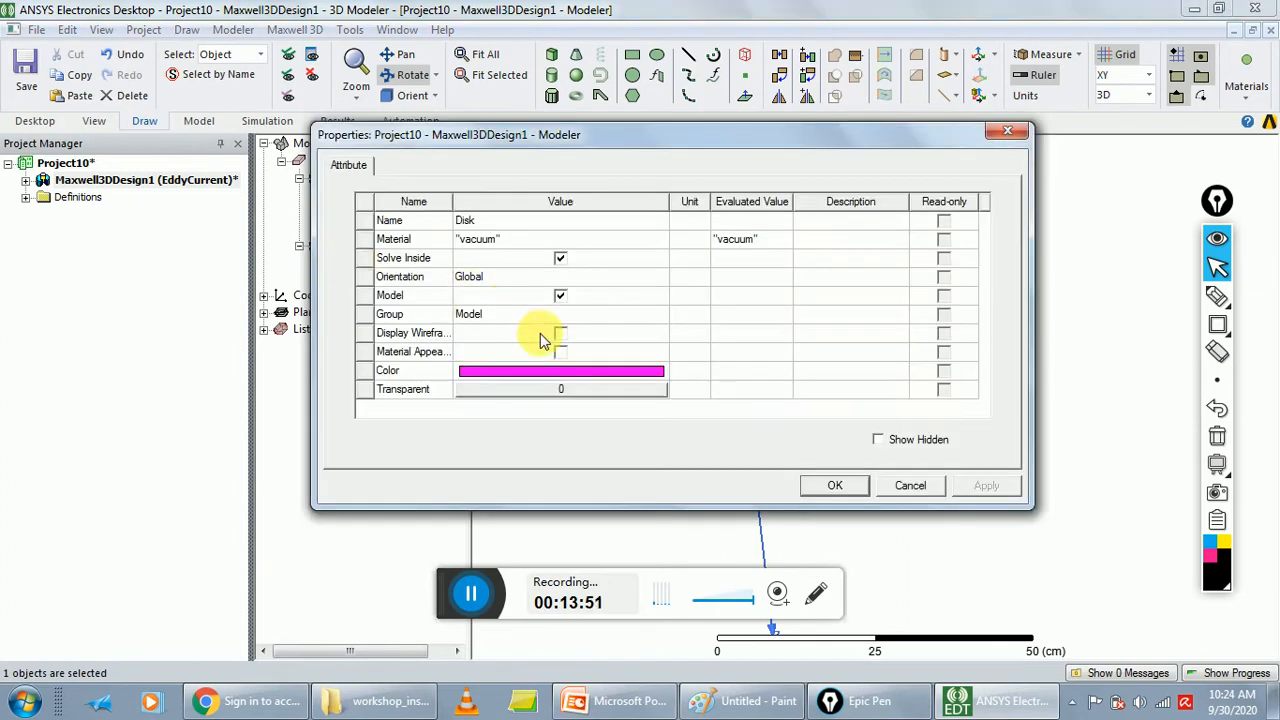
click(832, 486)
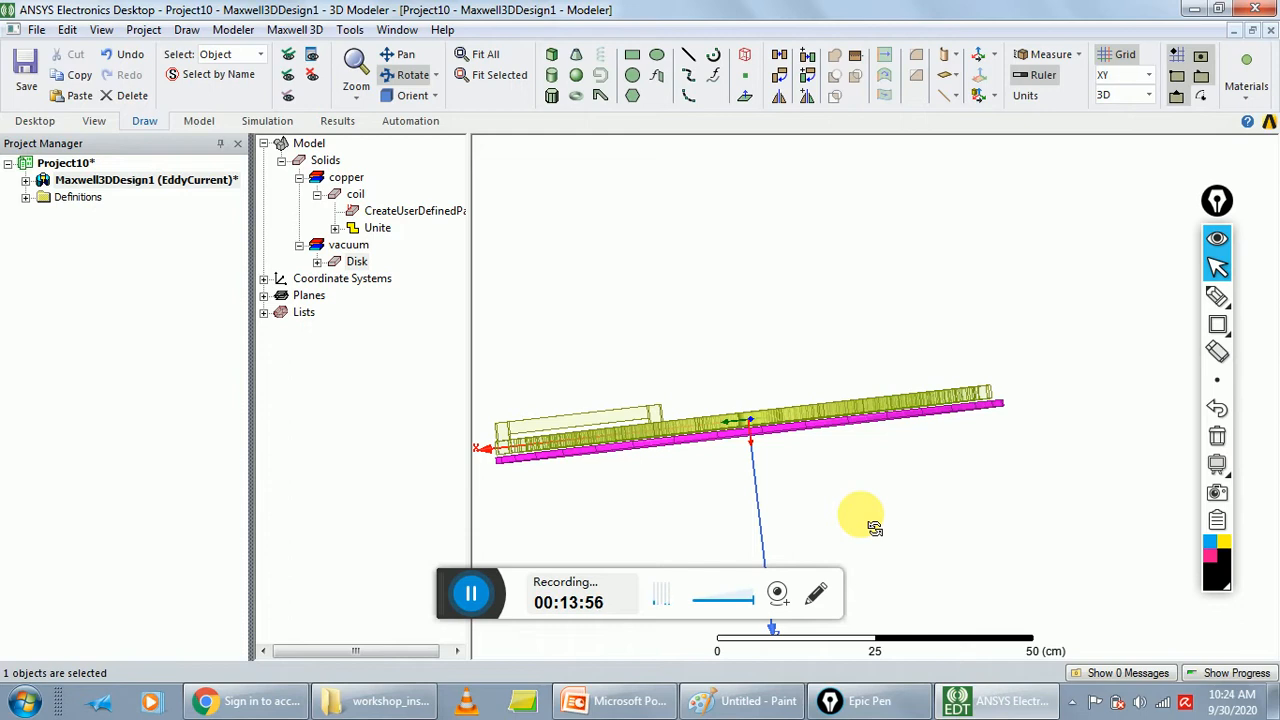
click(357, 262)
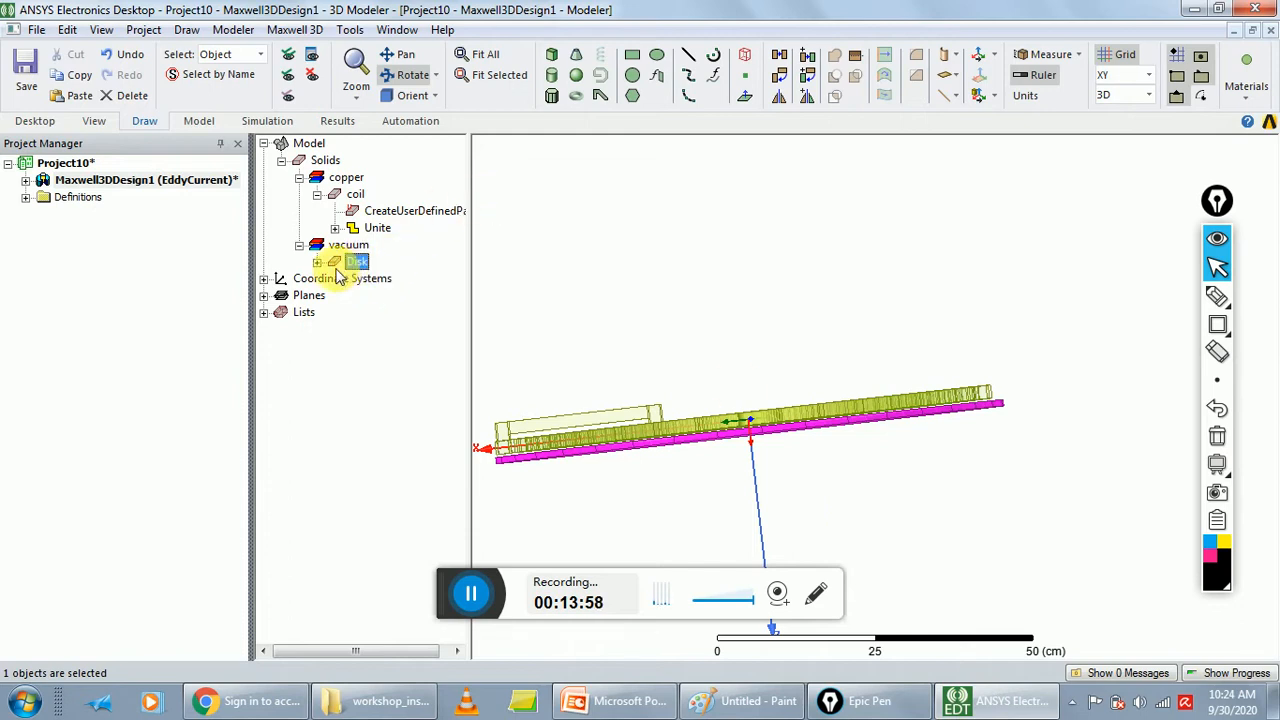
double_click(356, 262)
click(515, 227)
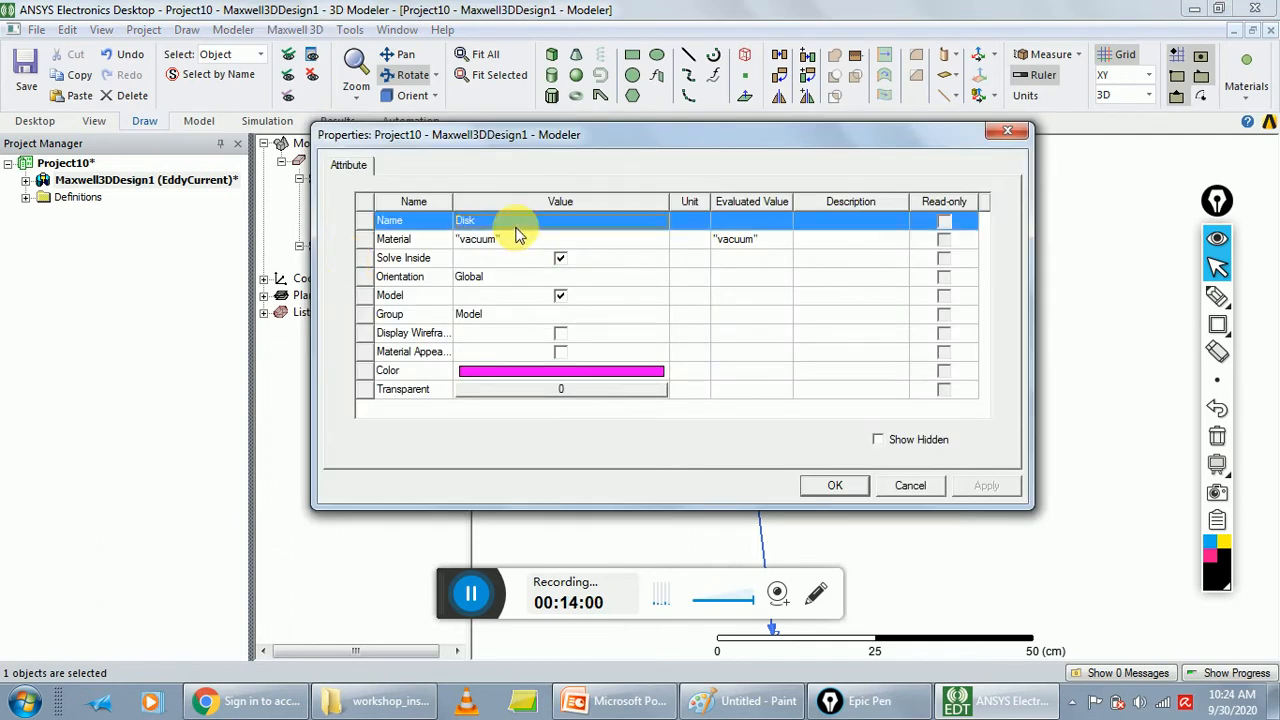
click(515, 238)
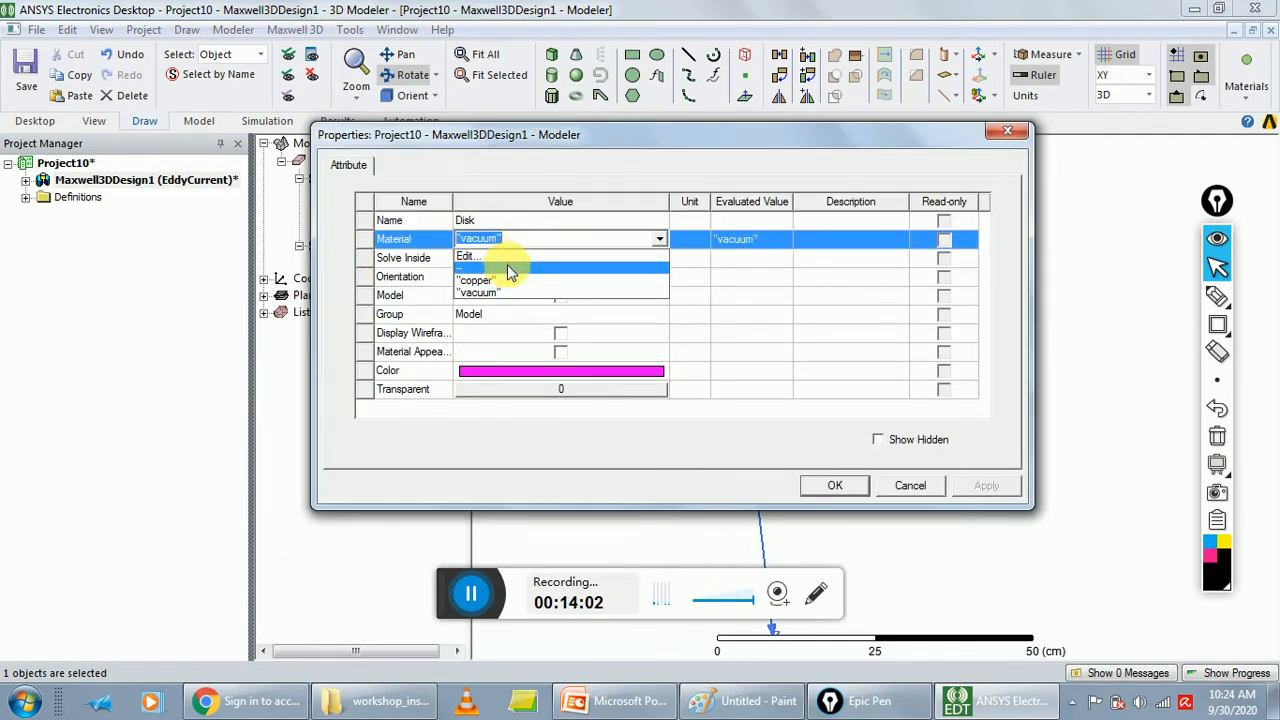
click(508, 255)
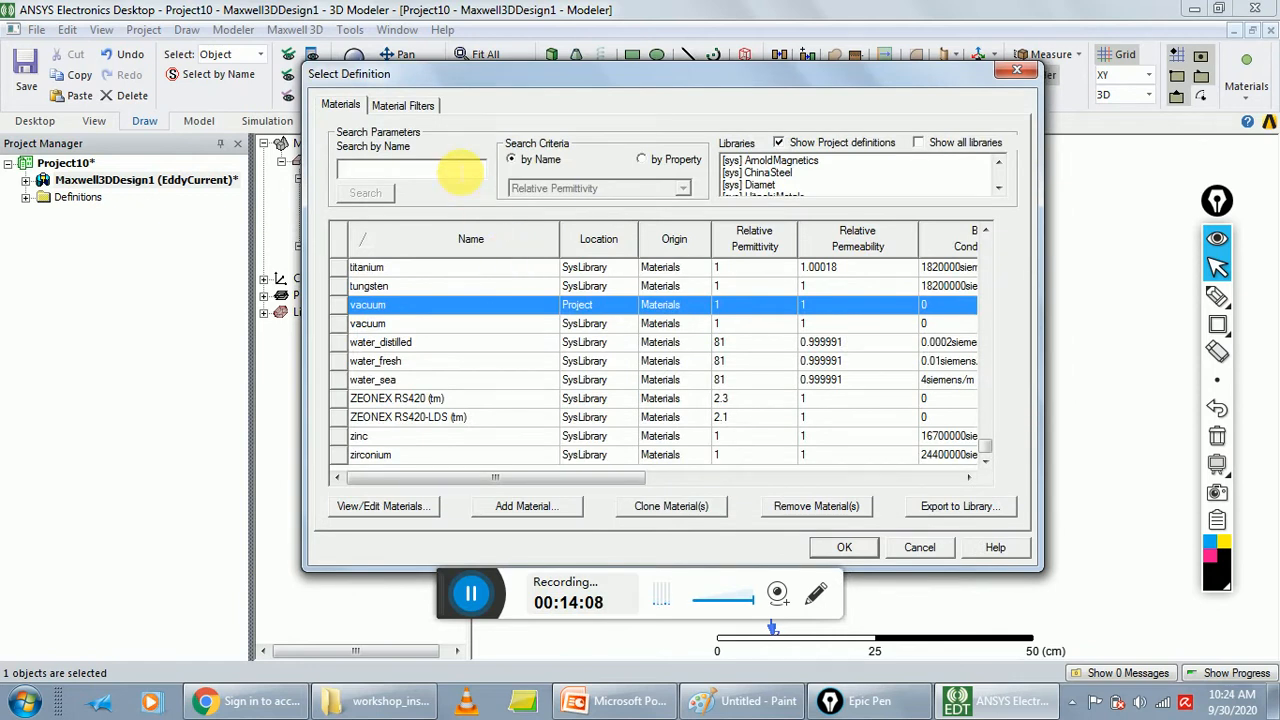
text(ca)
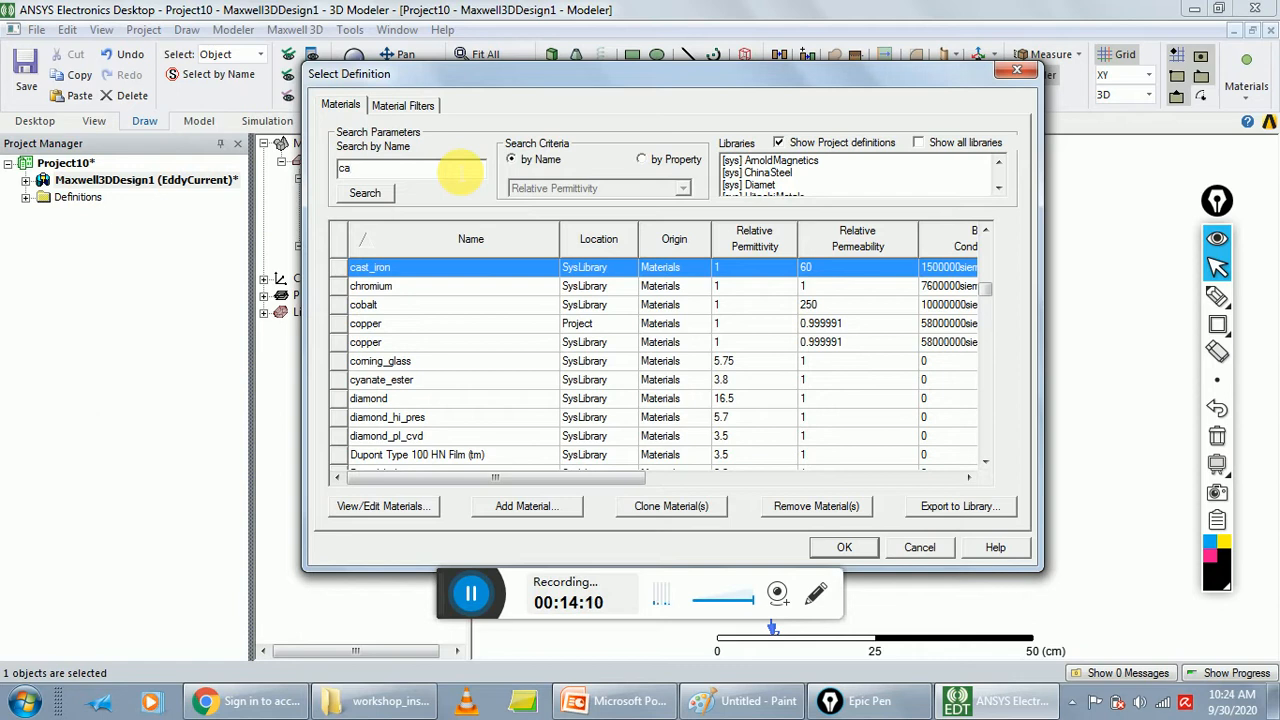
double_click(408, 267)
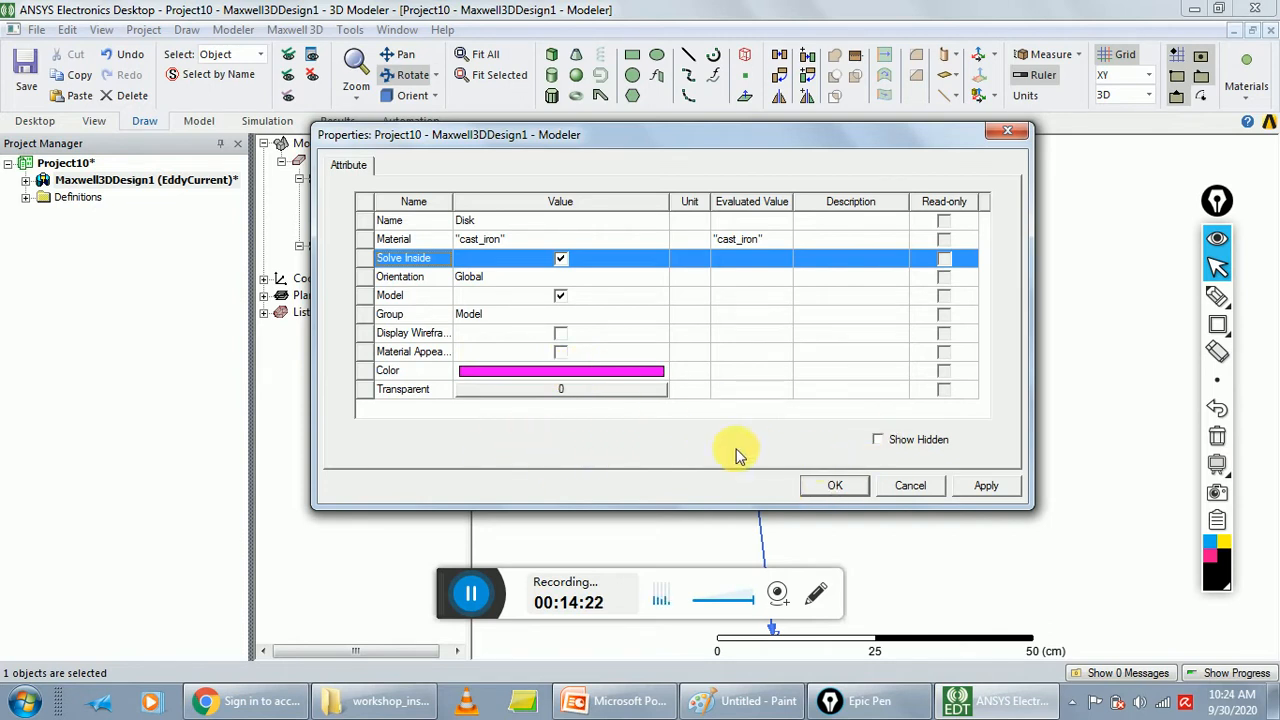
click(835, 485)
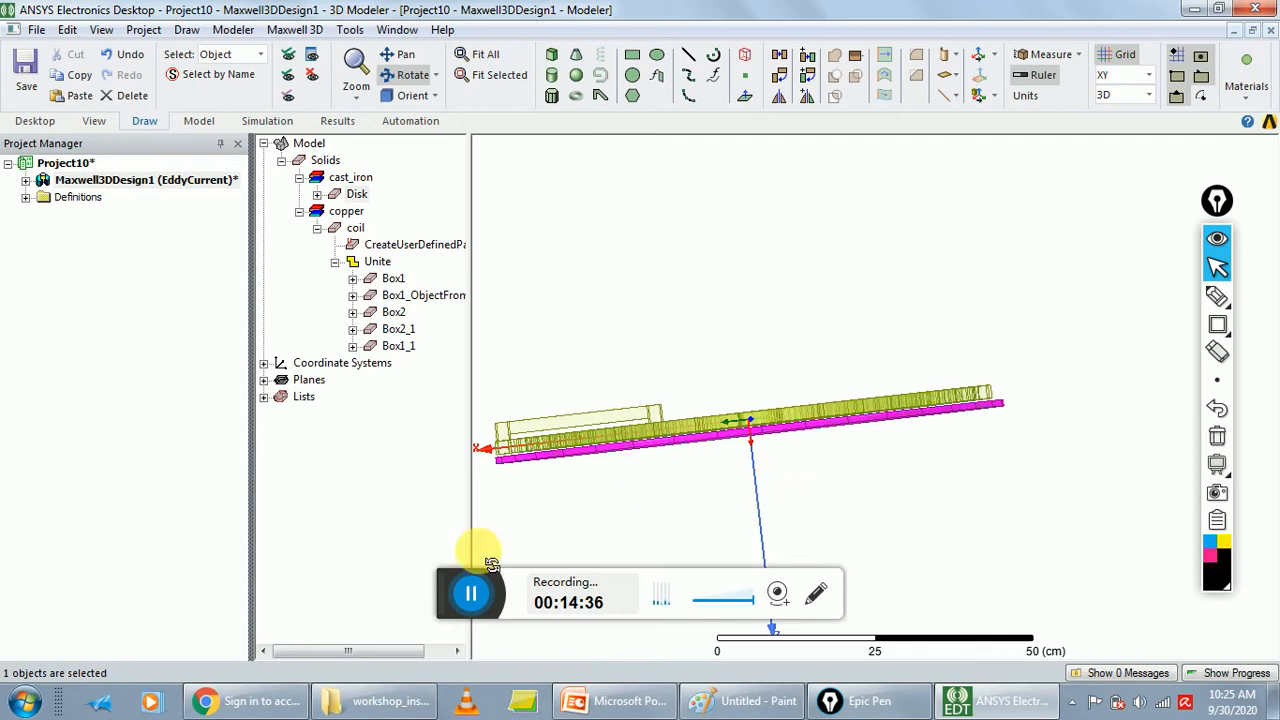
Create a cross-section sheet of the coil on the YZ plane
click(377, 463)
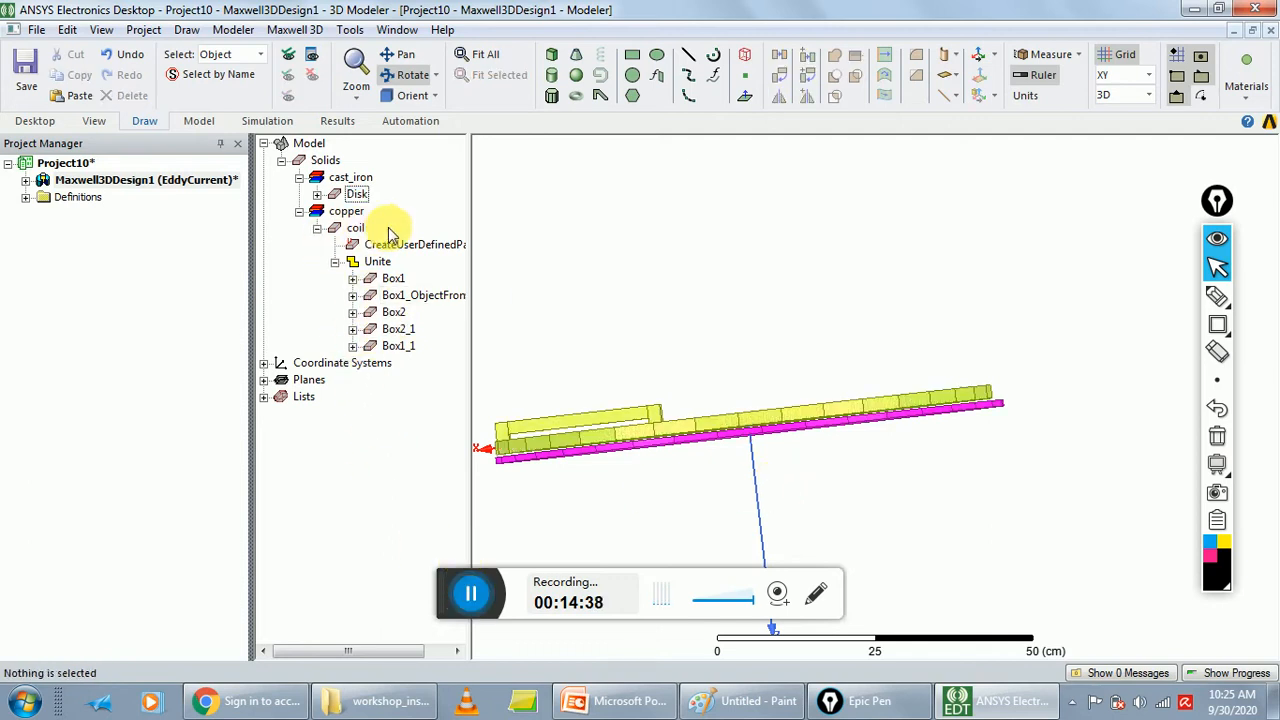
click(356, 229)
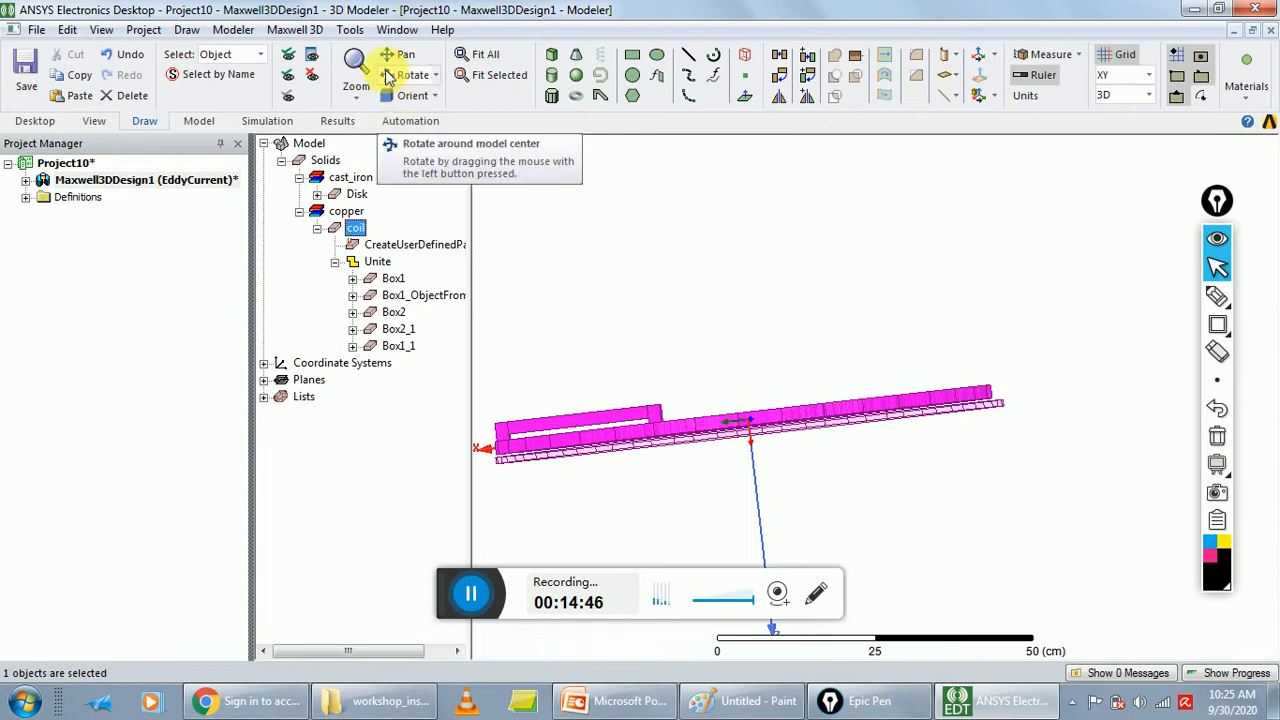
click(240, 29)
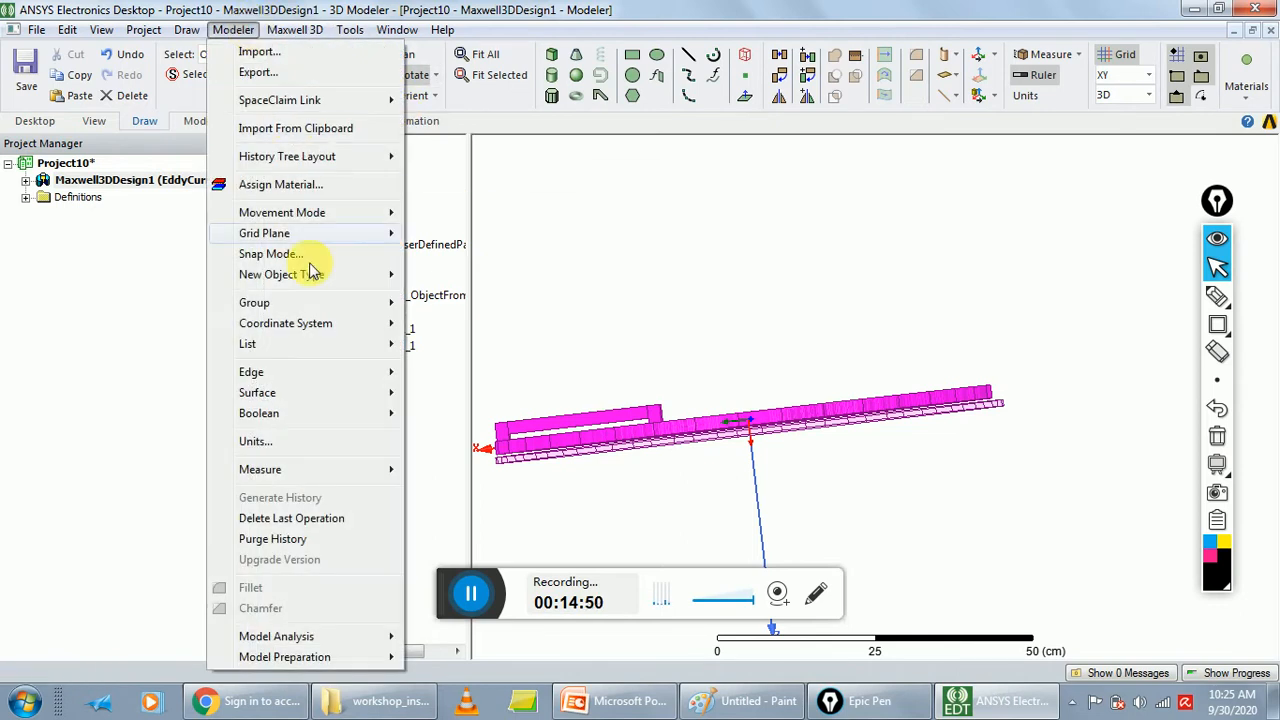
mouse_move(352, 416)
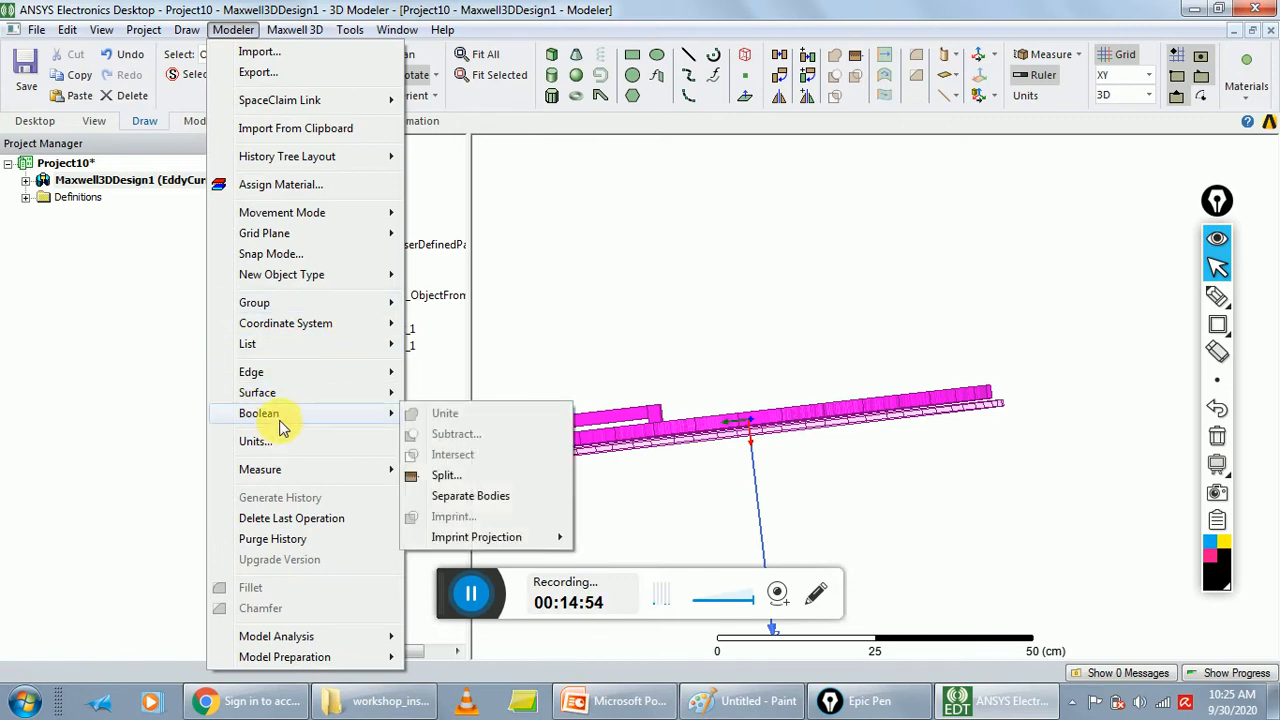
mouse_move(264, 420)
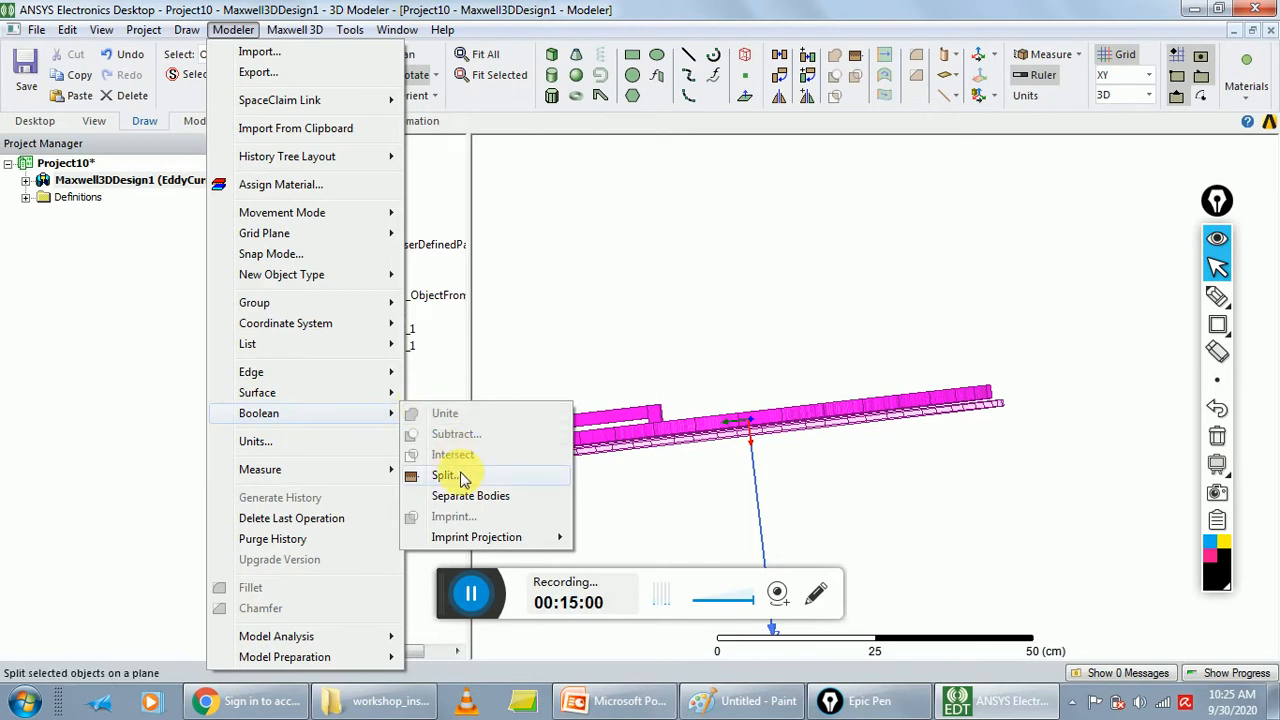
mouse_move(331, 392)
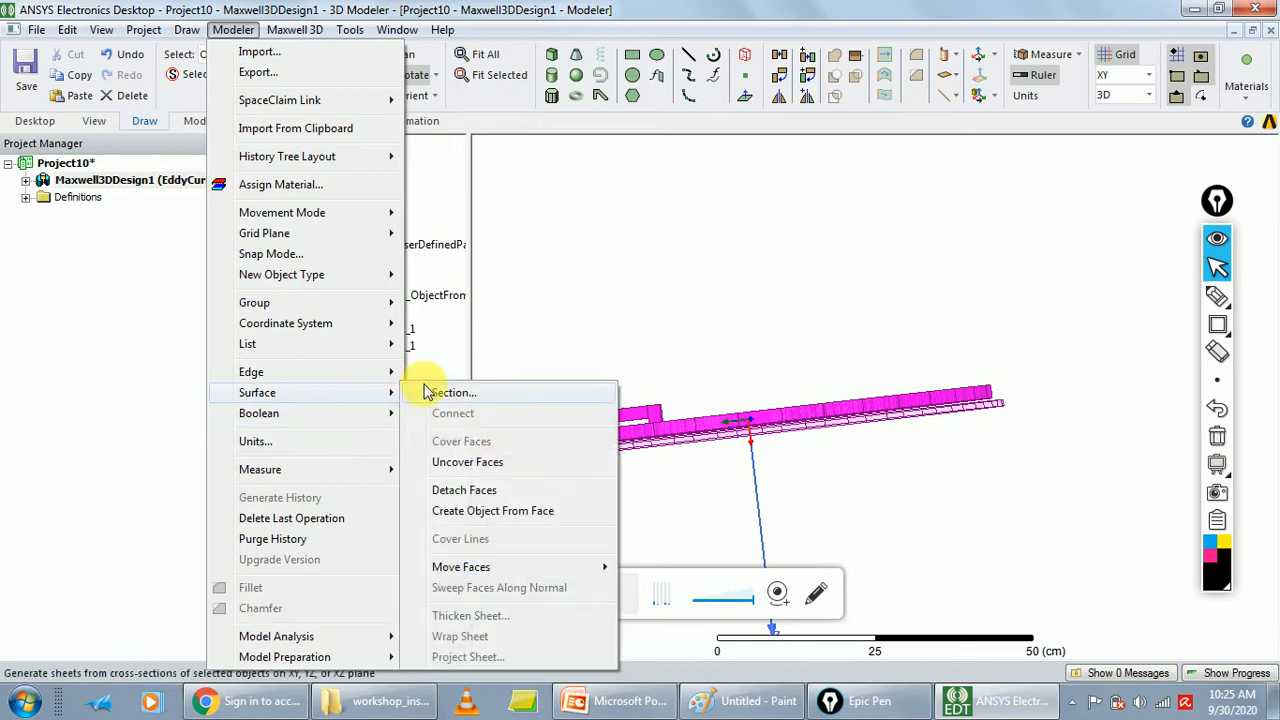
click(474, 397)
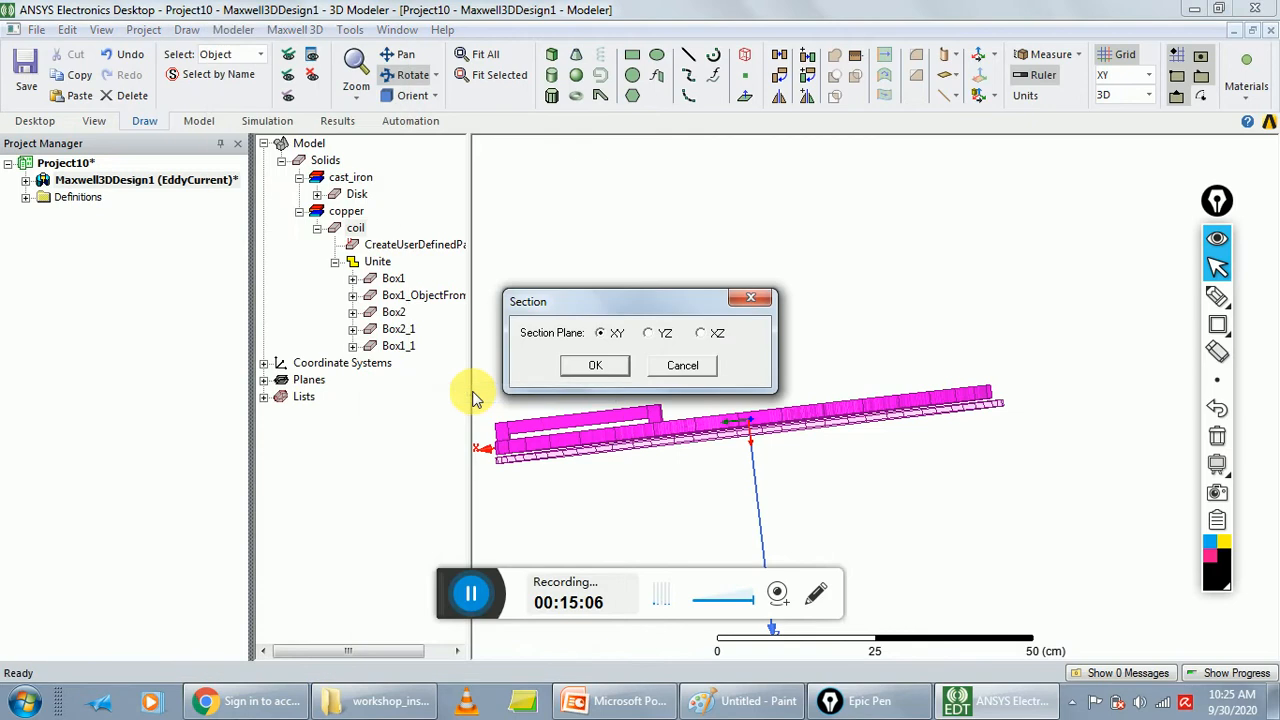
click(649, 337)
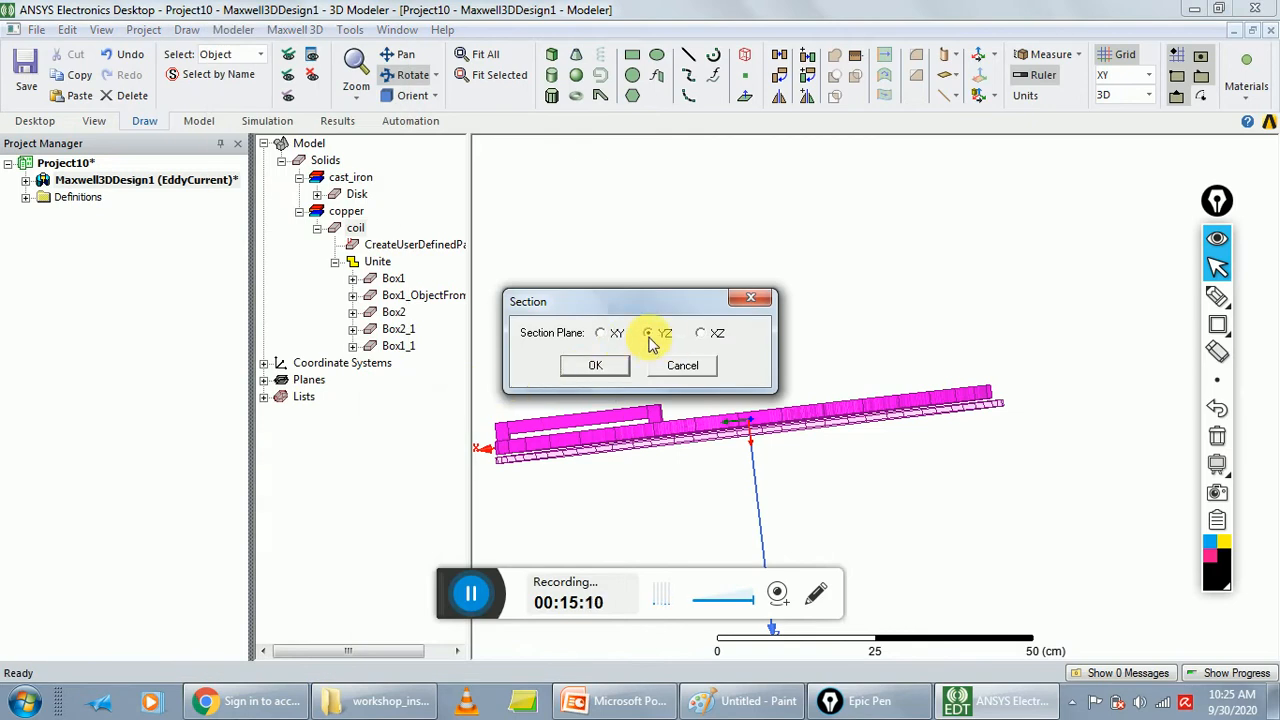
click(593, 366)
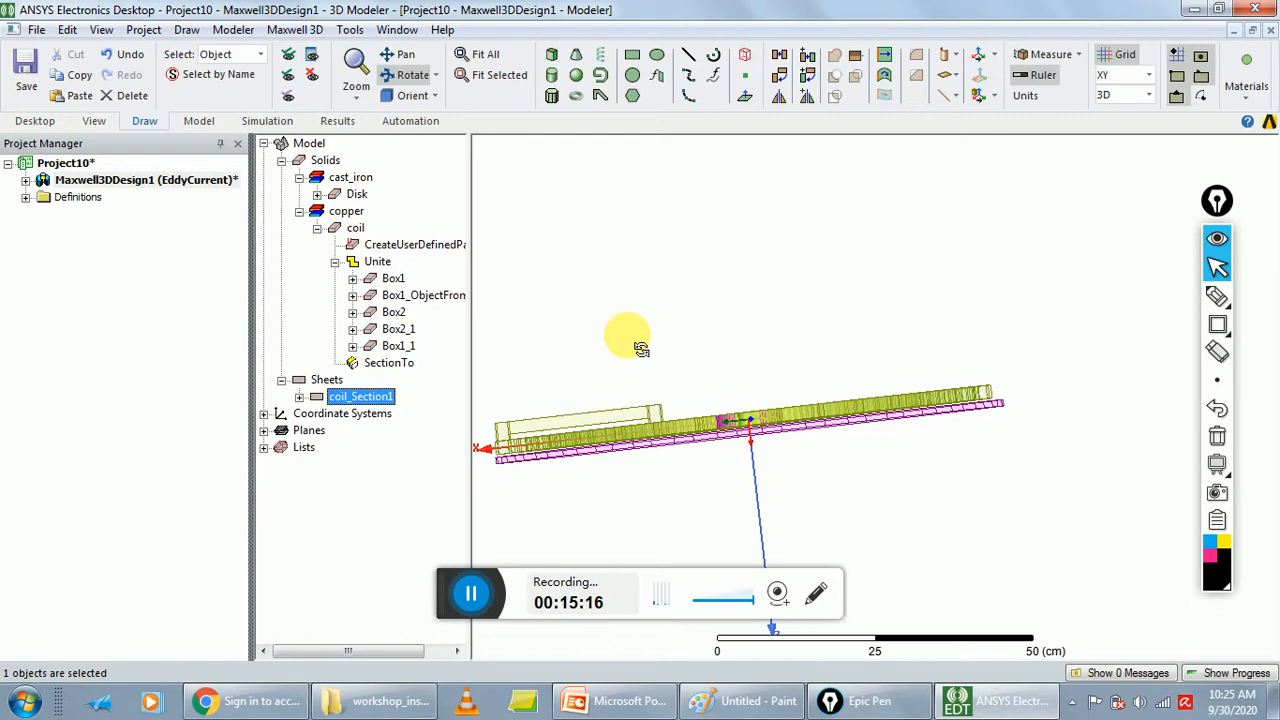
Rename the coil's cross-section sheet as coil_terminal
drag(651, 294, 694, 400)
drag(972, 316, 1108, 323)
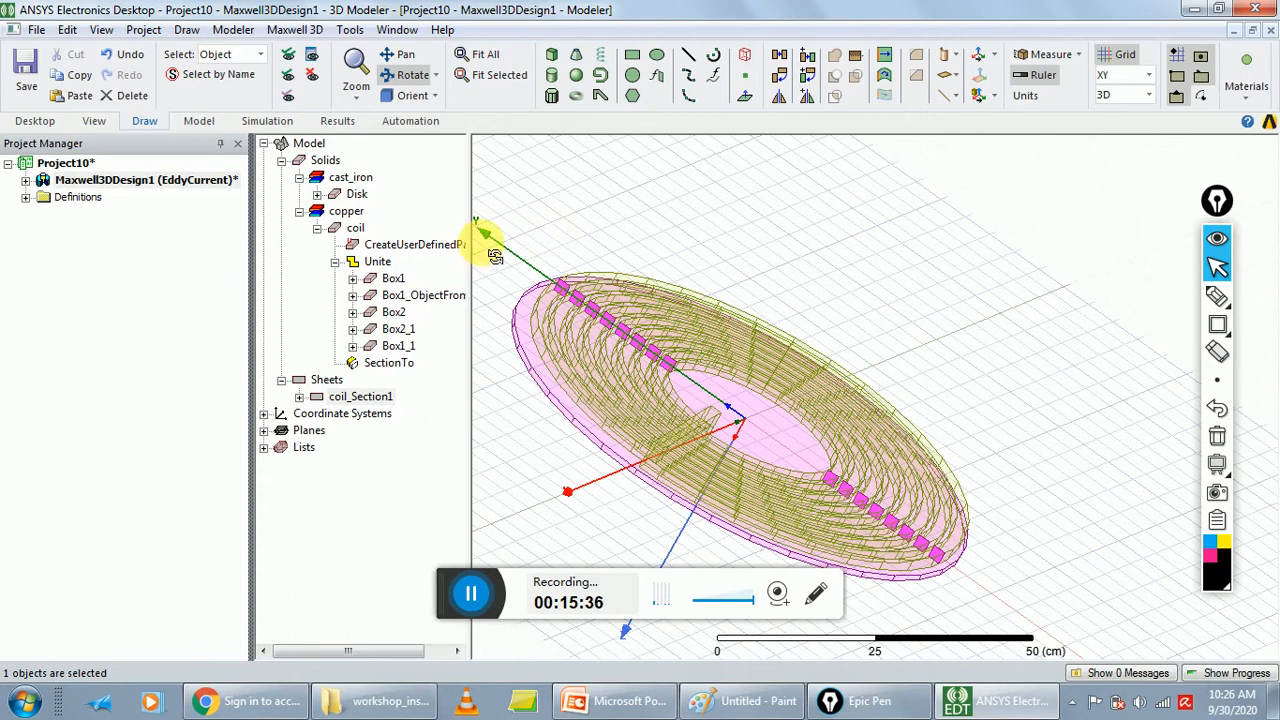
double_click(362, 397)
click(529, 227)
click(529, 227)
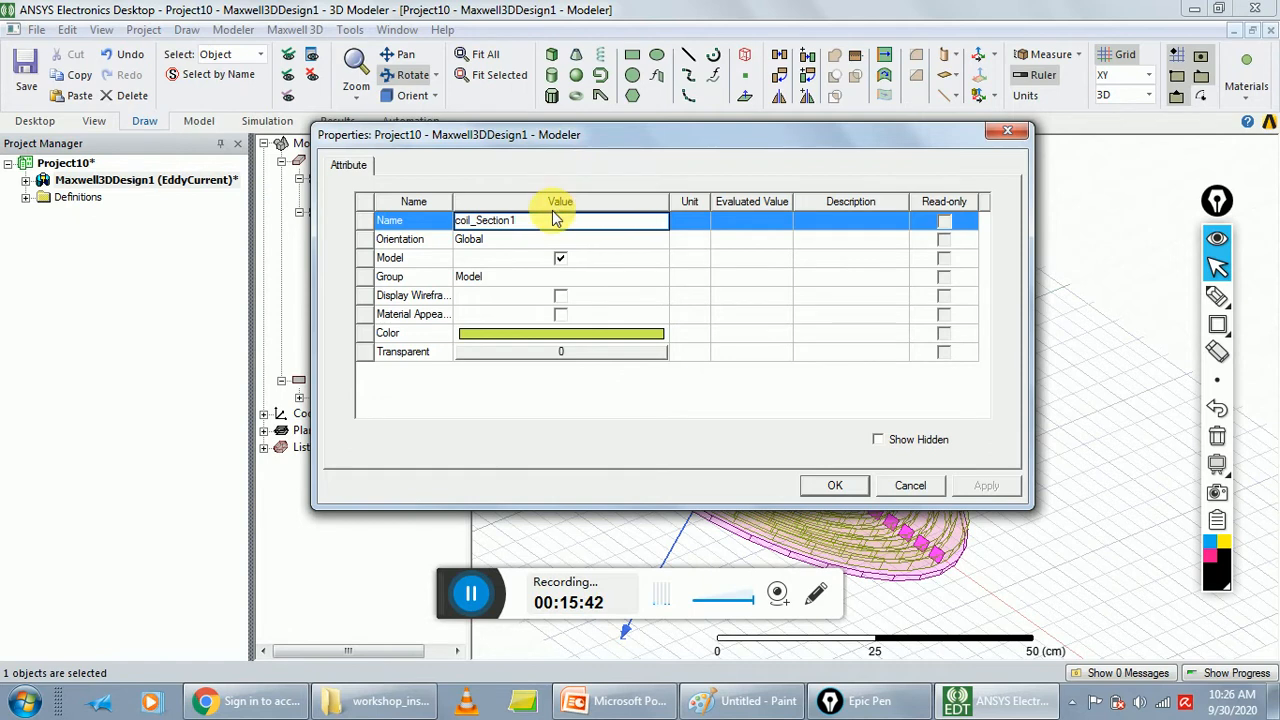
key(BackSpace)
key(BackSpace)
key(BackSpace)
key(BackSpace)
key(BackSpace)
key(BackSpace)
key(BackSpace)
text(terminal)
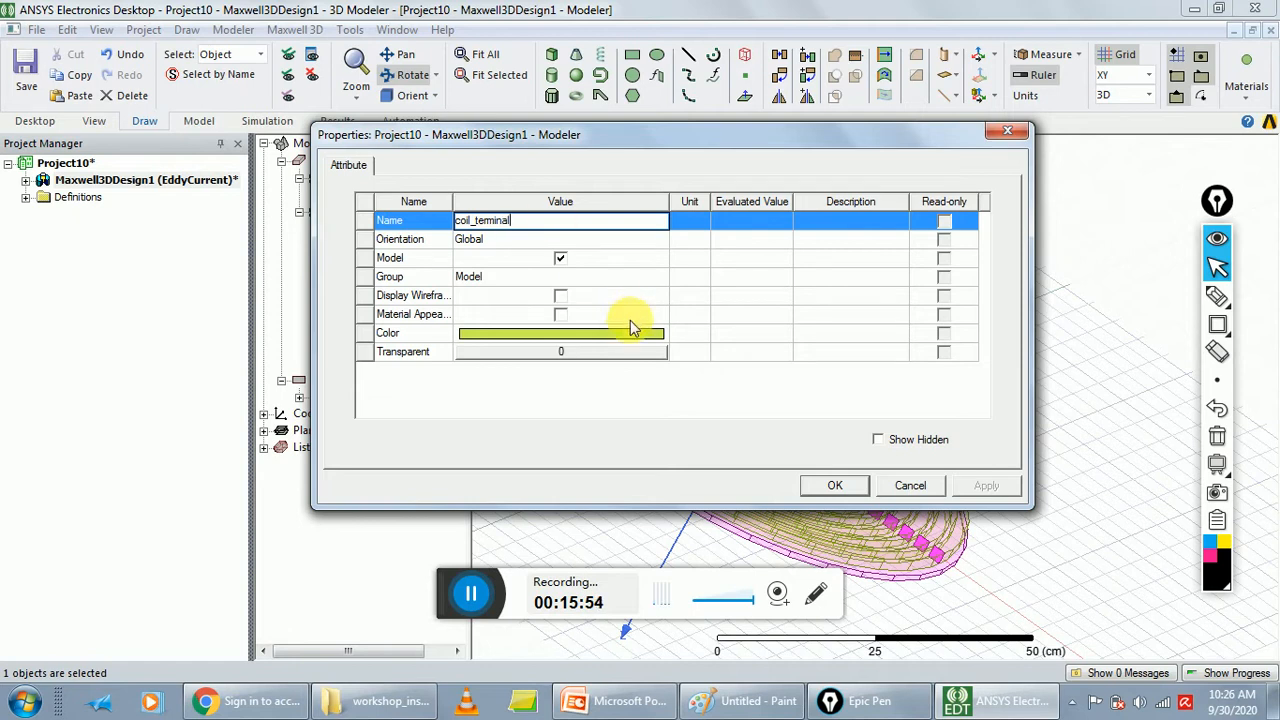
click(837, 482)
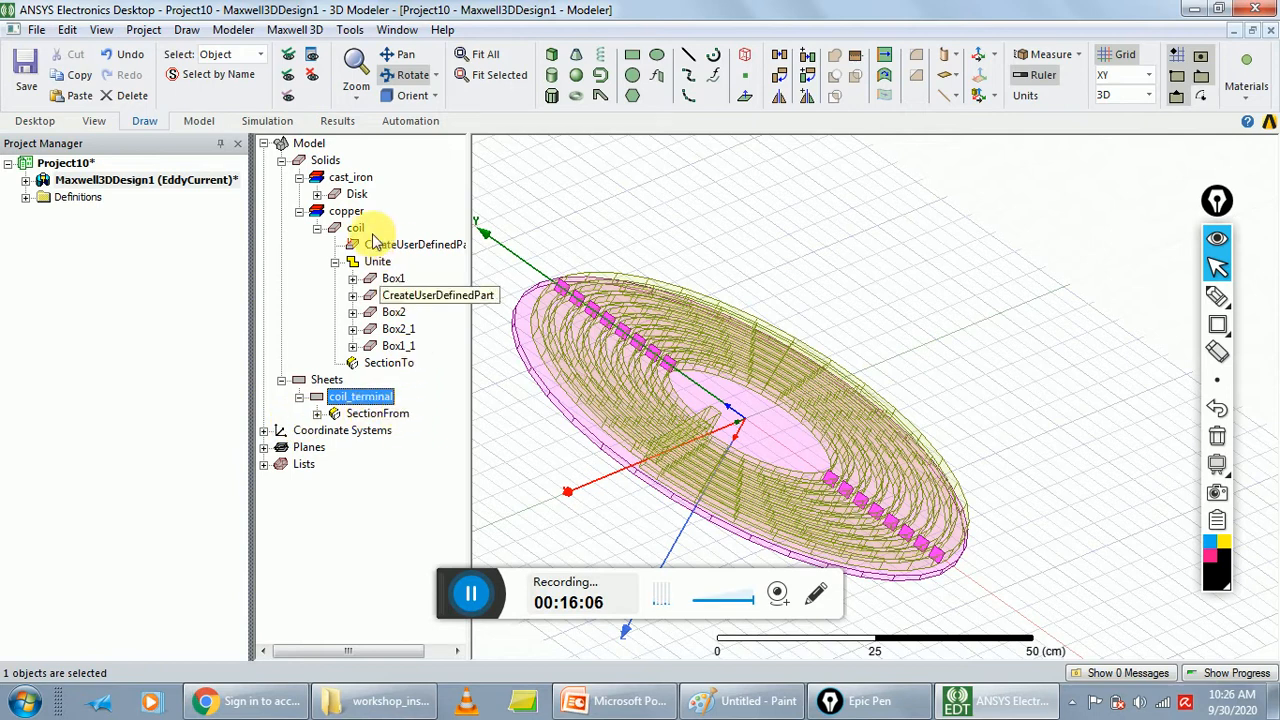
Separate the coil_terminal sheet into individual bodies and delete coil_terminal_Separate1 through coil_terminal_Separate15, keeping only coil_terminal
click(240, 32)
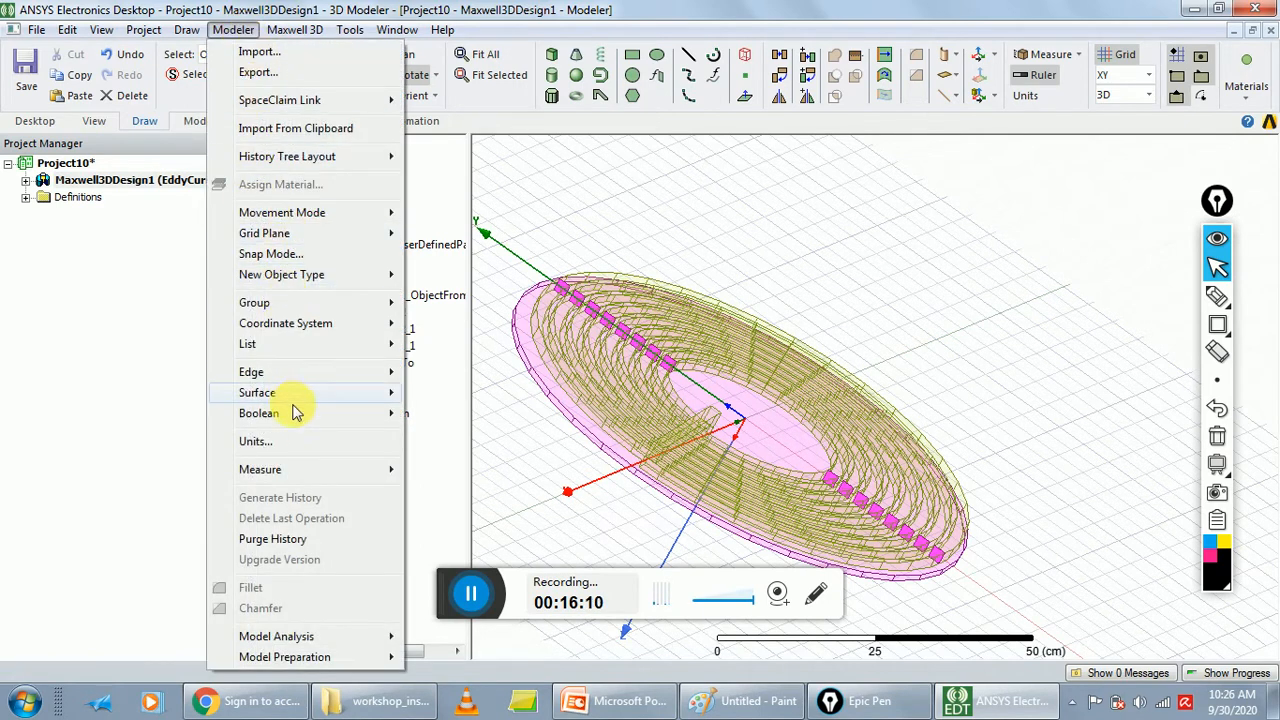
mouse_move(297, 414)
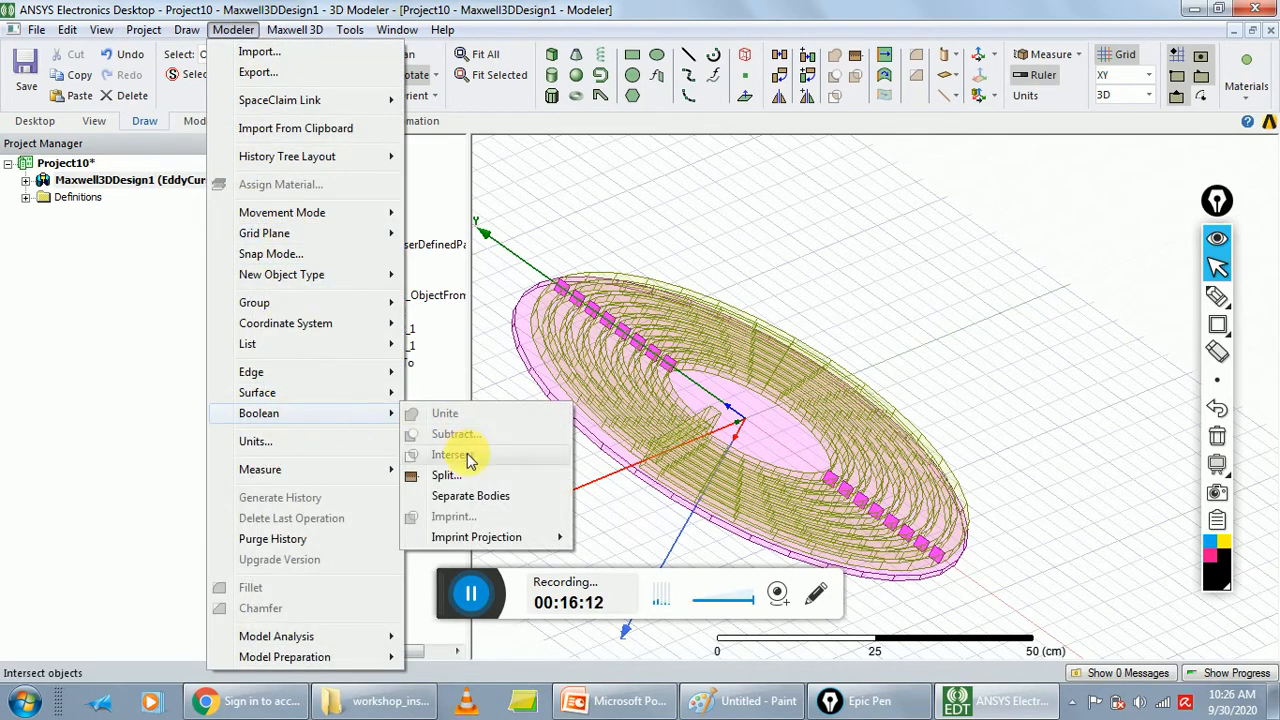
click(491, 499)
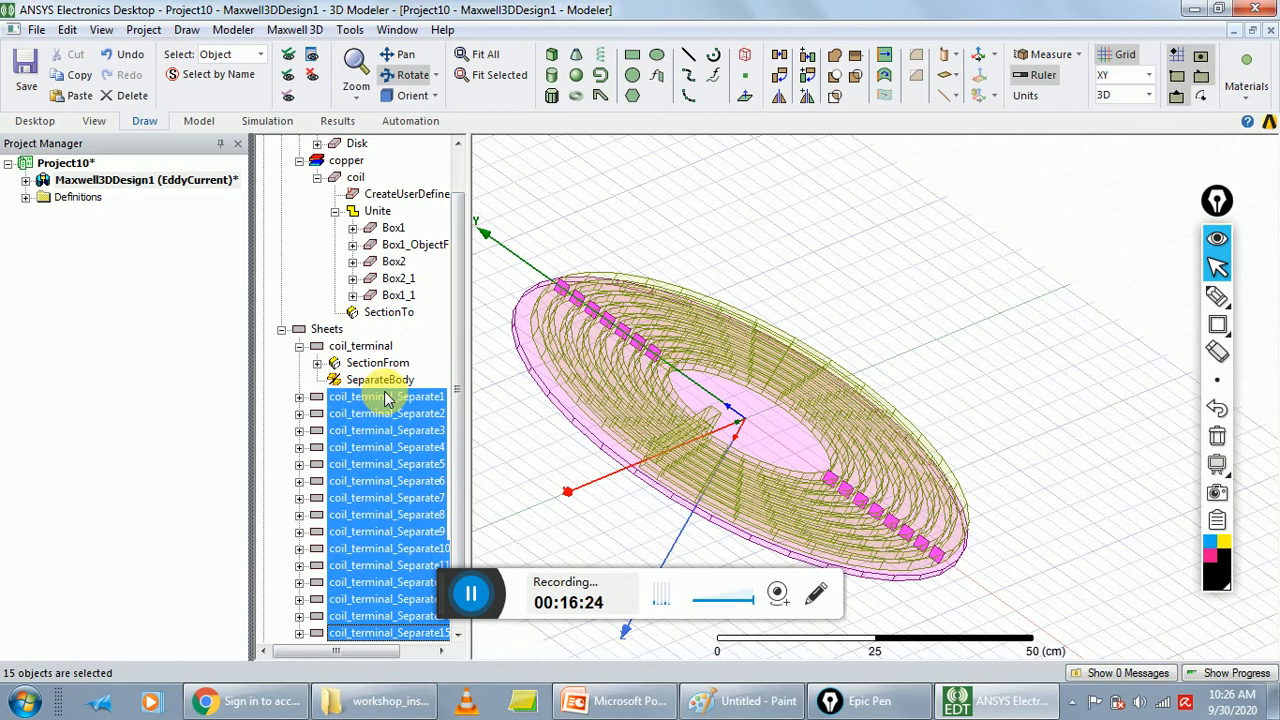
key(Delete)
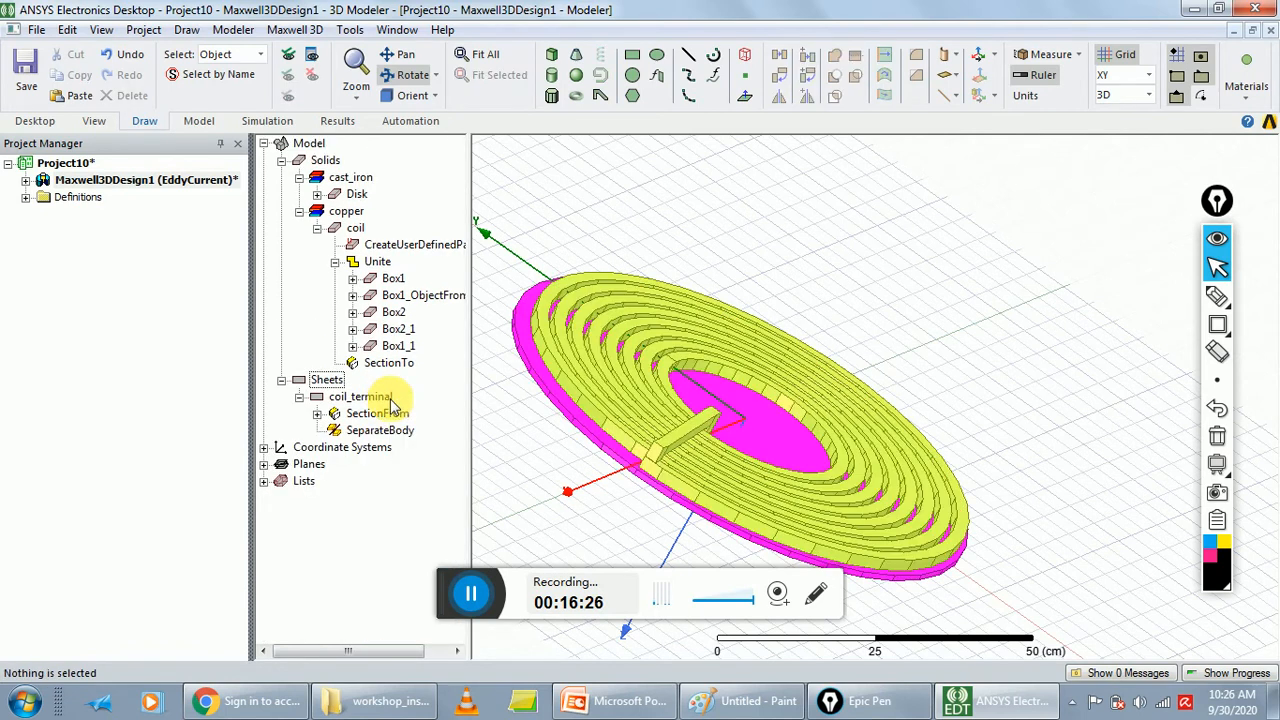
click(384, 400)
click(430, 398)
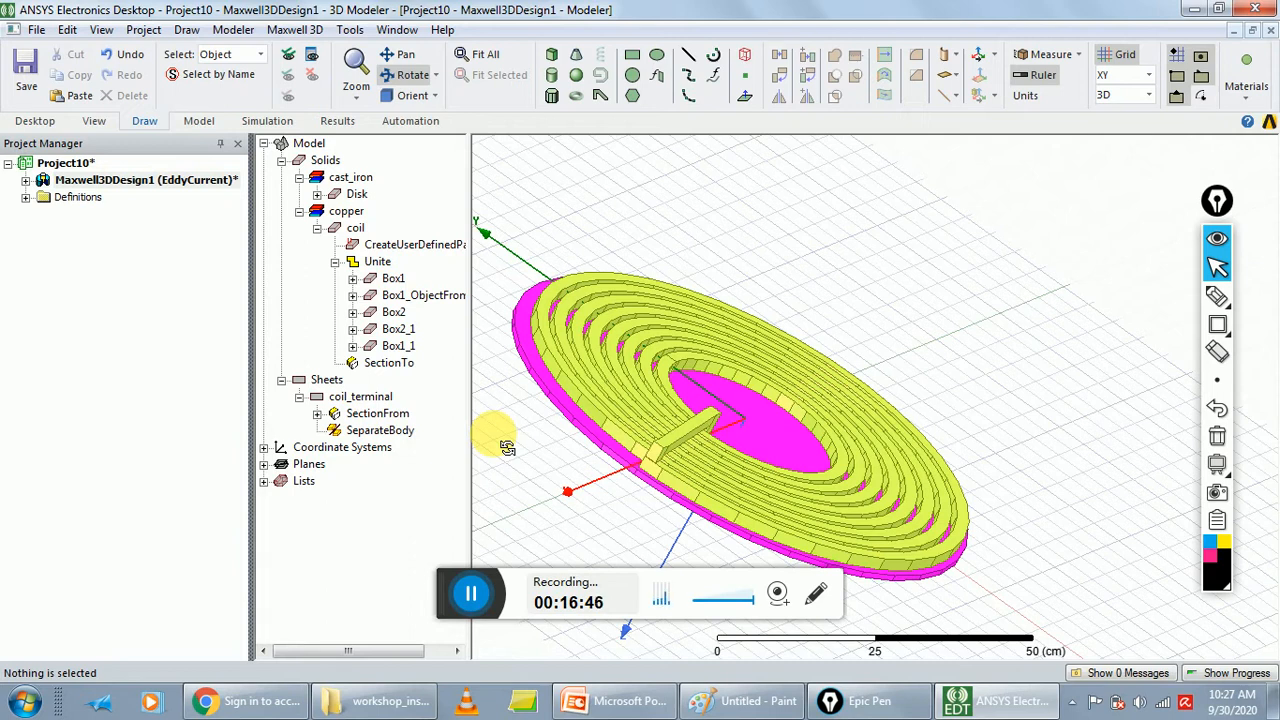
Assign a solid current excitation of 120 A to the coil_terminal sheet, keeping the name Current1
click(360, 397)
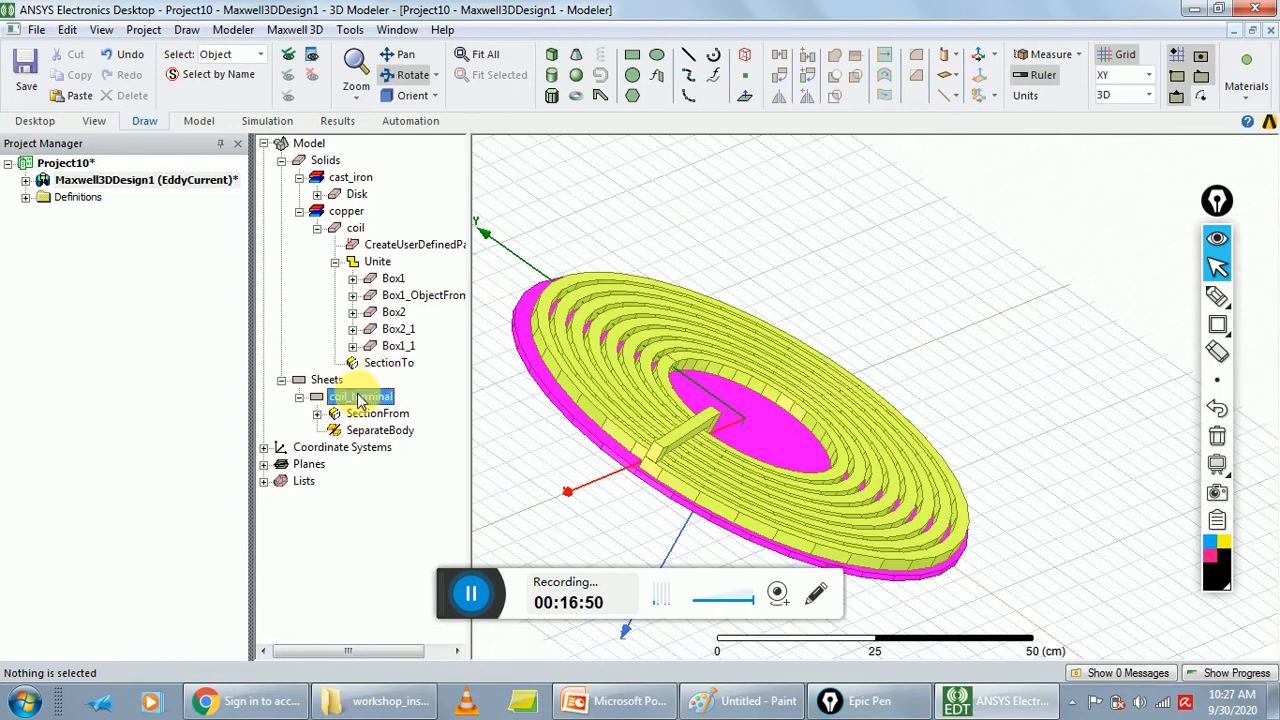
click(300, 32)
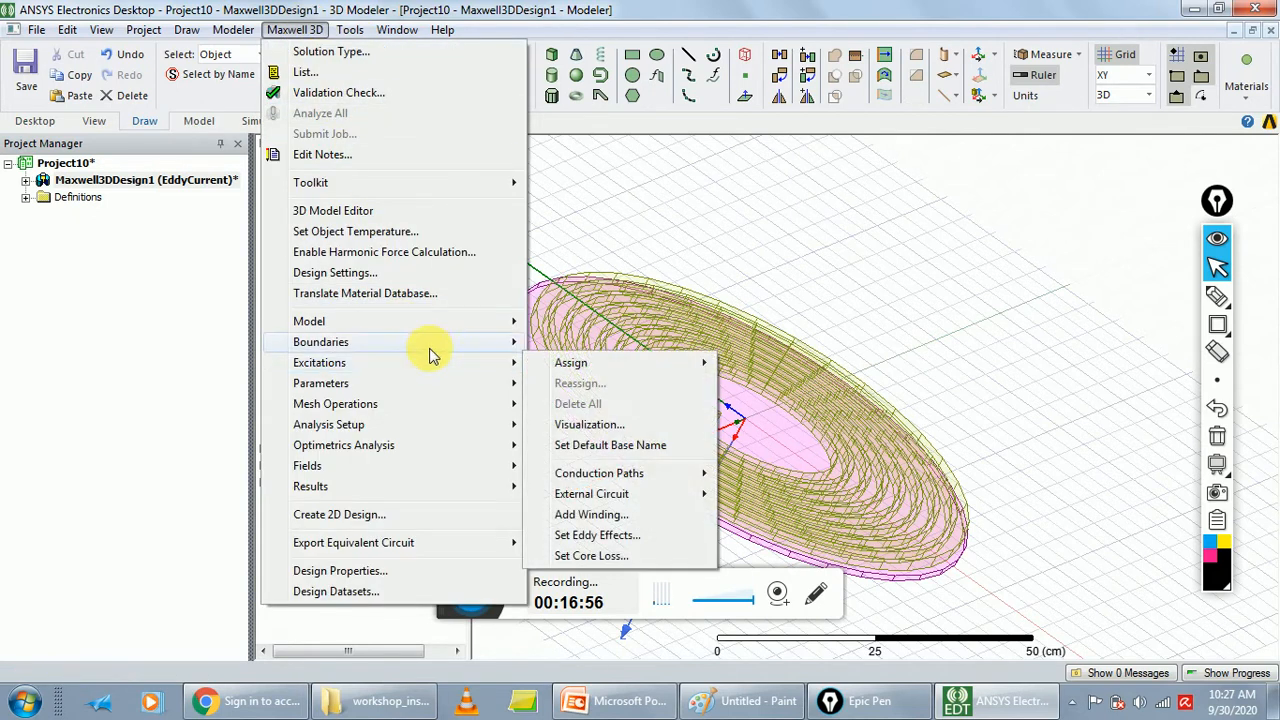
mouse_move(503, 369)
mouse_move(674, 363)
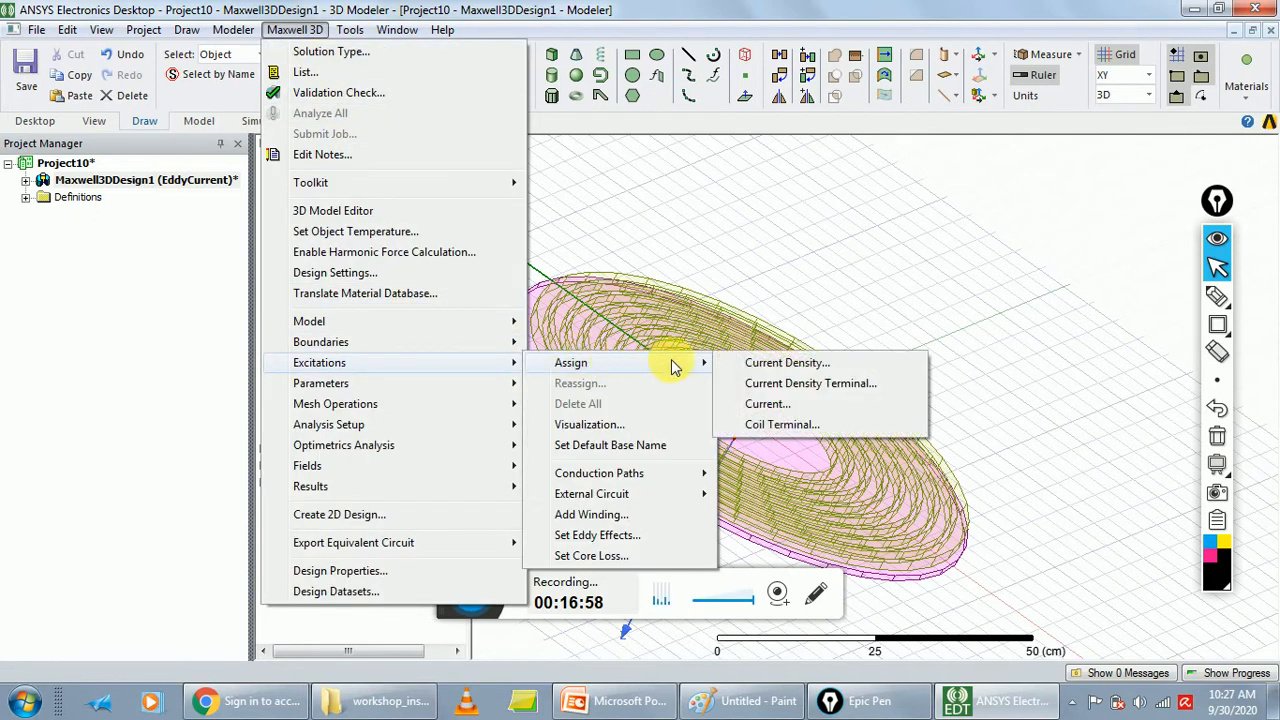
click(775, 402)
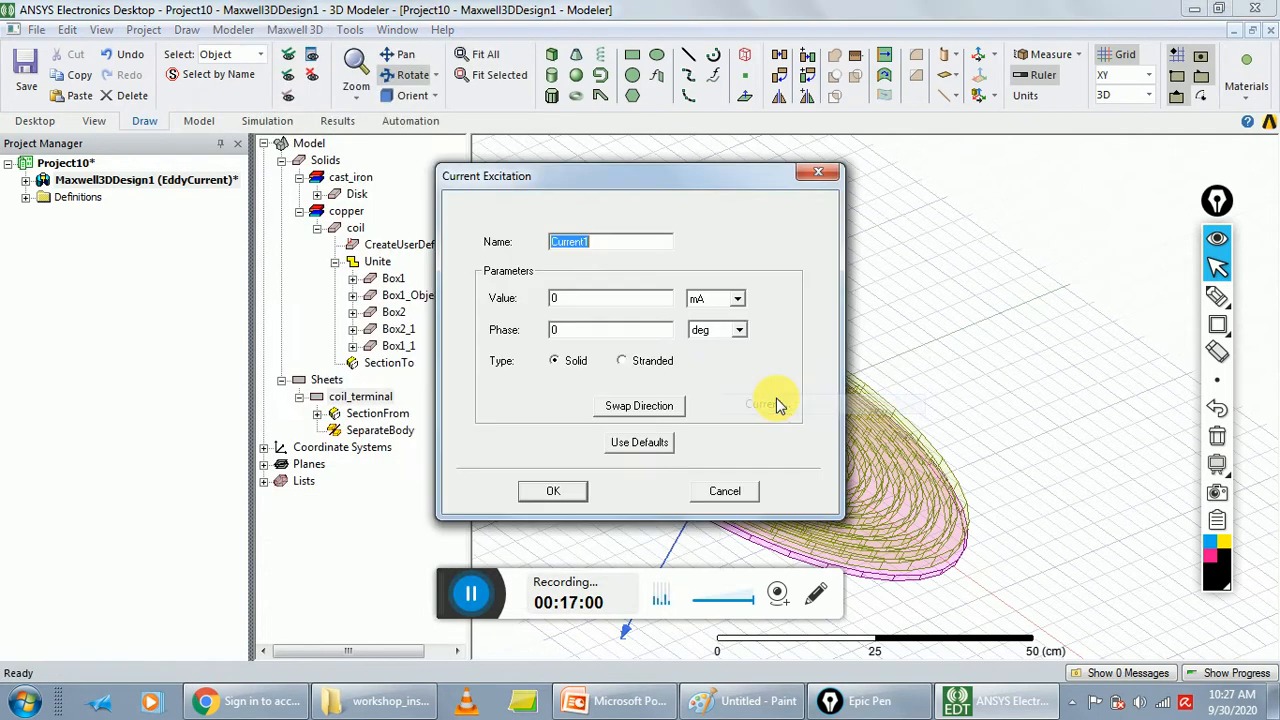
click(615, 243)
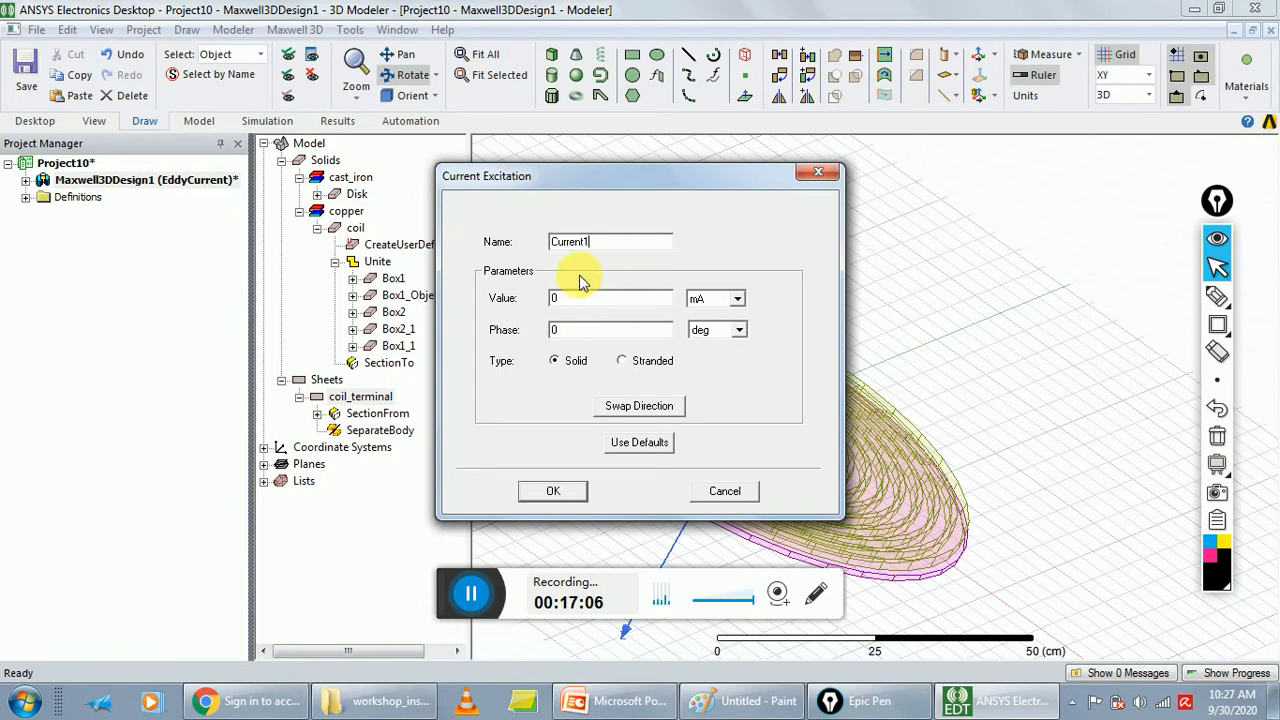
double_click(555, 299)
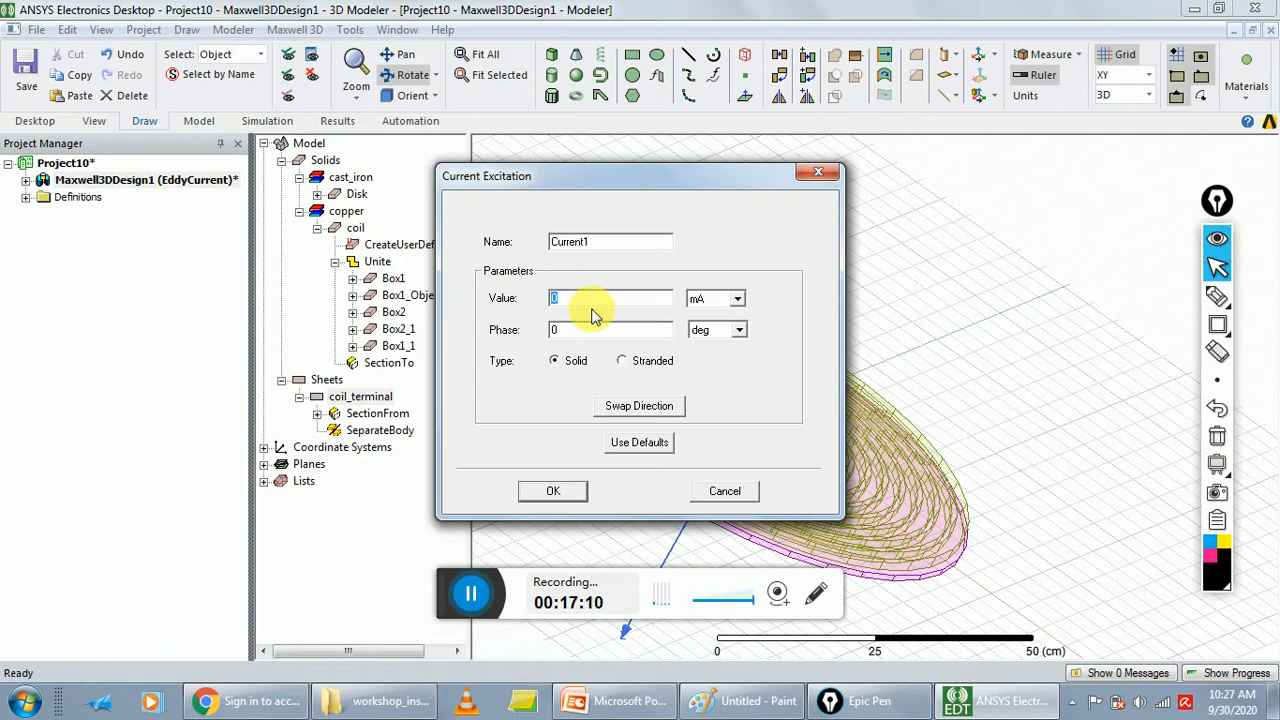
text(120)
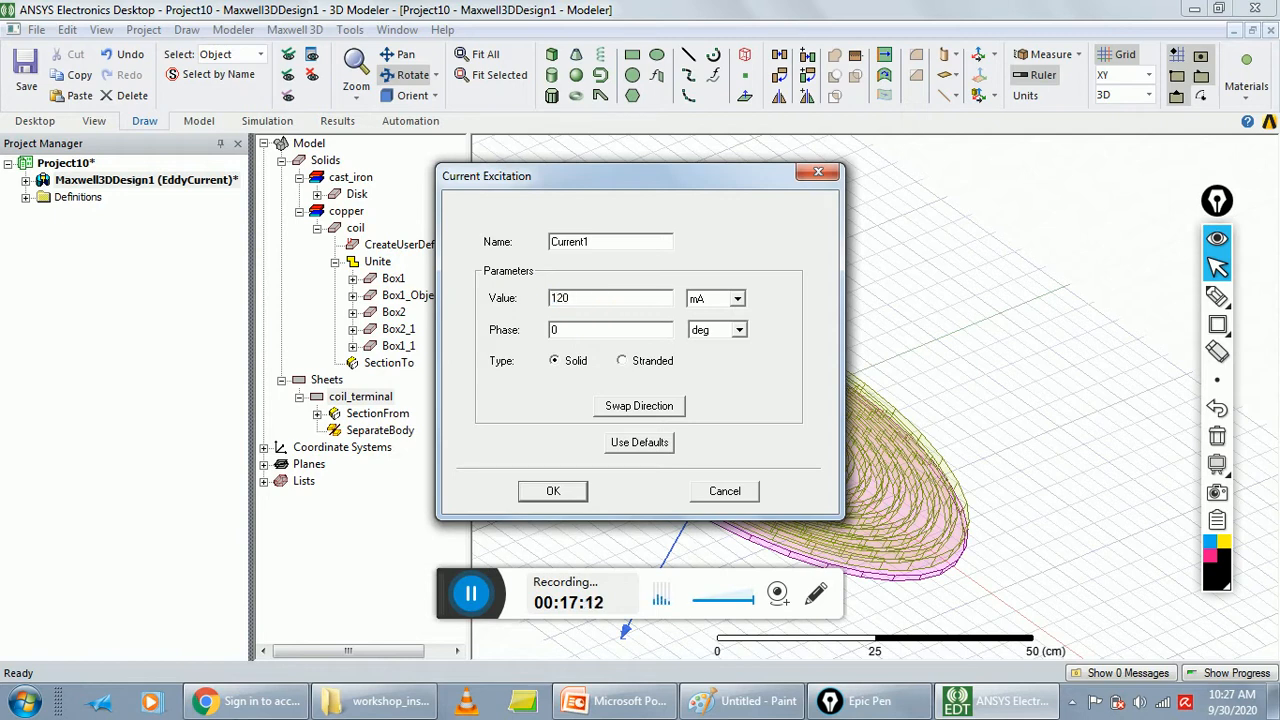
click(737, 299)
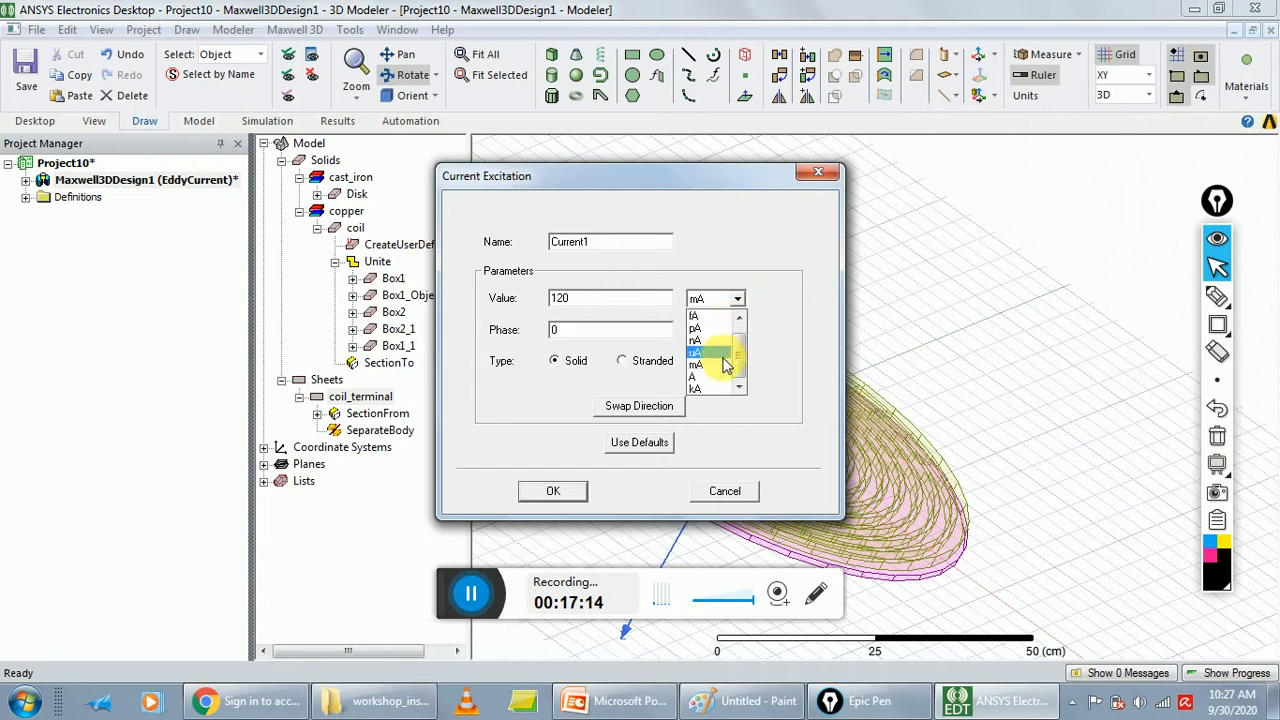
click(722, 377)
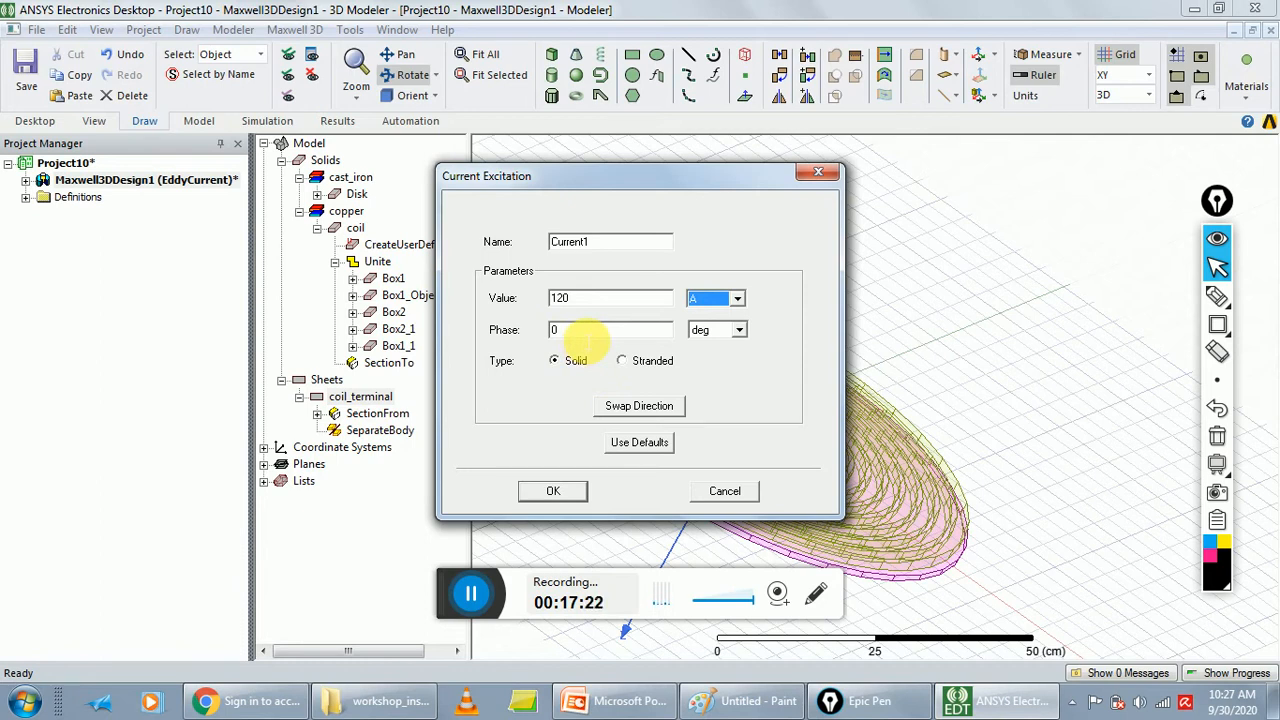
click(557, 492)
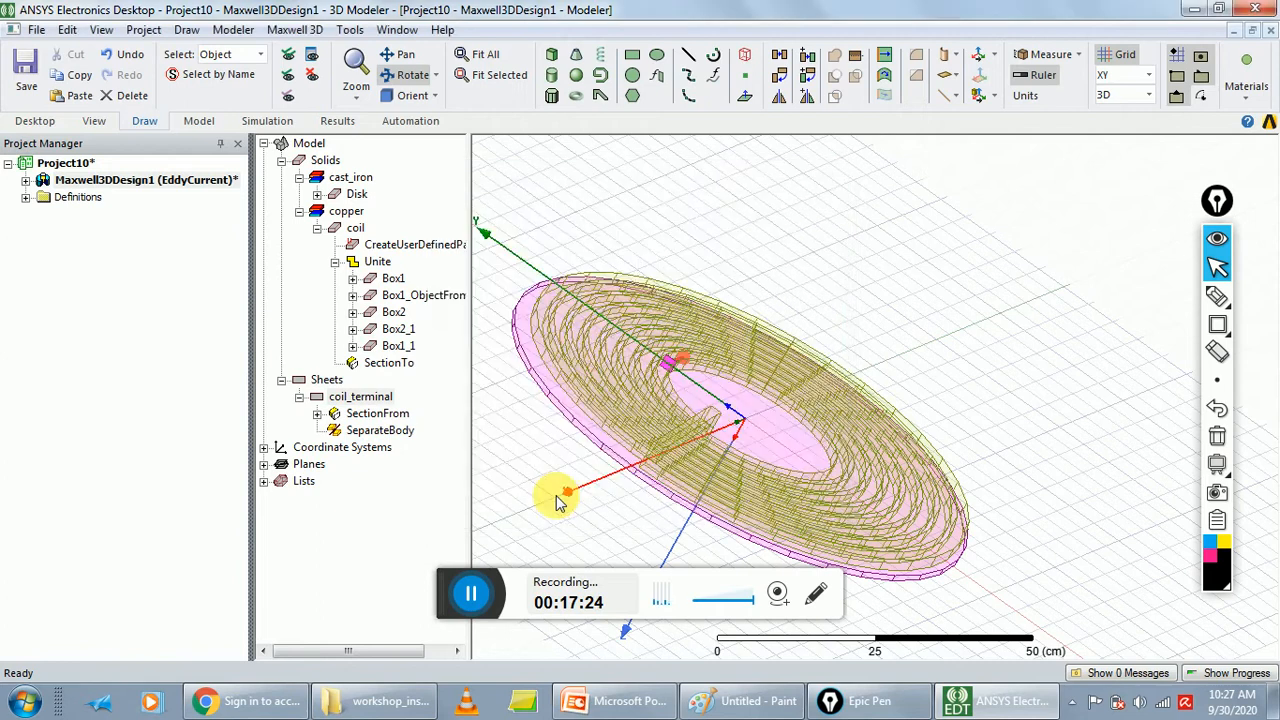
click(568, 507)
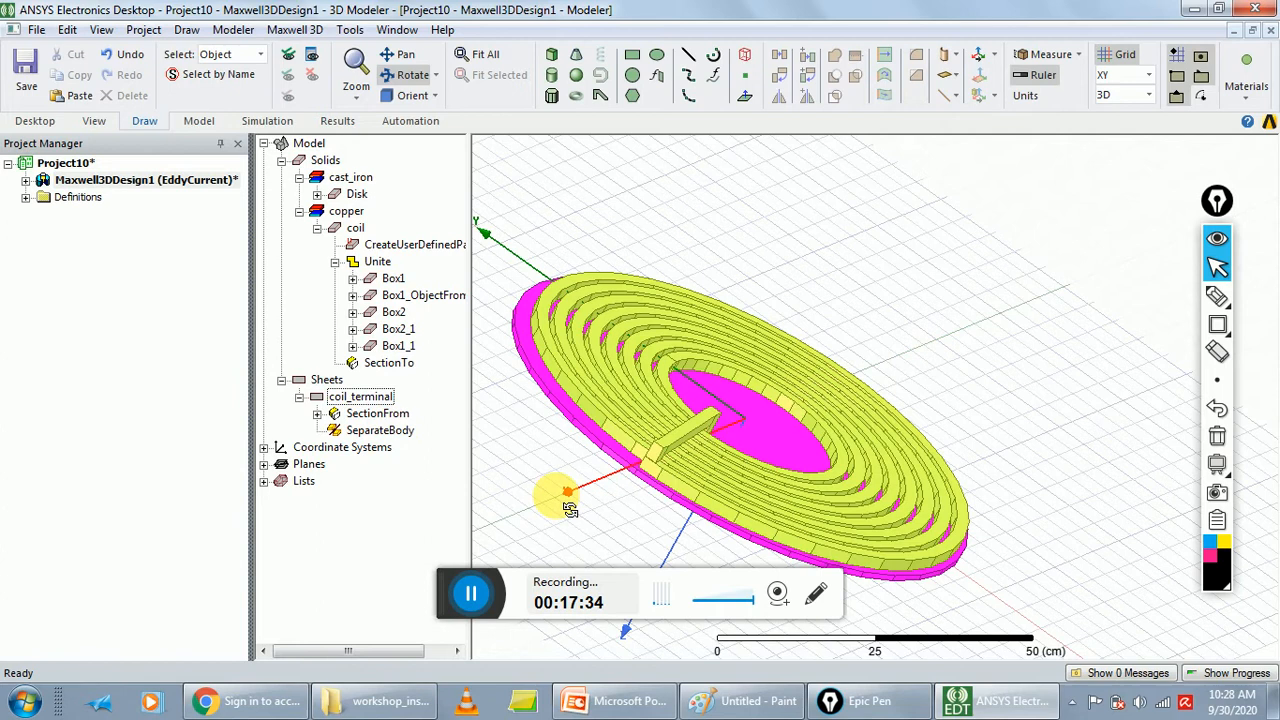
click(570, 510)
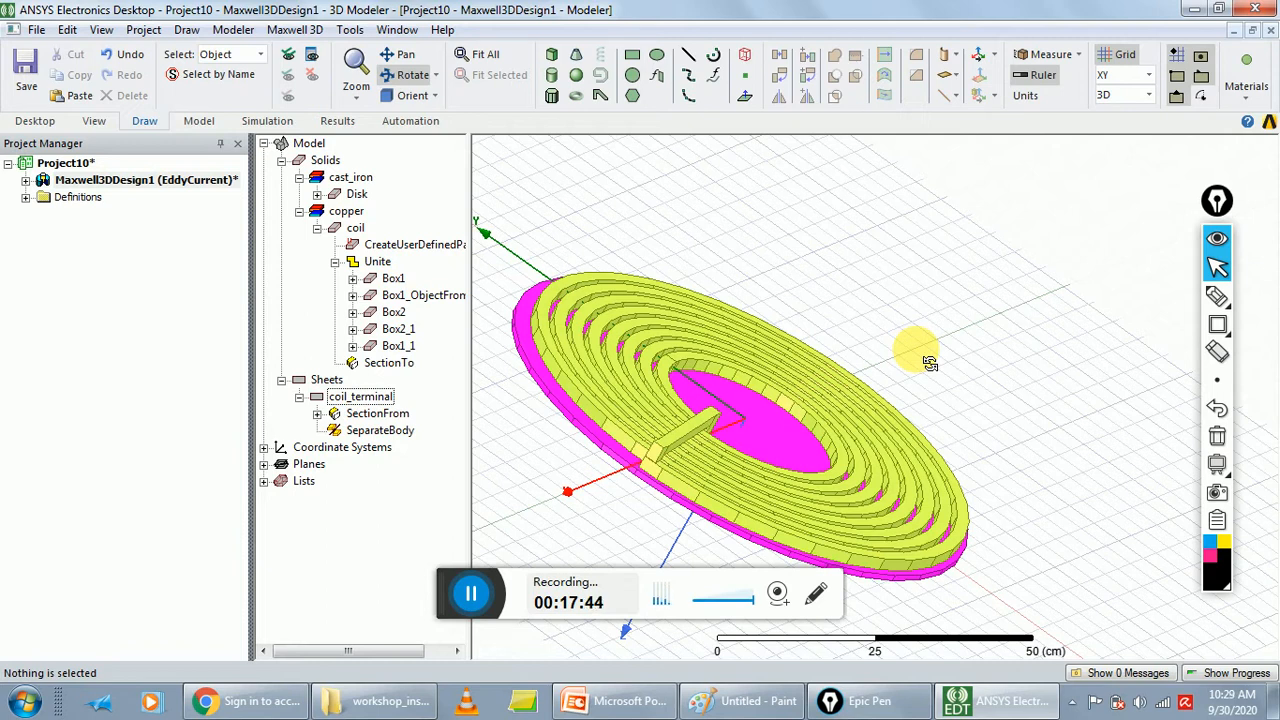
Switch to face selection and create a sheet object from the large flat face of the Disk that faces the coil
drag(930, 363, 862, 399)
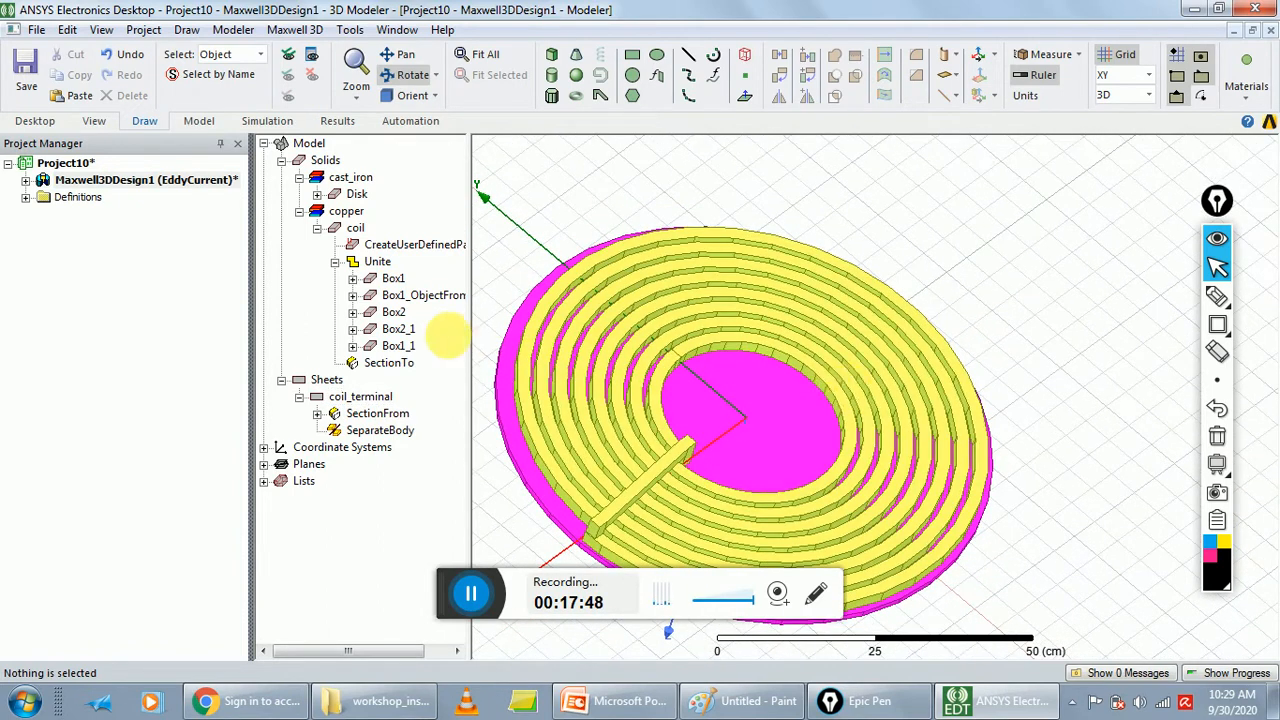
click(66, 29)
mouse_move(234, 366)
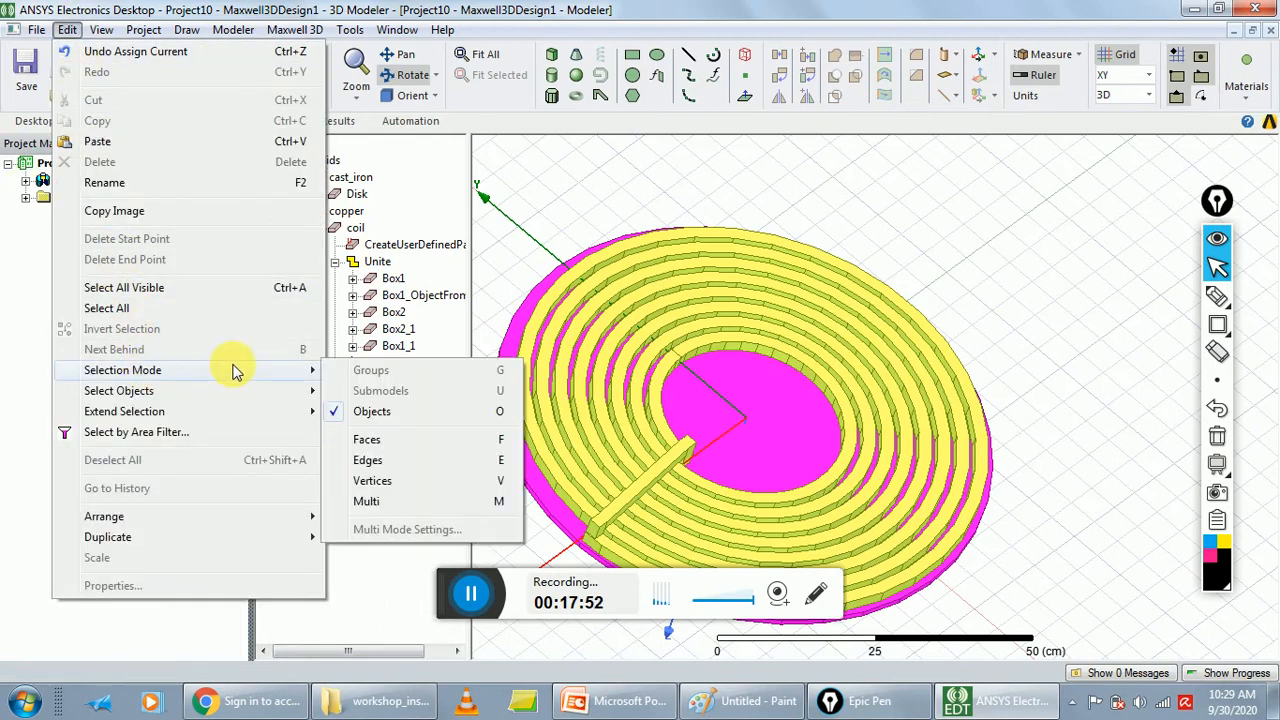
click(380, 446)
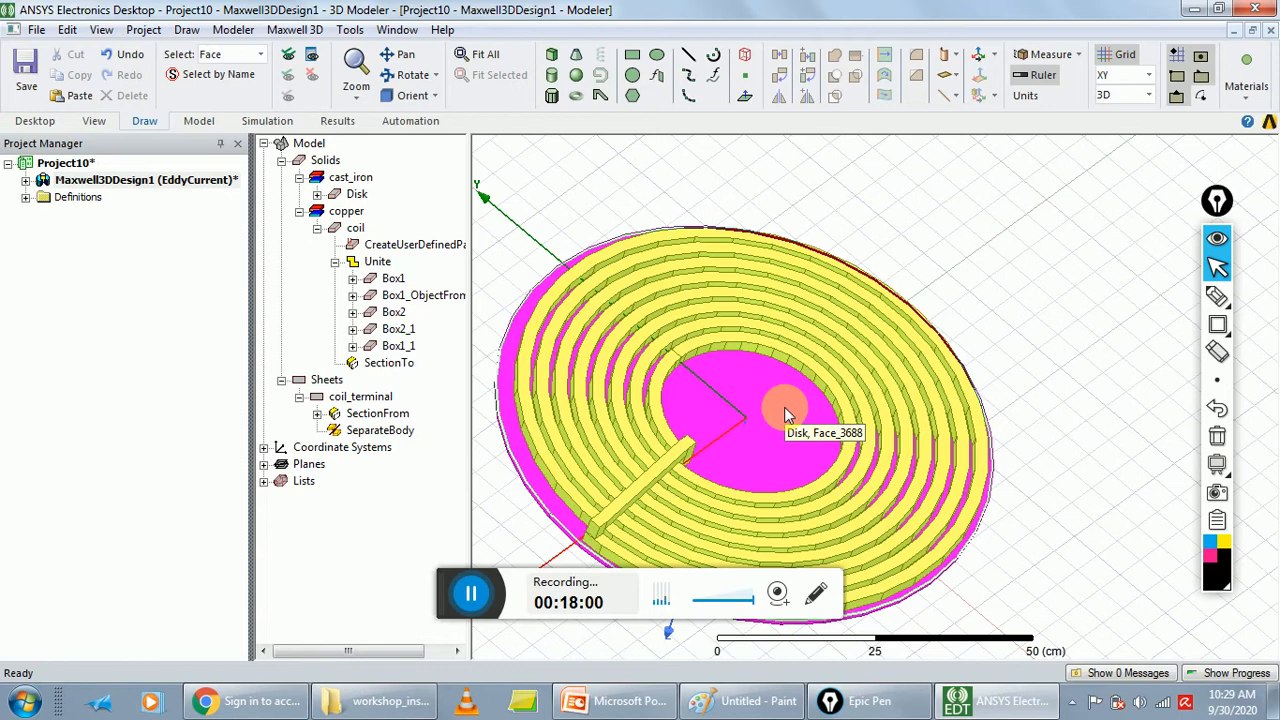
click(750, 428)
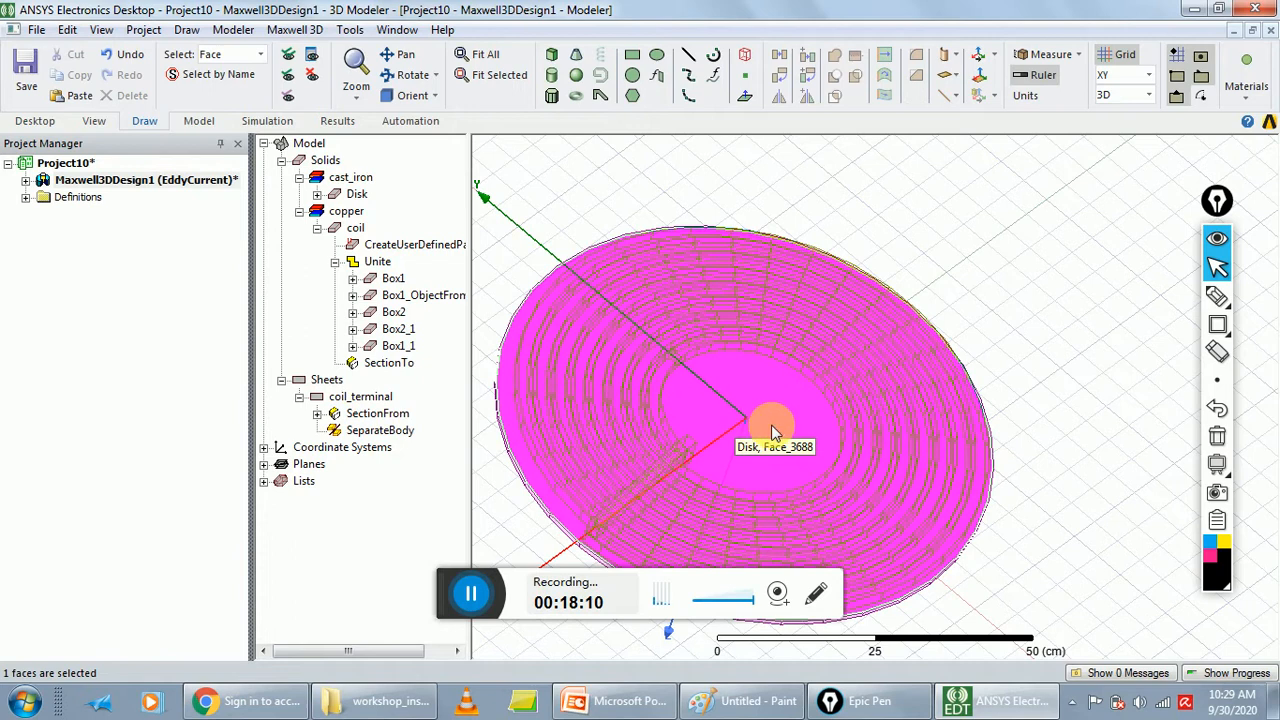
click(1258, 378)
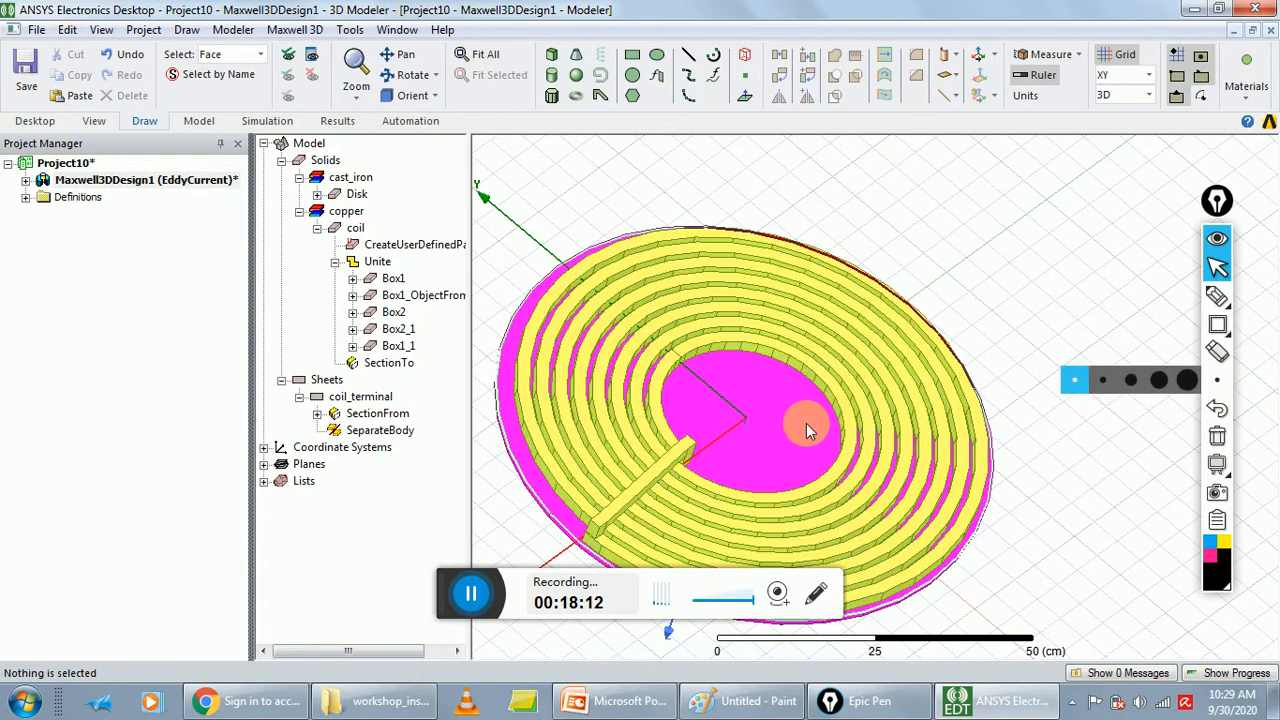
click(768, 436)
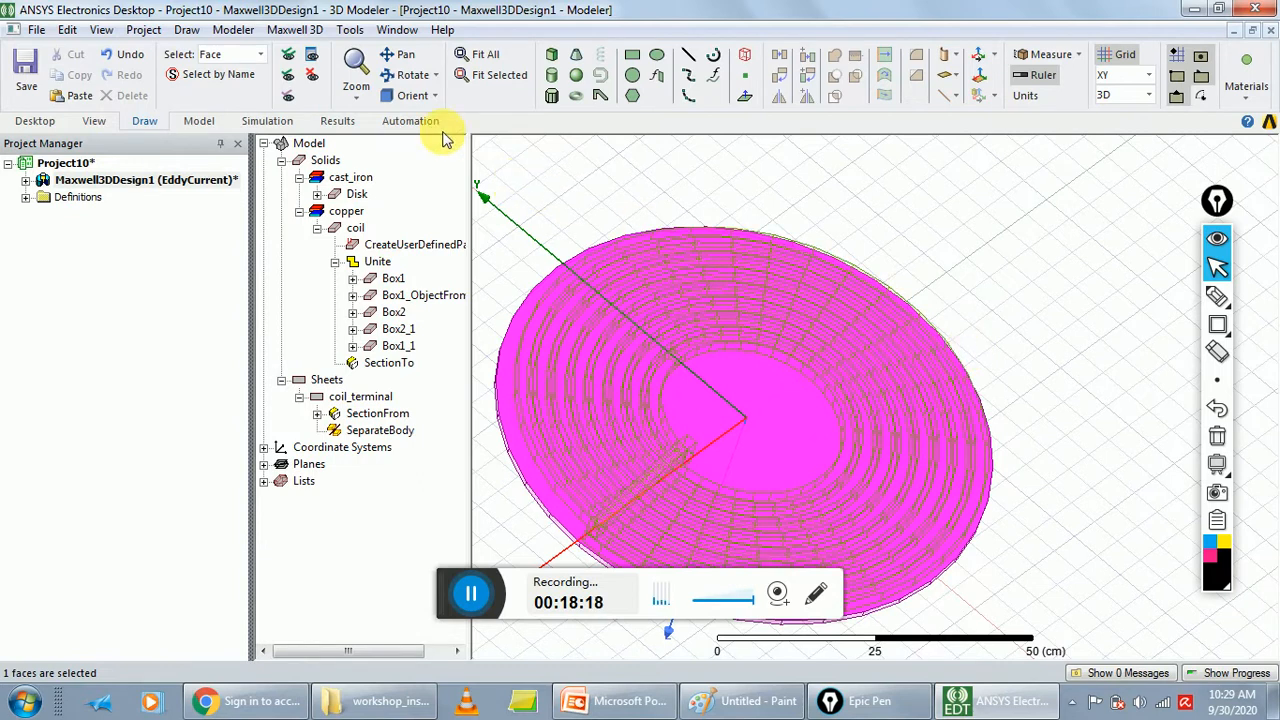
click(233, 29)
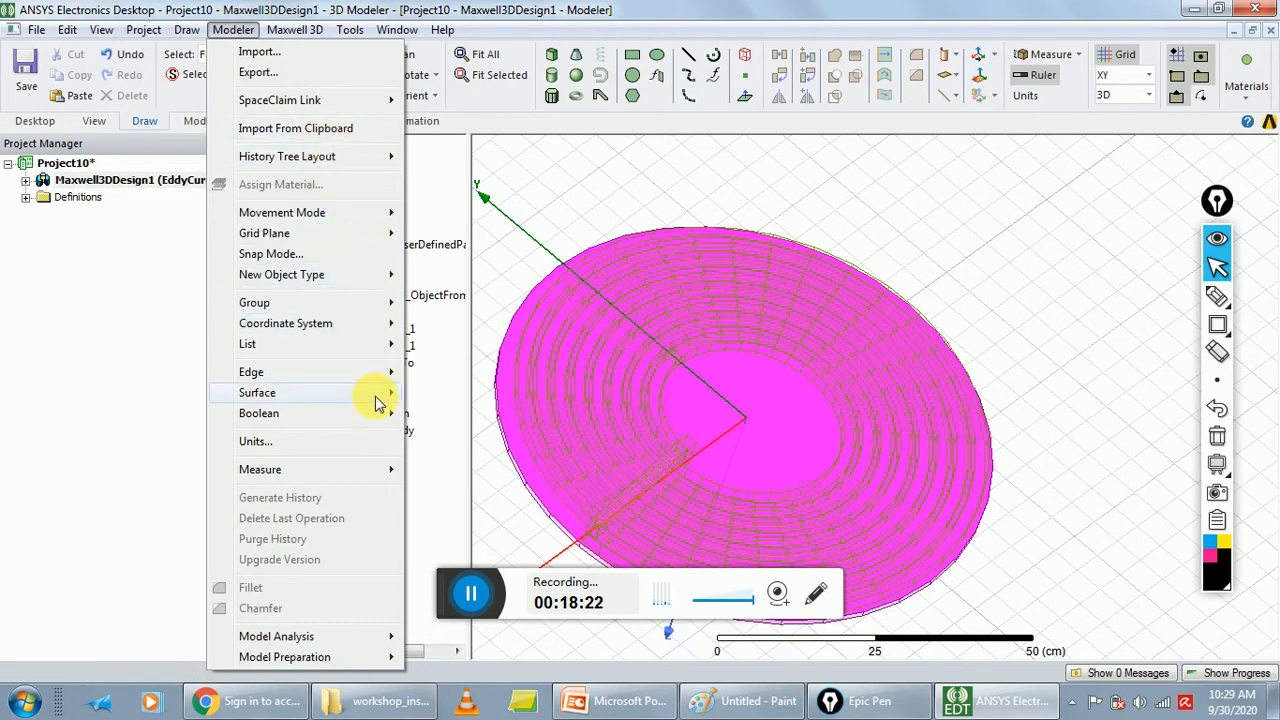
mouse_move(397, 400)
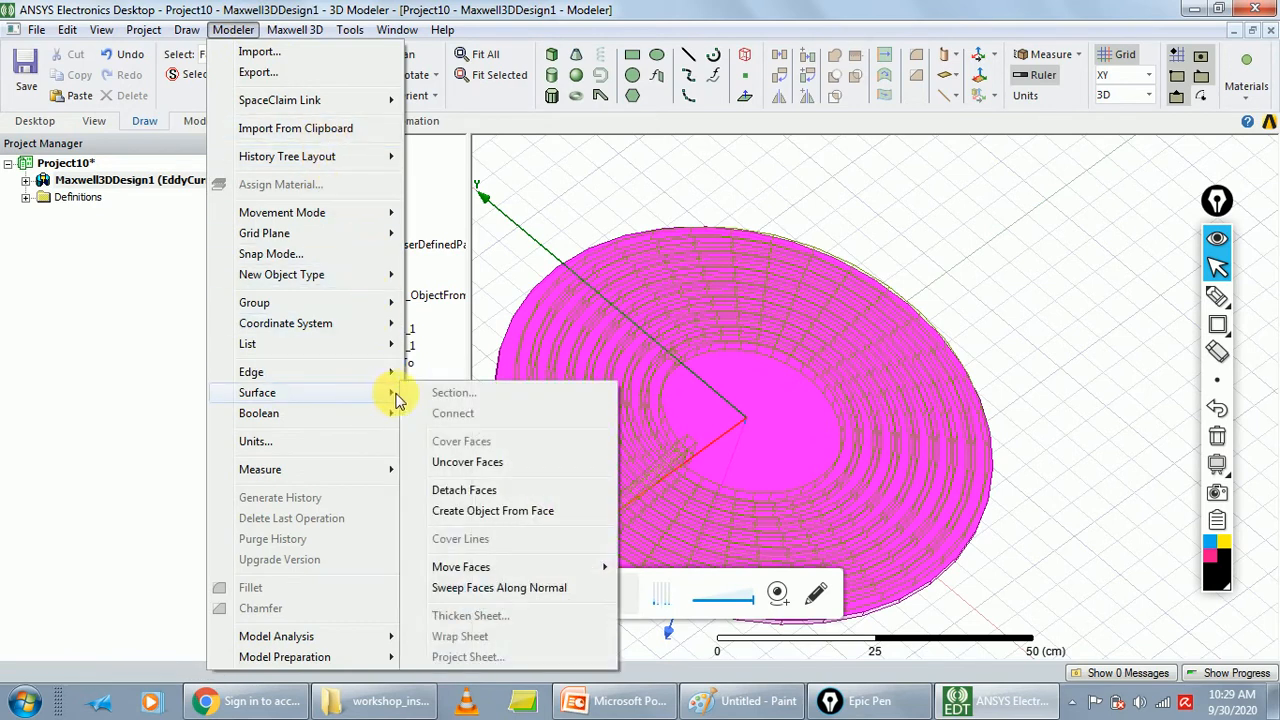
click(494, 511)
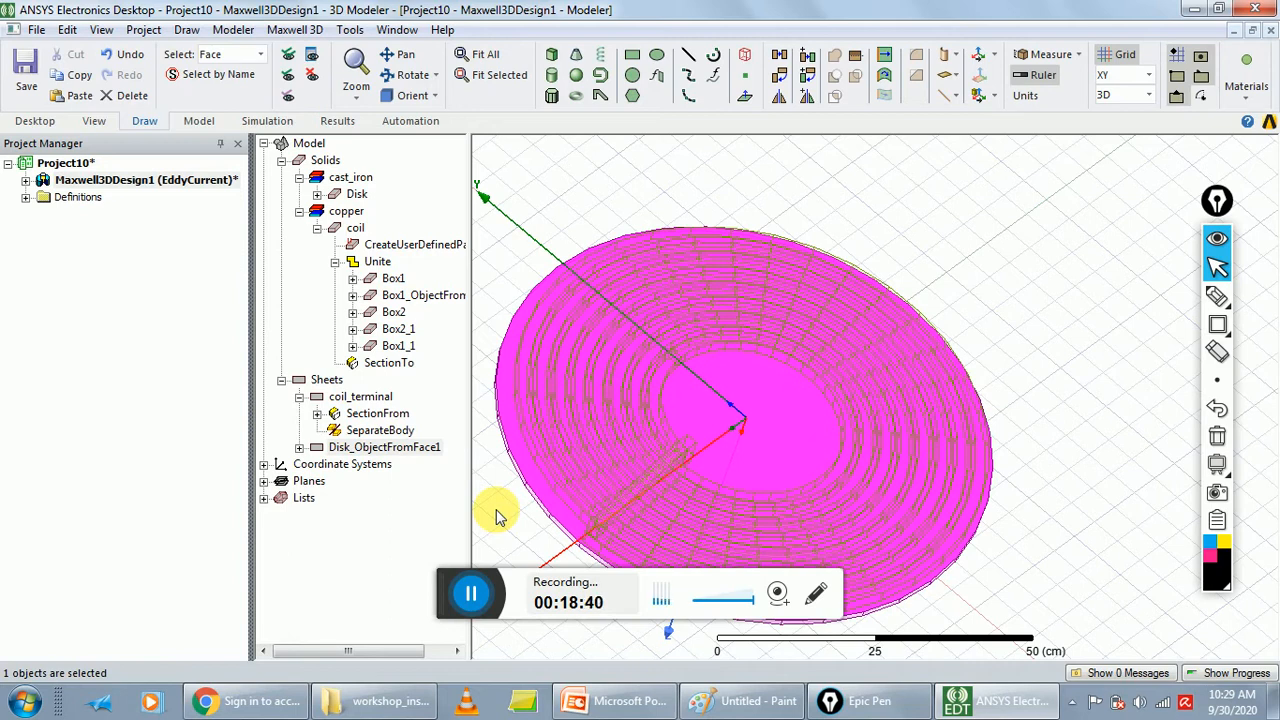
Move the Disk_ObjectFromFace1 sheet along Z from reference point 0, 0, 0, with zero X and Y offsets
click(385, 449)
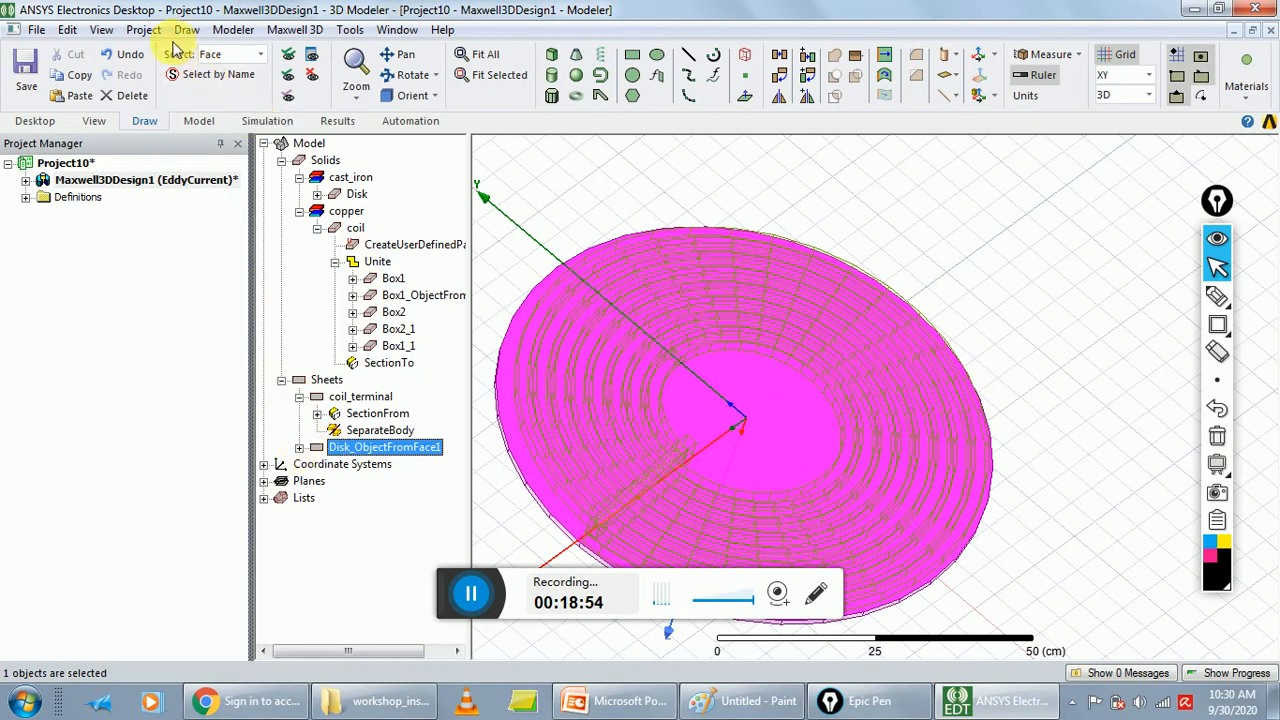
click(68, 30)
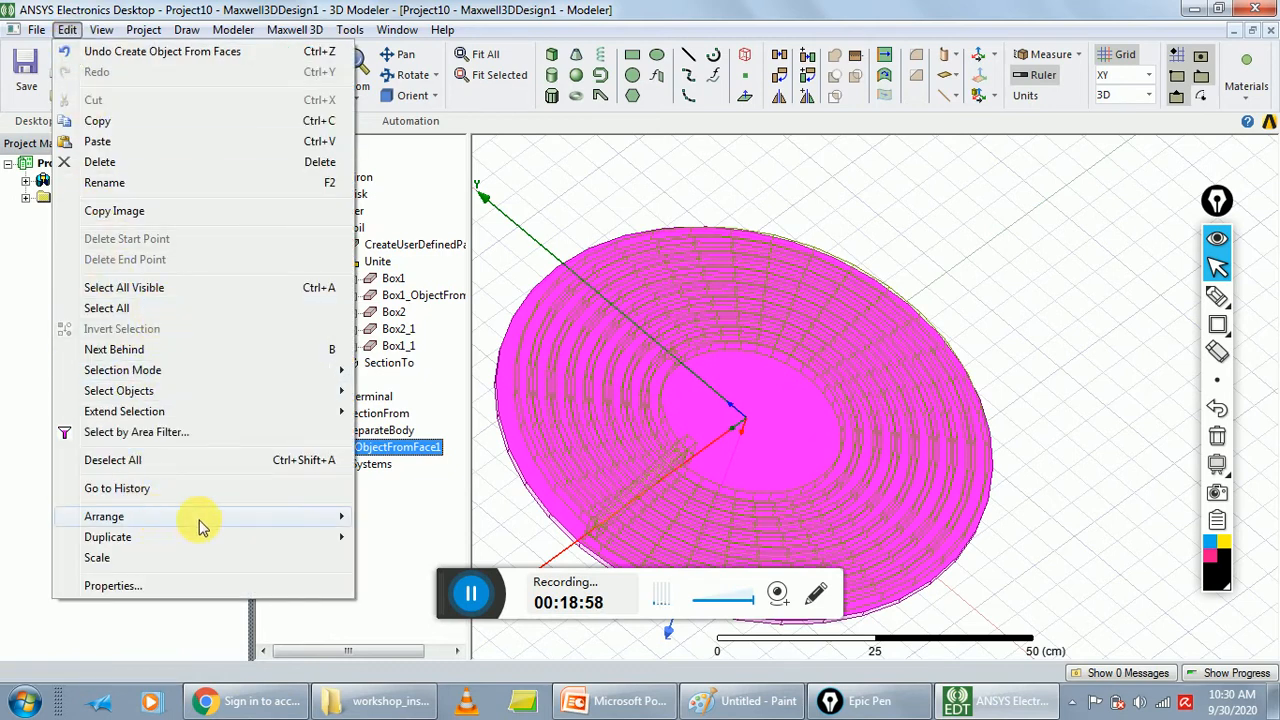
mouse_move(337, 518)
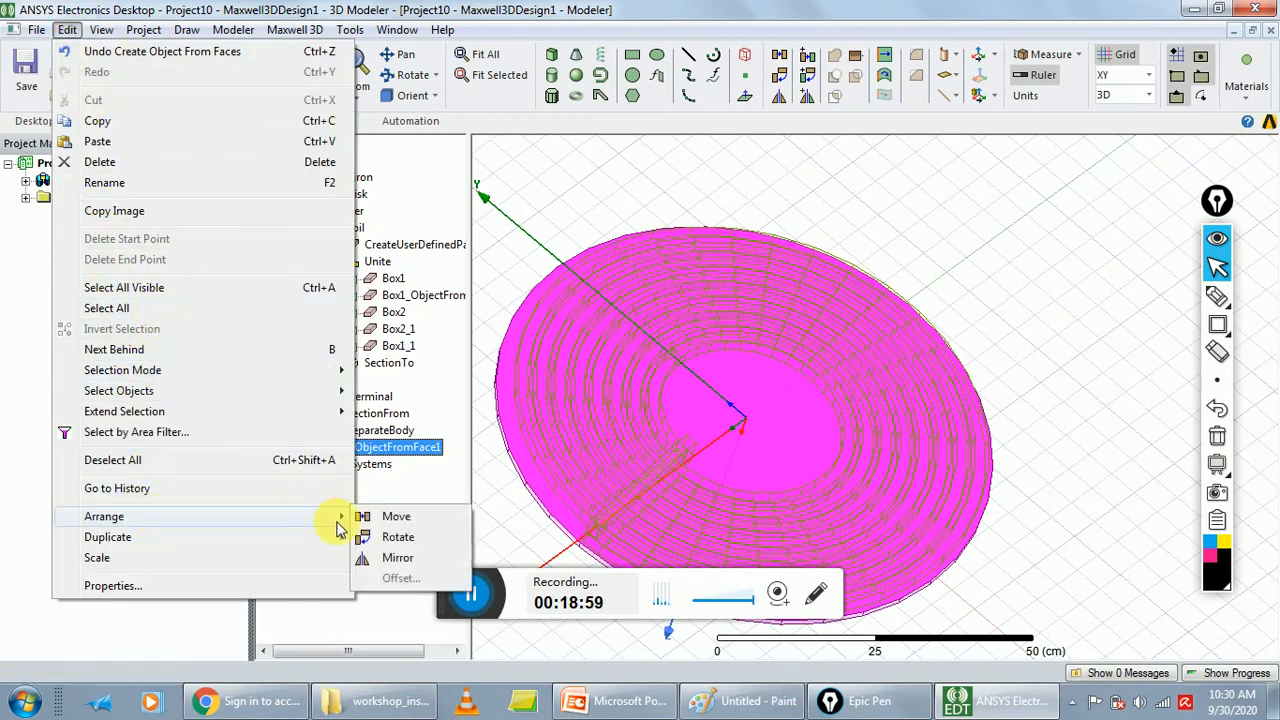
click(388, 522)
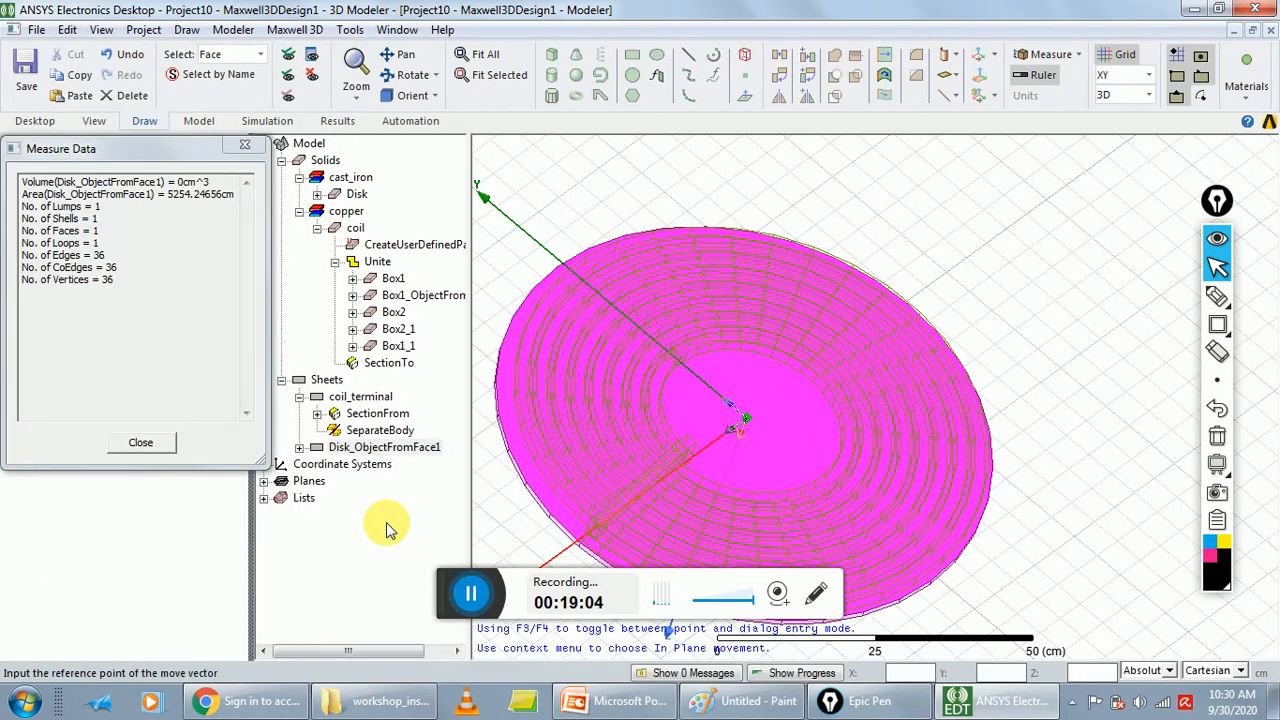
text(0)
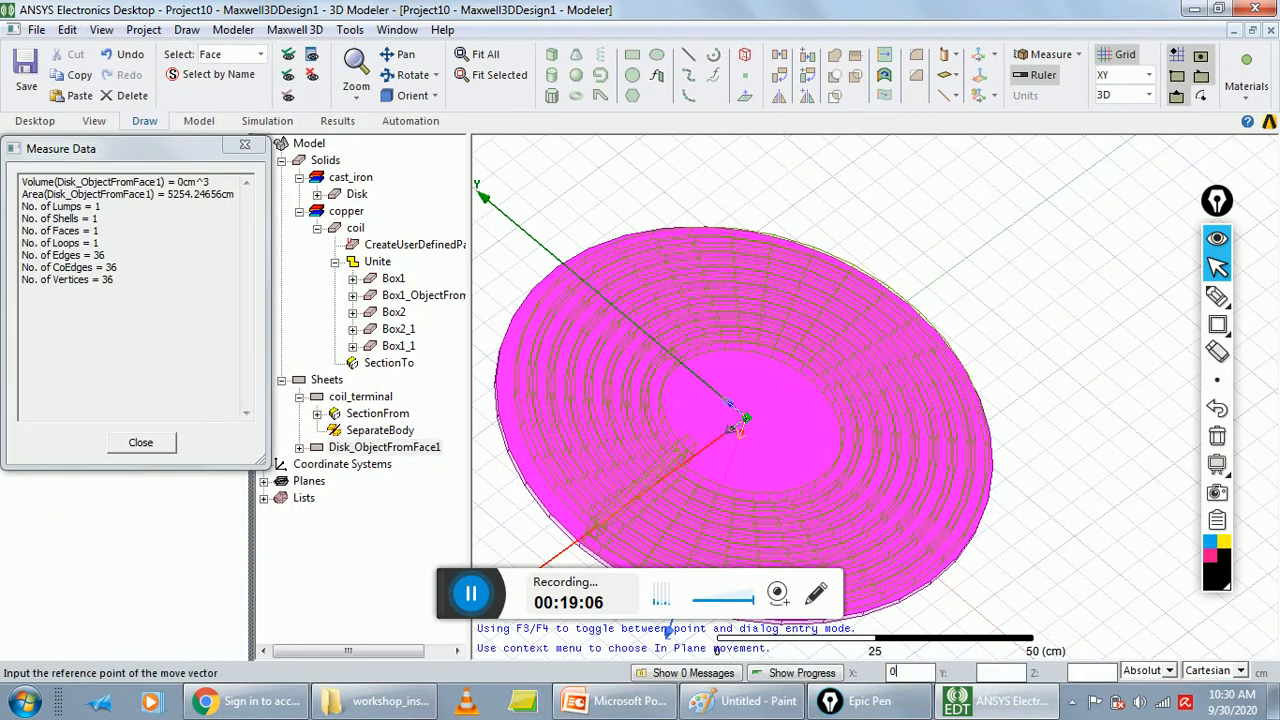
key(Tab)
text(0)
key(Tab)
text(0)
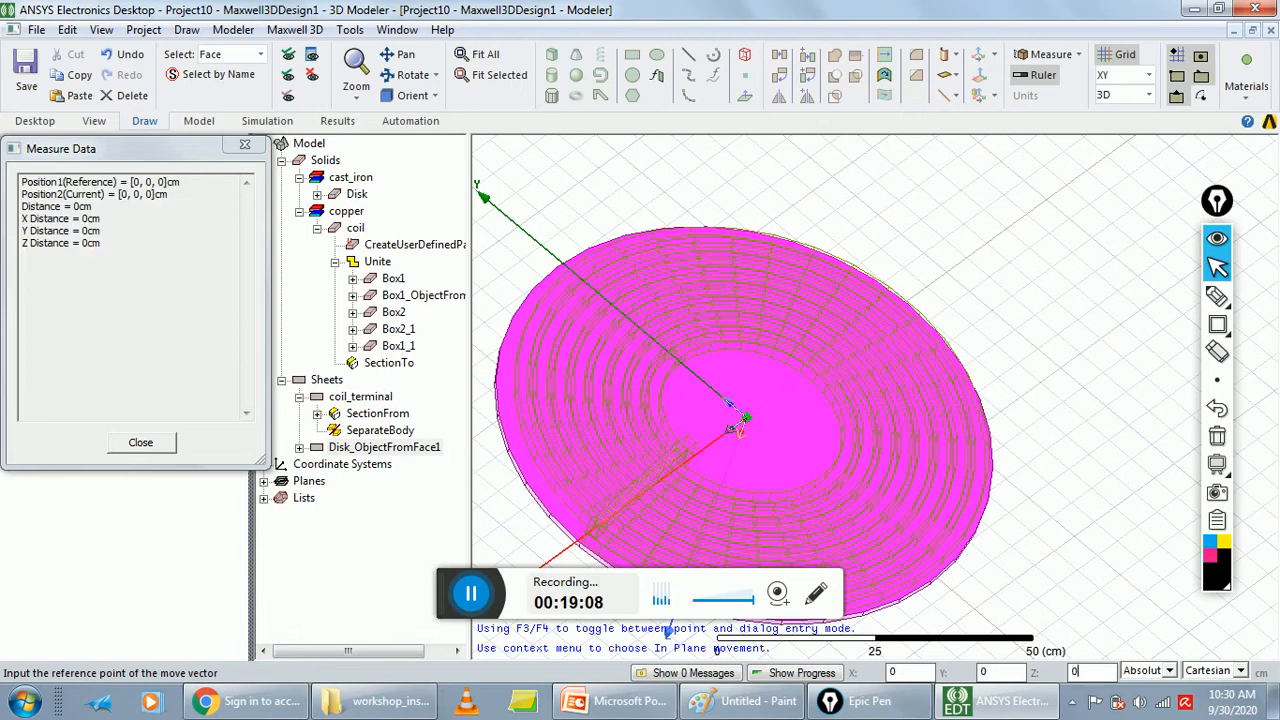
key(Return)
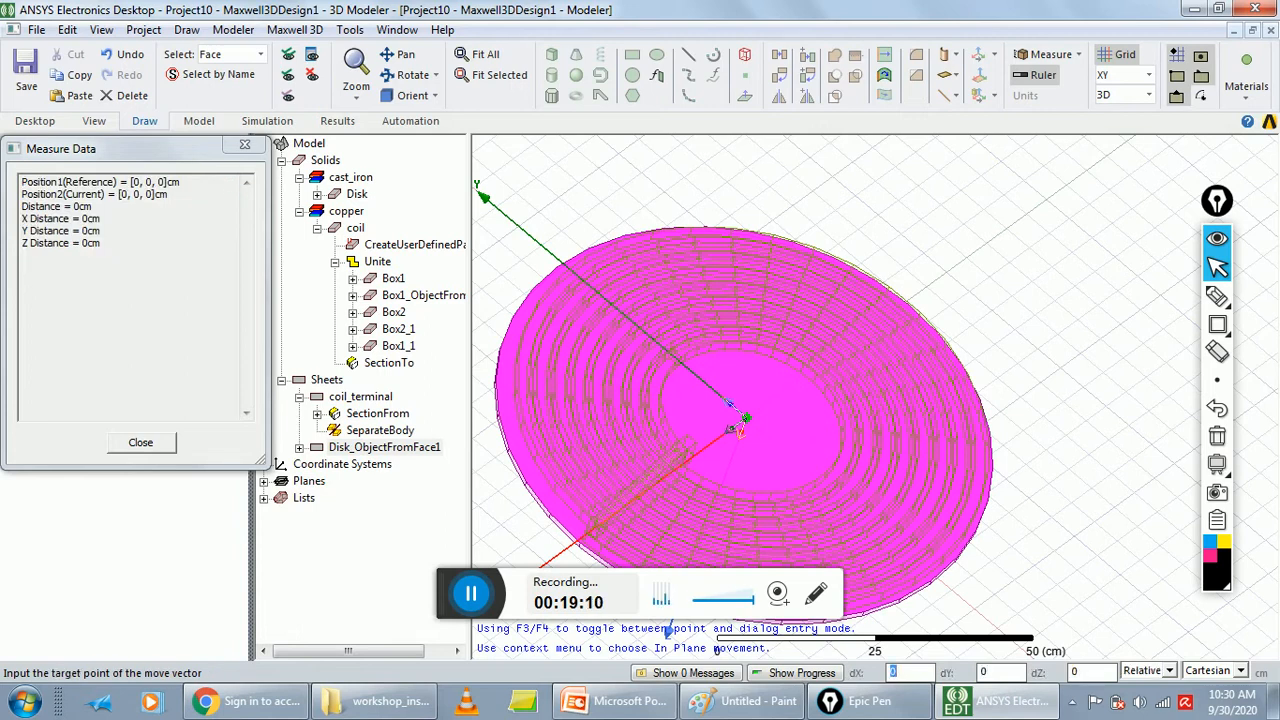
text(0)
key(Tab)
text(0)
key(Tab)
text(125)
key(Return)
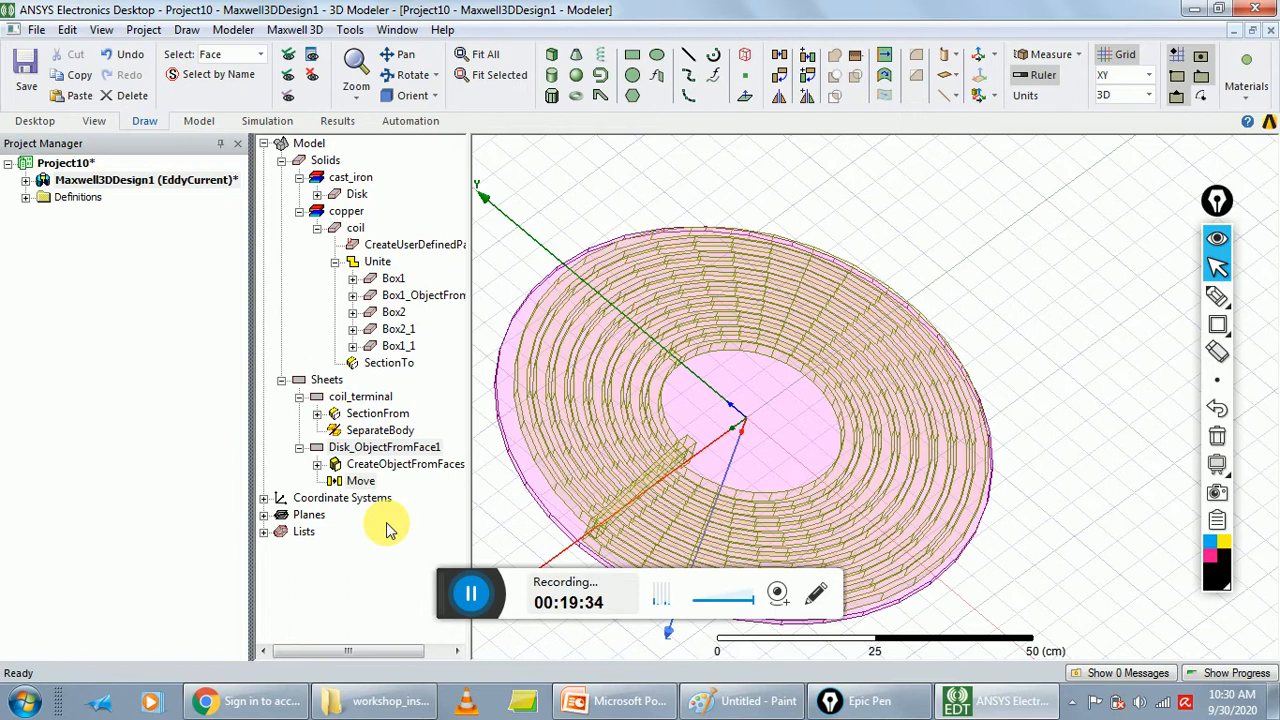
Duplicate the Disk_ObjectFromFace1 sheet along a line from reference point 0, 0, 0 with a Z offset of -0.125 cm and total number 2
click(383, 449)
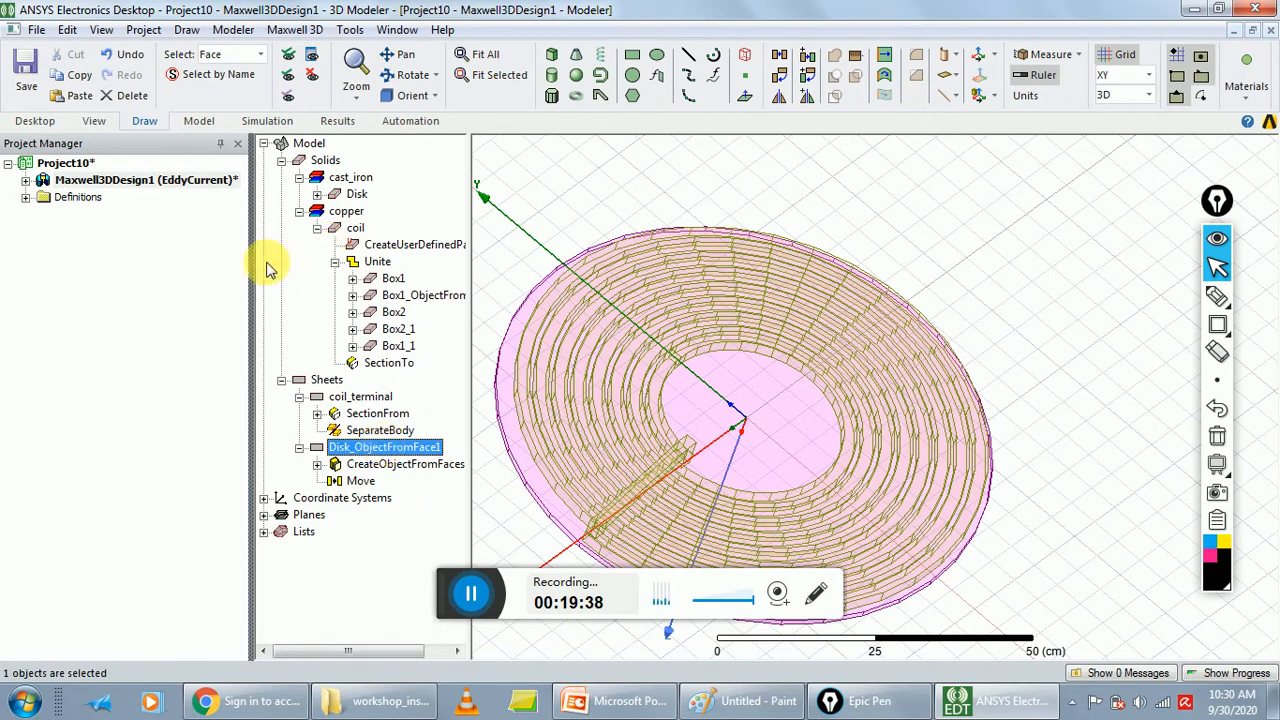
click(67, 29)
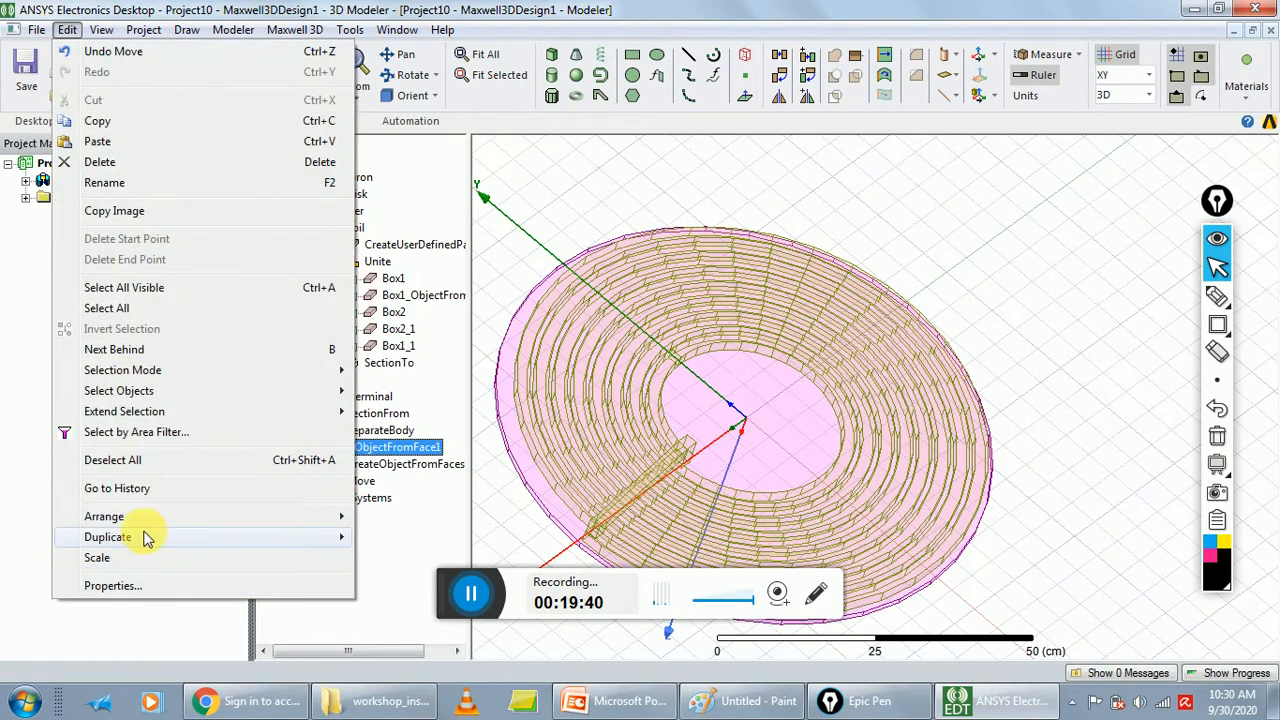
mouse_move(345, 537)
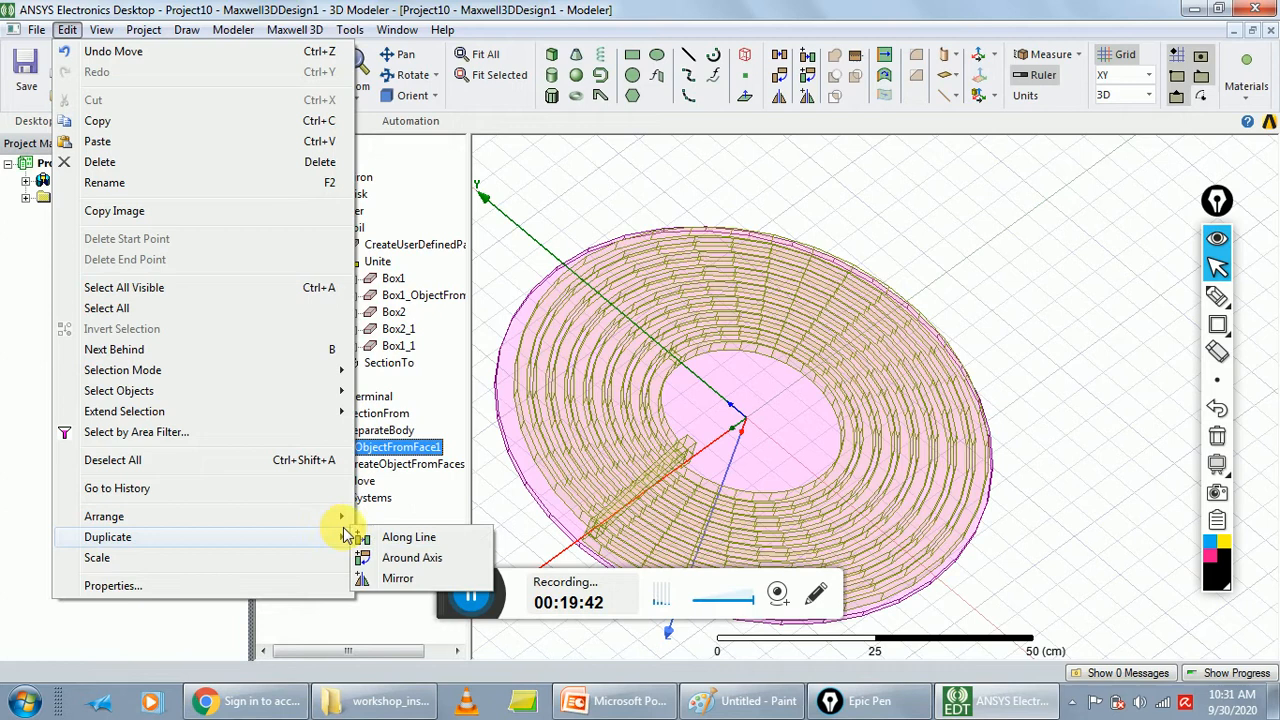
click(446, 539)
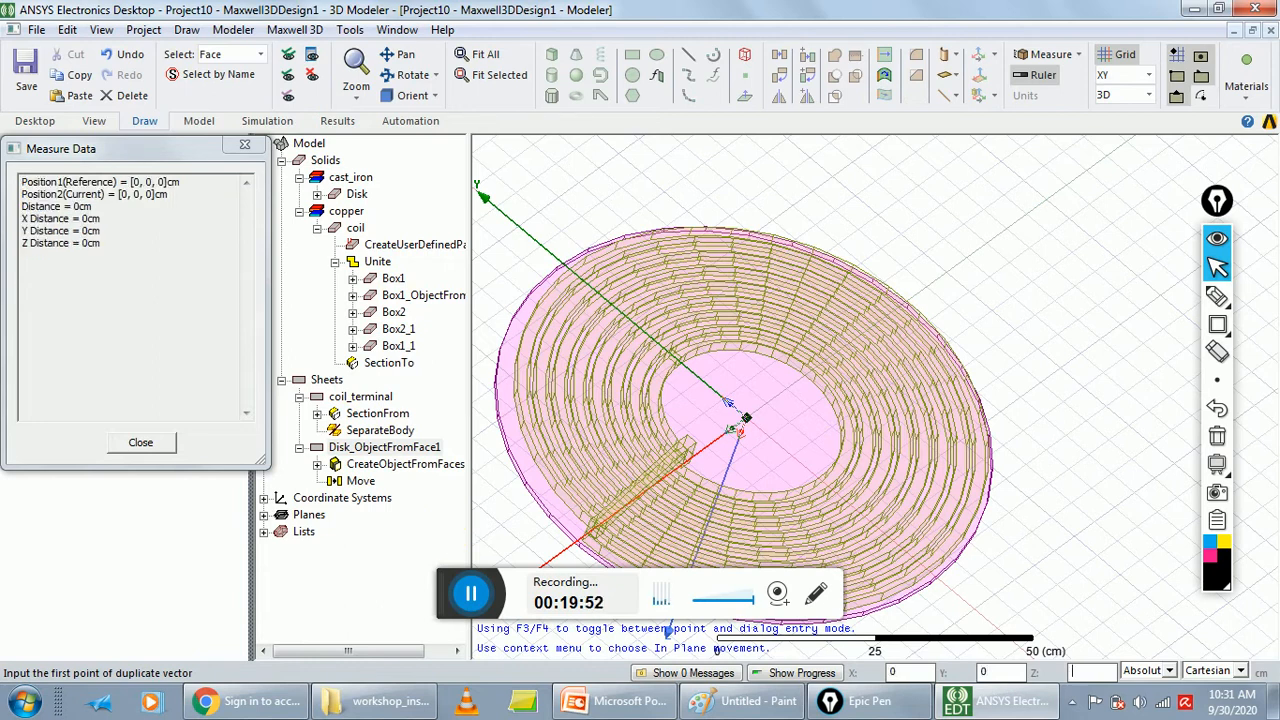
key(Return)
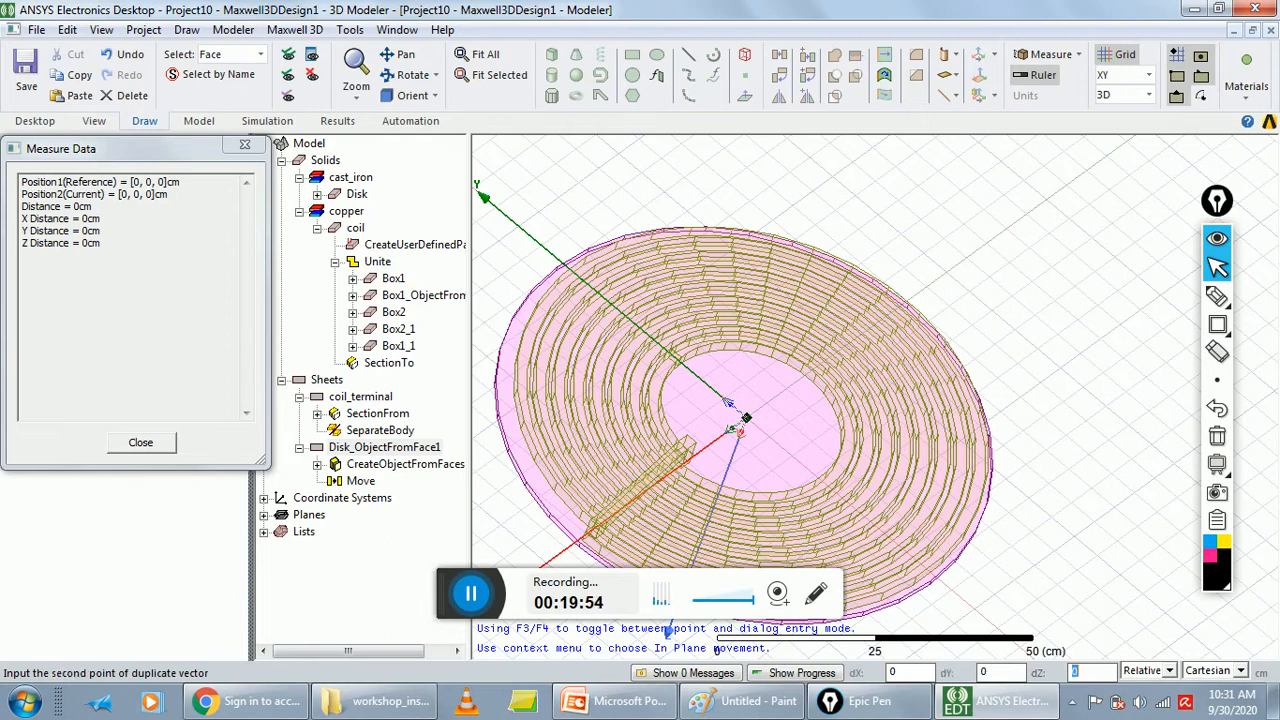
key(Tab)
key(Tab)
text(0.125)
click(728, 402)
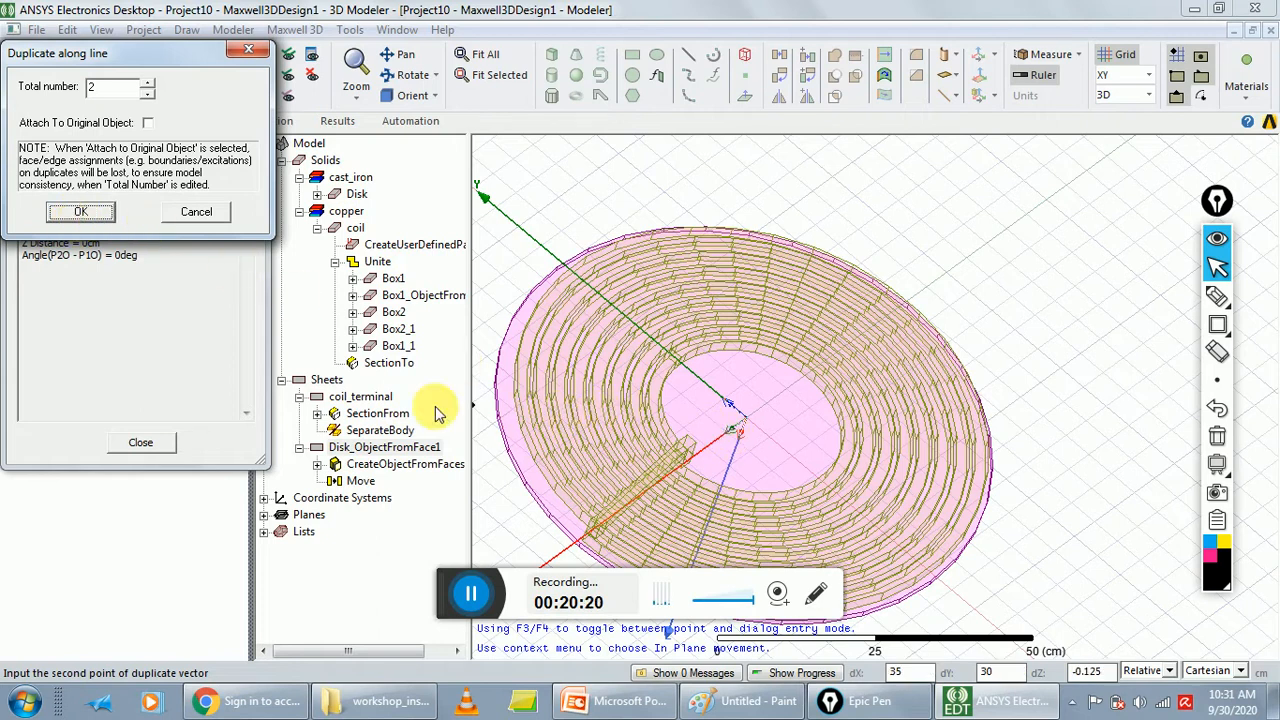
click(93, 214)
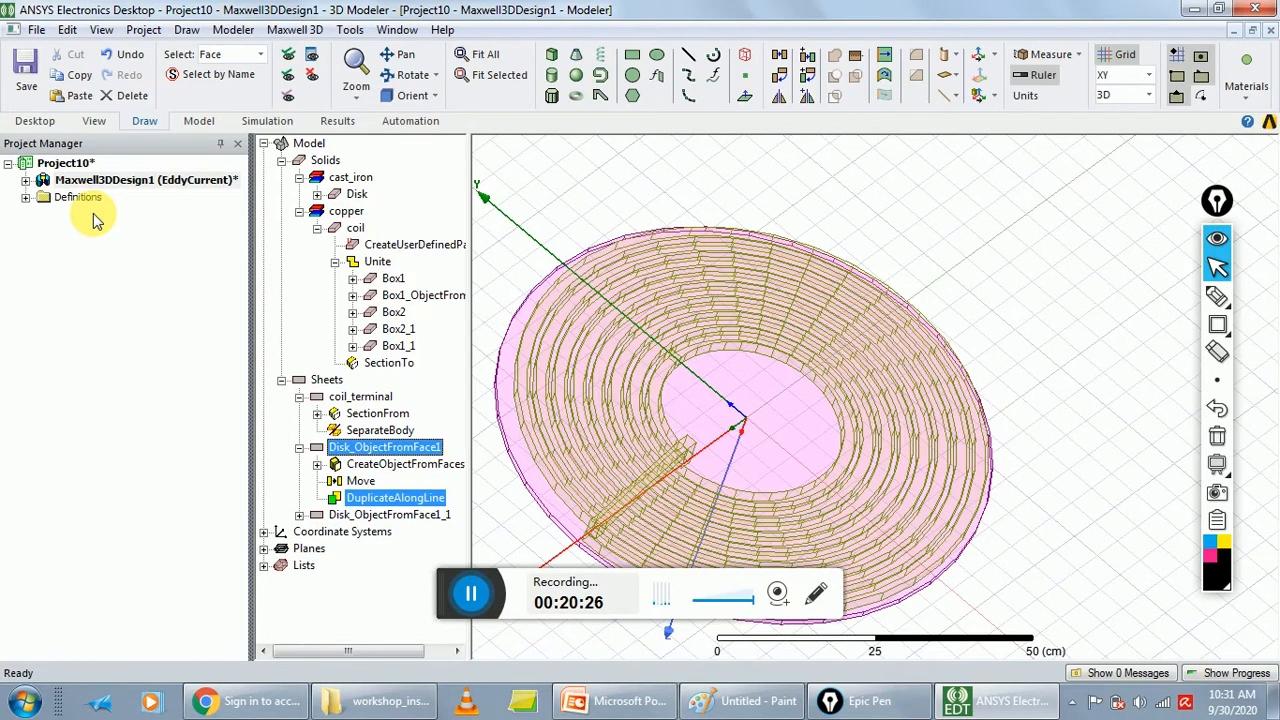
click(867, 231)
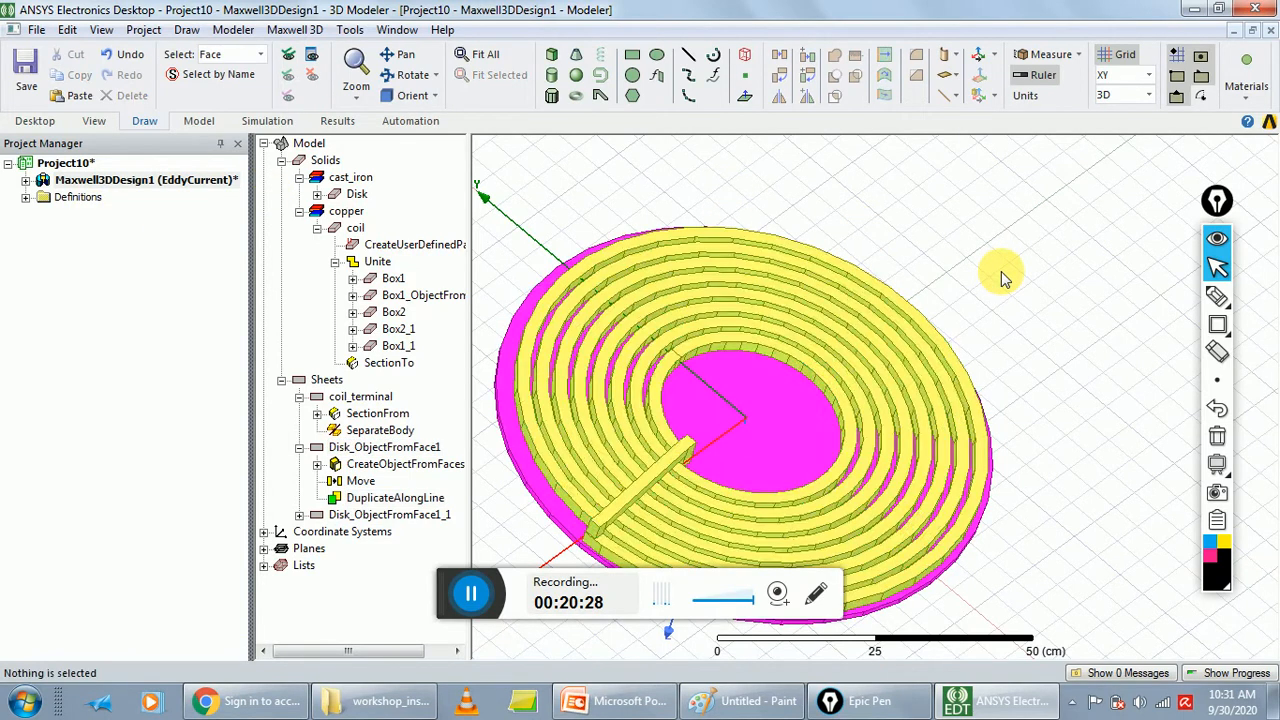
Draw a regular polyhedron around the model with base center 0, 0, -50 cm, radius 150 cm, height 100 cm and 36 segments
scroll(1022, 447, down, 1)
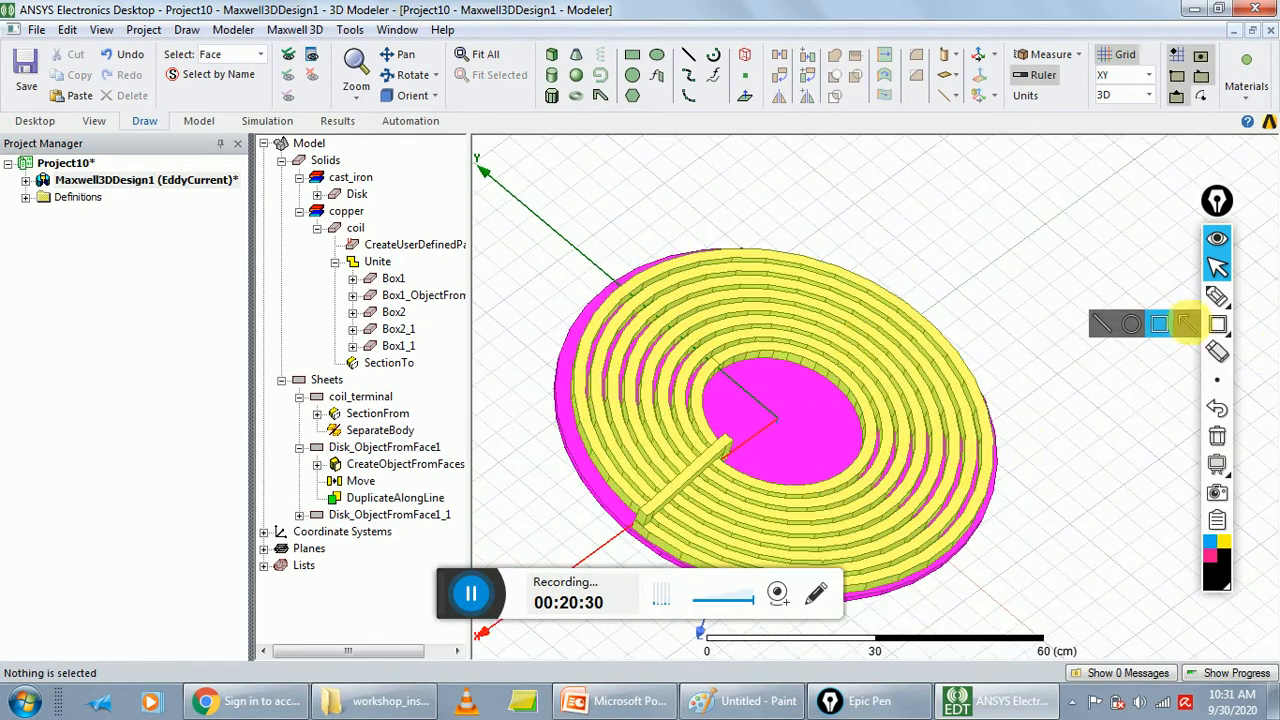
mouse_move(767, 400)
mouse_down()
mouse_move(824, 302)
mouse_move(836, 307)
mouse_move(781, 286)
mouse_up()
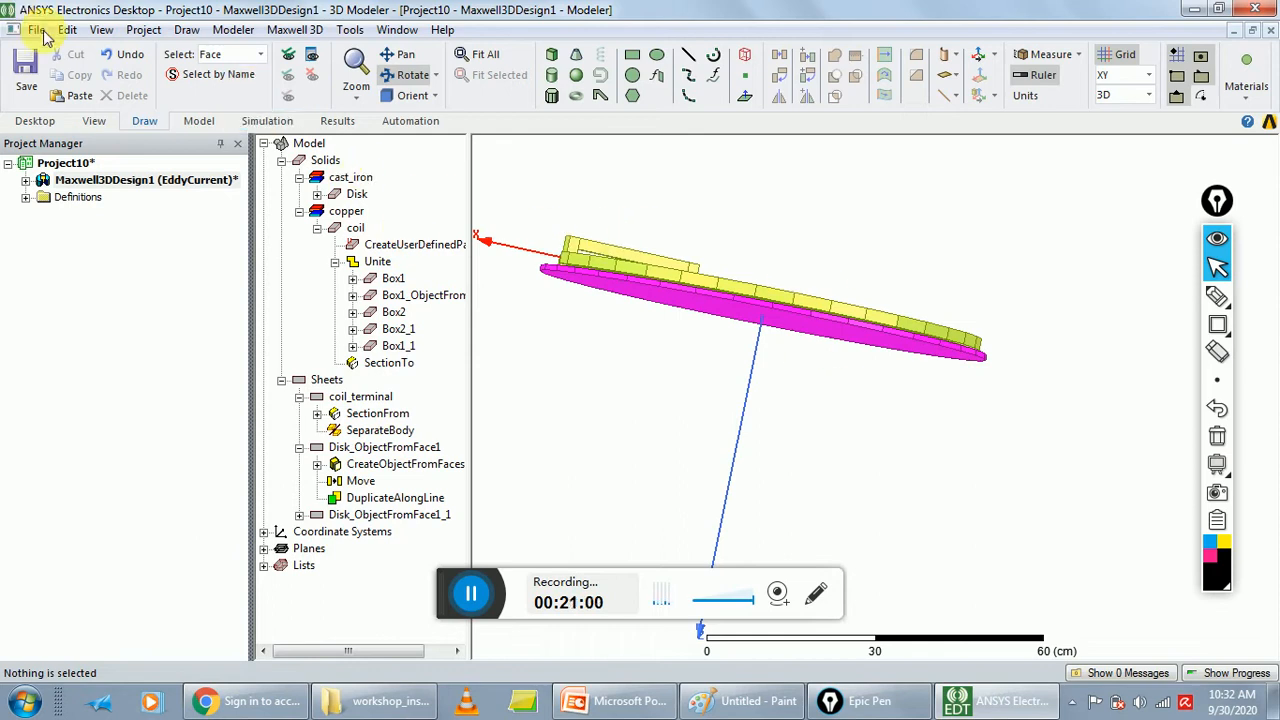
click(187, 30)
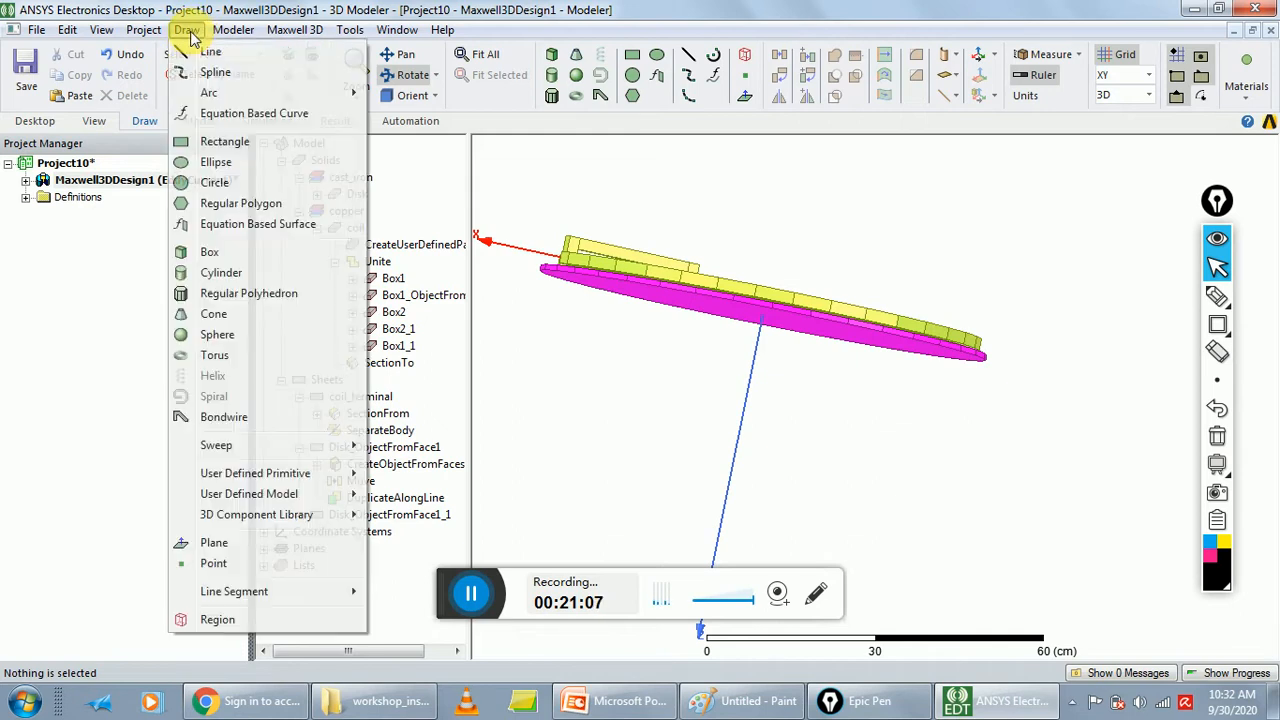
click(245, 294)
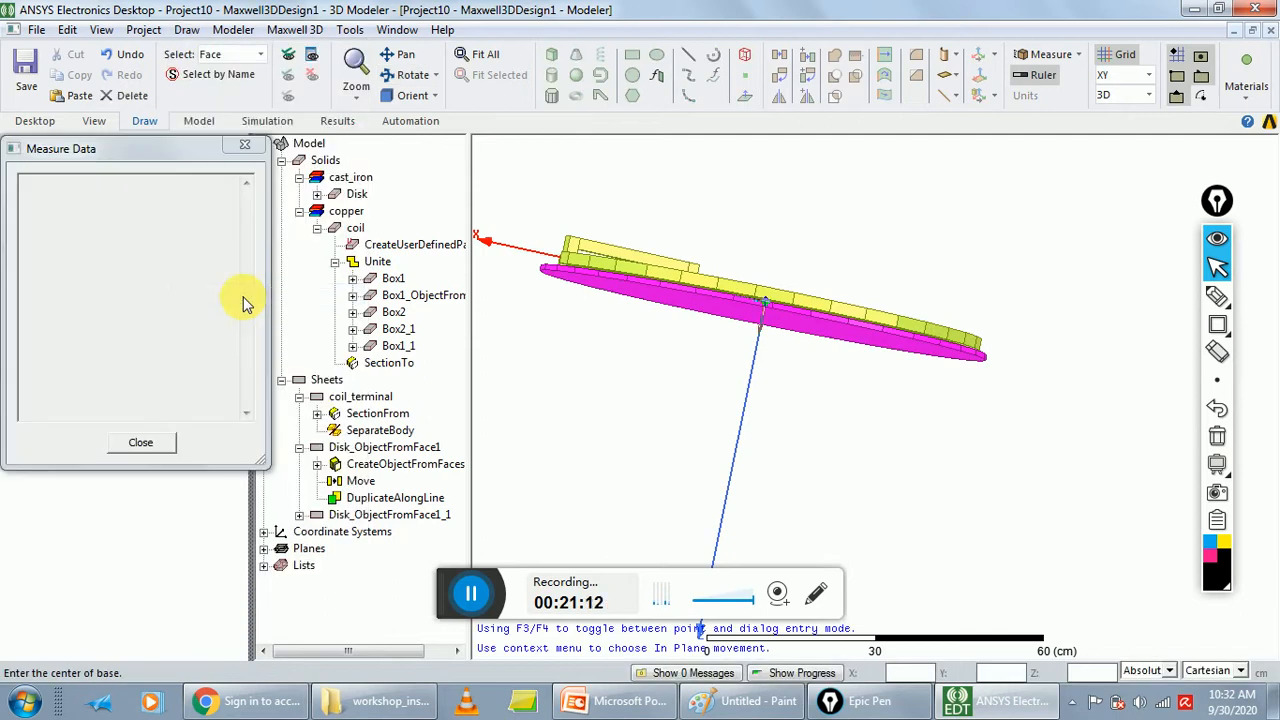
text(0)
key(Tab)
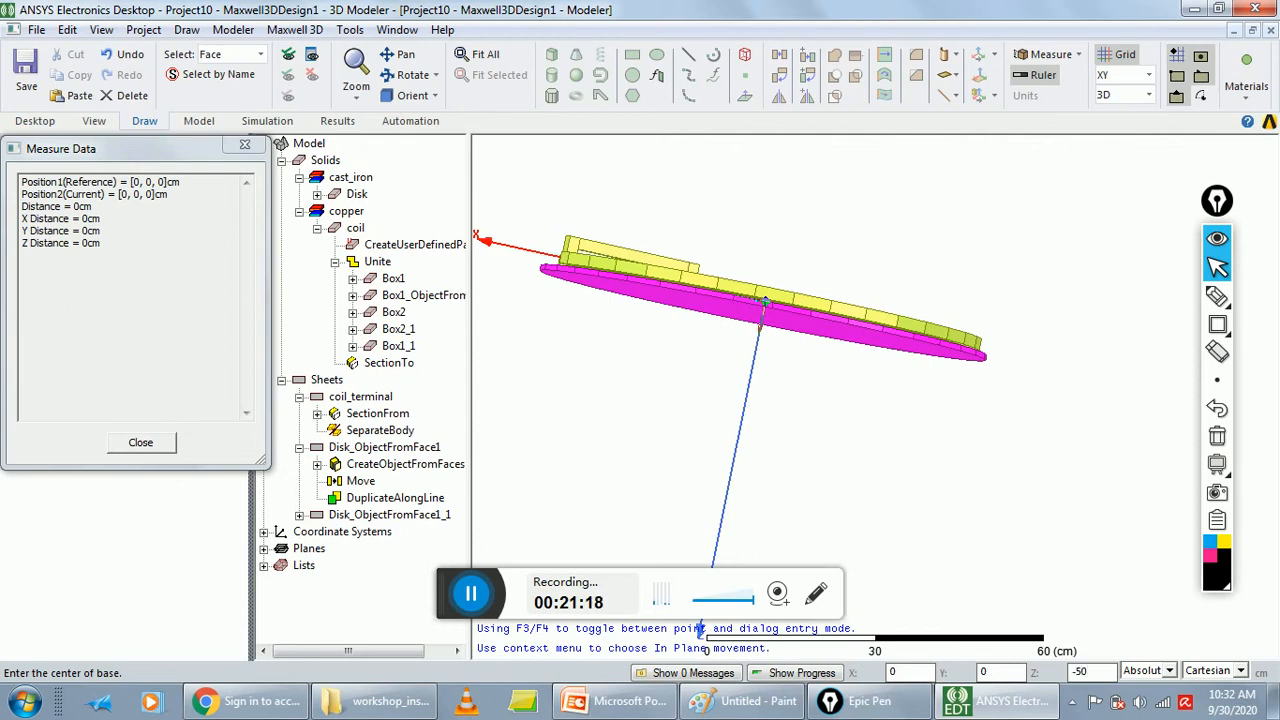
key(Return)
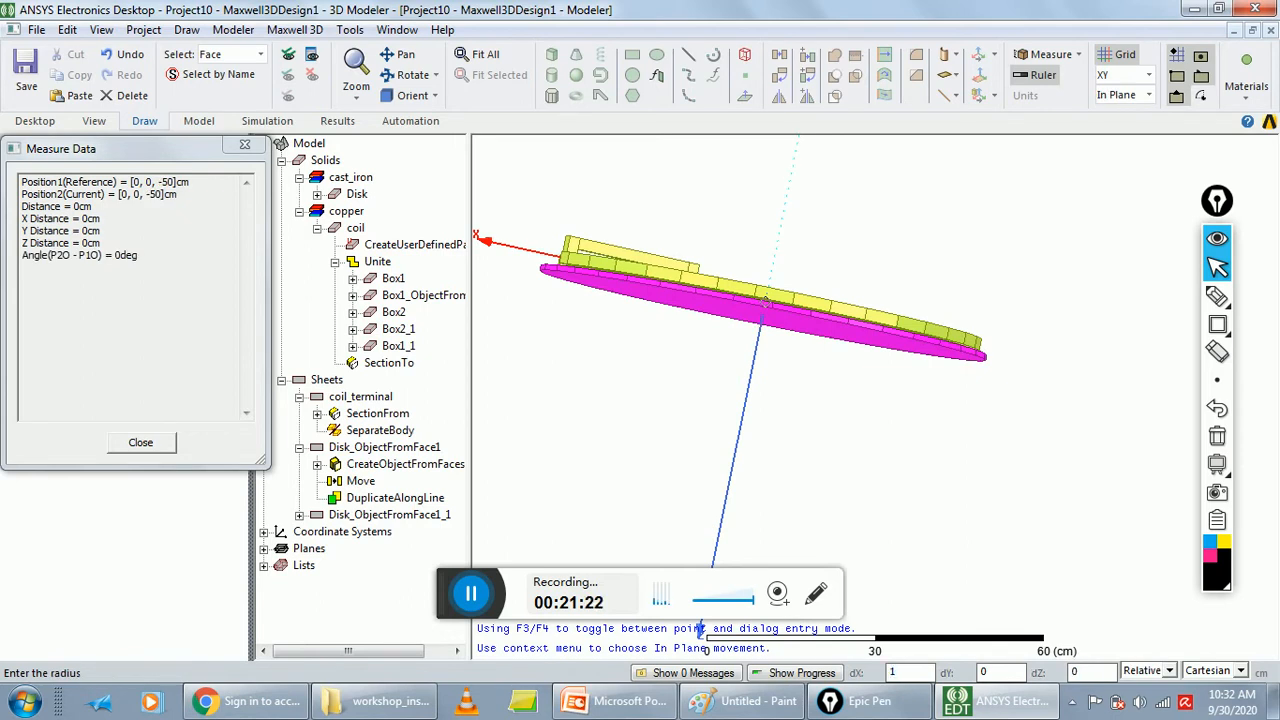
key(Tab)
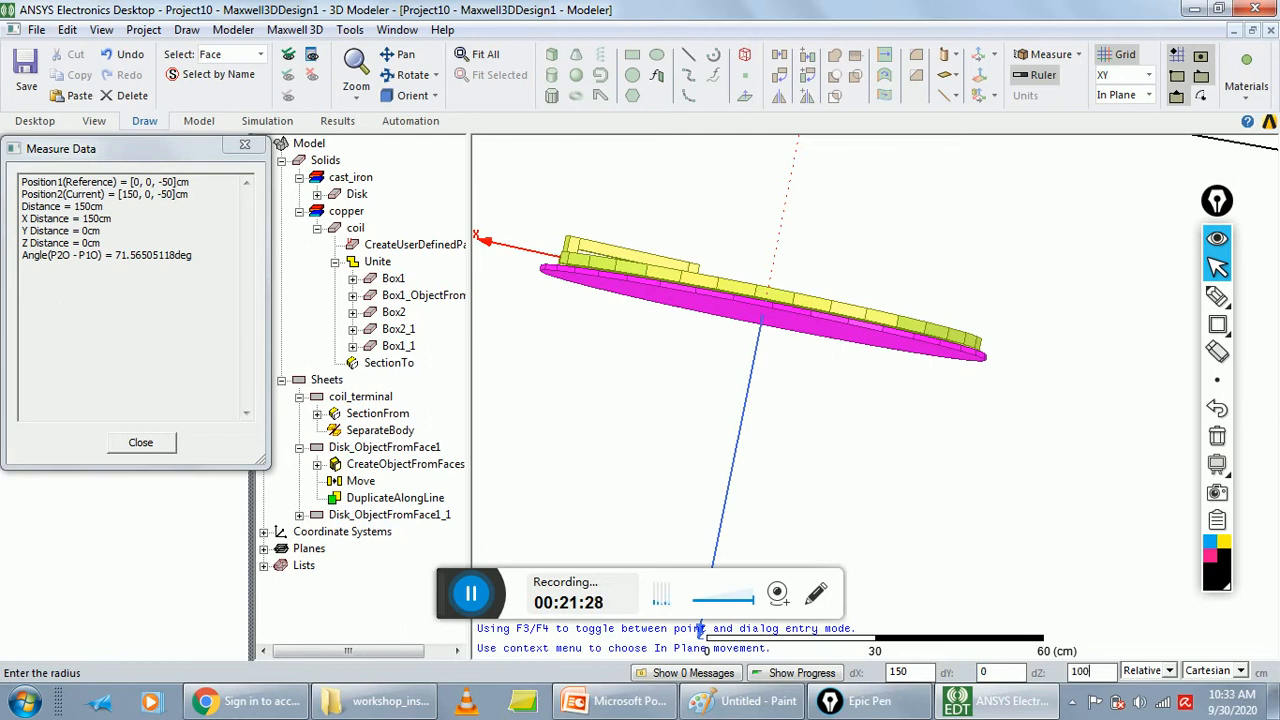
text(100)
key(Return)
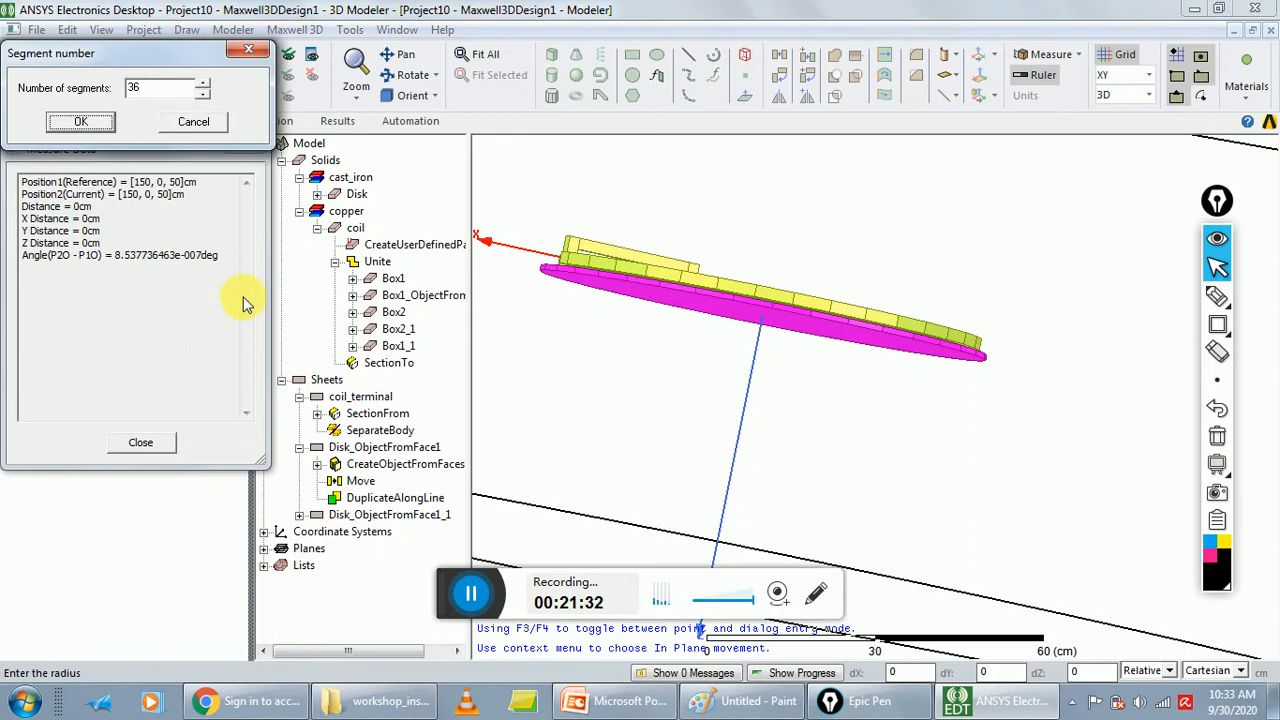
click(84, 122)
Examine the polyhedron's extent around the coil and disk, and the sheet lying outside it along the Z axis
click(959, 299)
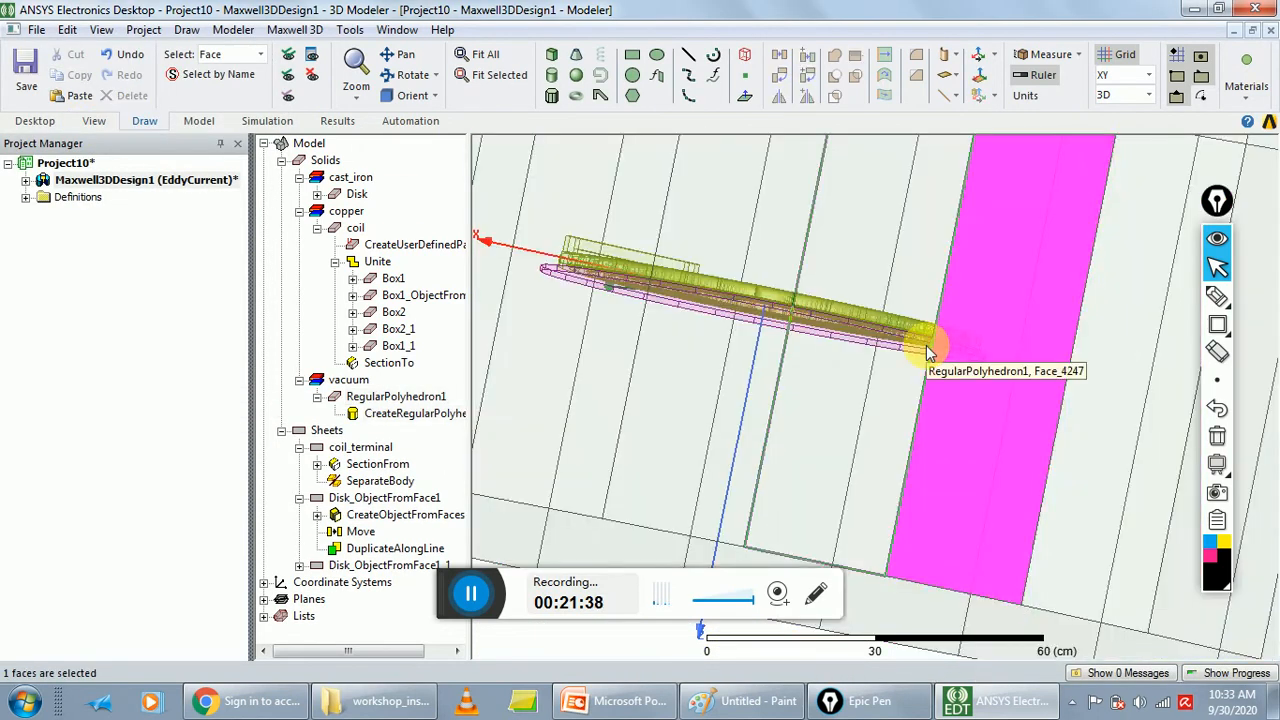
scroll(925, 352, down, 5)
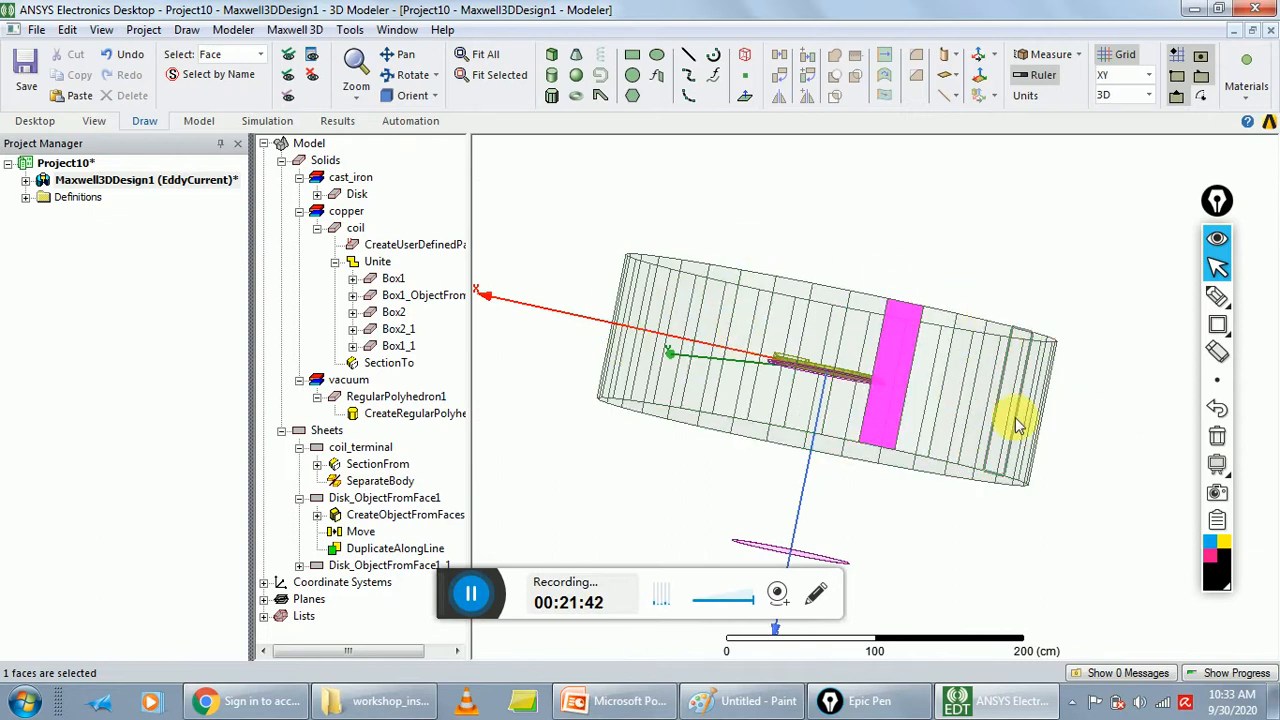
scroll(1004, 300, down, 3)
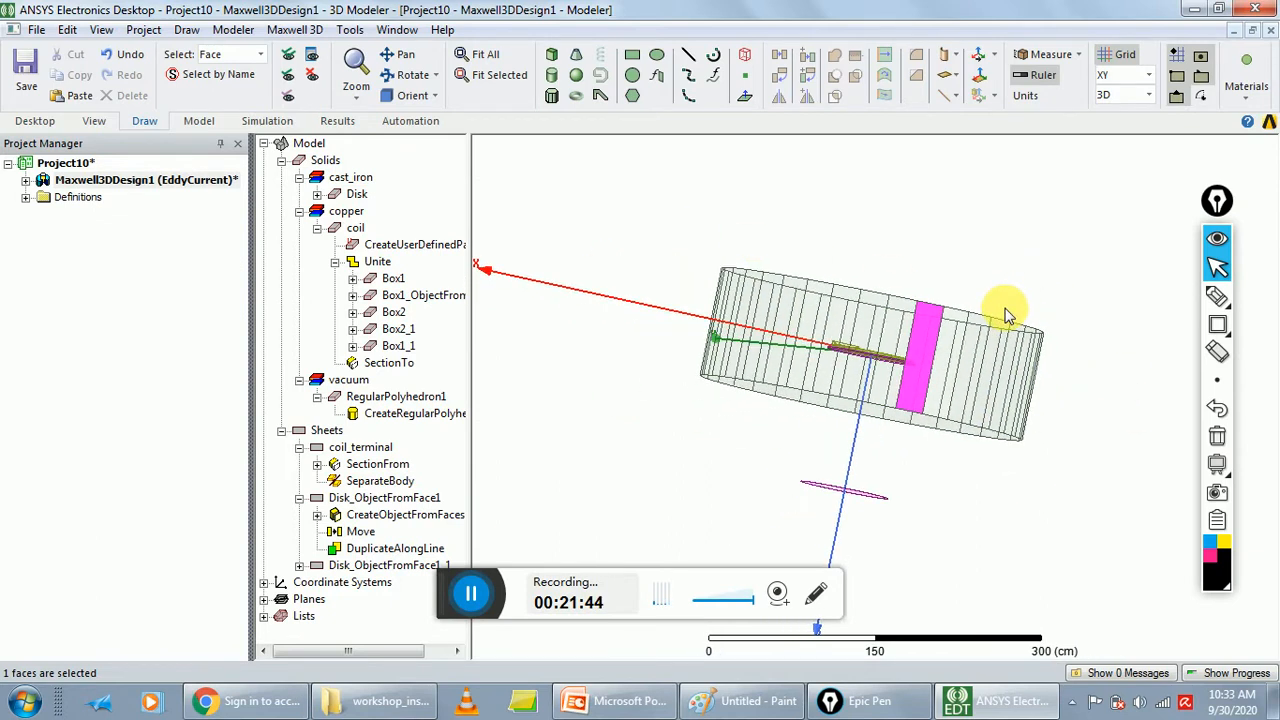
click(870, 505)
scroll(870, 505, down, 1)
scroll(994, 514, up, 3)
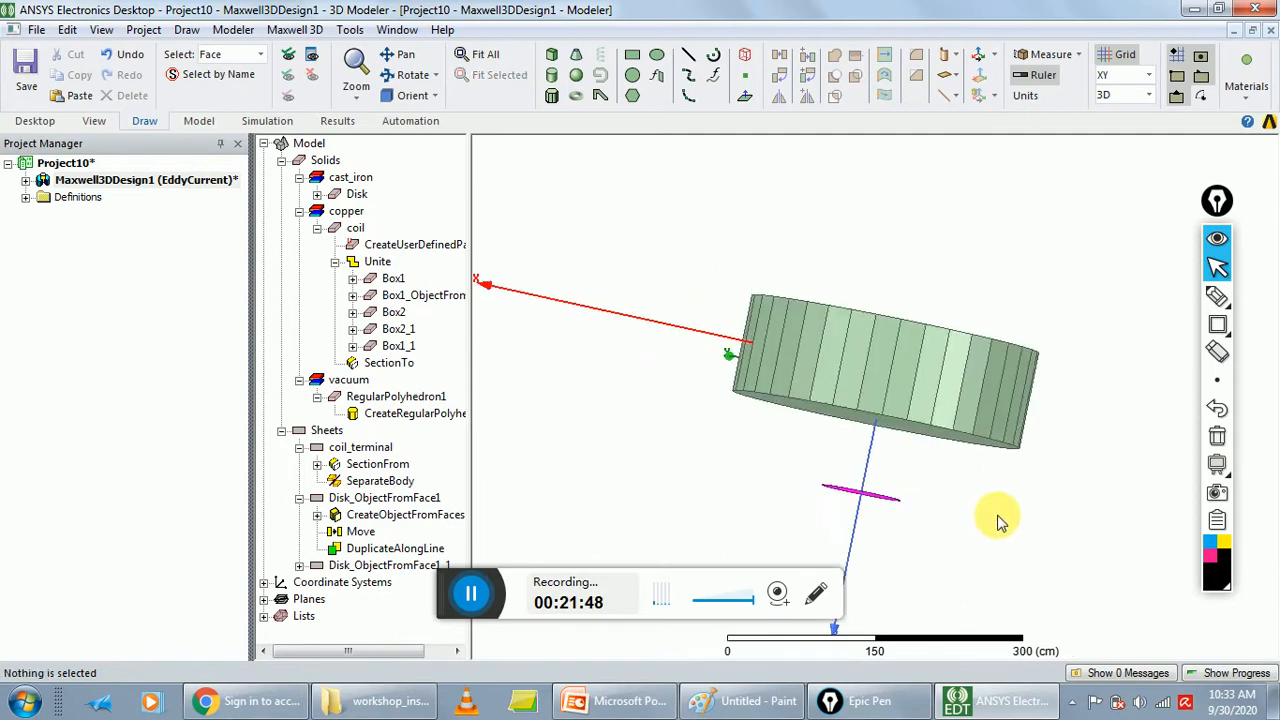
click(795, 487)
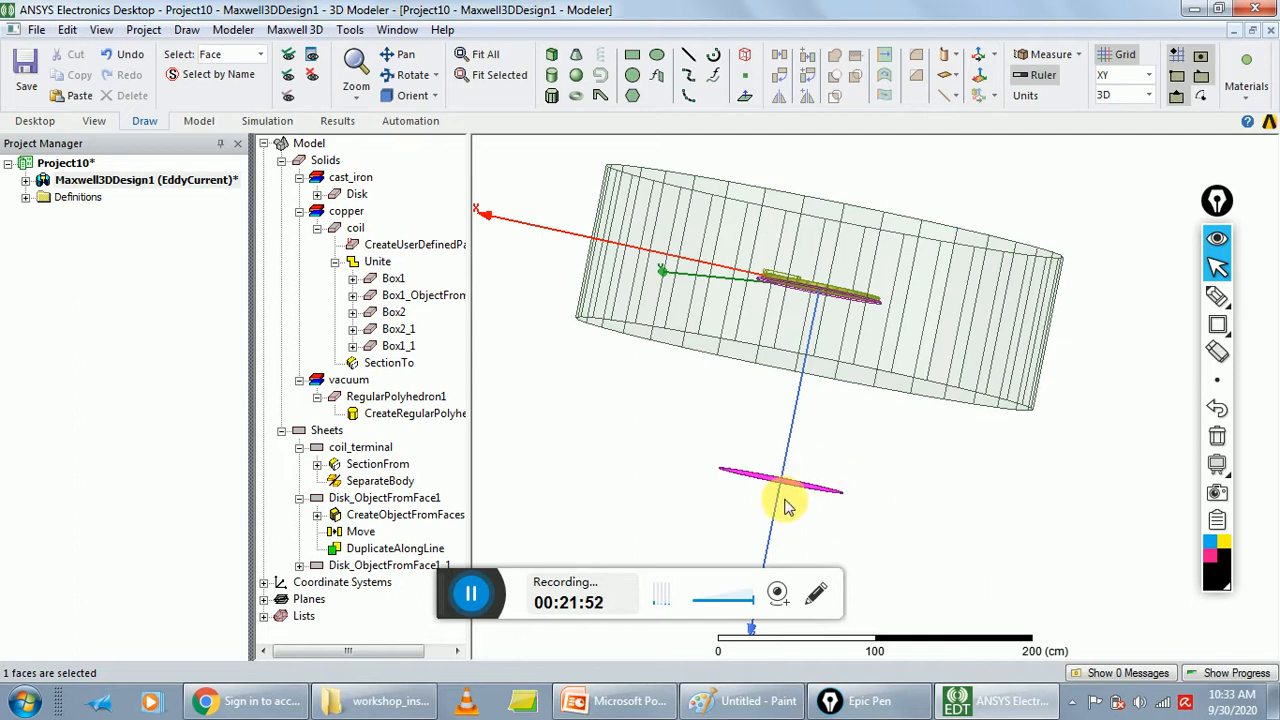
click(812, 490)
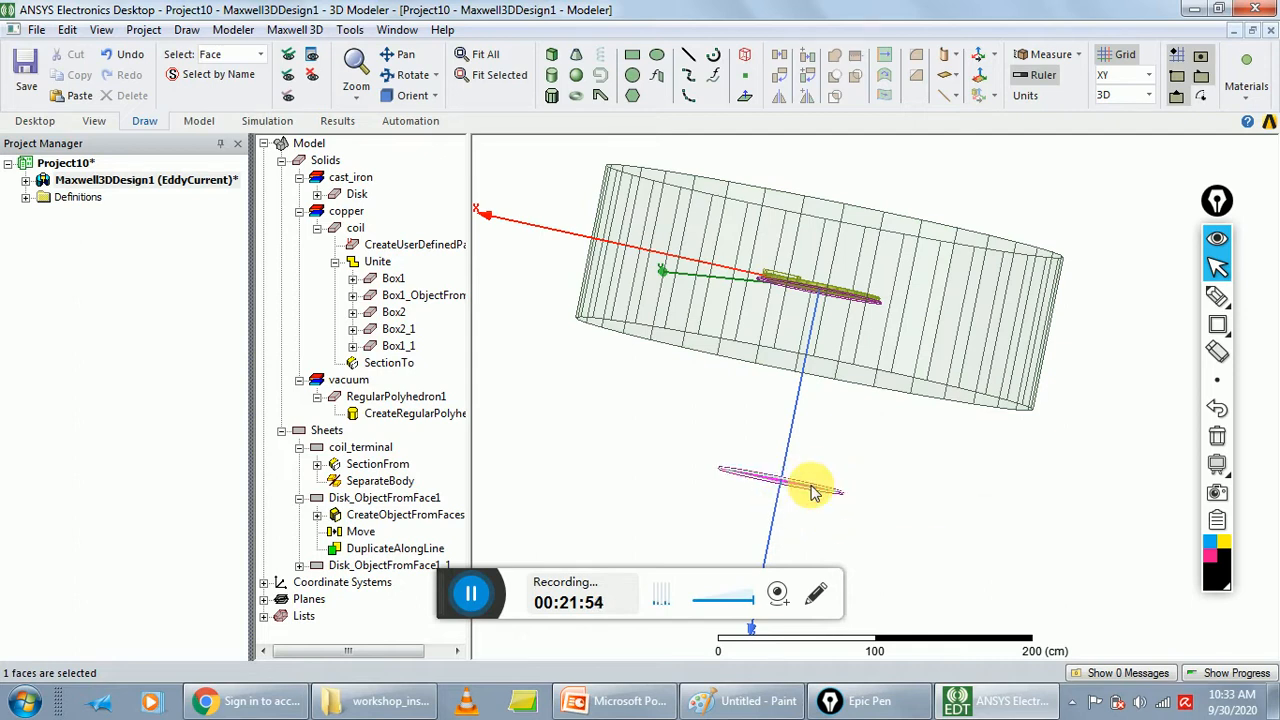
click(895, 489)
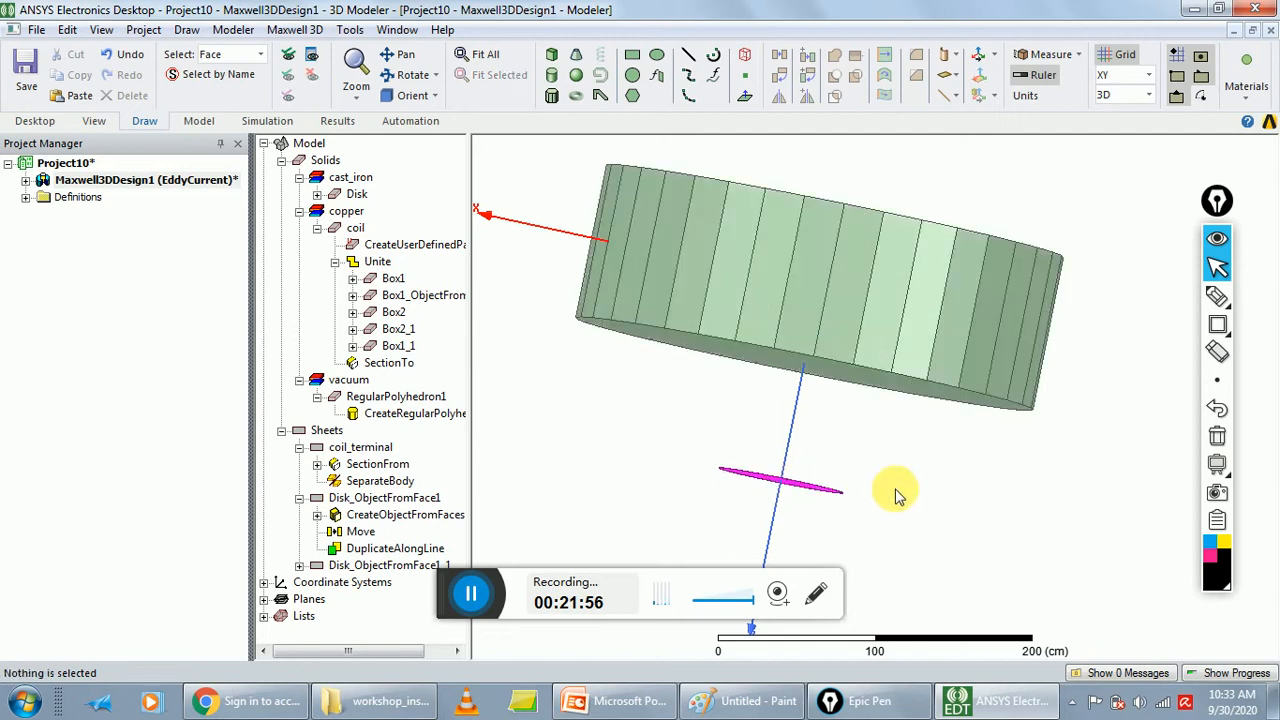
scroll(896, 489, down, 2)
scroll(687, 487, down, 3)
scroll(779, 491, up, 2)
click(790, 477)
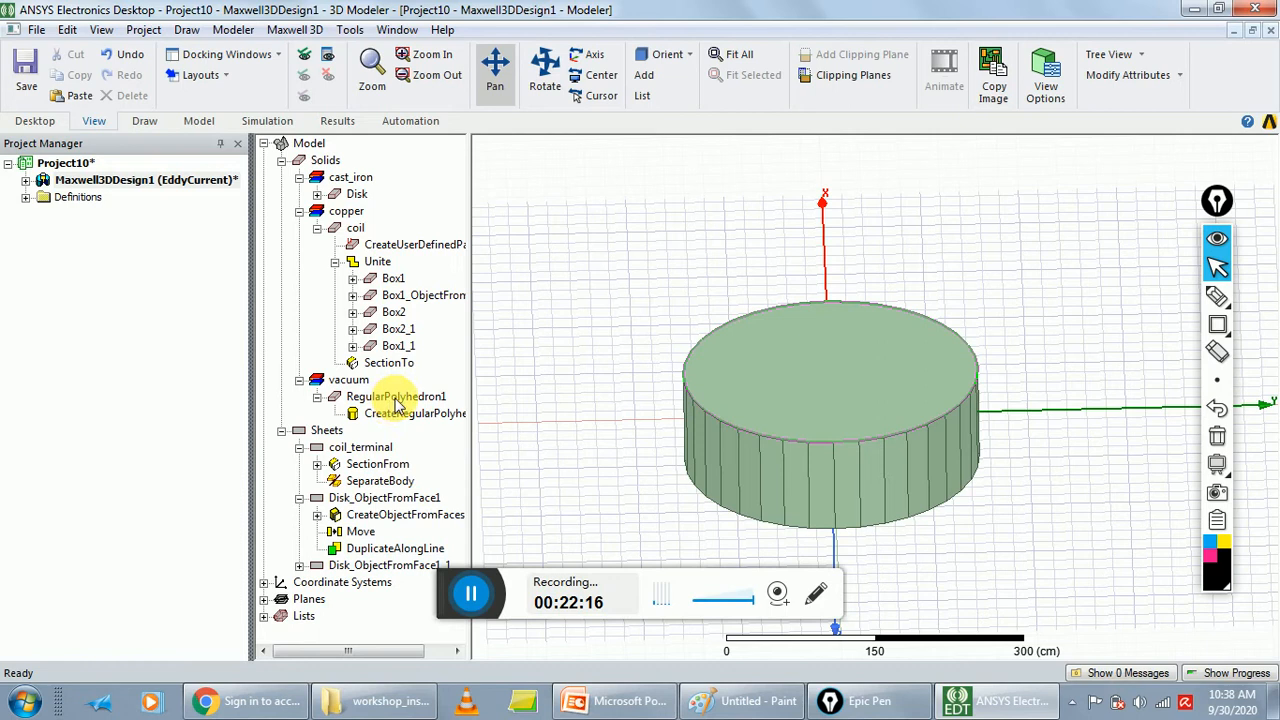
Rename the vacuum polyhedron as region and turn on its wireframe display
double_click(397, 397)
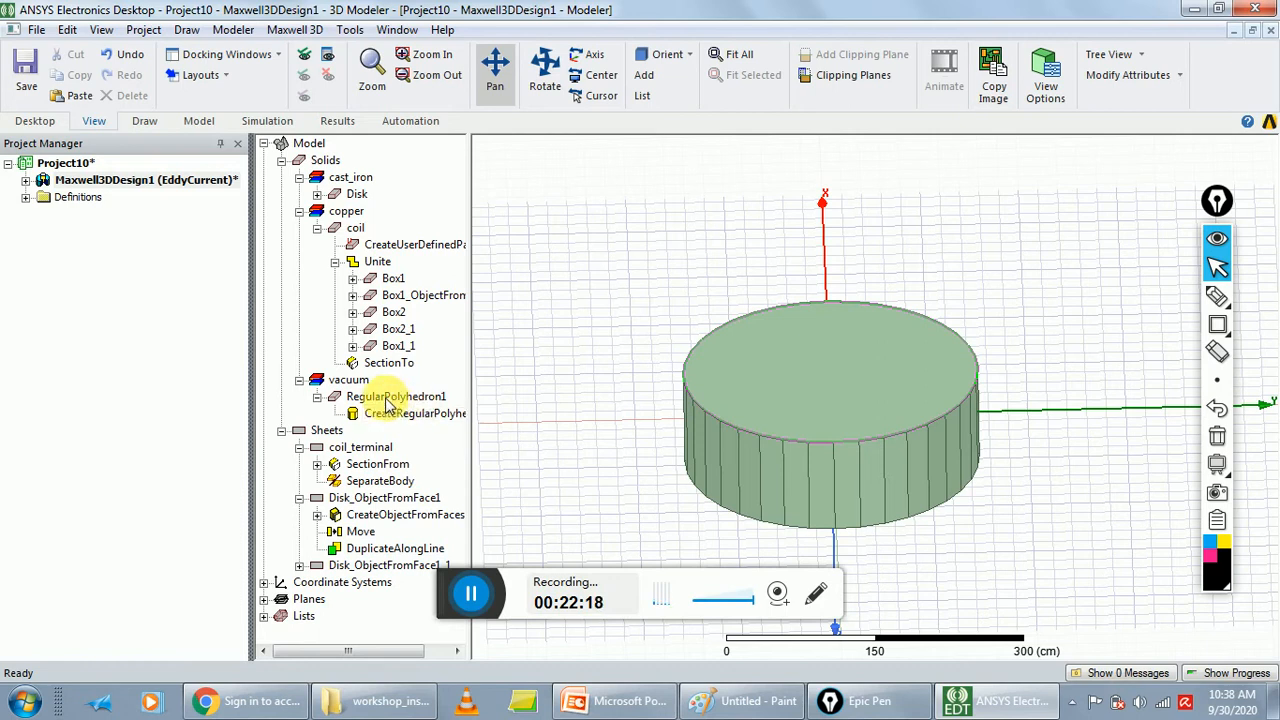
drag(575, 134, 961, 144)
click(940, 230)
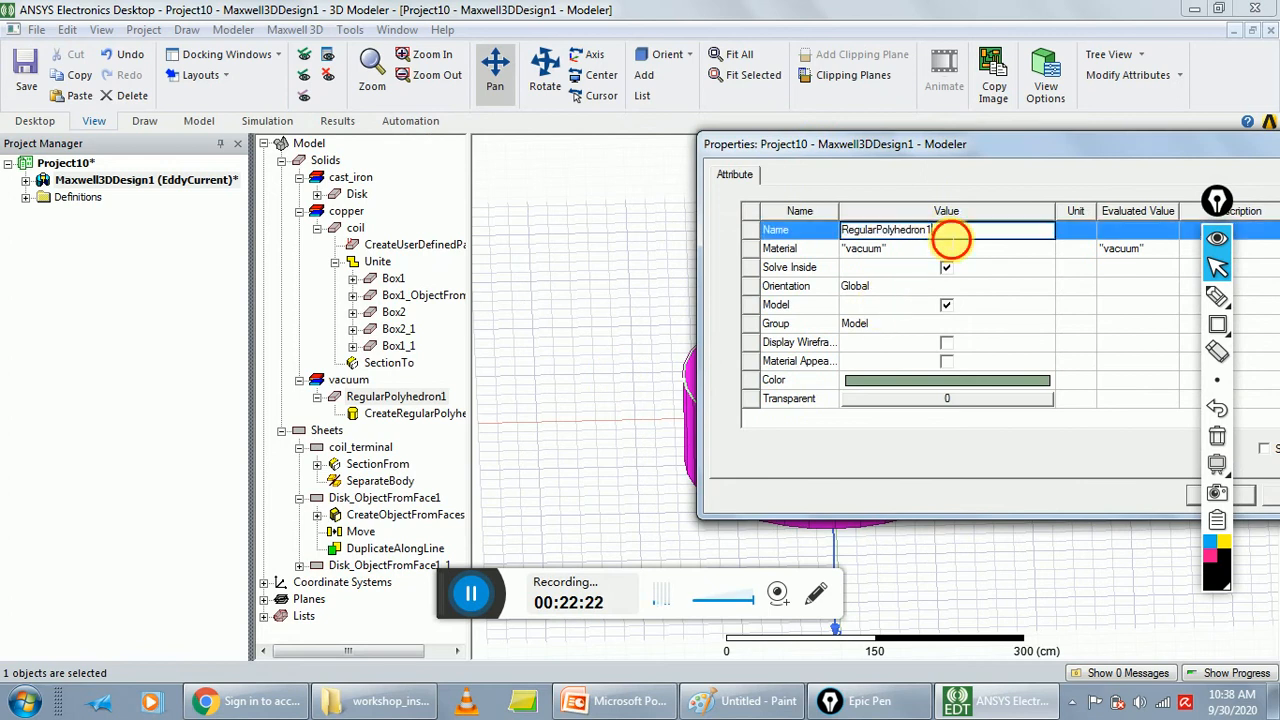
text(regi)
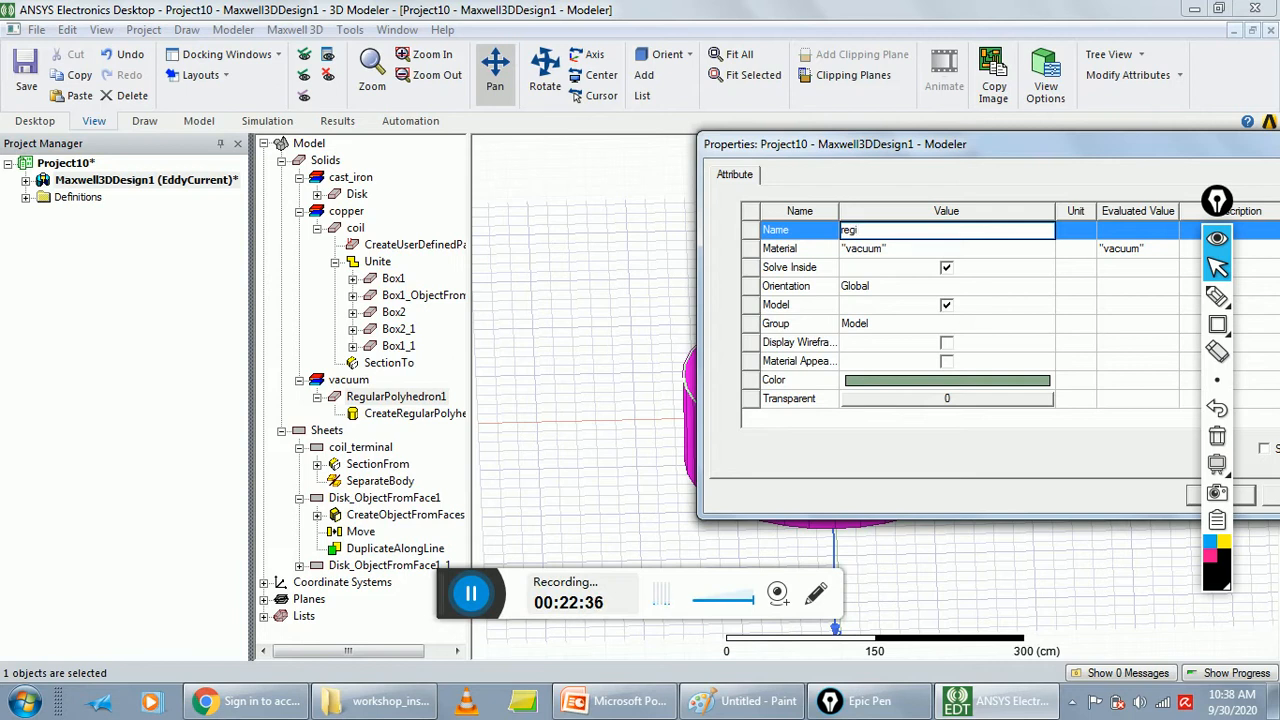
text(on)
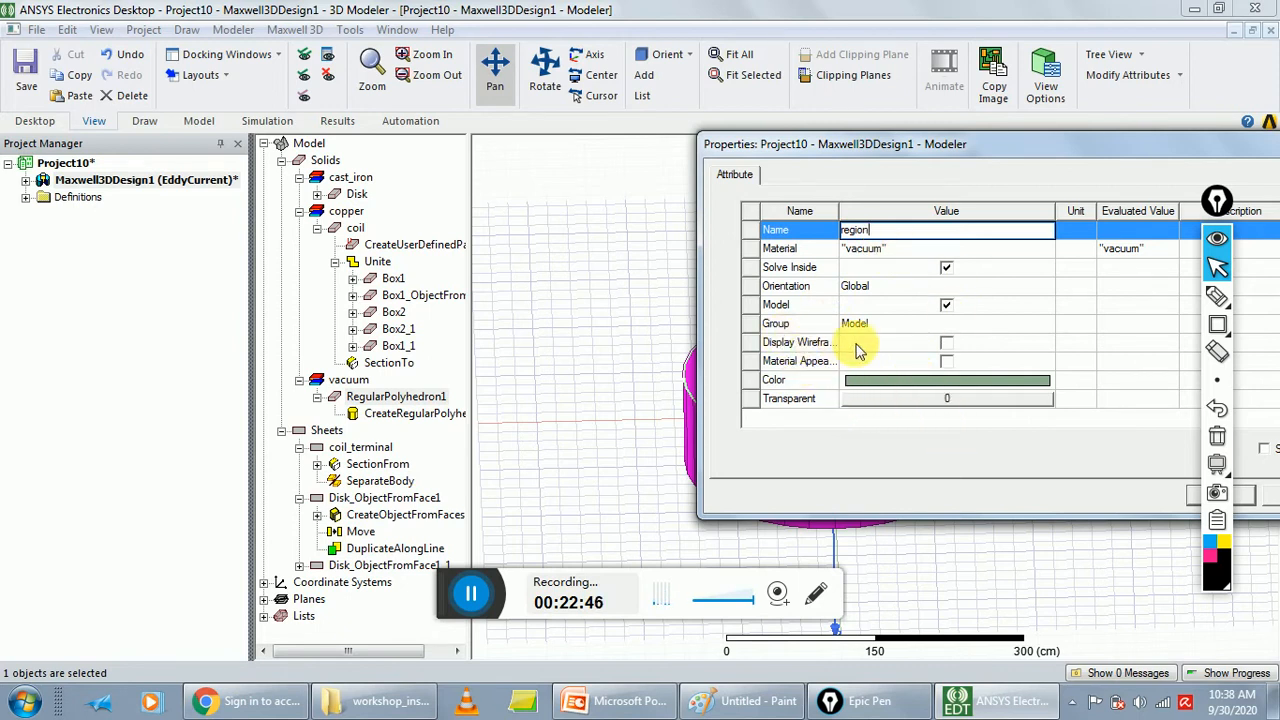
click(947, 345)
drag(1013, 145, 456, 58)
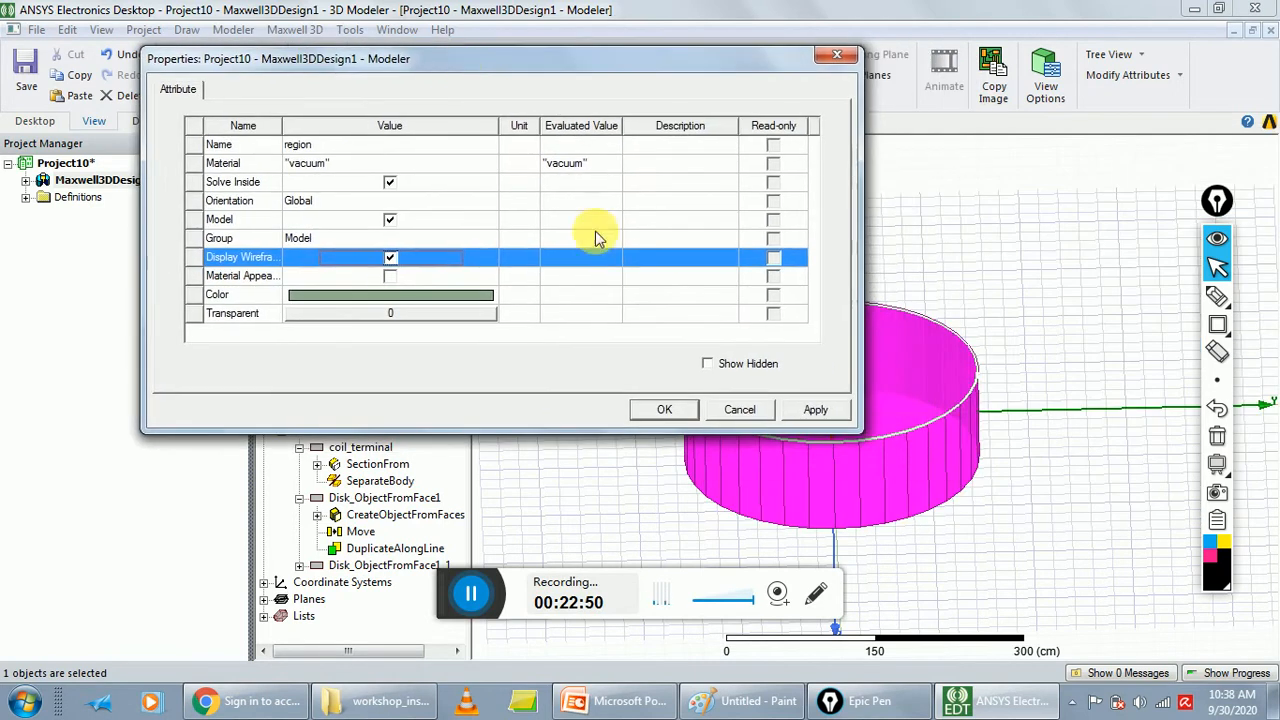
click(664, 409)
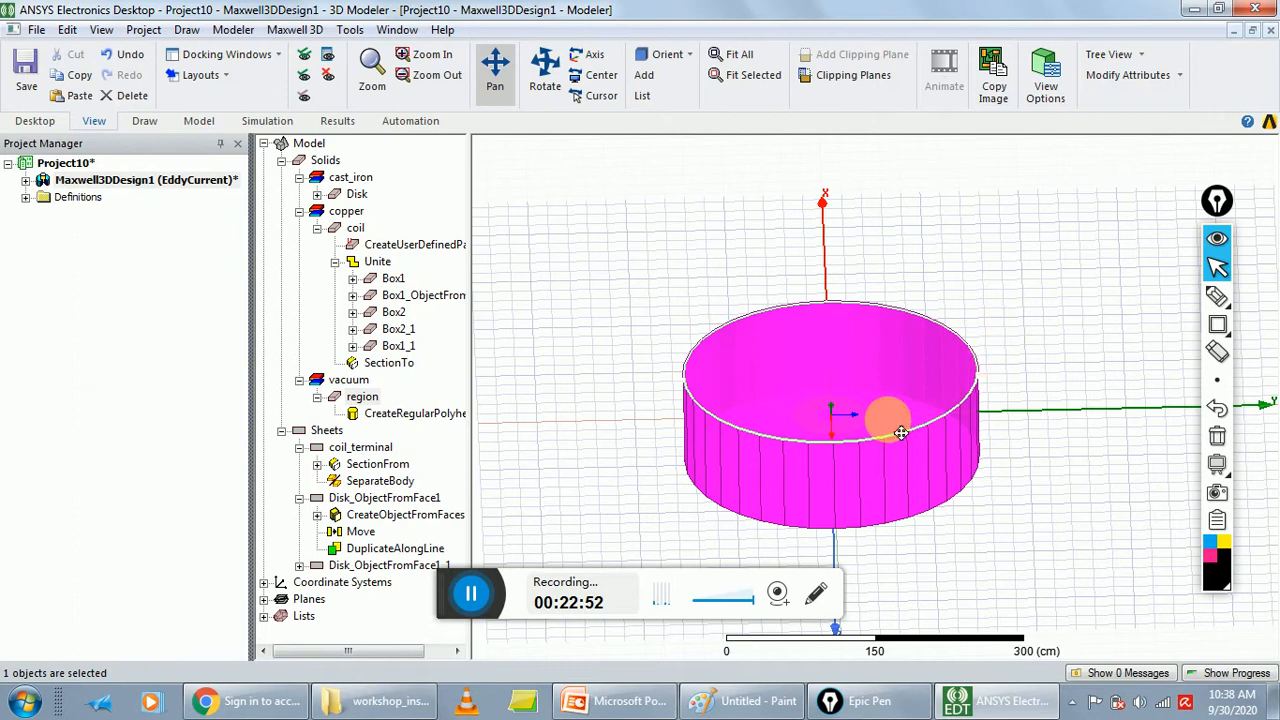
Examine the region enclosure from a different viewing angle, centred in the model view
click(496, 95)
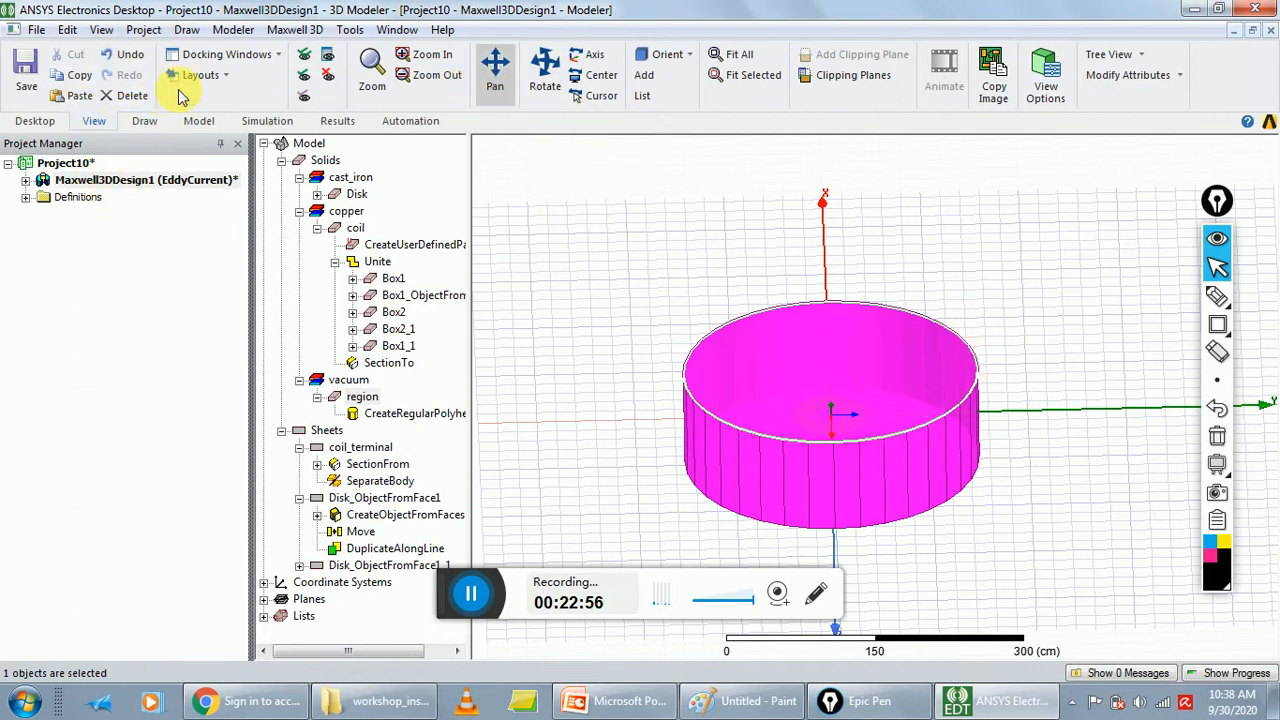
mouse_move(817, 343)
mouse_down()
mouse_move(811, 325)
mouse_move(818, 344)
mouse_up()
drag(868, 403, 848, 357)
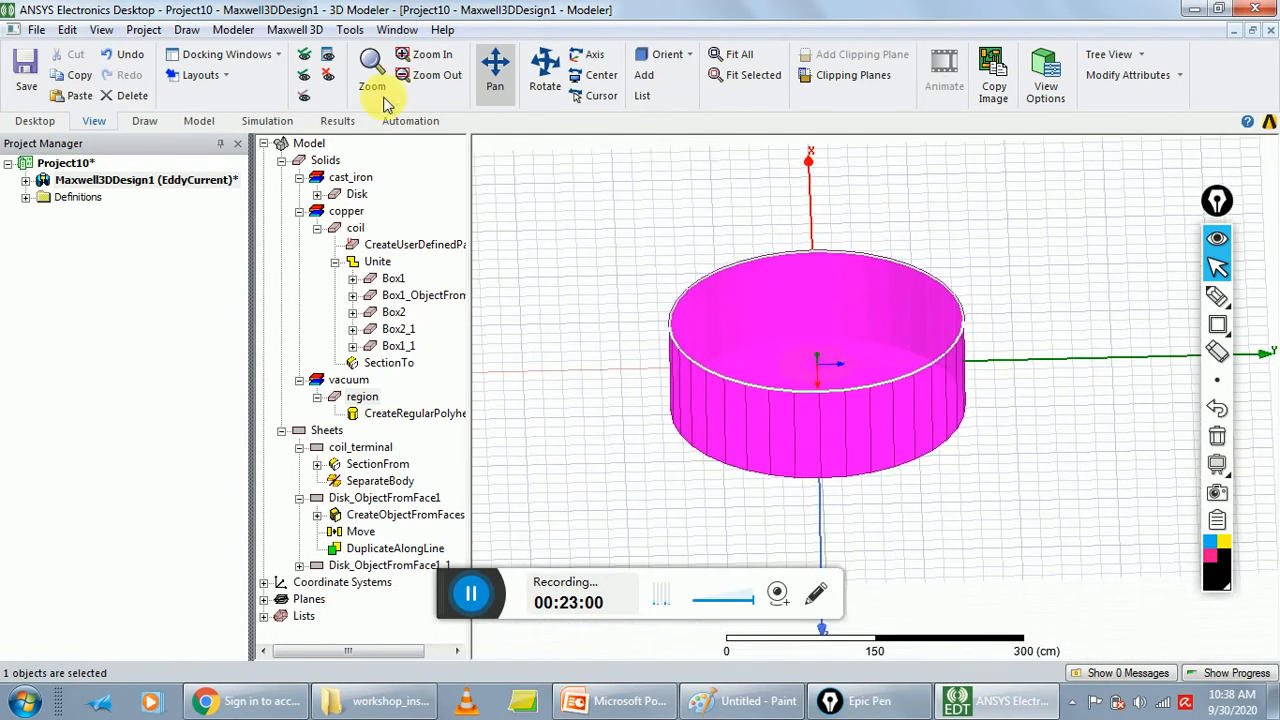
click(136, 127)
mouse_move(812, 322)
mouse_down()
mouse_move(834, 339)
mouse_move(749, 206)
mouse_move(831, 394)
mouse_move(971, 623)
mouse_move(994, 623)
mouse_move(829, 337)
mouse_move(817, 270)
mouse_move(814, 380)
mouse_up()
click(406, 78)
click(403, 57)
drag(855, 330, 861, 365)
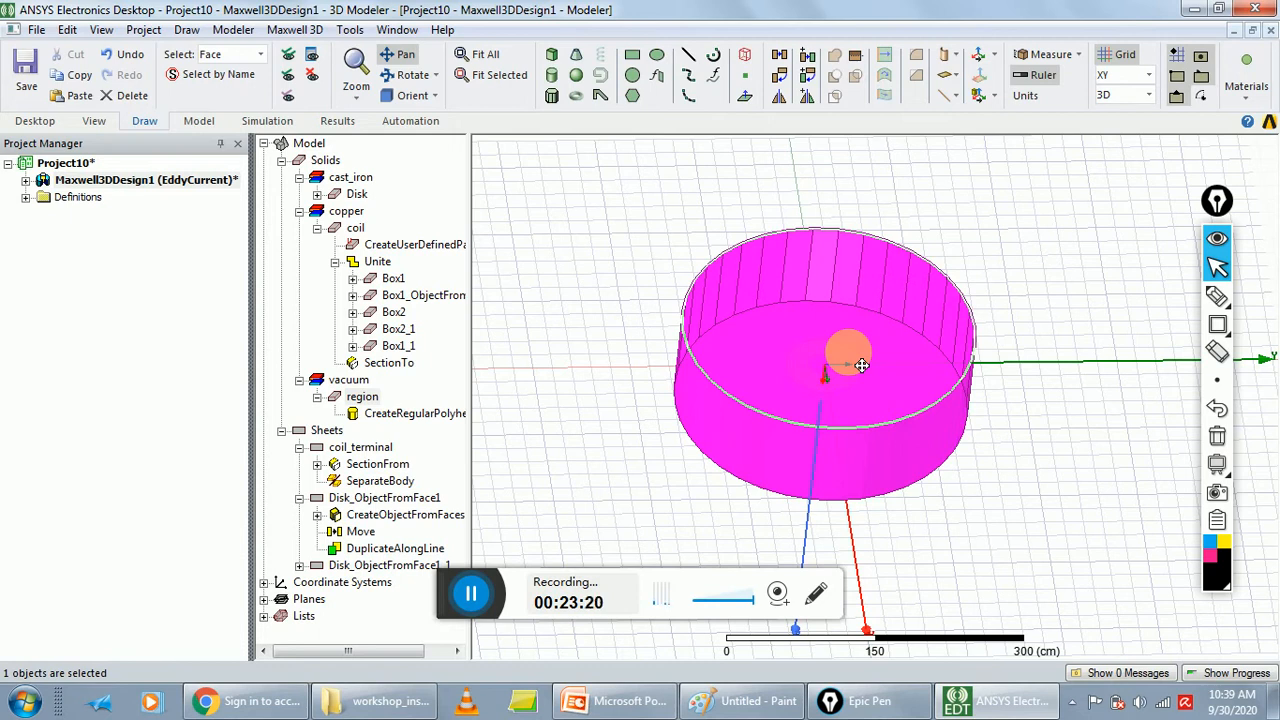
Keep the eddy effect on for the Disk only, and turn off displacement current for both the Disk and the coil
click(295, 29)
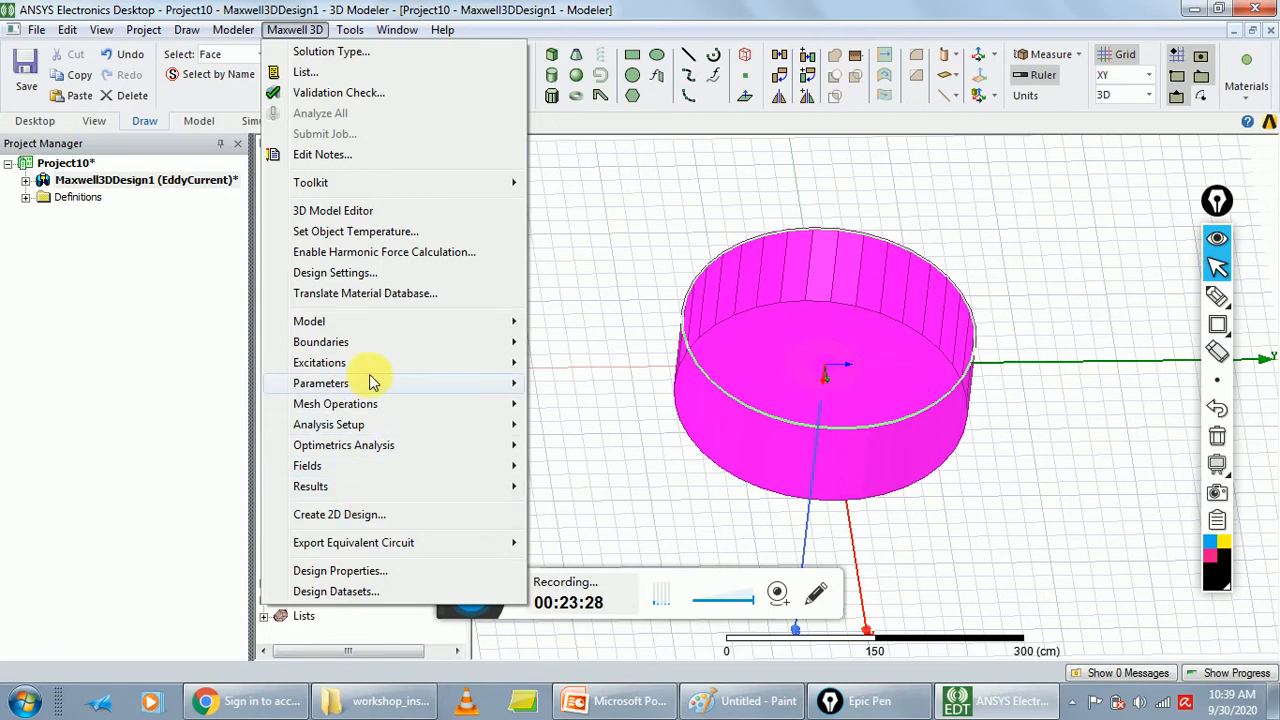
mouse_move(428, 365)
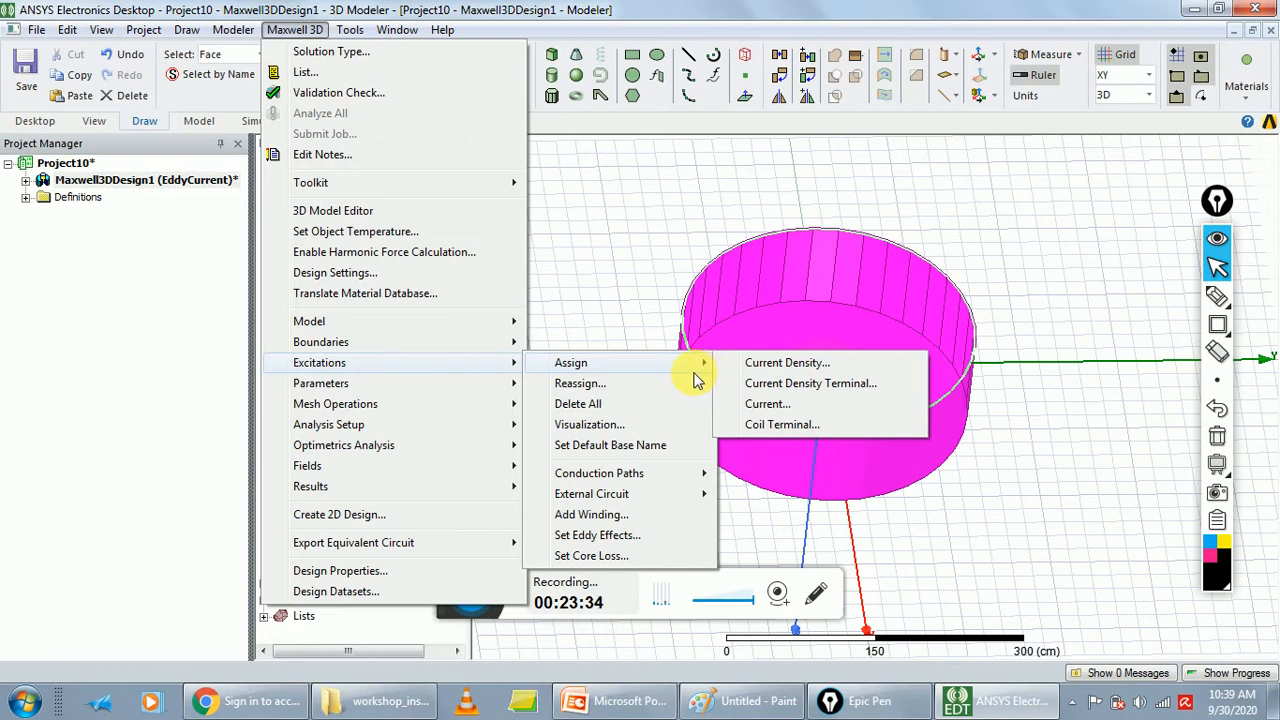
mouse_move(512, 362)
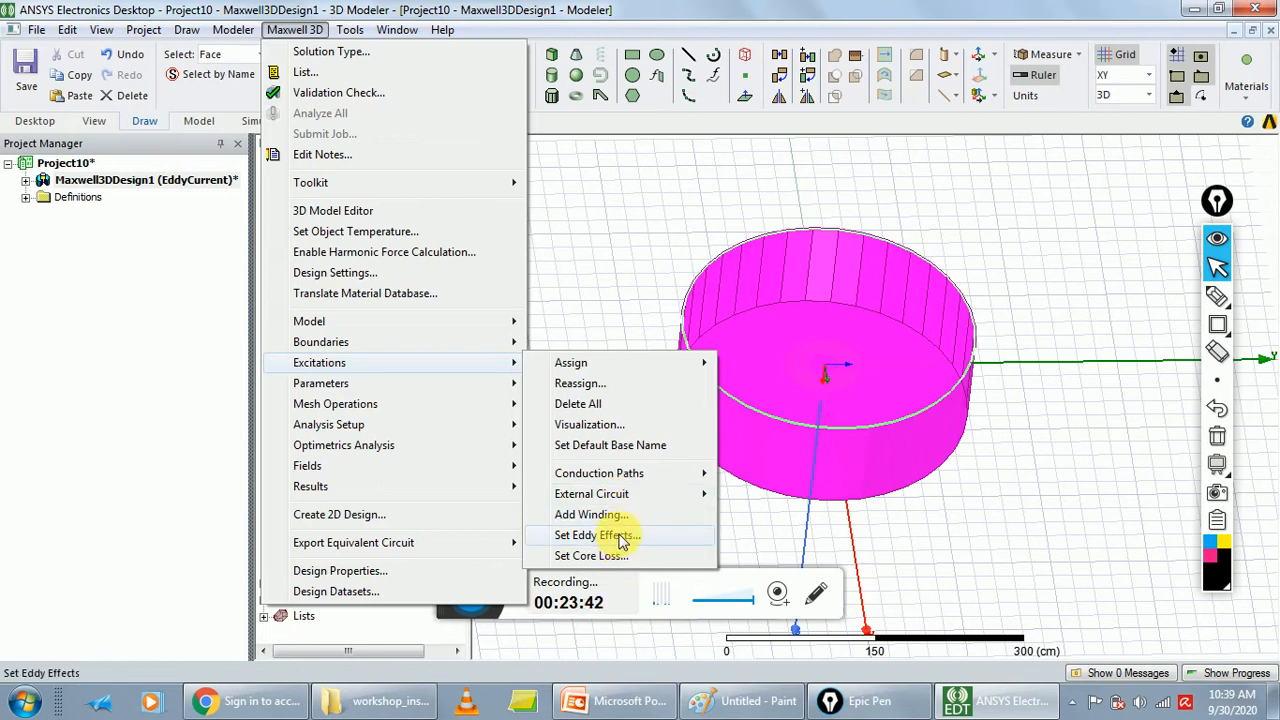
click(620, 537)
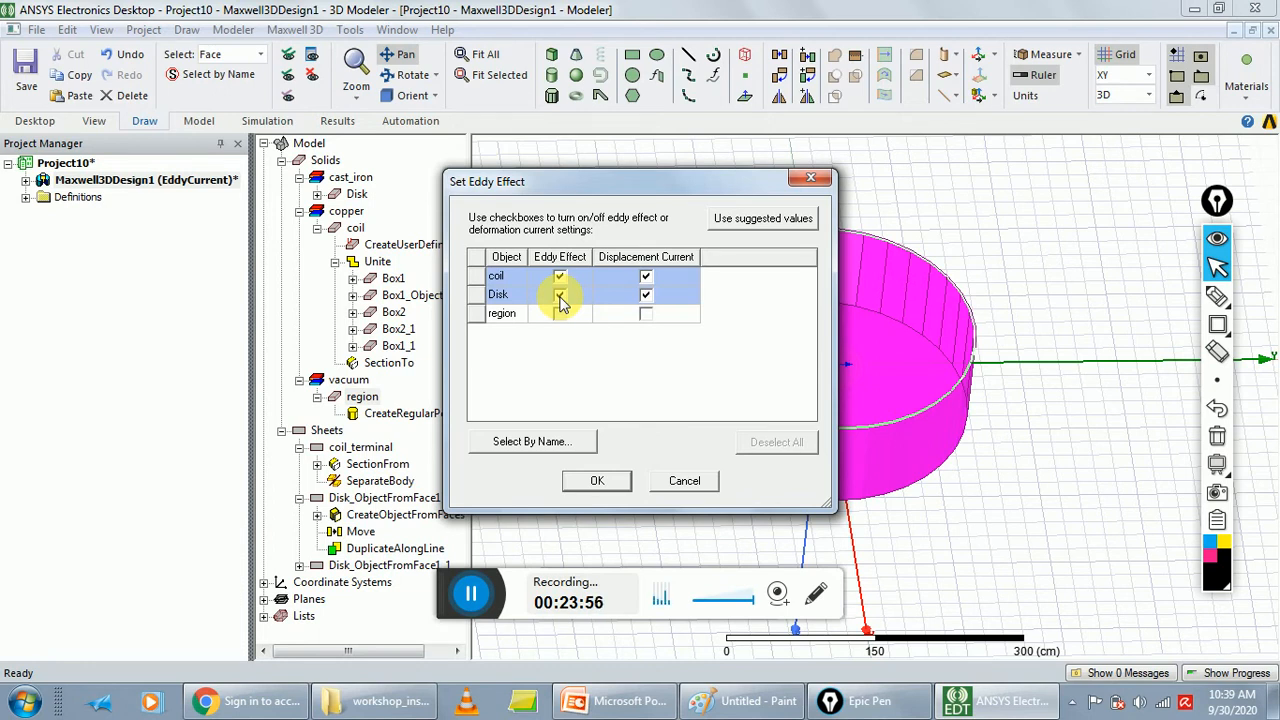
click(559, 296)
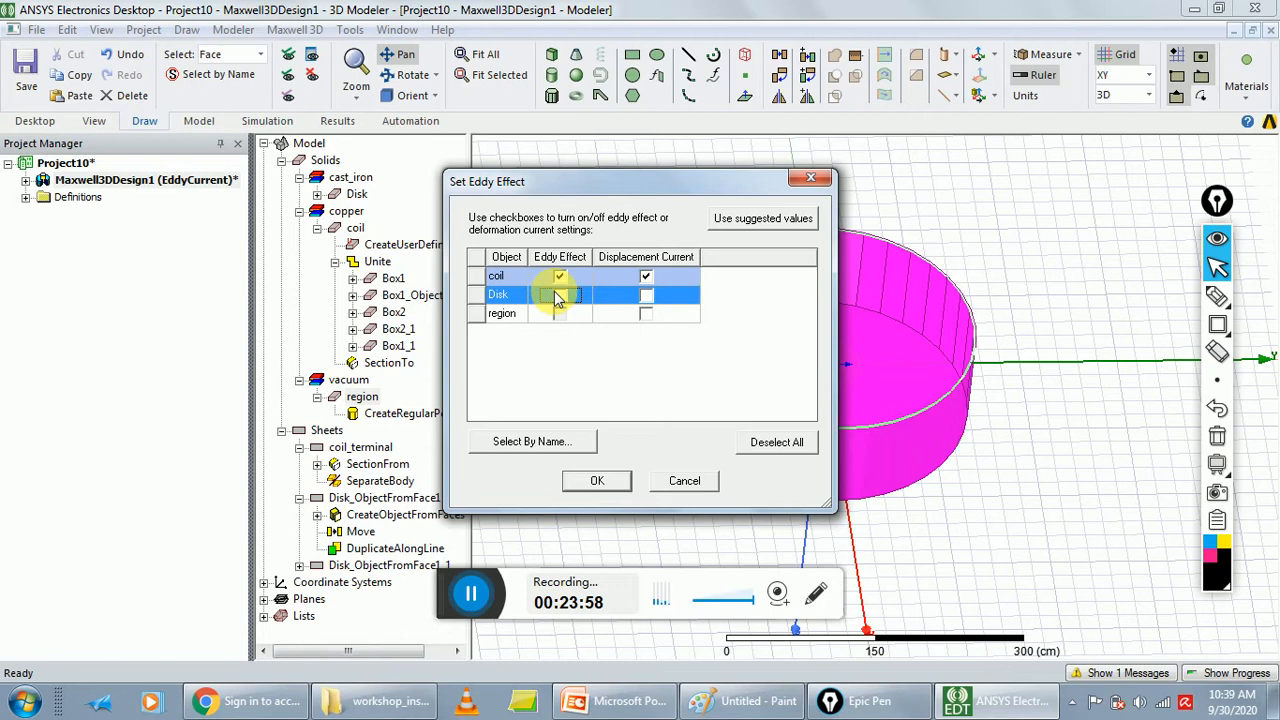
click(559, 296)
click(559, 277)
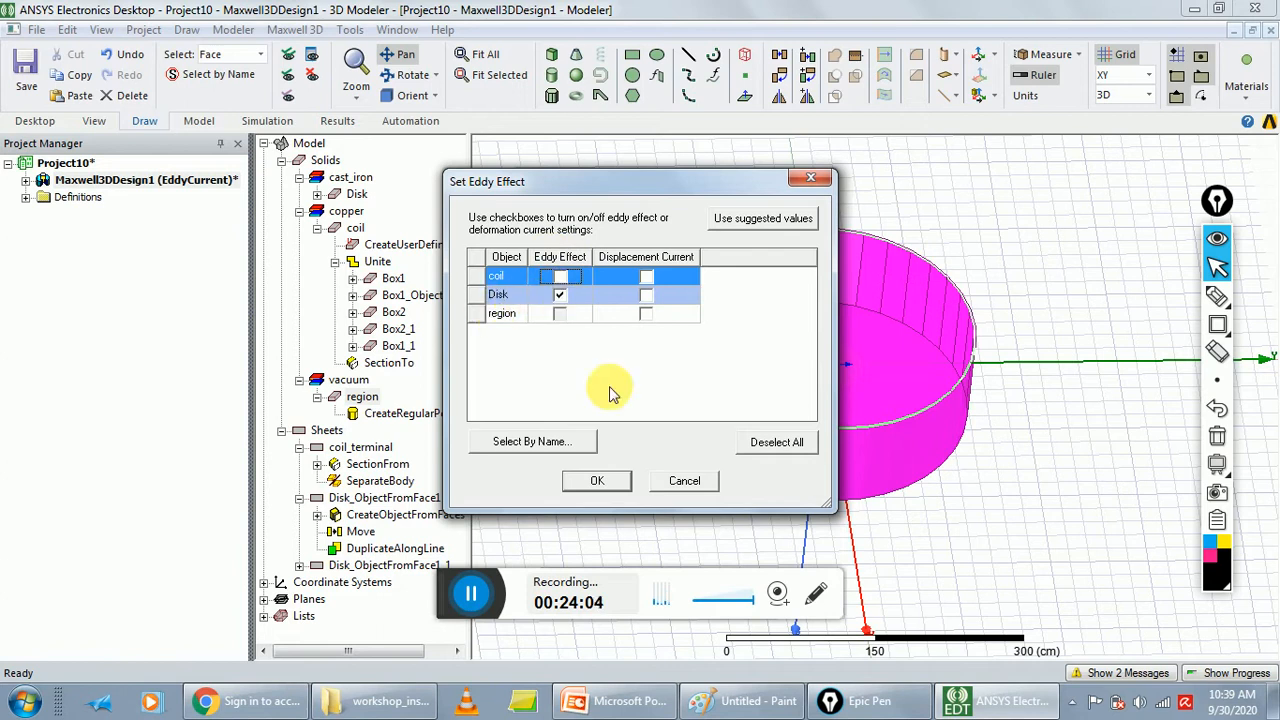
click(600, 483)
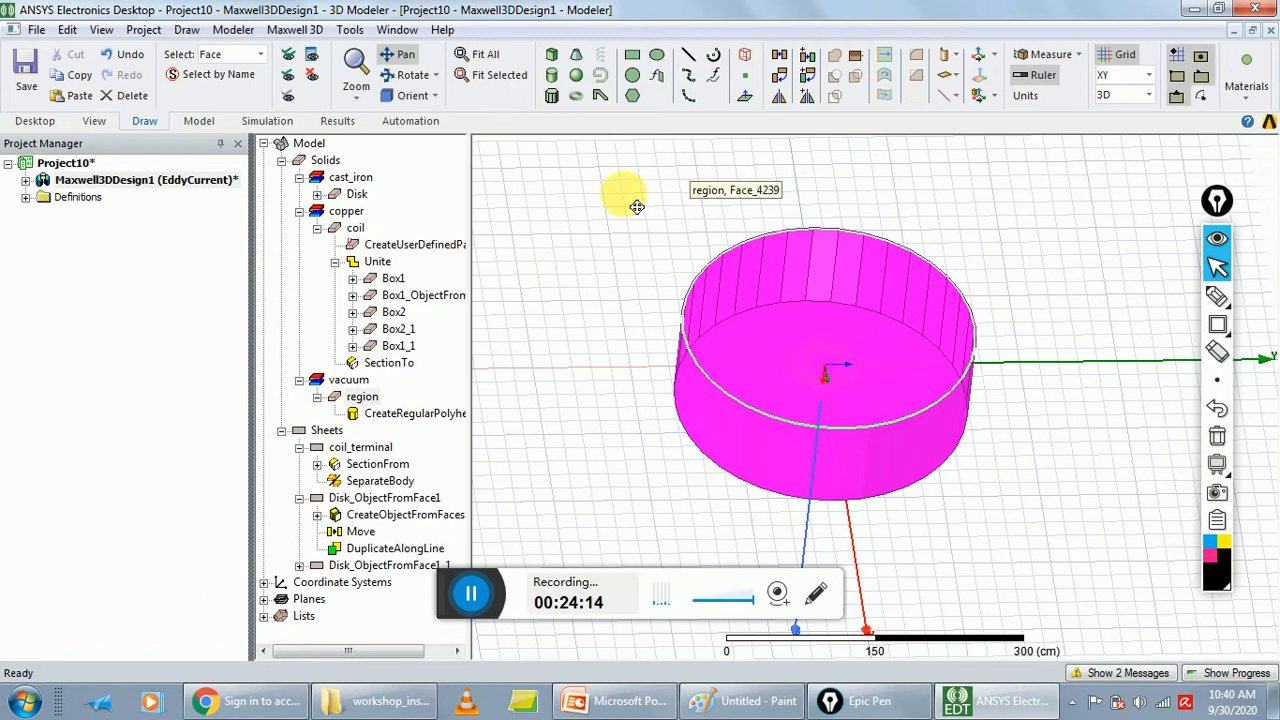
Run a validation check on the design and review the status of each category
click(248, 33)
mouse_move(278, 29)
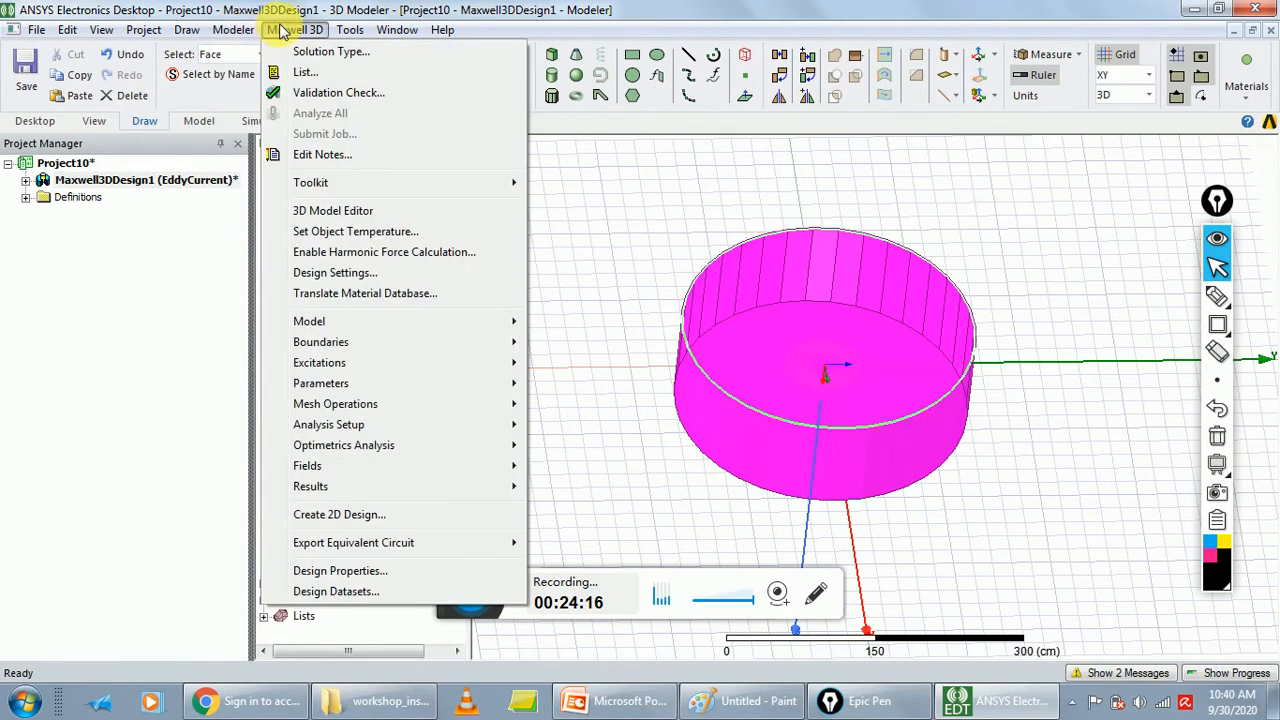
click(320, 93)
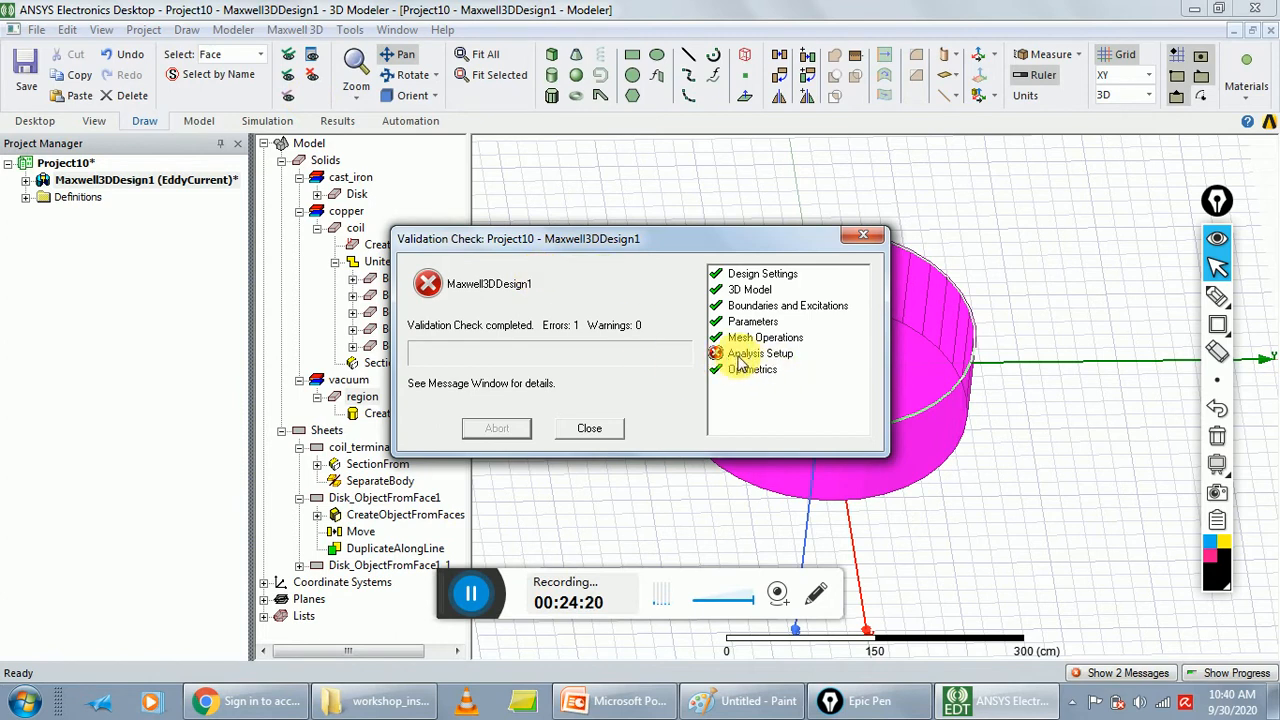
click(863, 235)
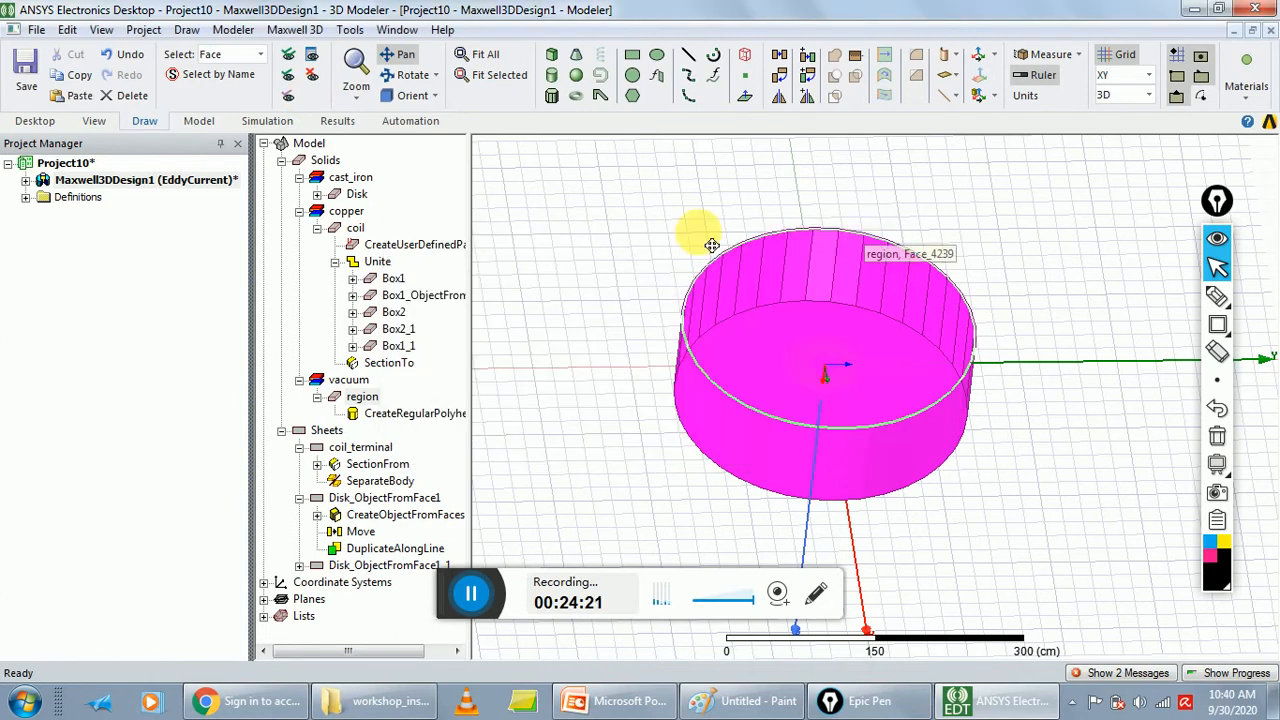
Add a solution setup with a maximum of 10 passes and a percent error of 2
click(285, 31)
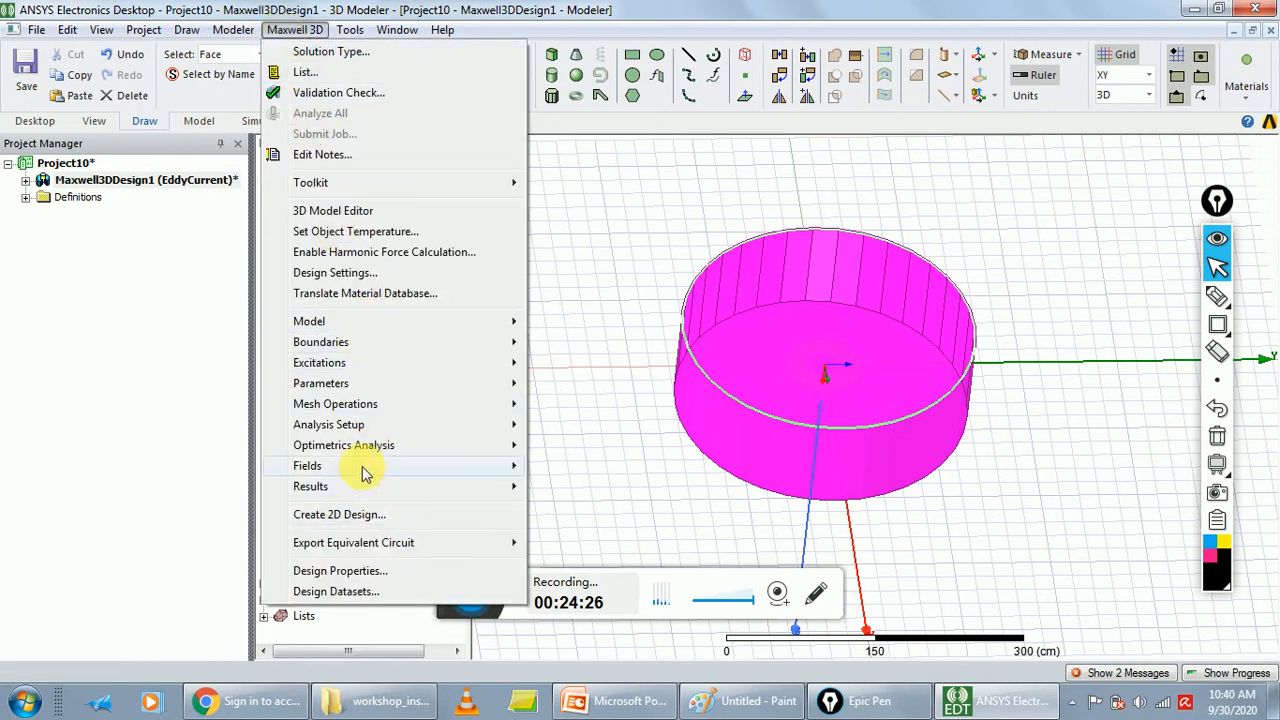
mouse_move(360, 425)
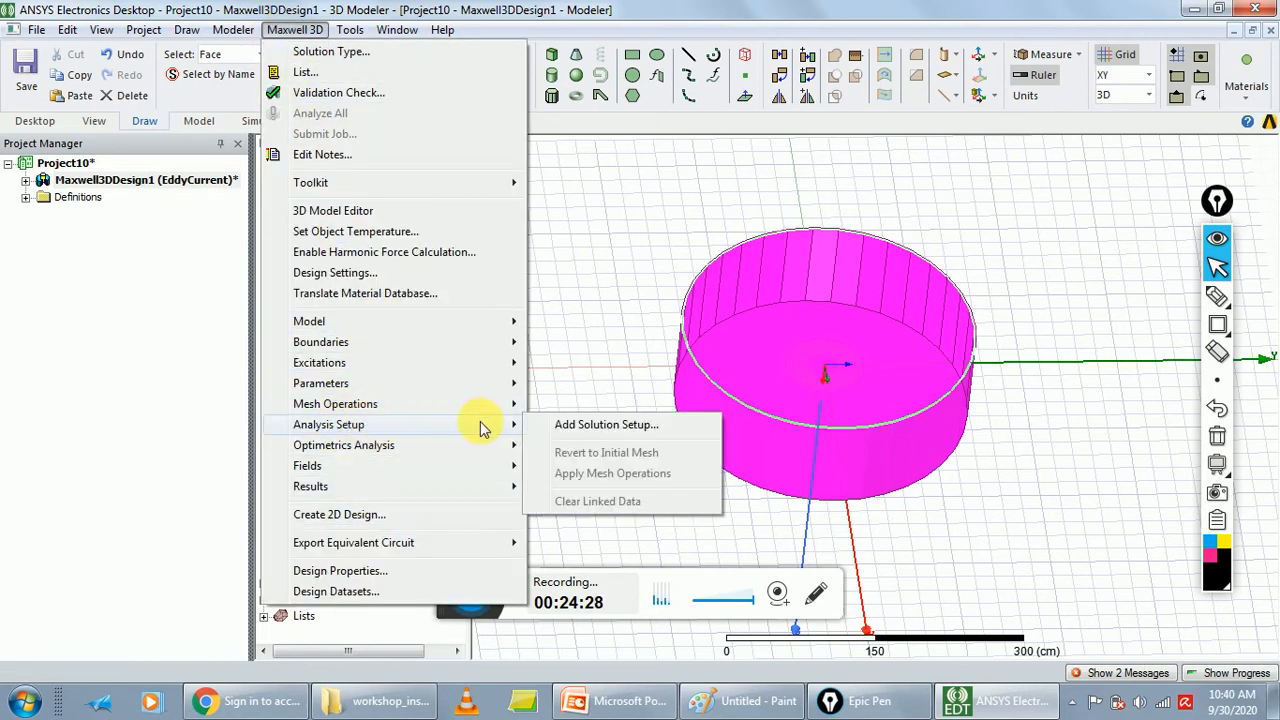
click(575, 426)
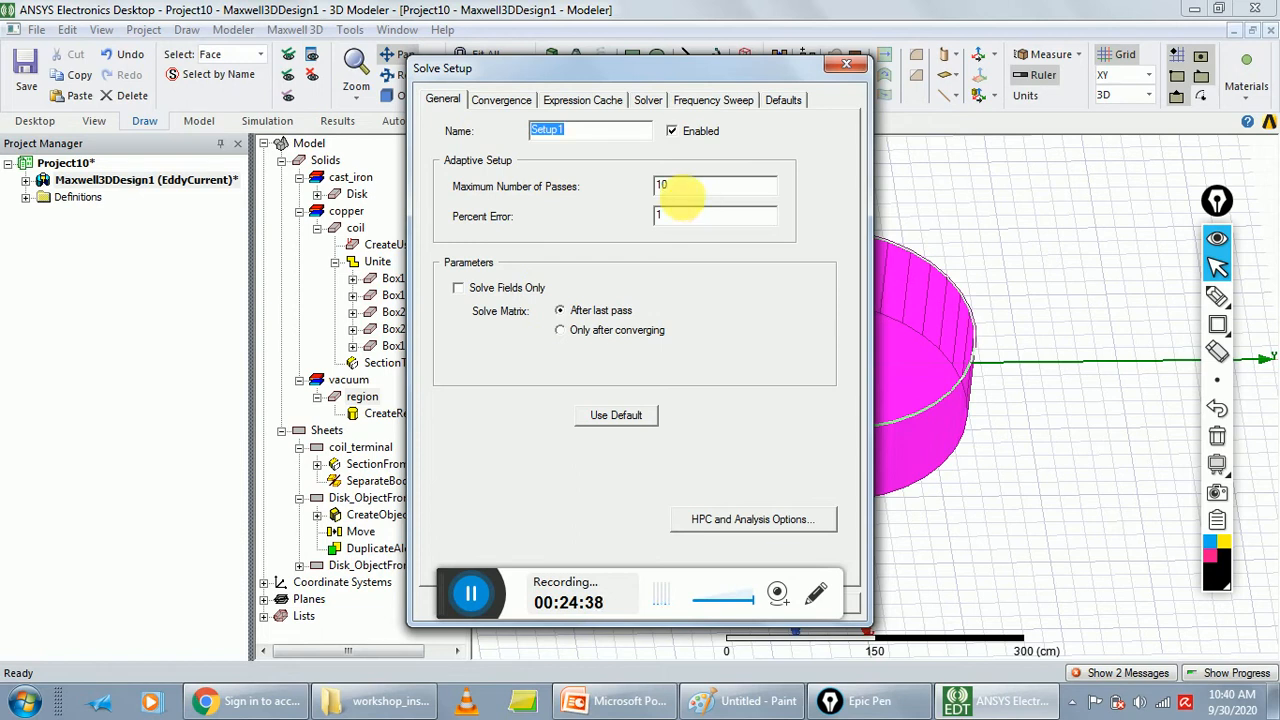
click(684, 186)
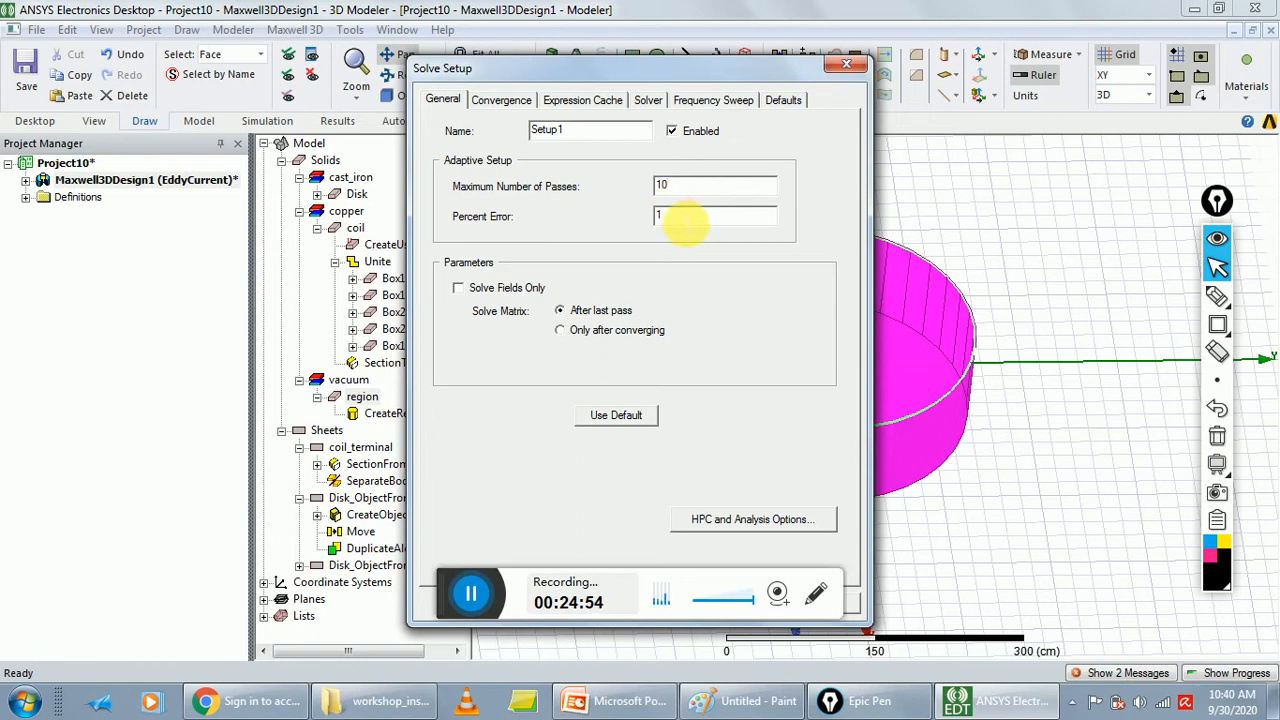
key(BackSpace)
text(2)
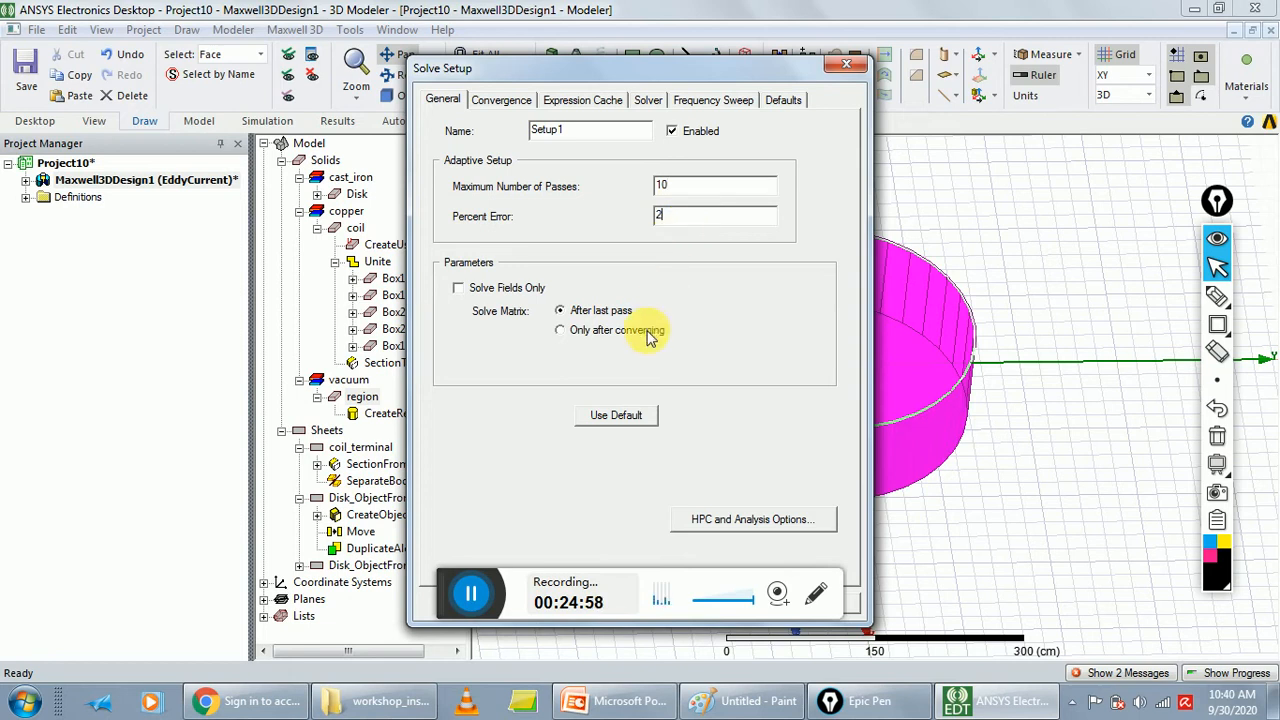
Set the setup's refinement per pass to 20% and its adaptive frequency to 510 Hz
click(512, 102)
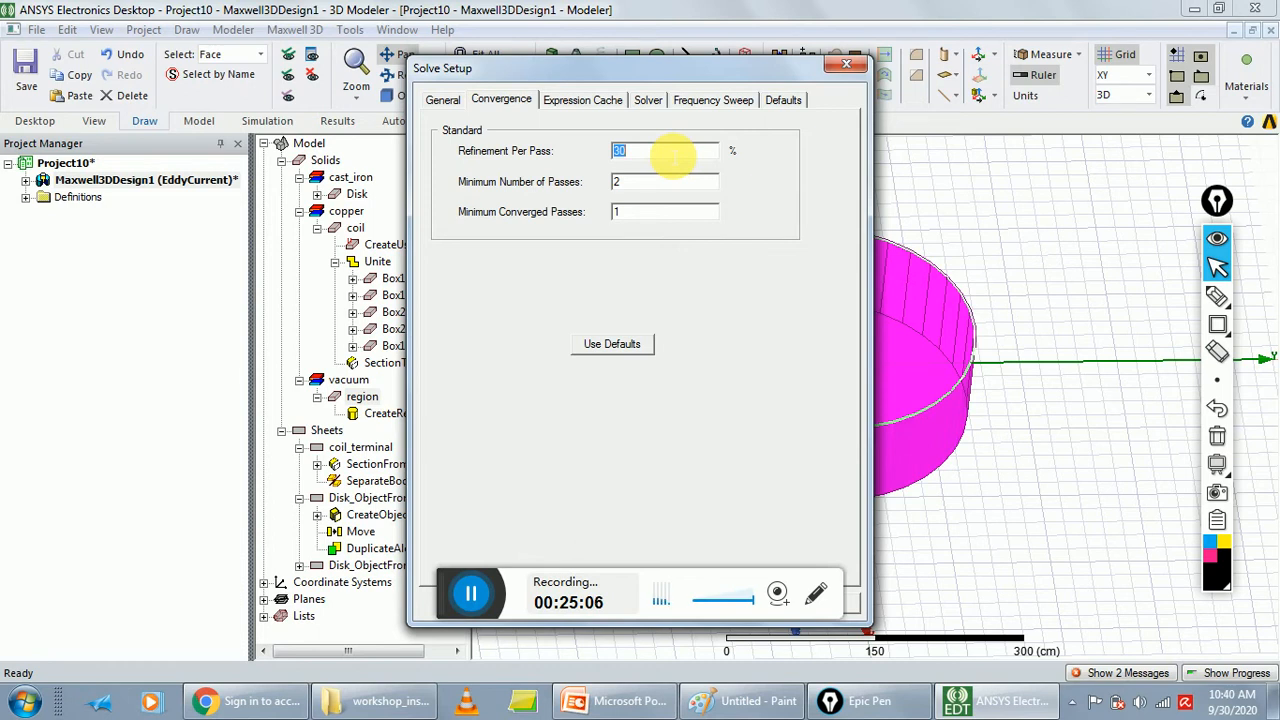
text(2)
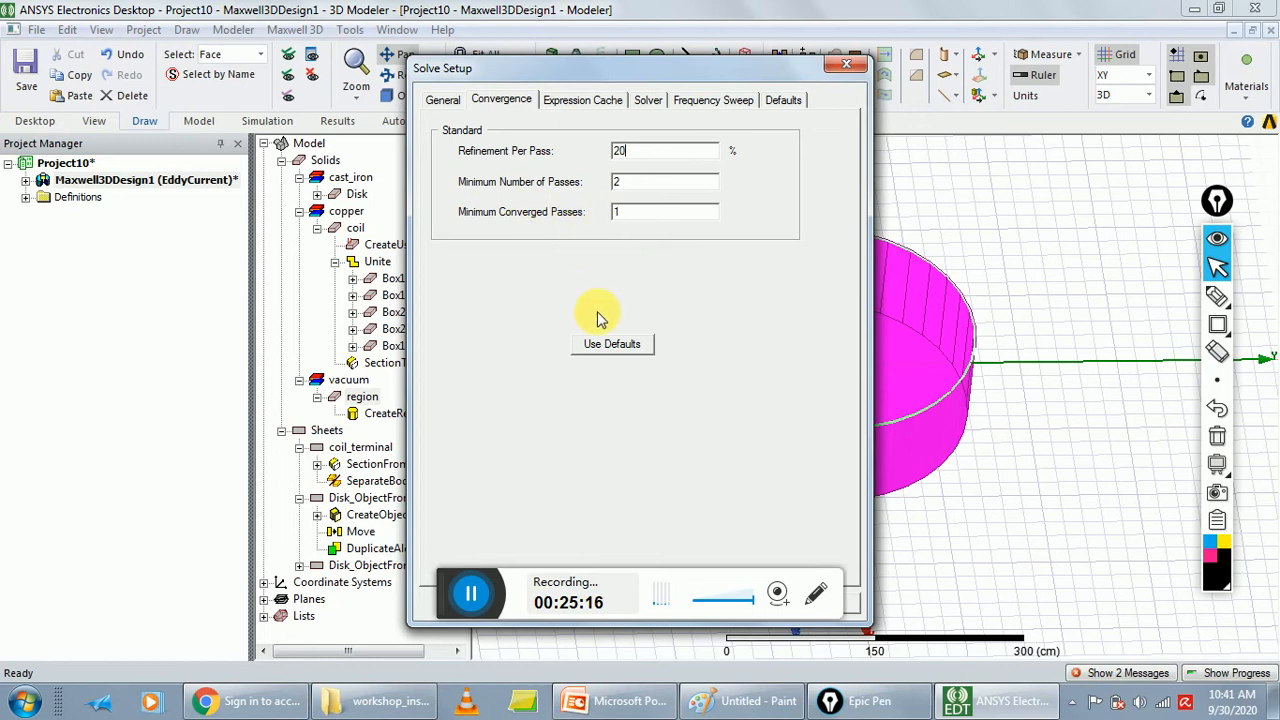
click(645, 100)
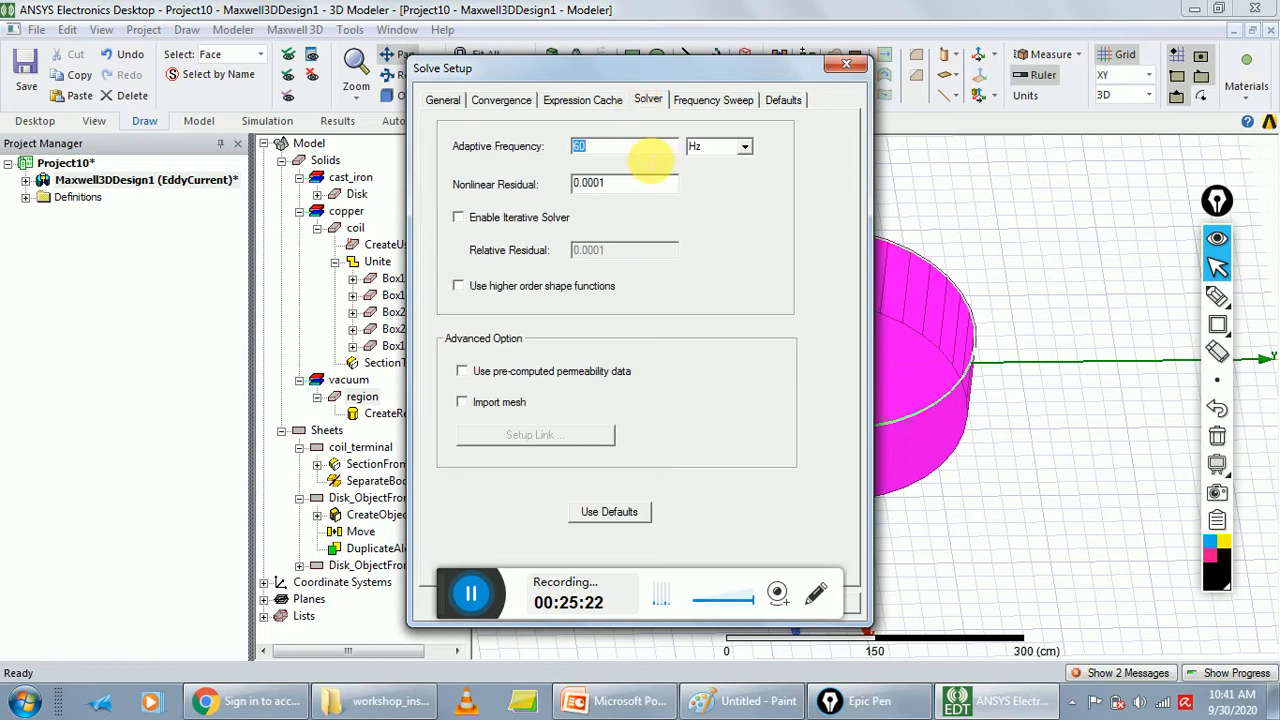
key(BackSpace)
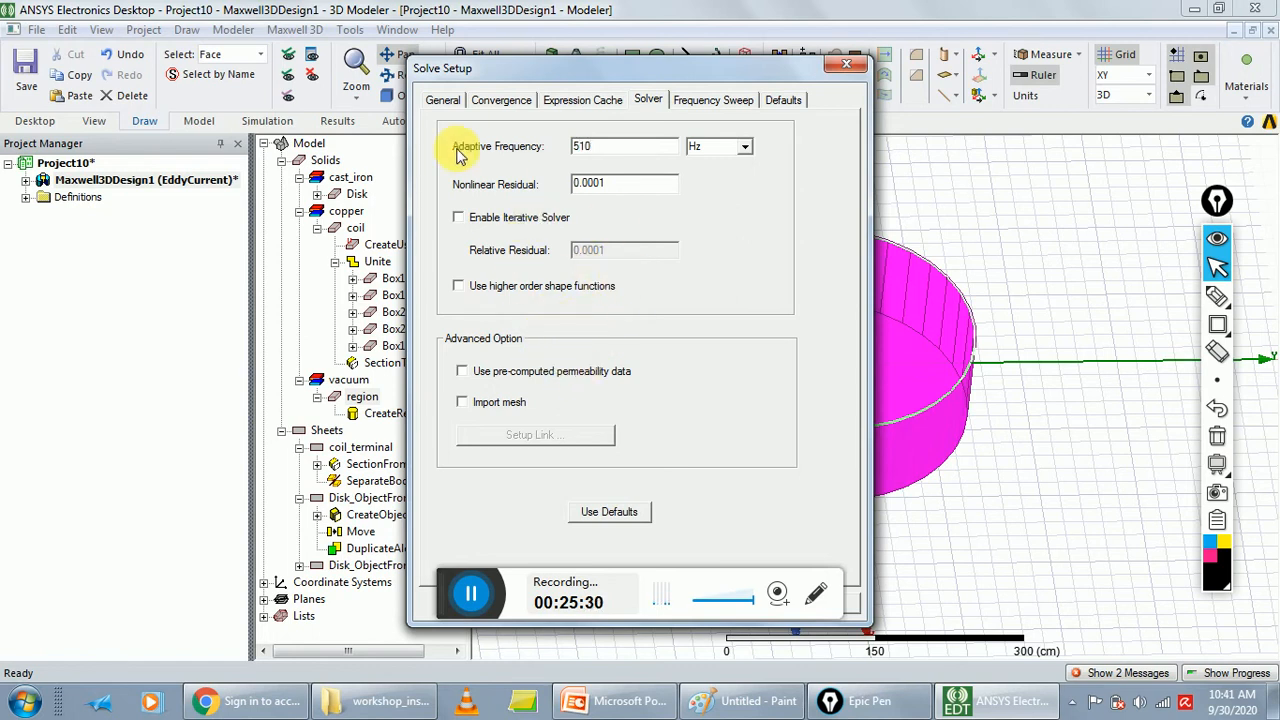
drag(682, 67, 946, 23)
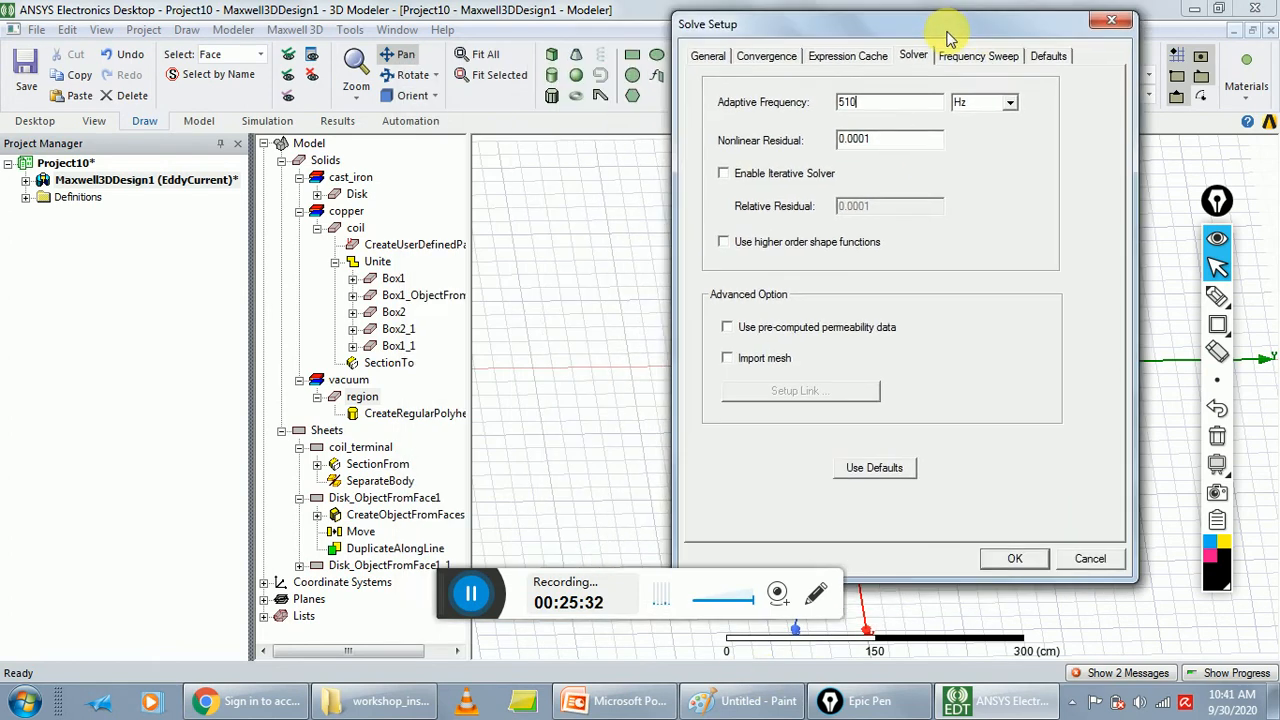
click(1006, 559)
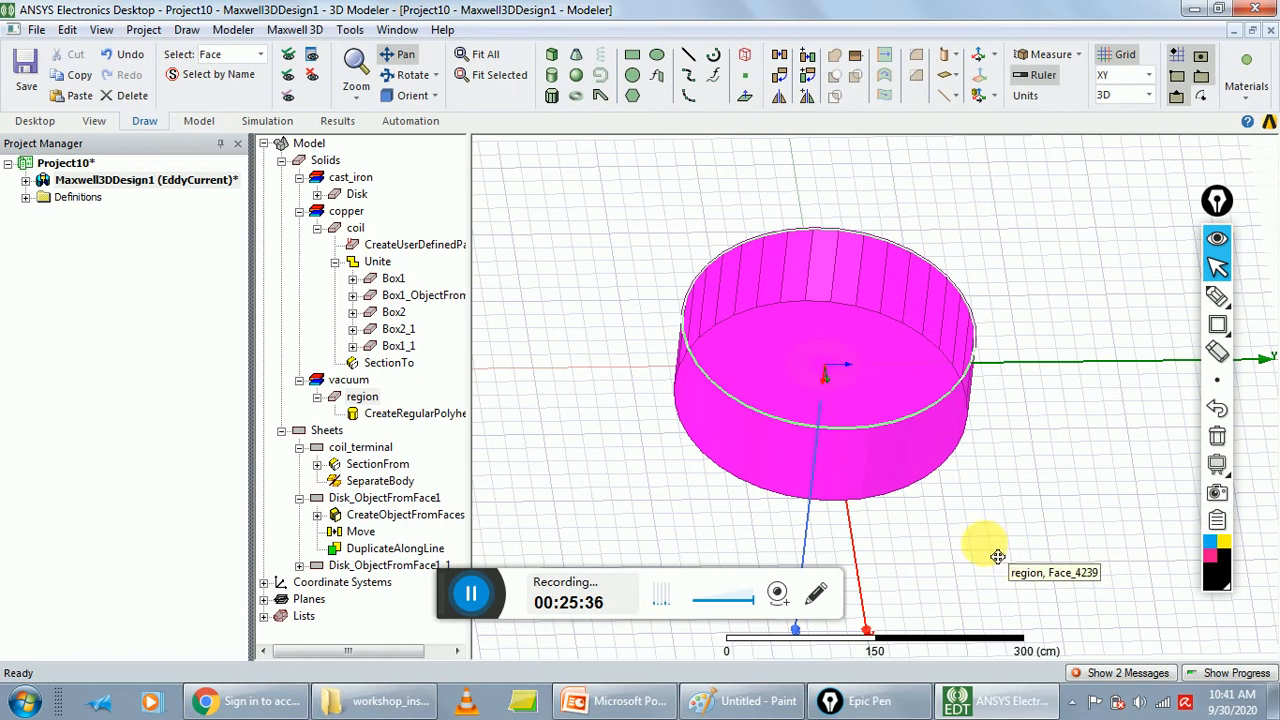
Analyze the whole design, saving the project as Project122, and hide the messages once solved
click(288, 33)
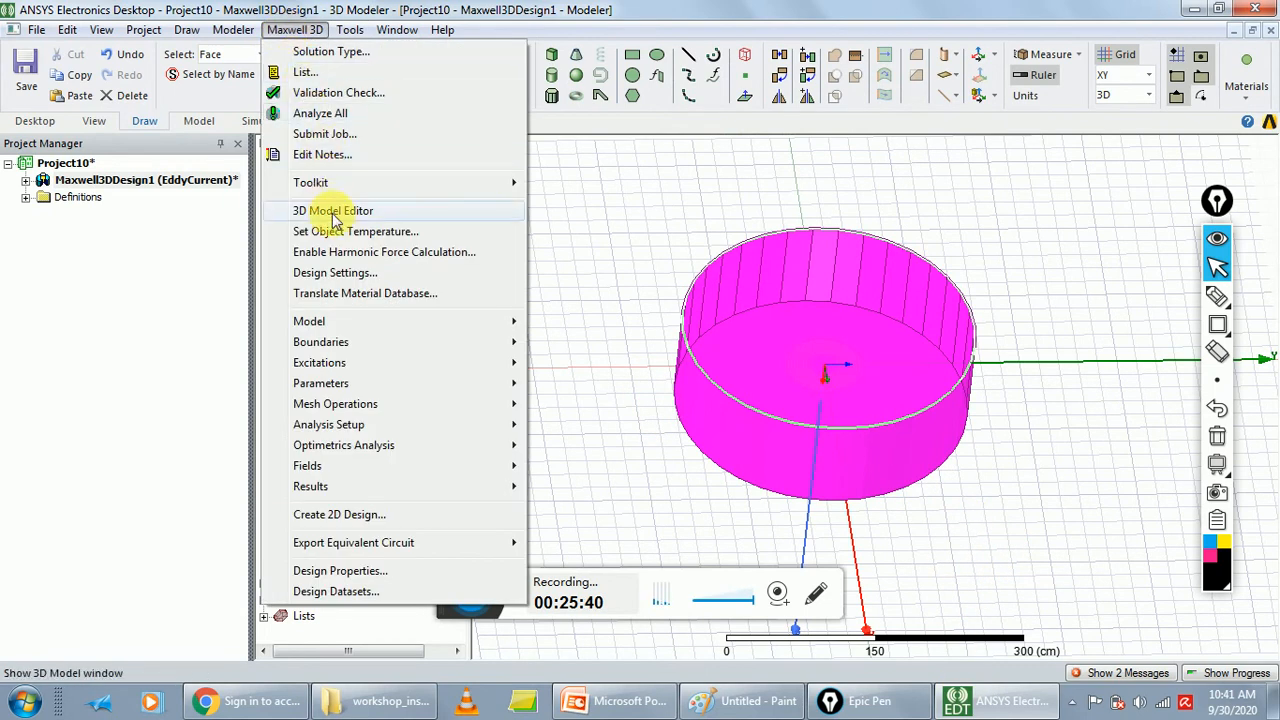
click(330, 117)
text(Project1)
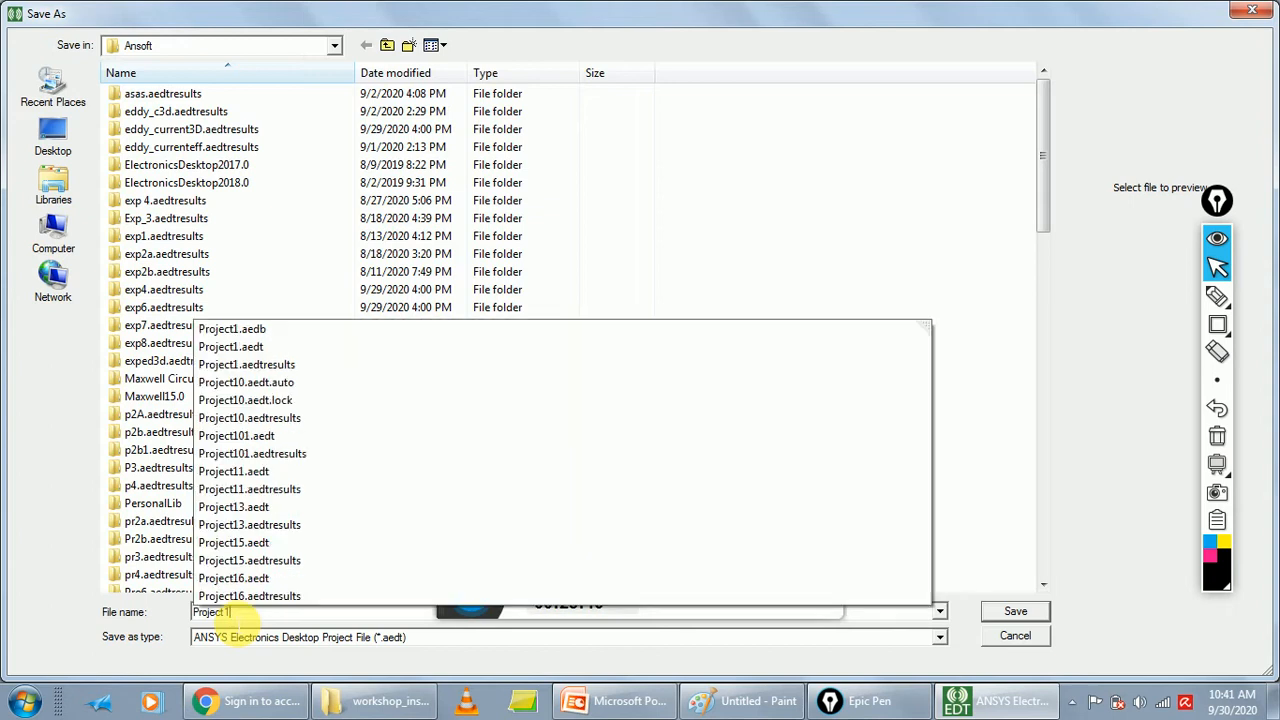
text(22)
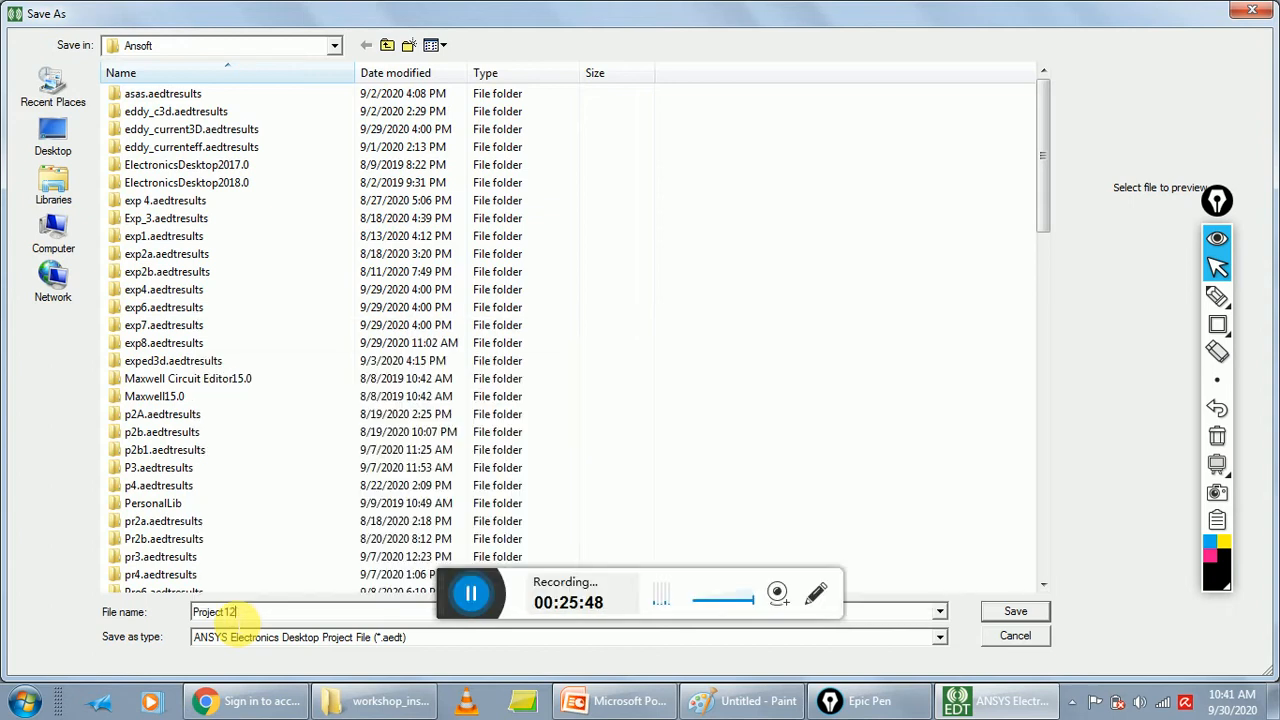
click(1014, 612)
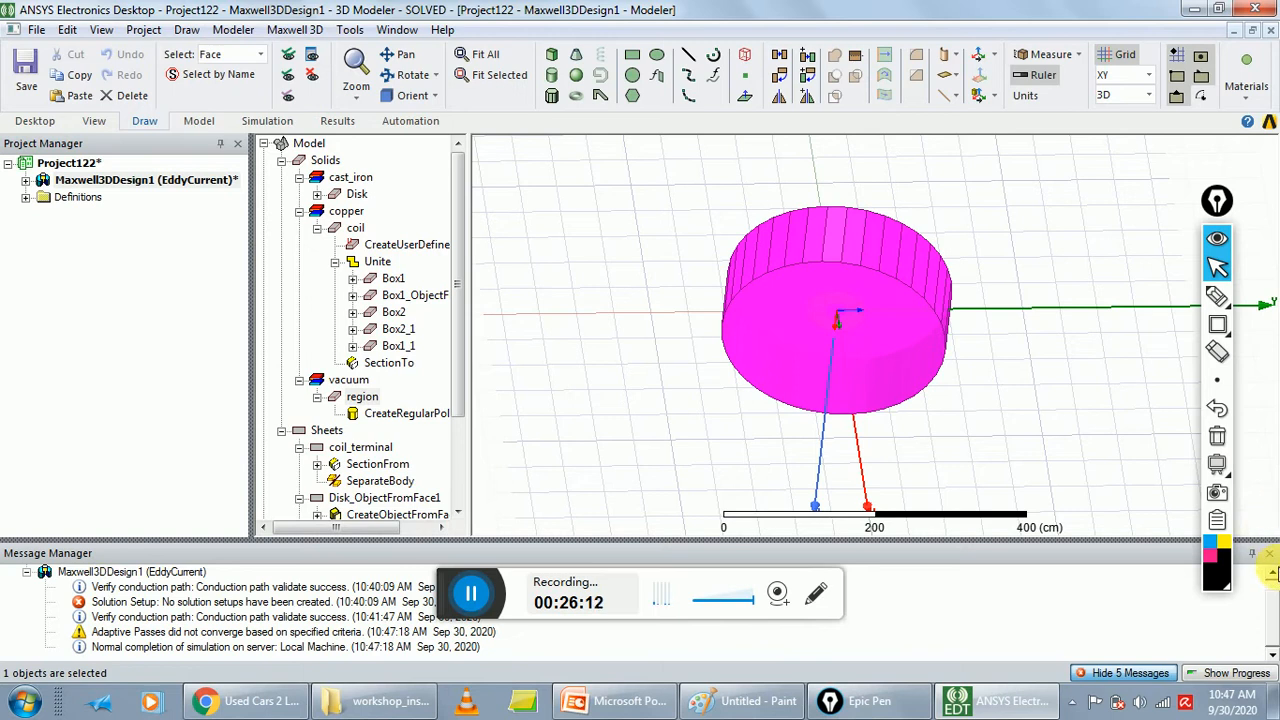
click(1268, 553)
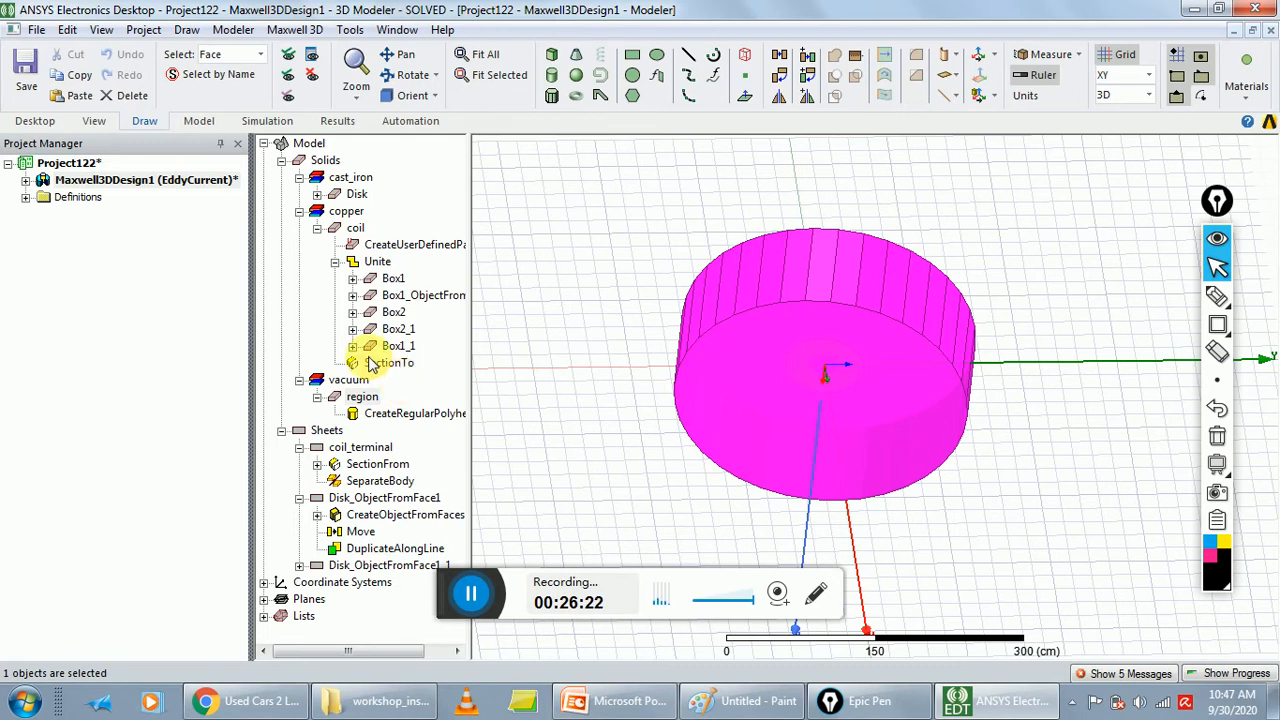
Create a mesh plot on the Disk named Mesh1 using the Setup1 : LastAdaptive solution
click(362, 196)
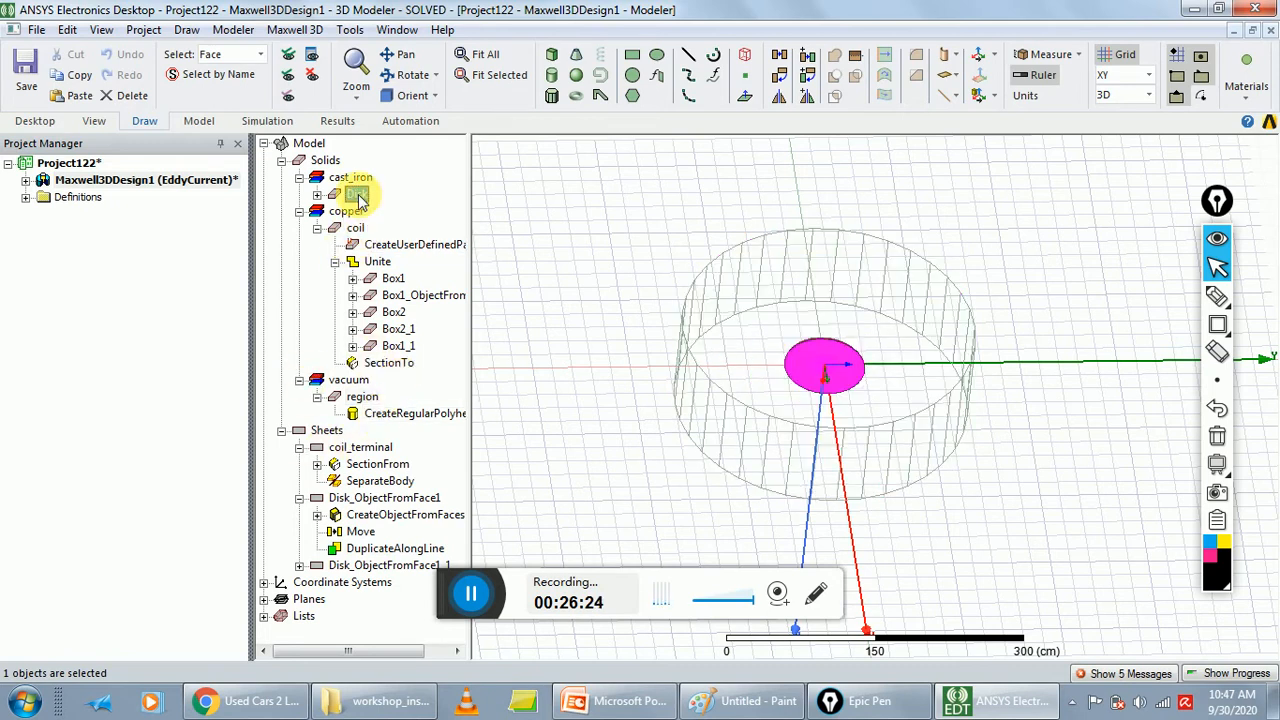
click(300, 31)
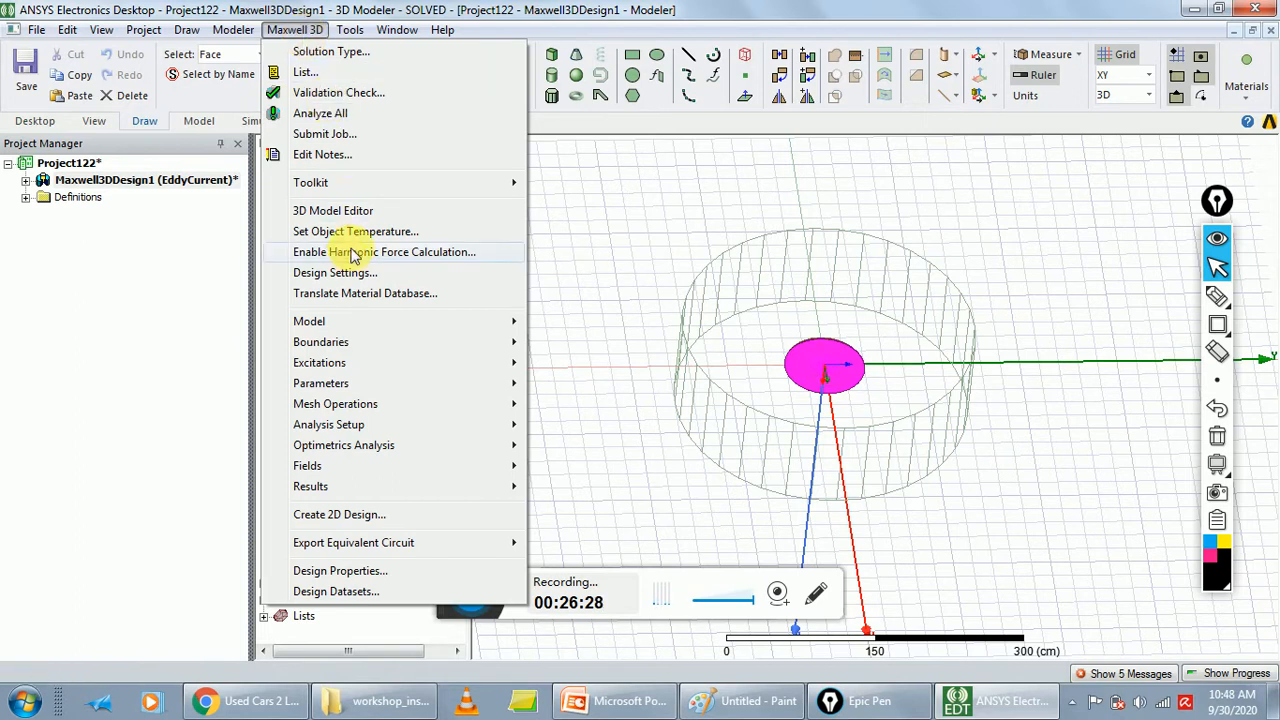
mouse_move(449, 466)
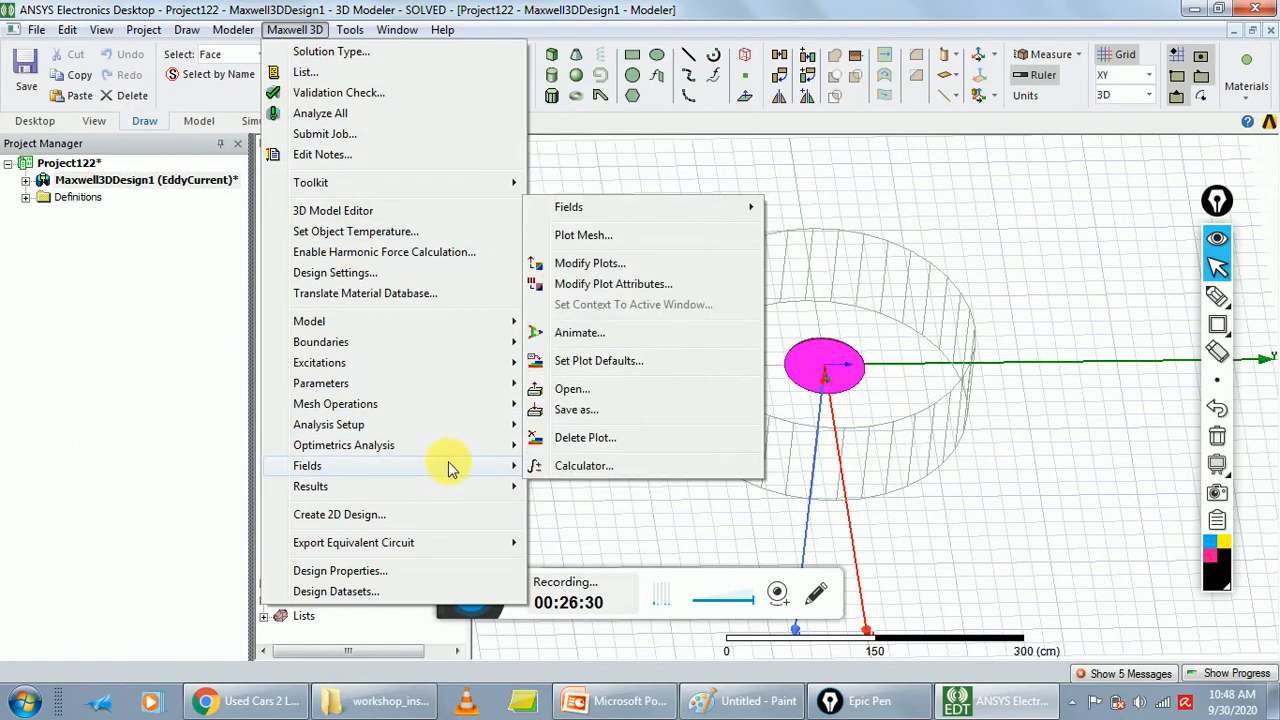
click(603, 240)
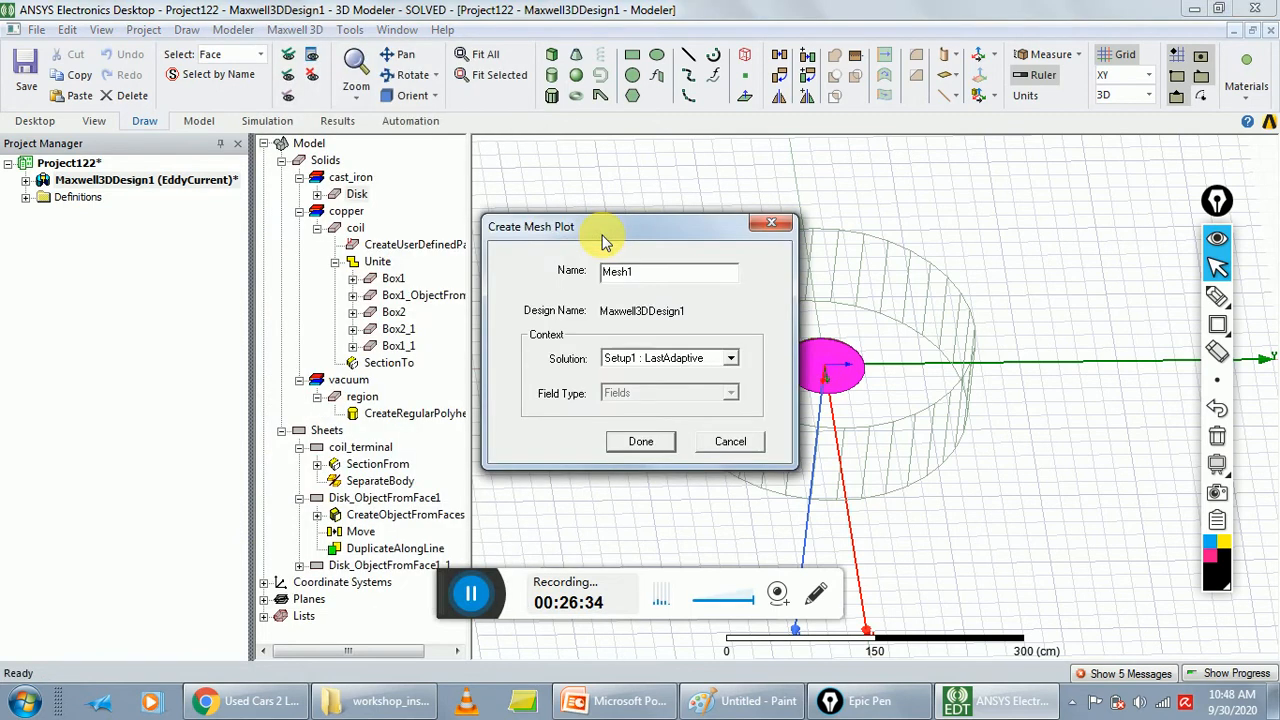
click(641, 442)
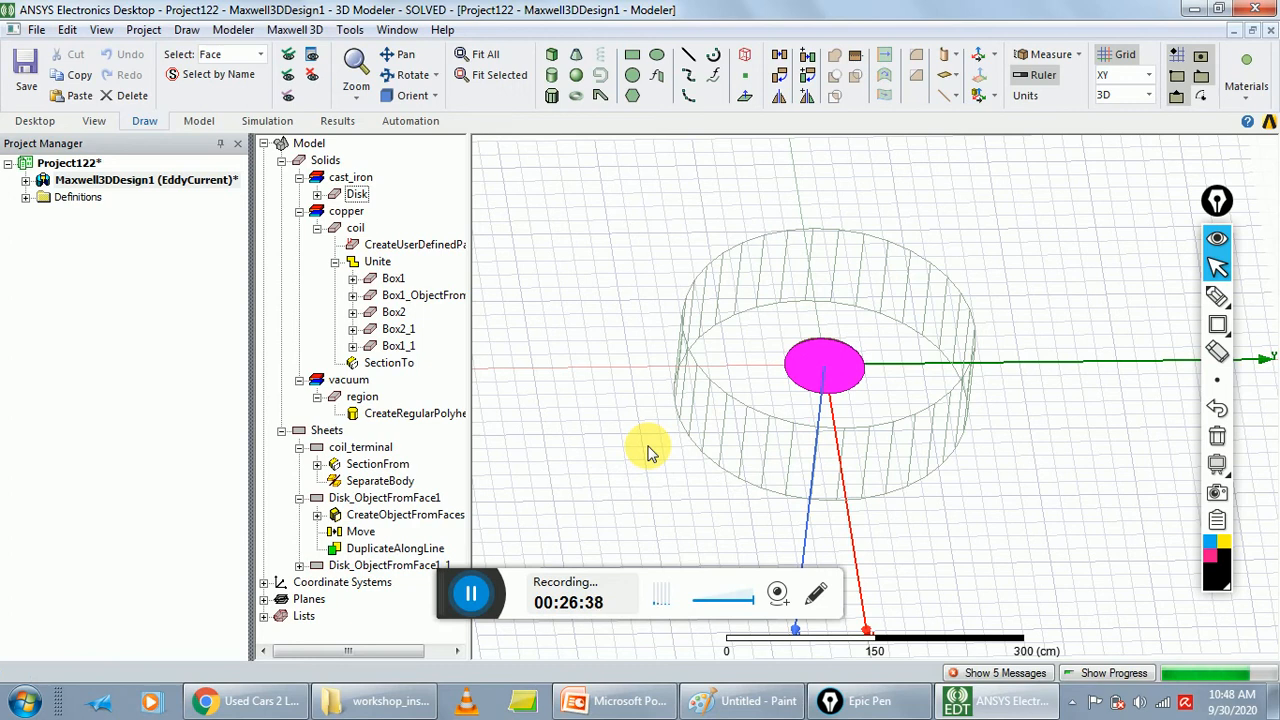
Examine the mesh on the disk up close from above
click(787, 356)
scroll(773, 357, up, 5)
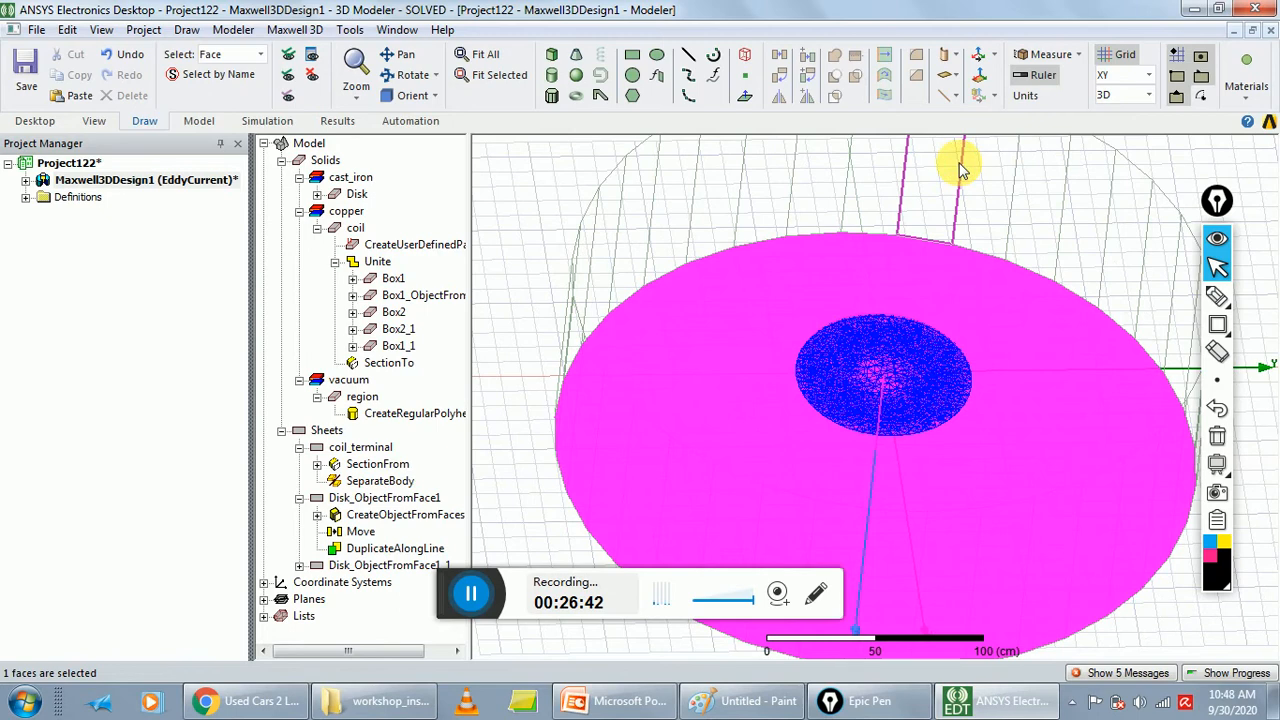
click(960, 170)
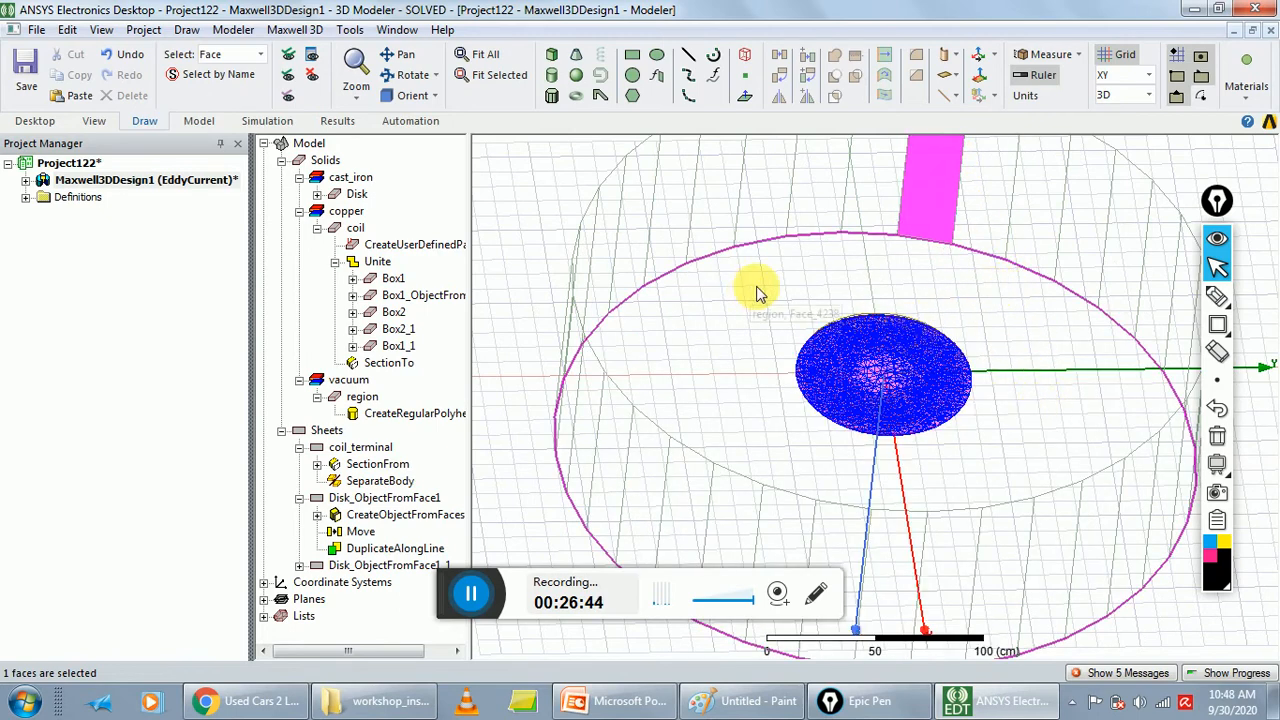
click(768, 331)
click(410, 75)
drag(810, 380, 1113, 392)
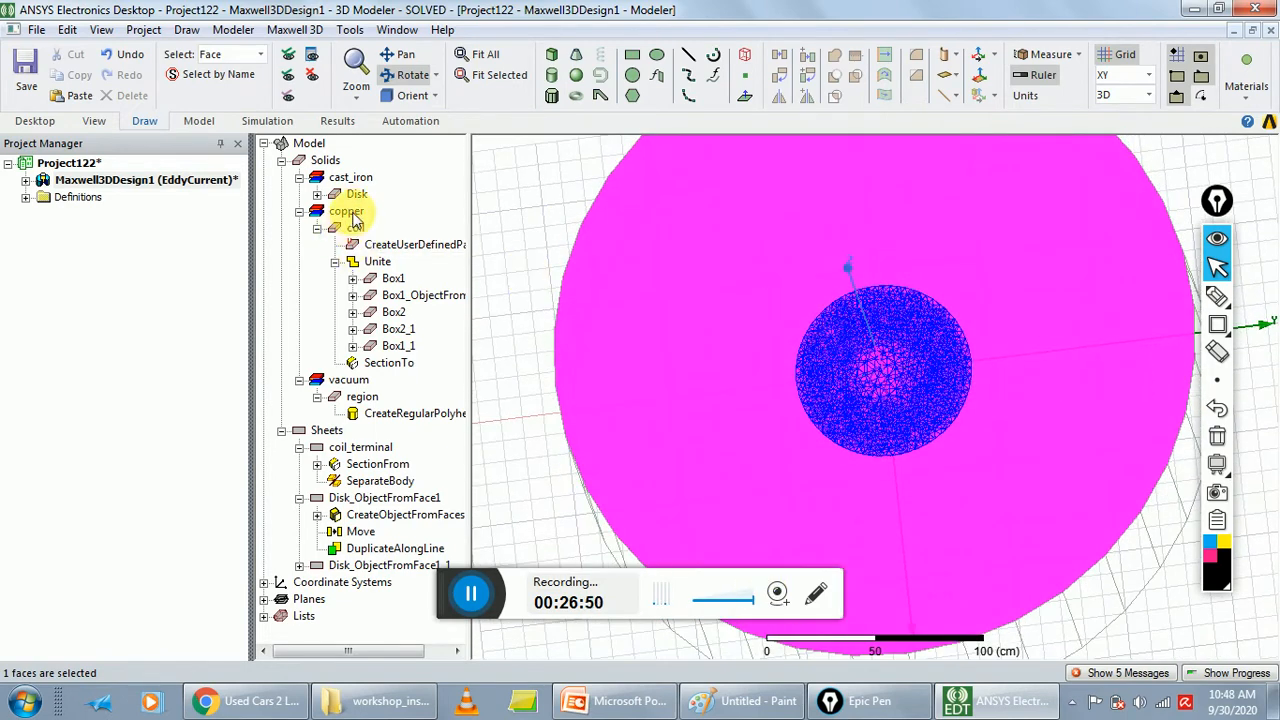
click(345, 229)
scroll(920, 366, up, 5)
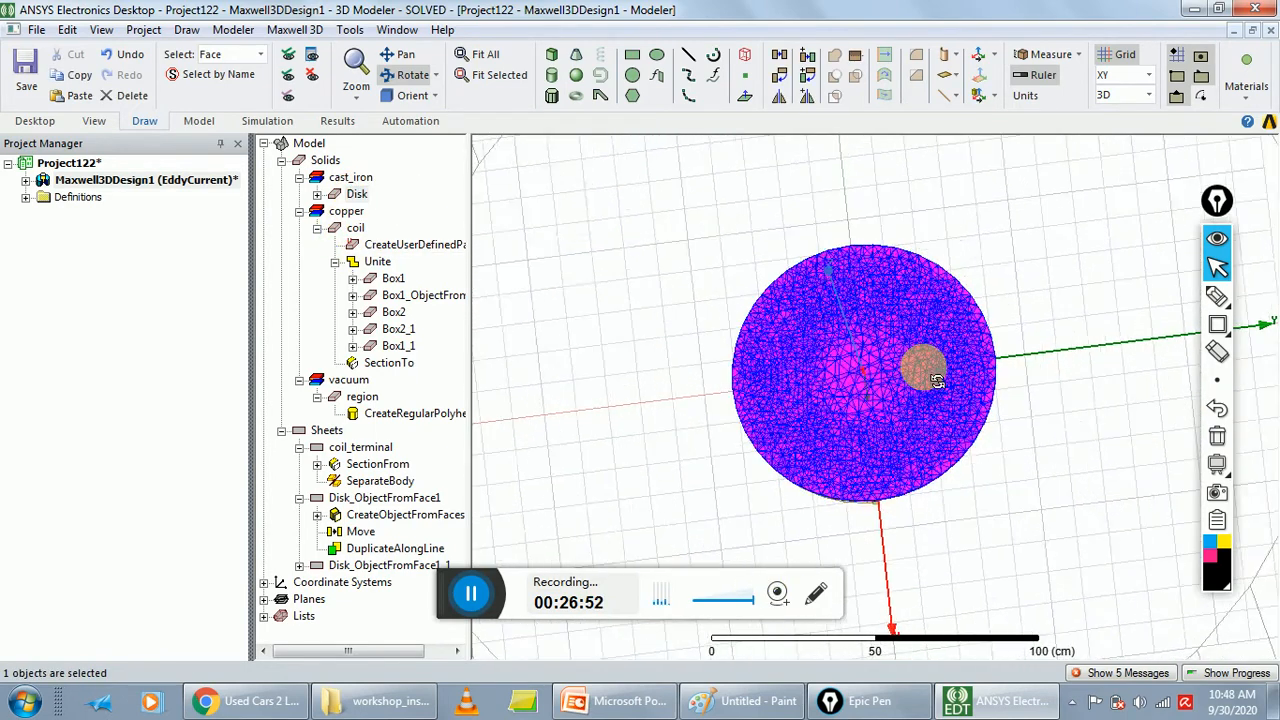
Open the Fields Calculator for Setup1 : LastAdaptive and add the OhmicLoss quantity to the stack
drag(838, 400, 905, 482)
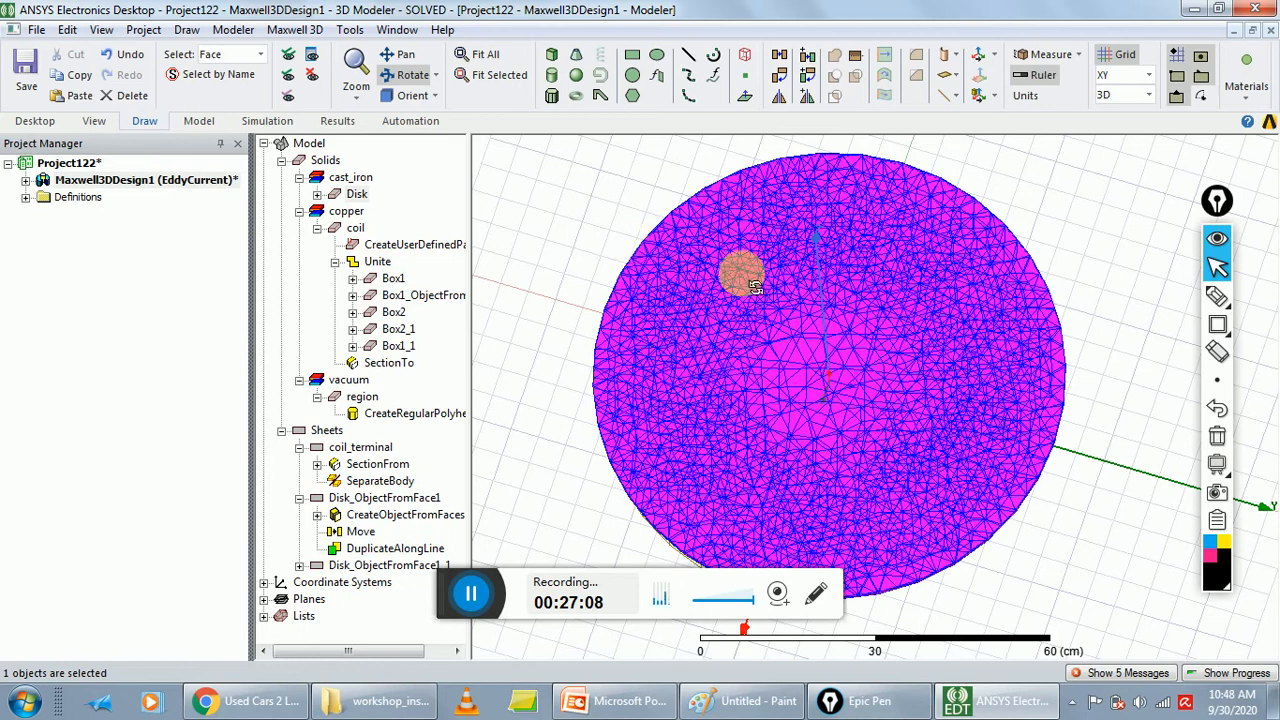
click(295, 29)
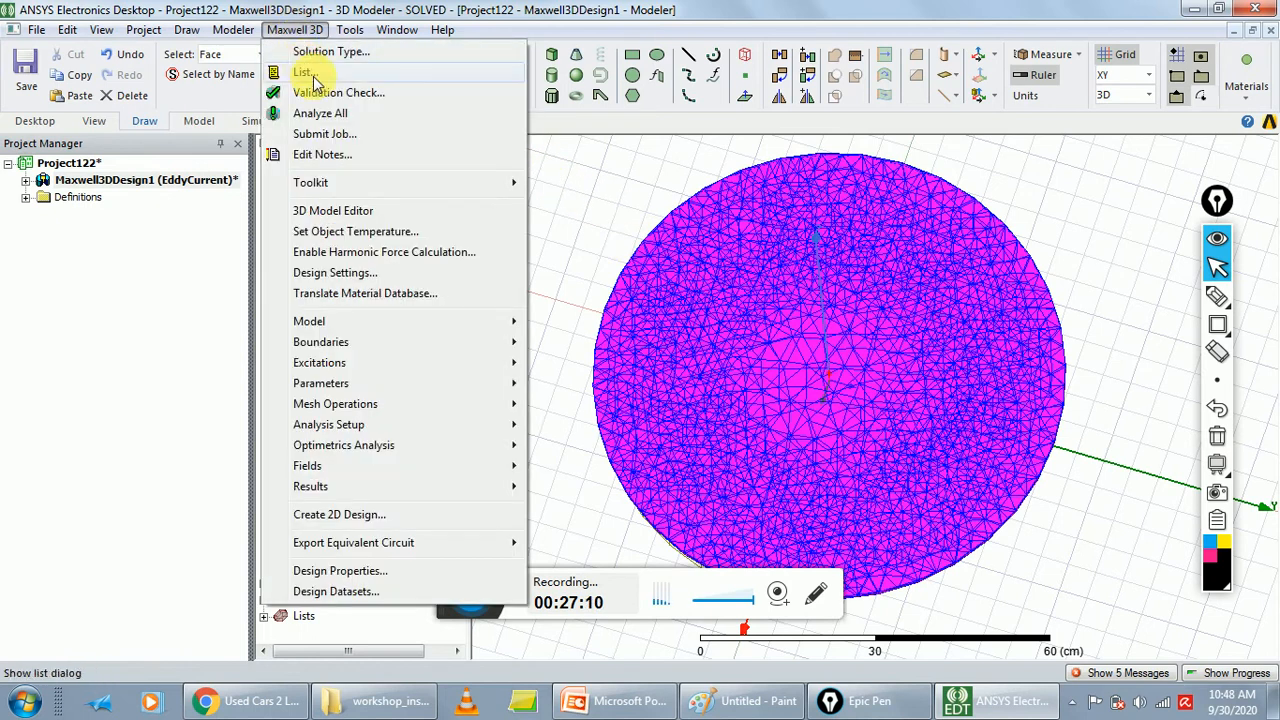
mouse_move(366, 488)
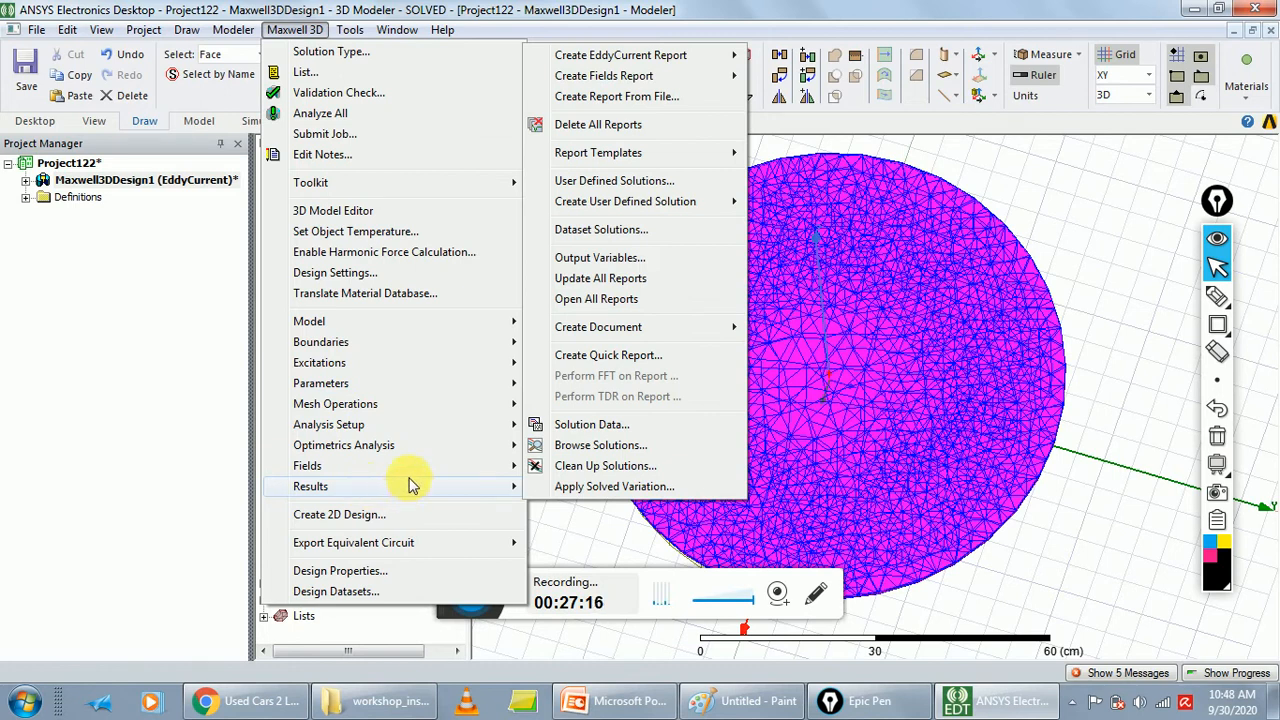
mouse_move(521, 466)
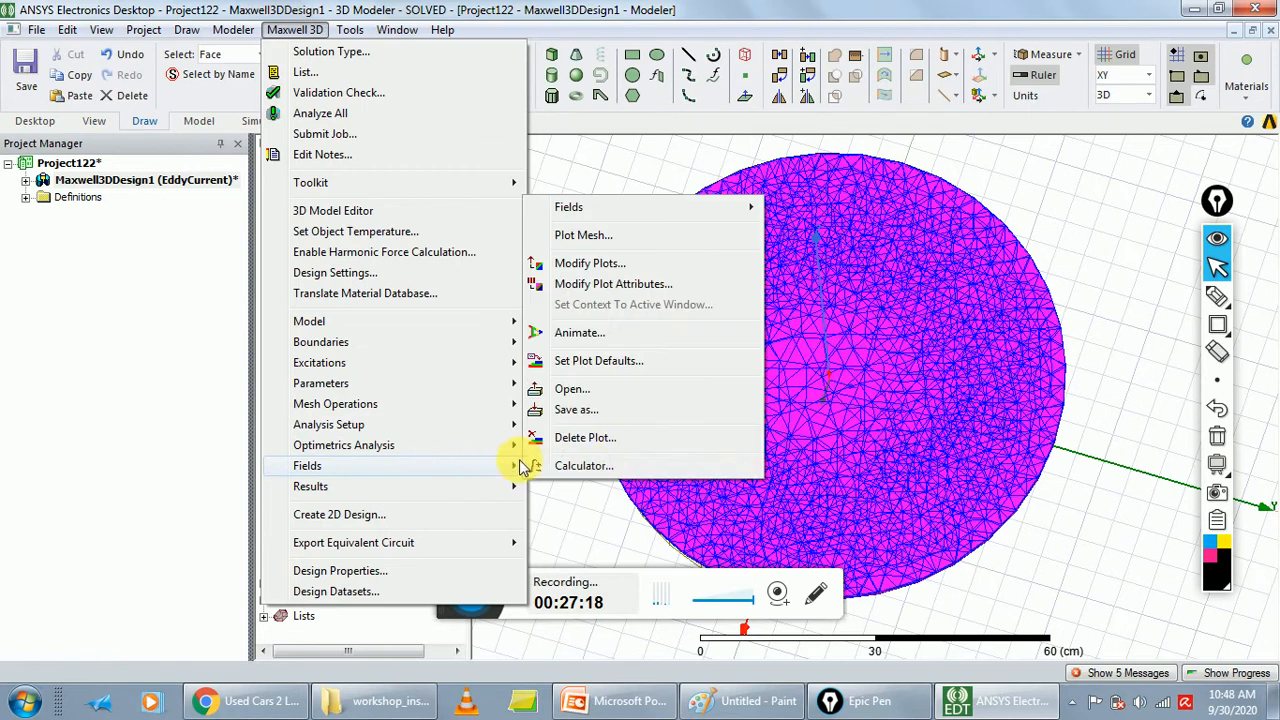
click(583, 466)
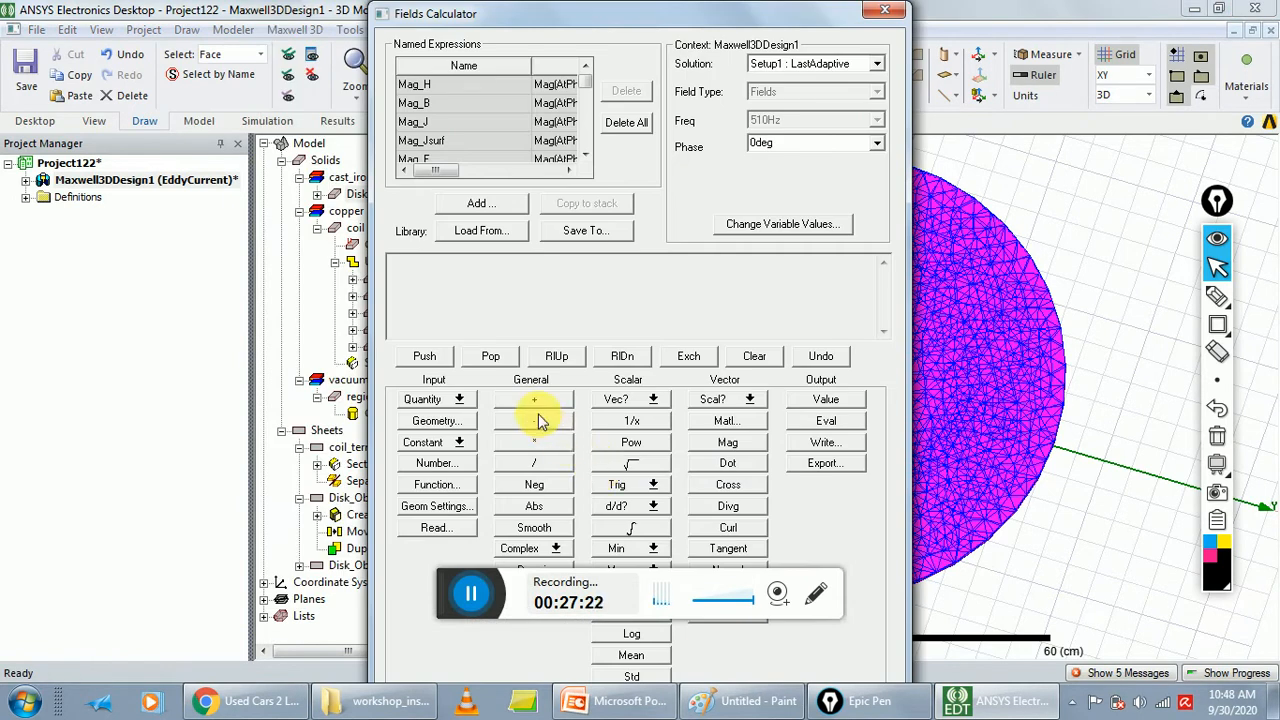
click(436, 407)
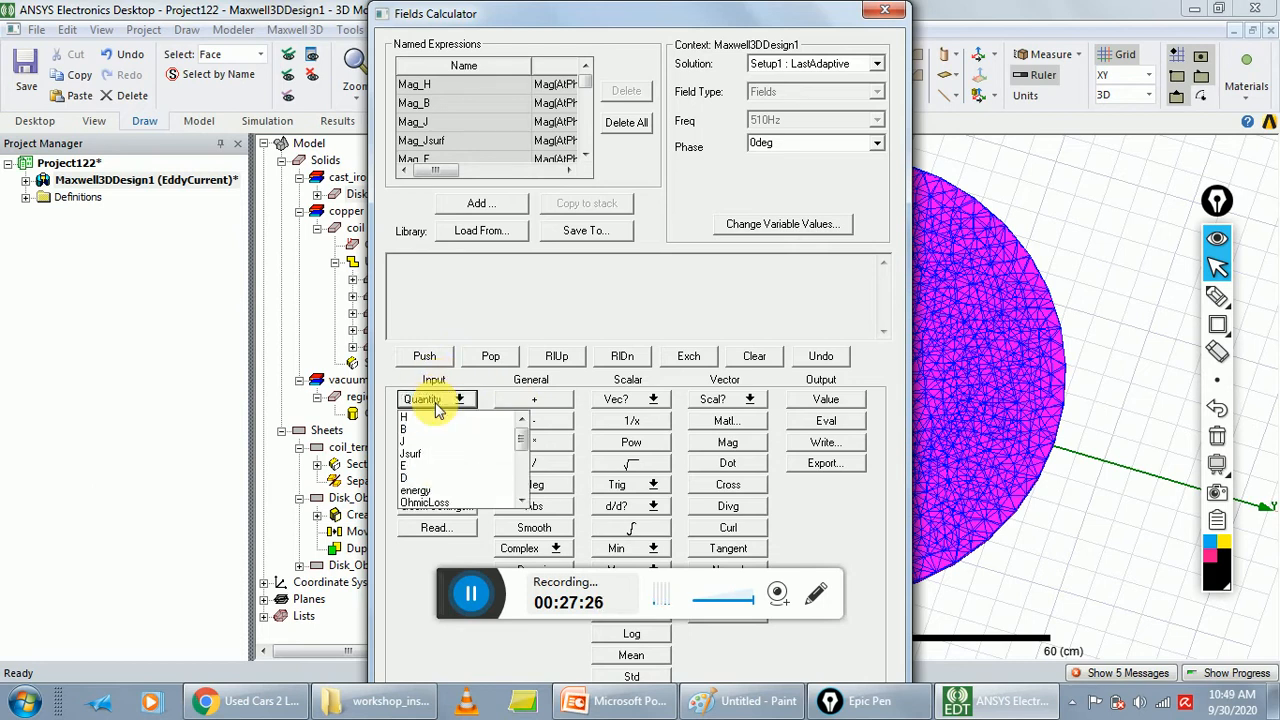
click(446, 503)
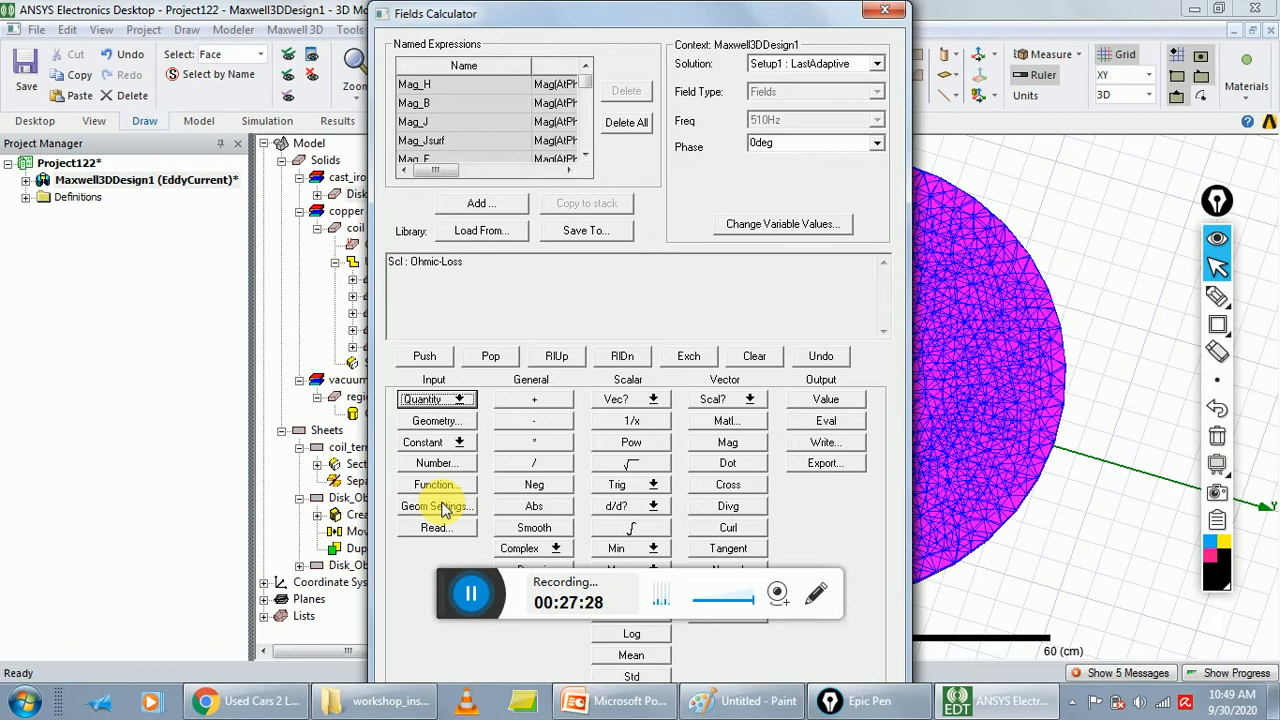
Integrate the ohmic loss over the Disk volume, evaluate the expression, and close the calculator
click(440, 421)
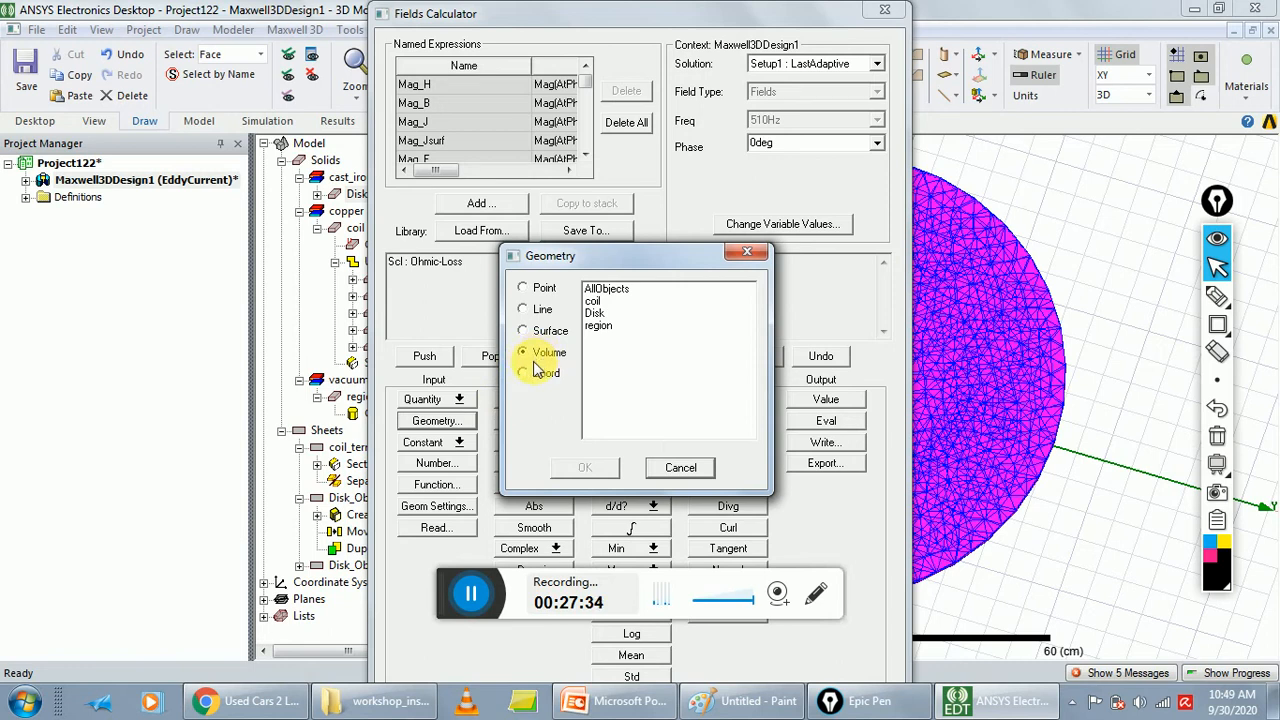
click(605, 314)
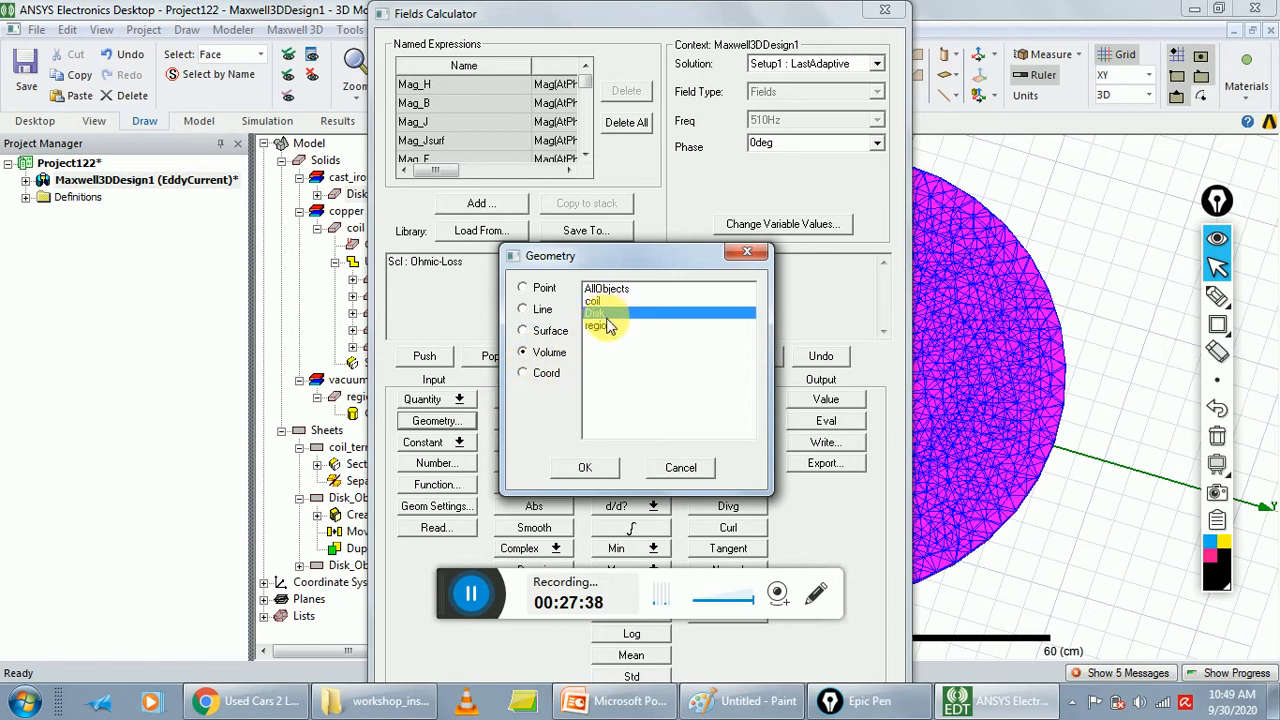
click(585, 467)
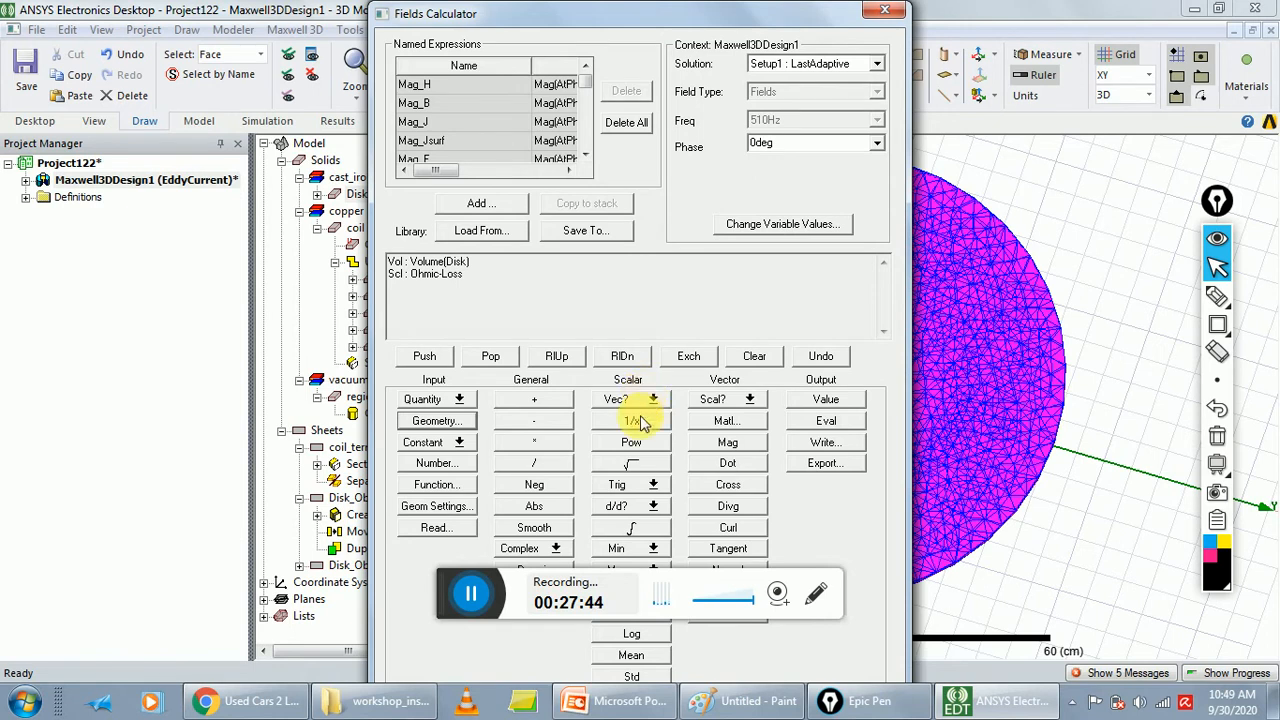
click(632, 527)
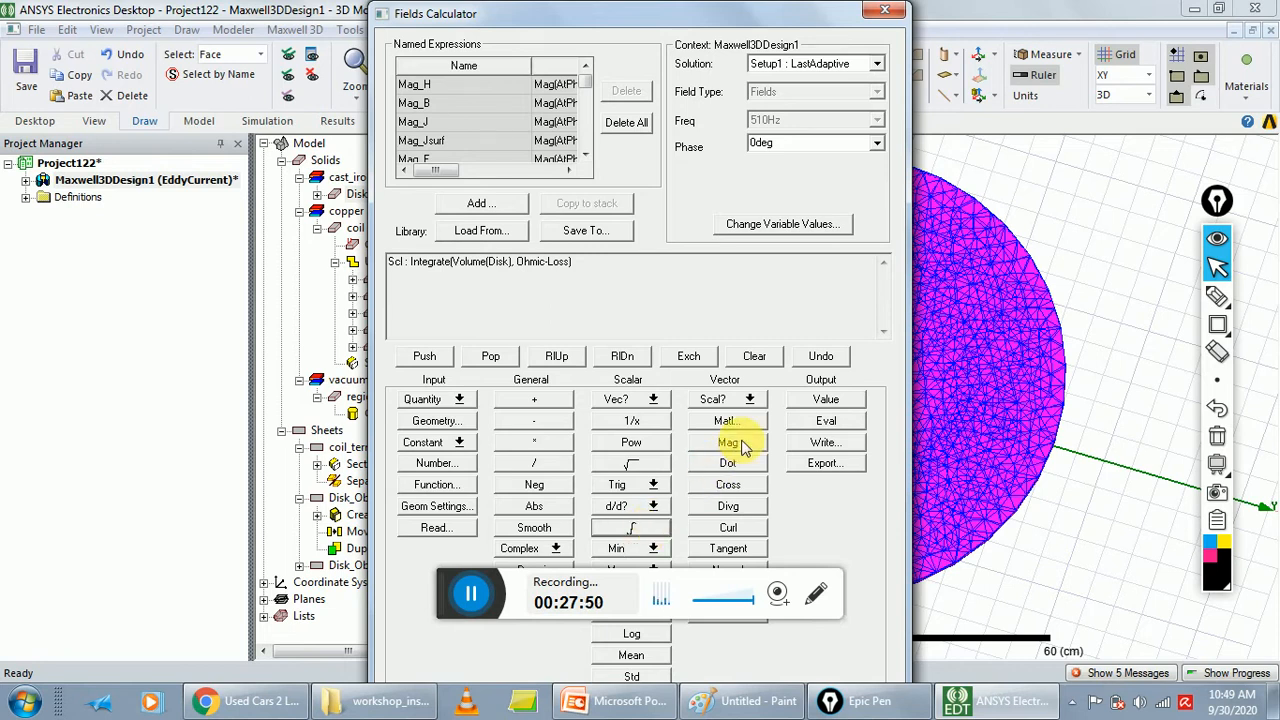
click(836, 424)
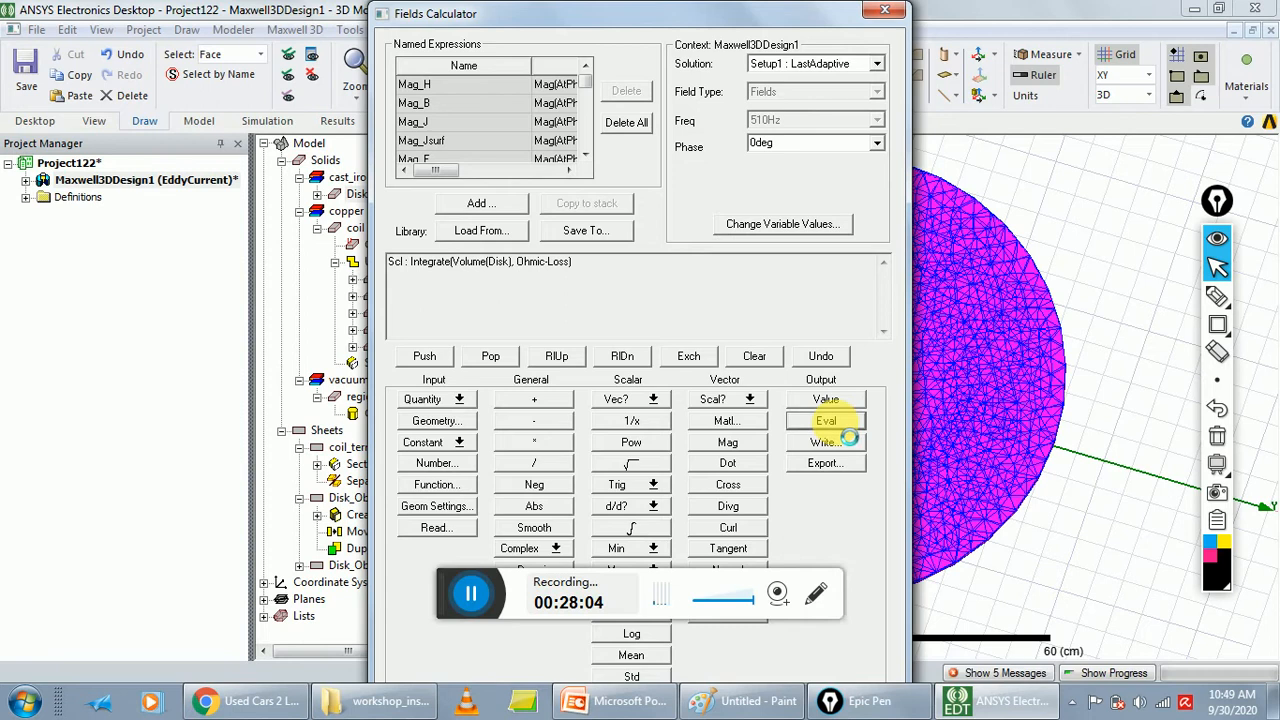
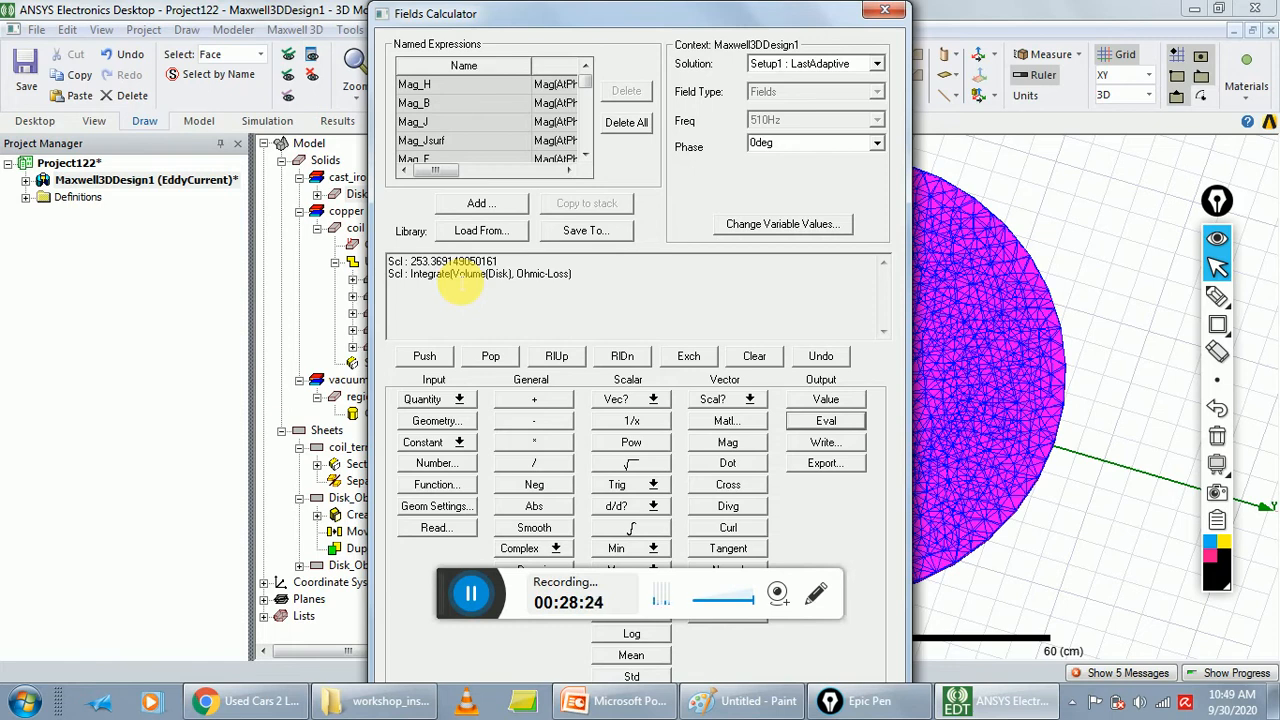
click(884, 14)
Delete the MeshPlots folder from the design's field overlays and confirm the deletion
click(26, 181)
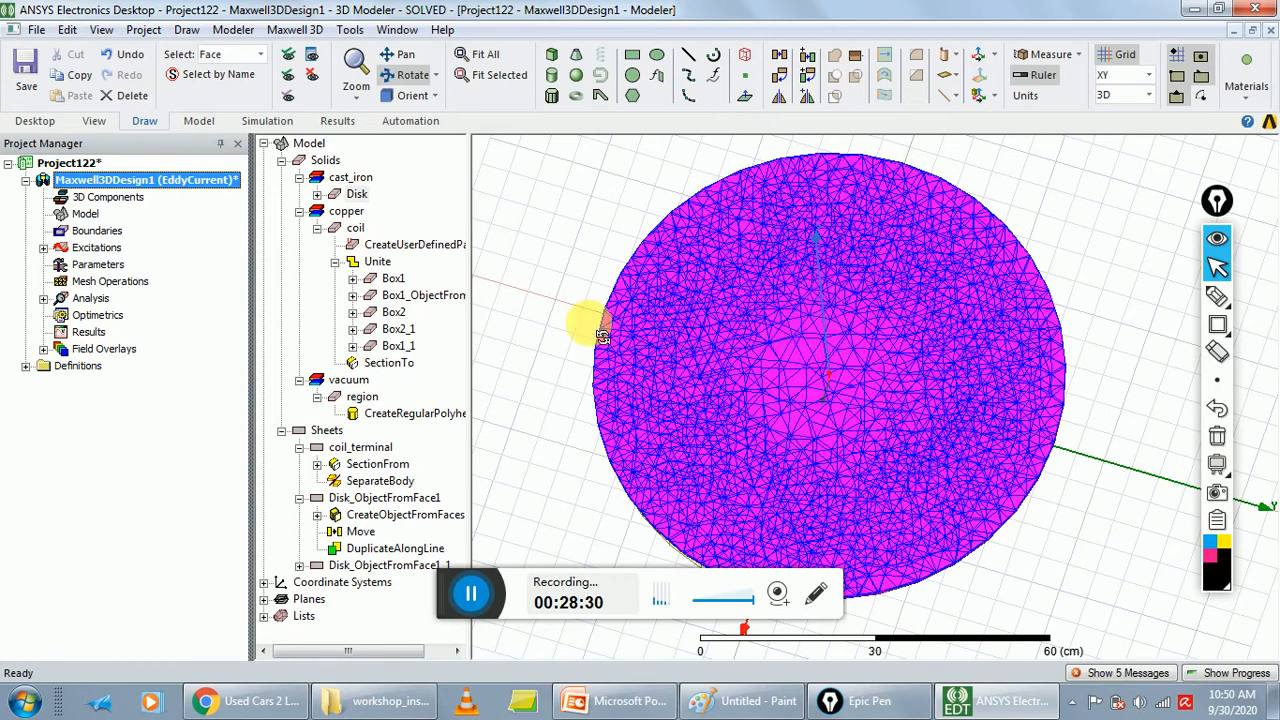
click(43, 349)
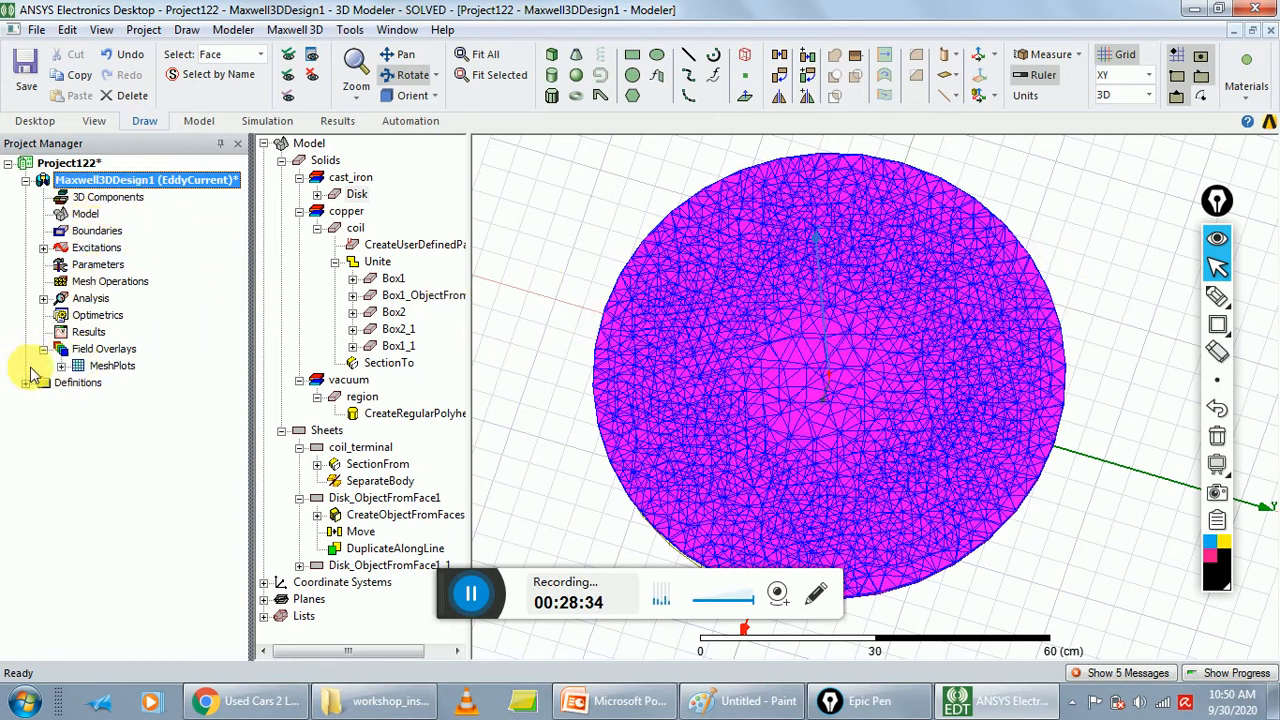
right_click(97, 368)
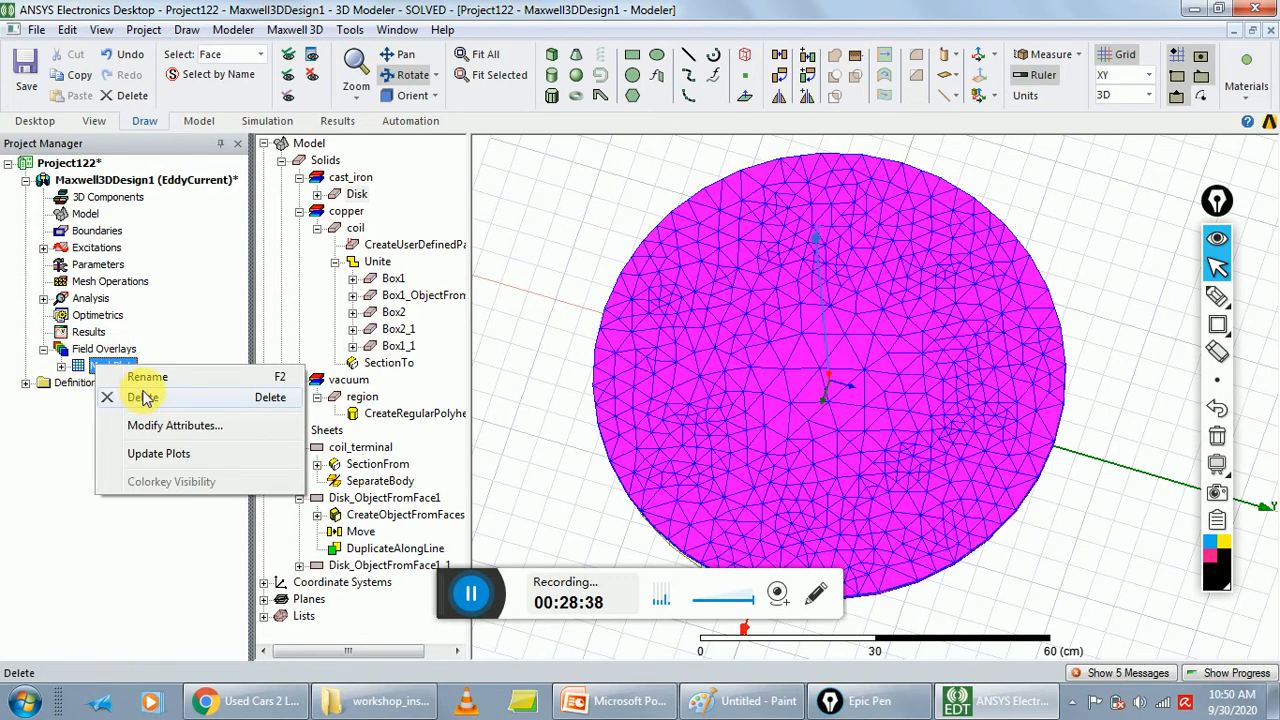
click(142, 398)
click(652, 391)
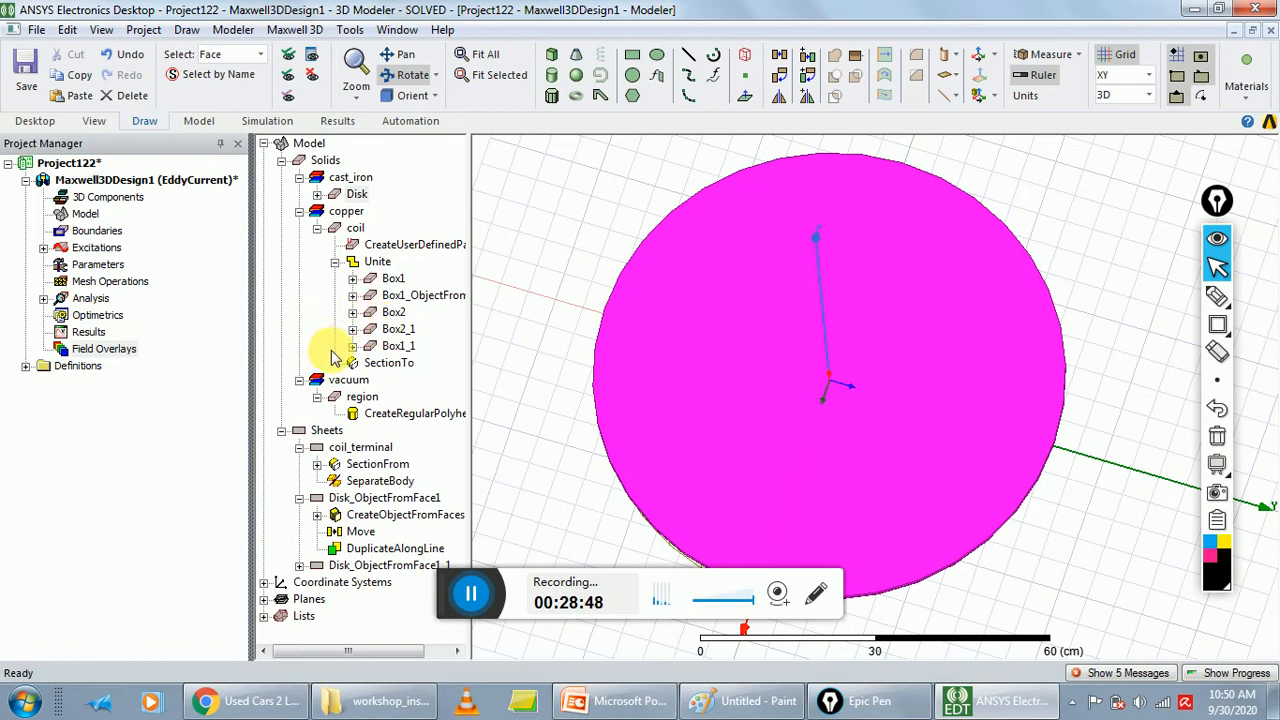
Plot the Vector_J current density on the Disk's surface only at 510Hz and 0deg phase, and inspect it from above and the side
click(357, 194)
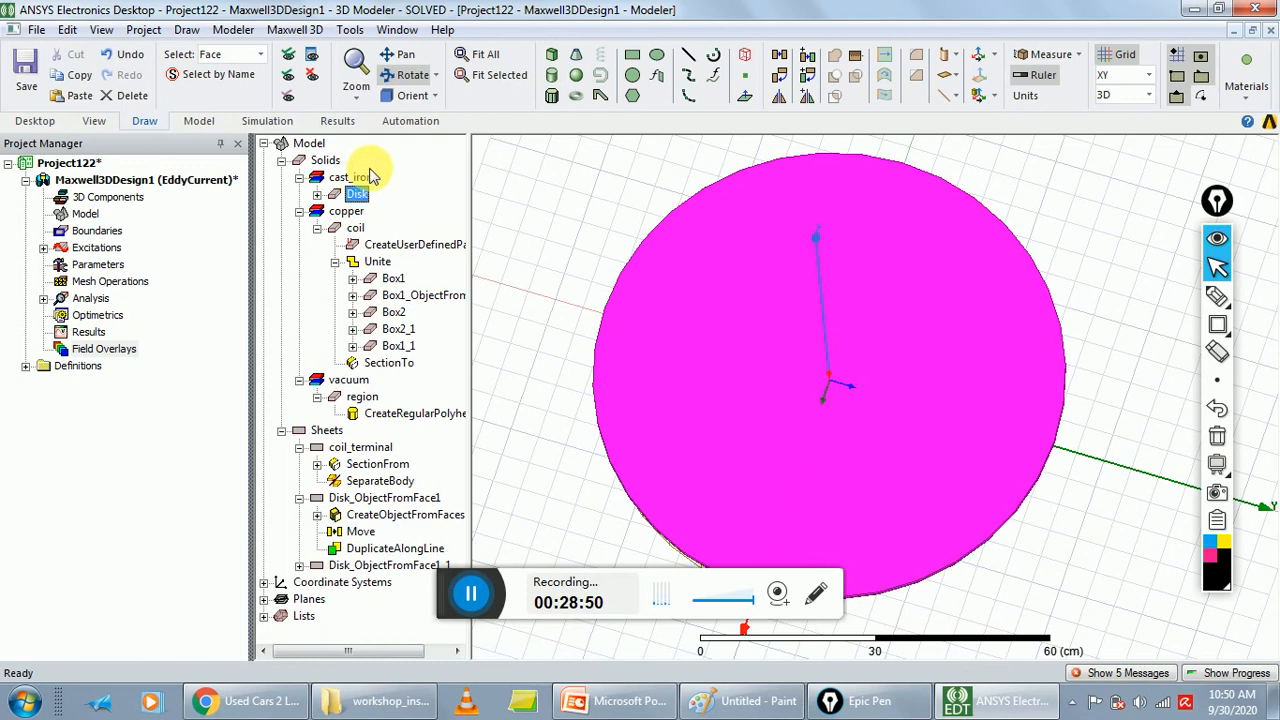
click(295, 29)
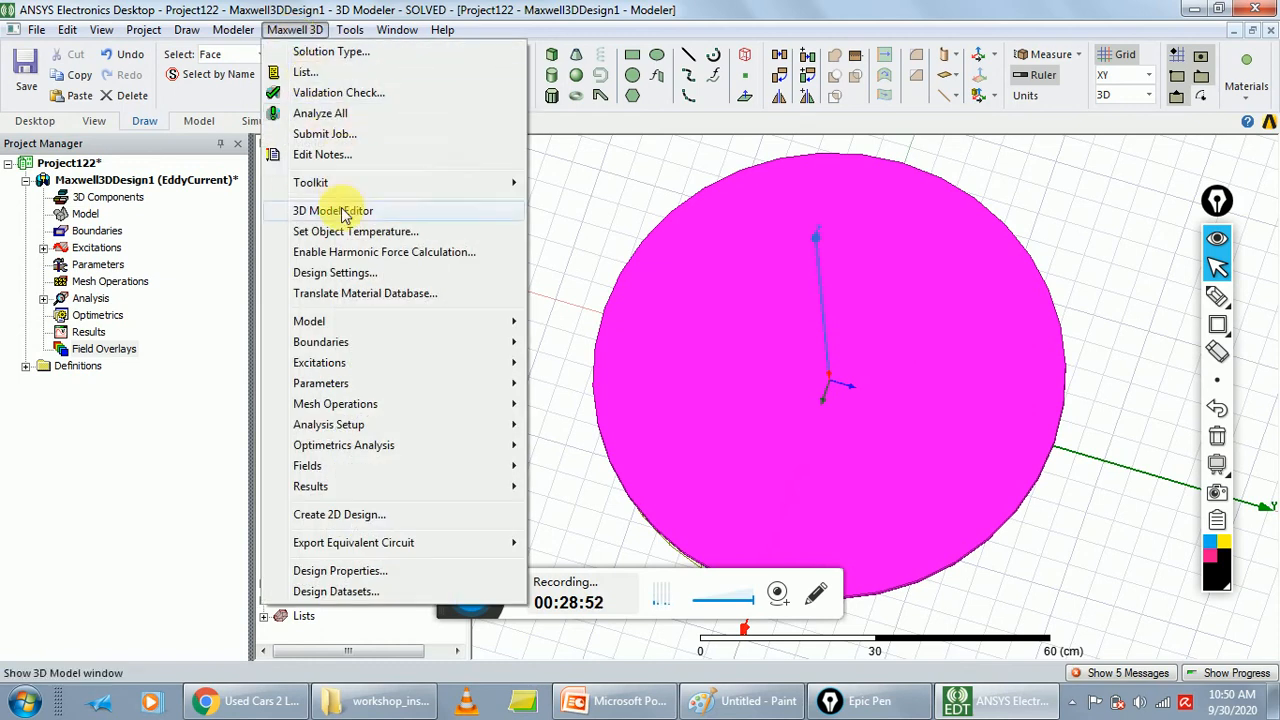
mouse_move(410, 470)
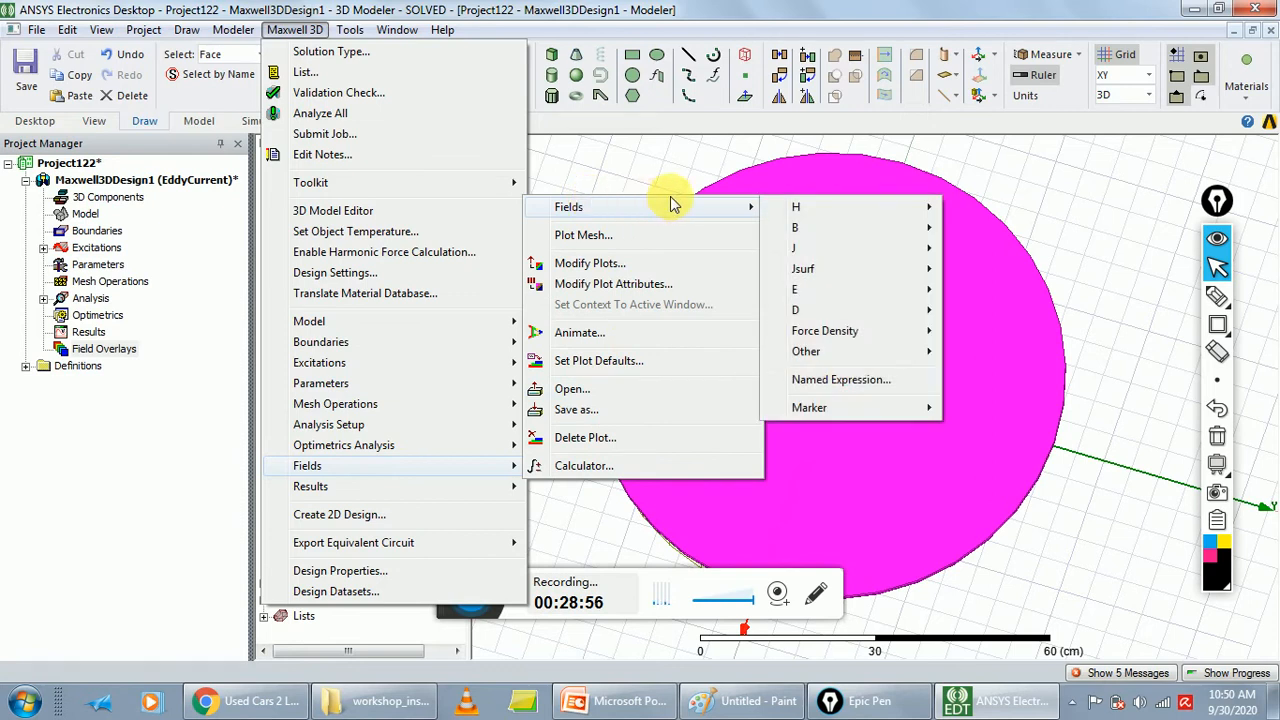
mouse_move(724, 212)
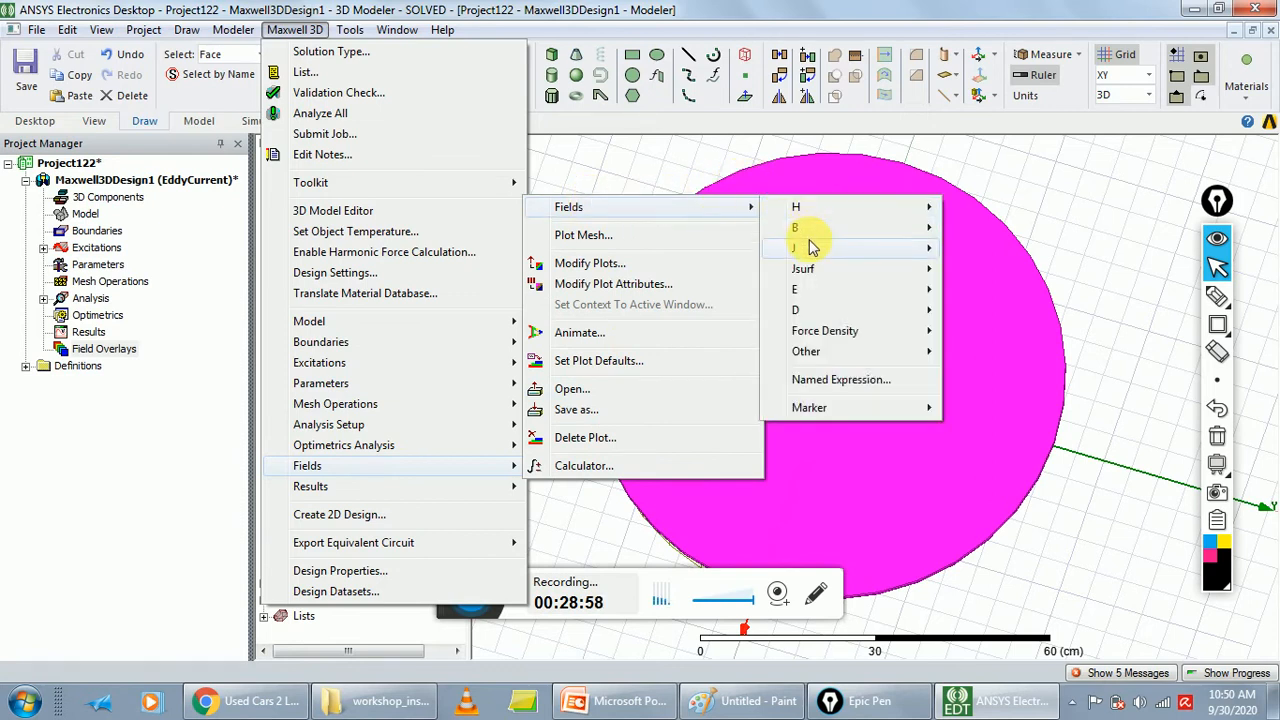
mouse_move(870, 252)
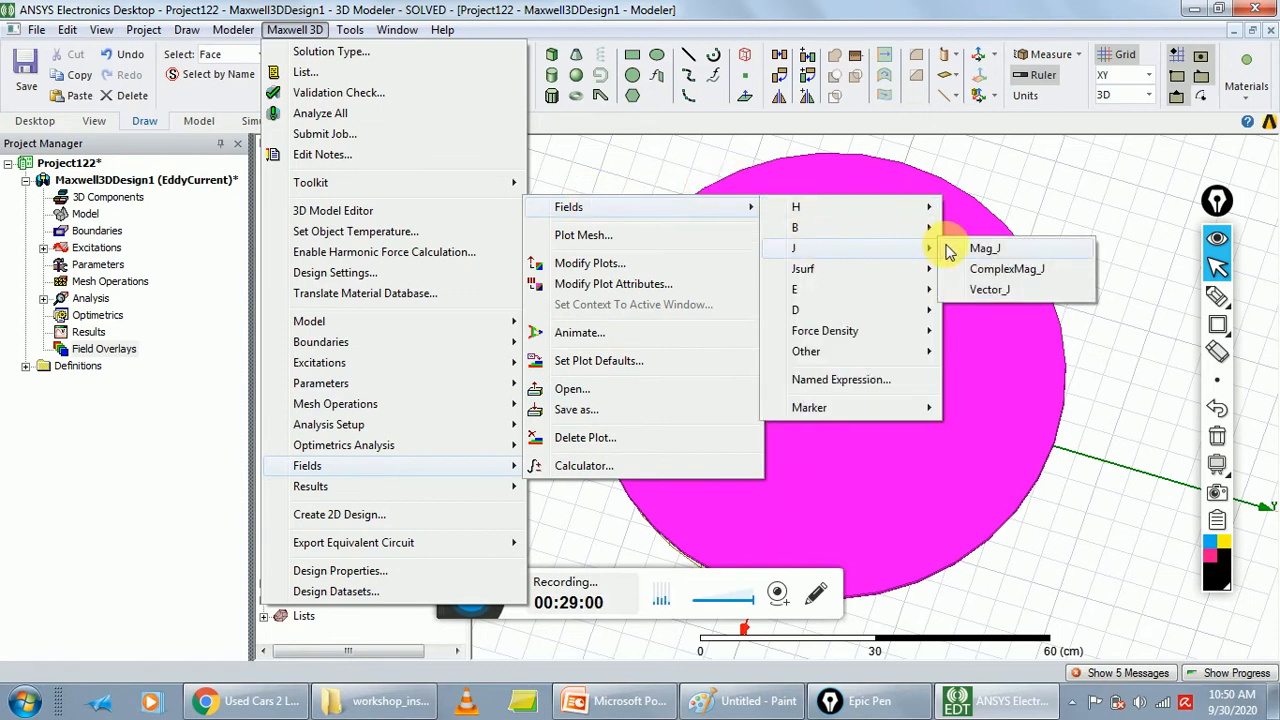
click(988, 290)
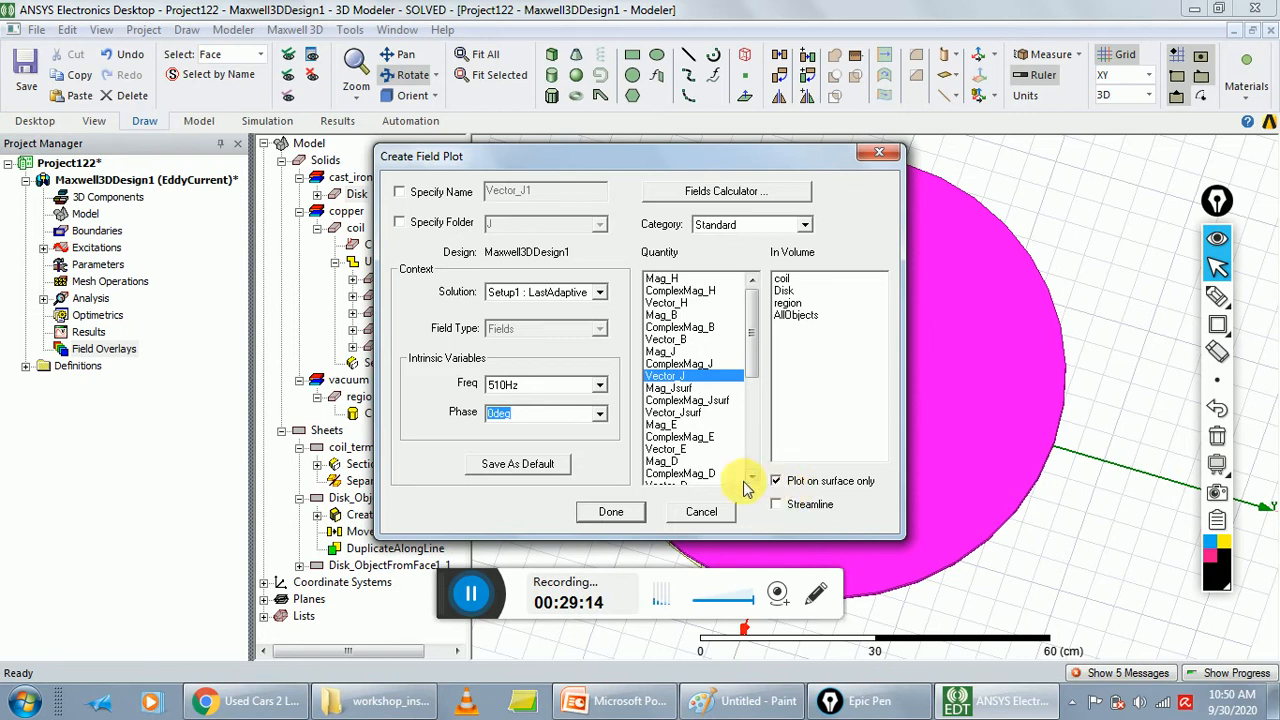
click(624, 511)
drag(637, 526, 907, 454)
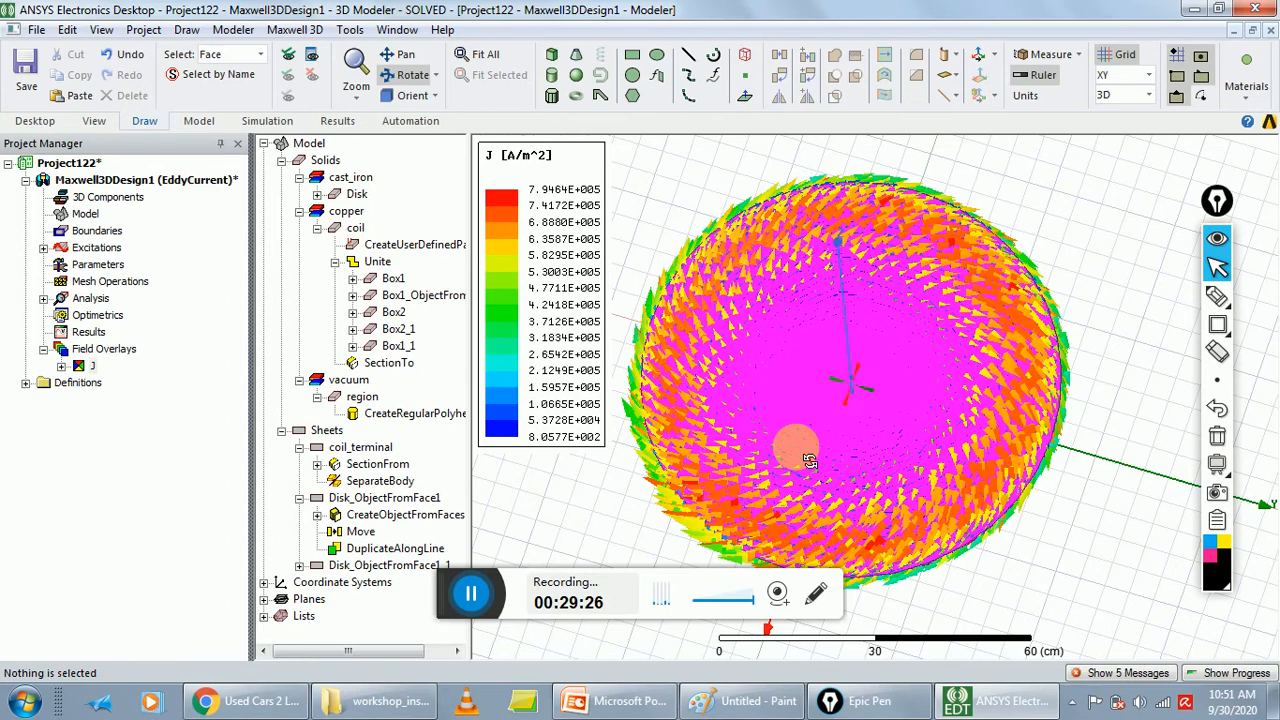
drag(888, 473, 866, 371)
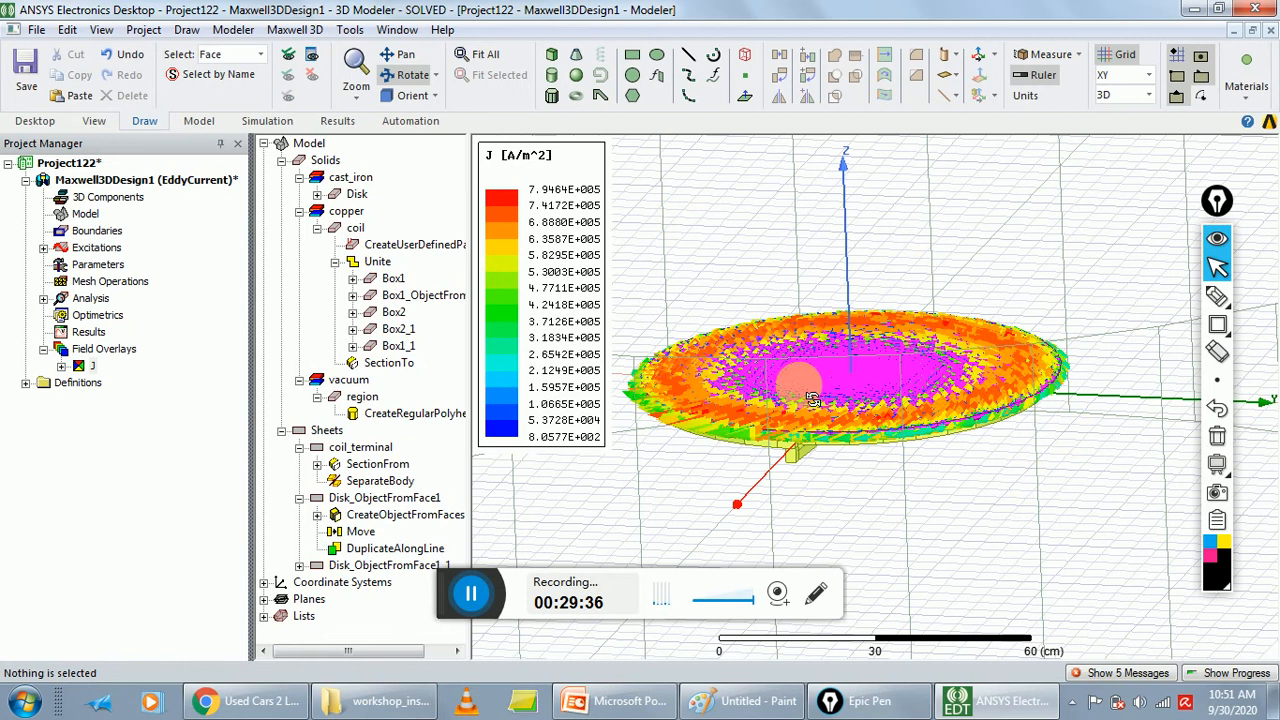
Delete all plots in the J quantity folder of the field overlays
right_click(86, 372)
click(122, 400)
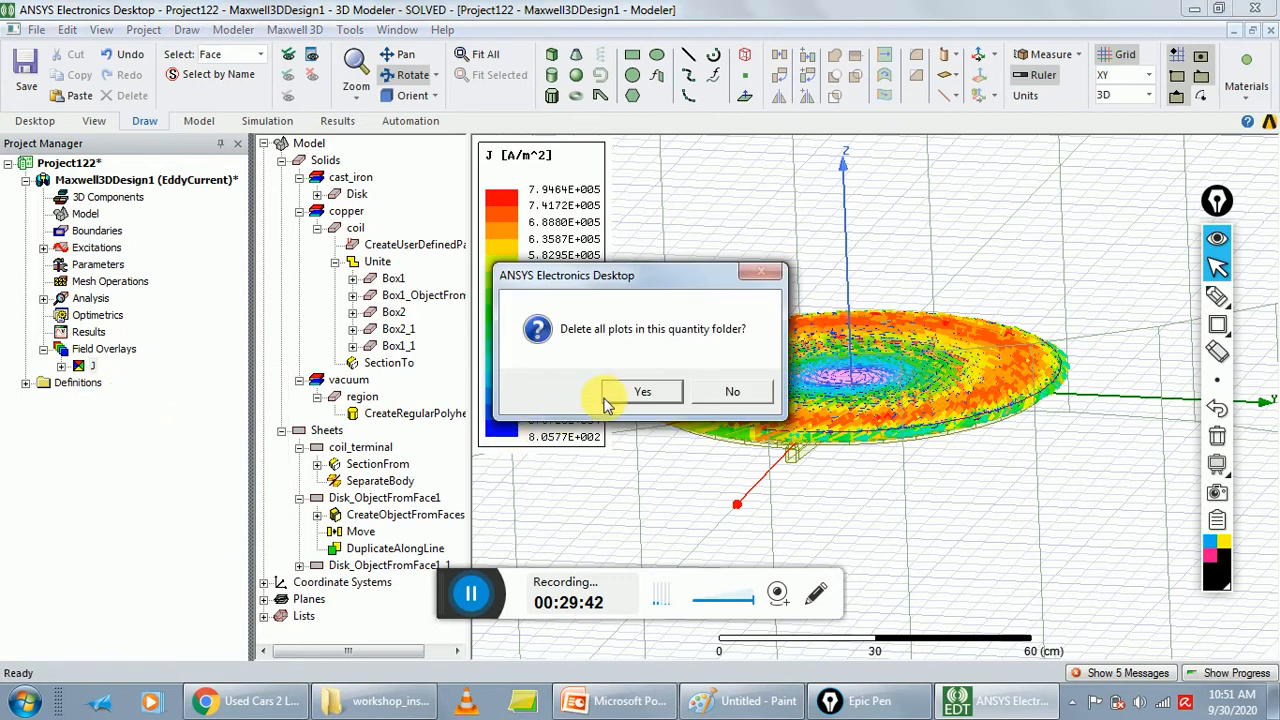
click(640, 392)
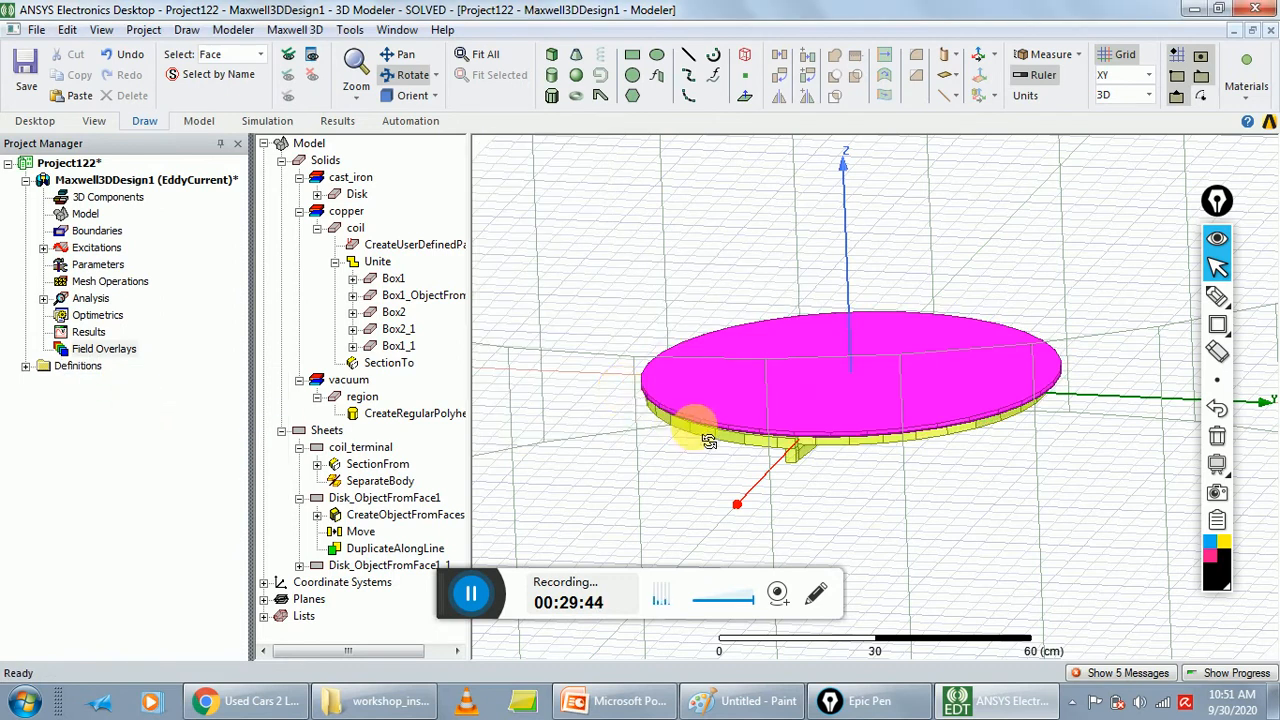
Plot the Ohmic_Loss quantity on the Disk's surface only, using Setup1 : LastAdaptive at 510Hz and 0deg phase
click(357, 195)
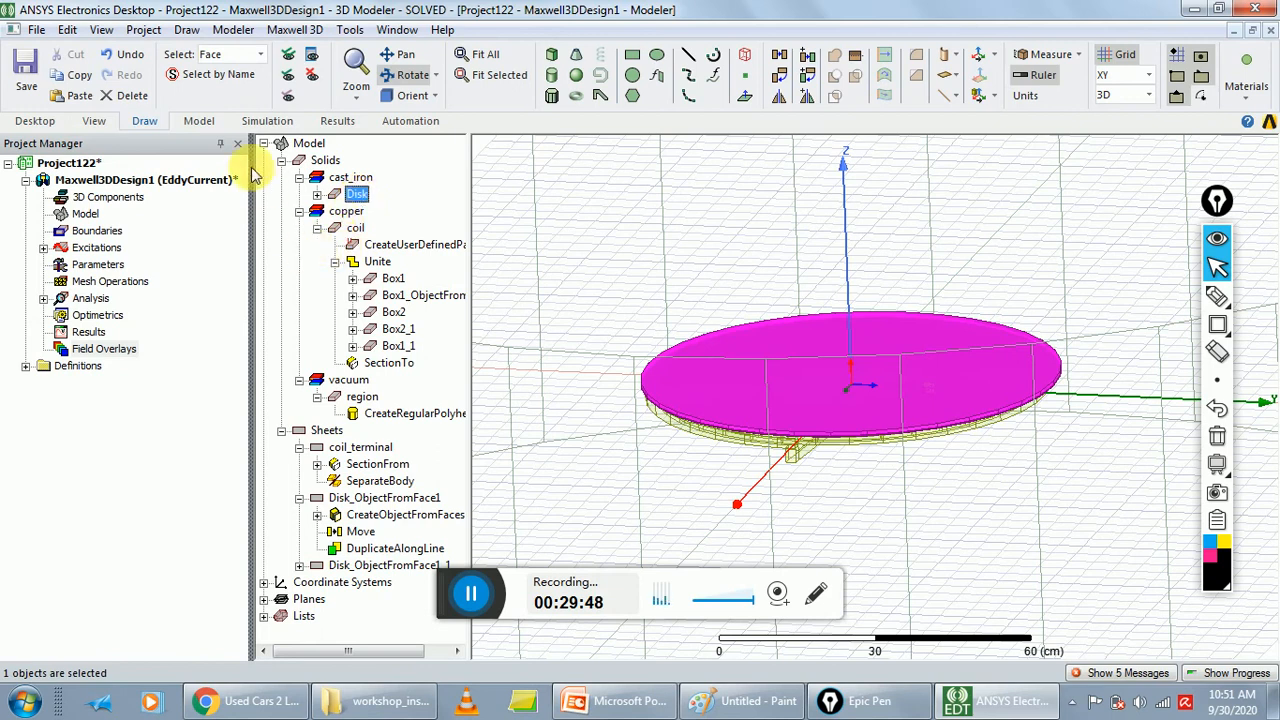
click(291, 31)
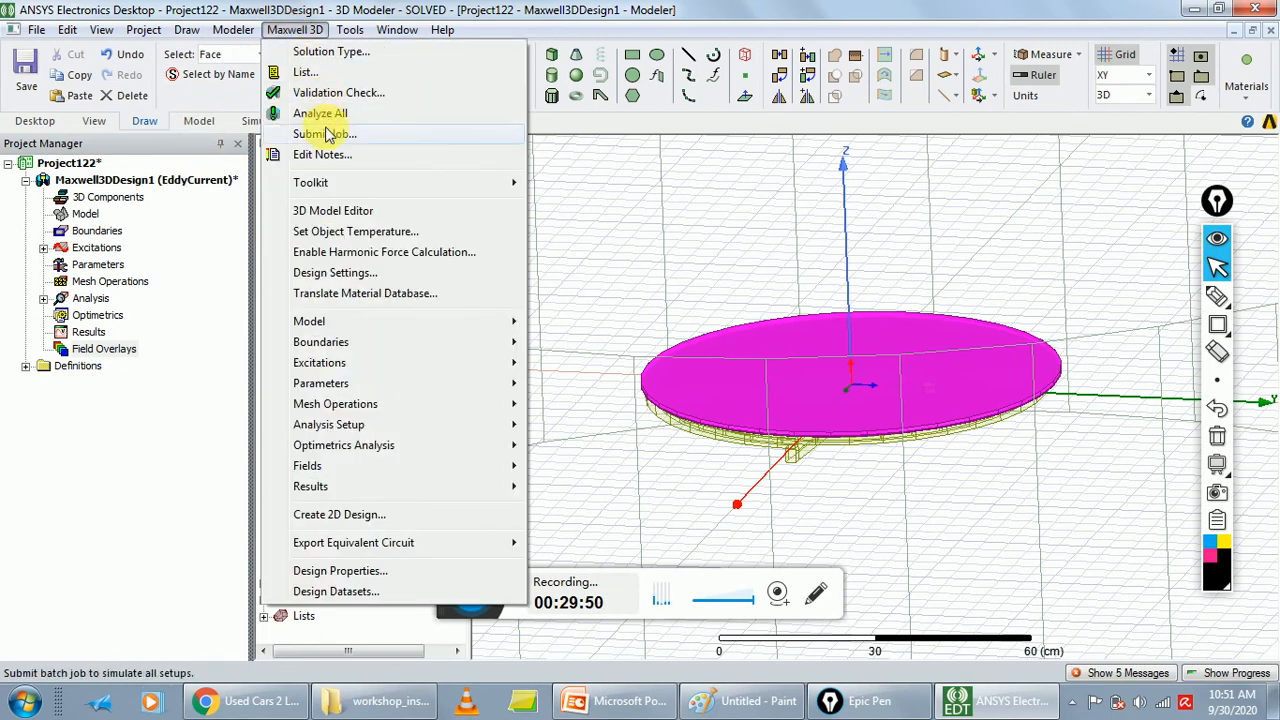
mouse_move(449, 468)
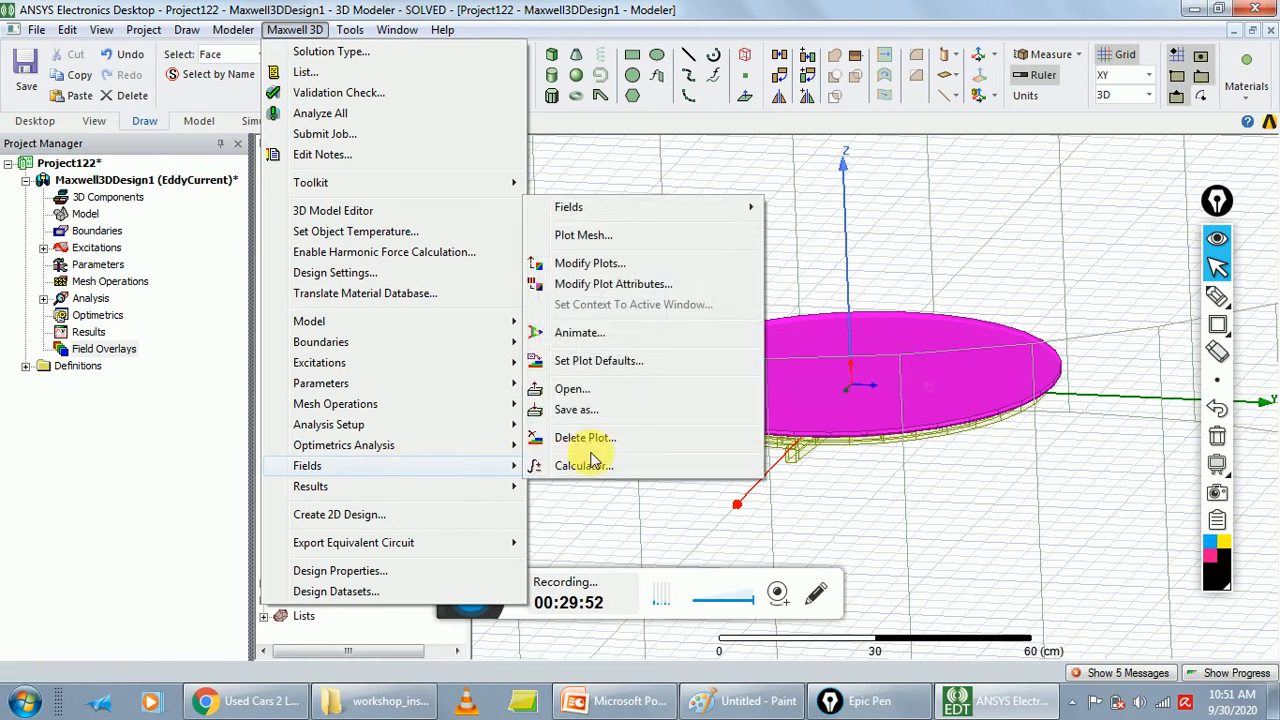
mouse_move(601, 207)
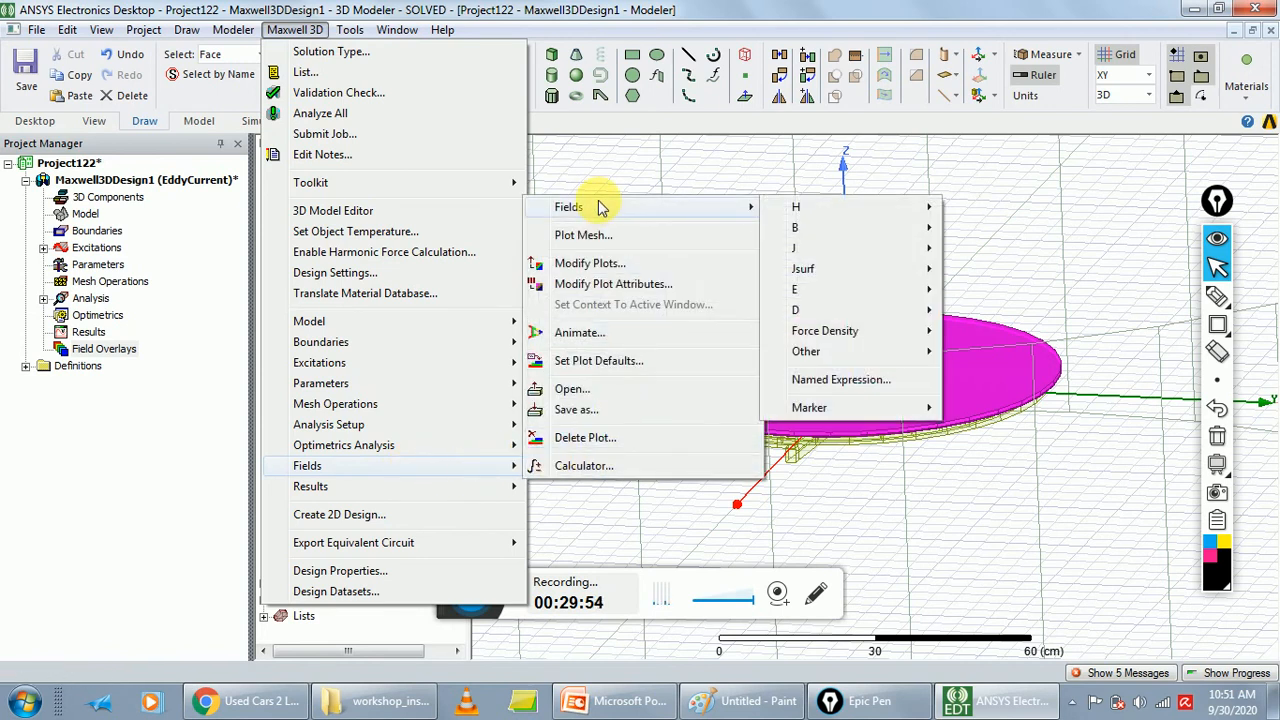
mouse_move(884, 336)
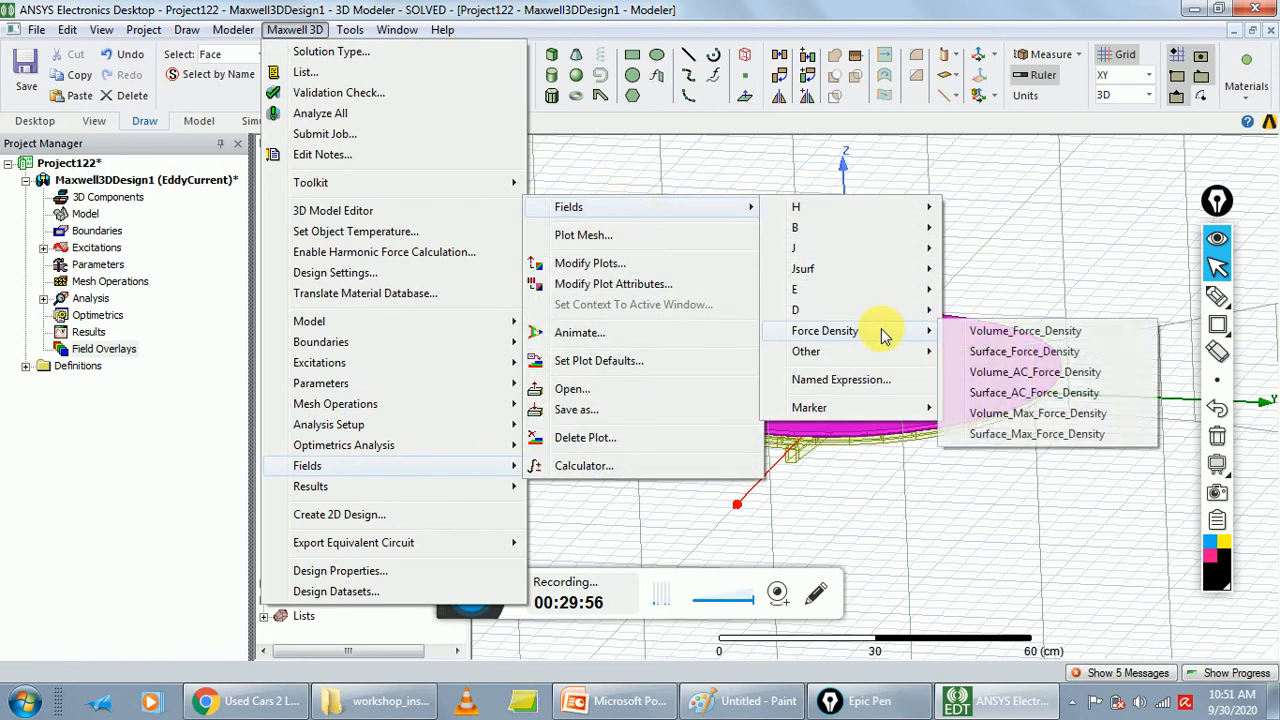
mouse_move(838, 367)
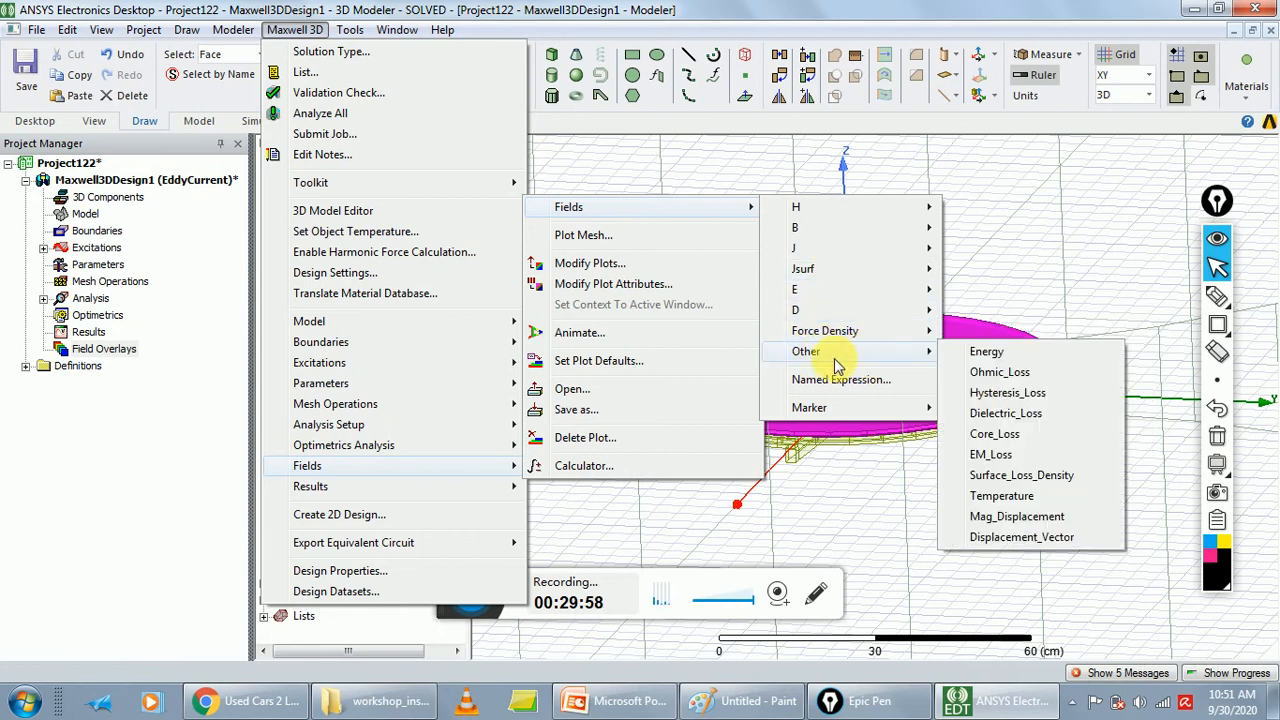
click(980, 372)
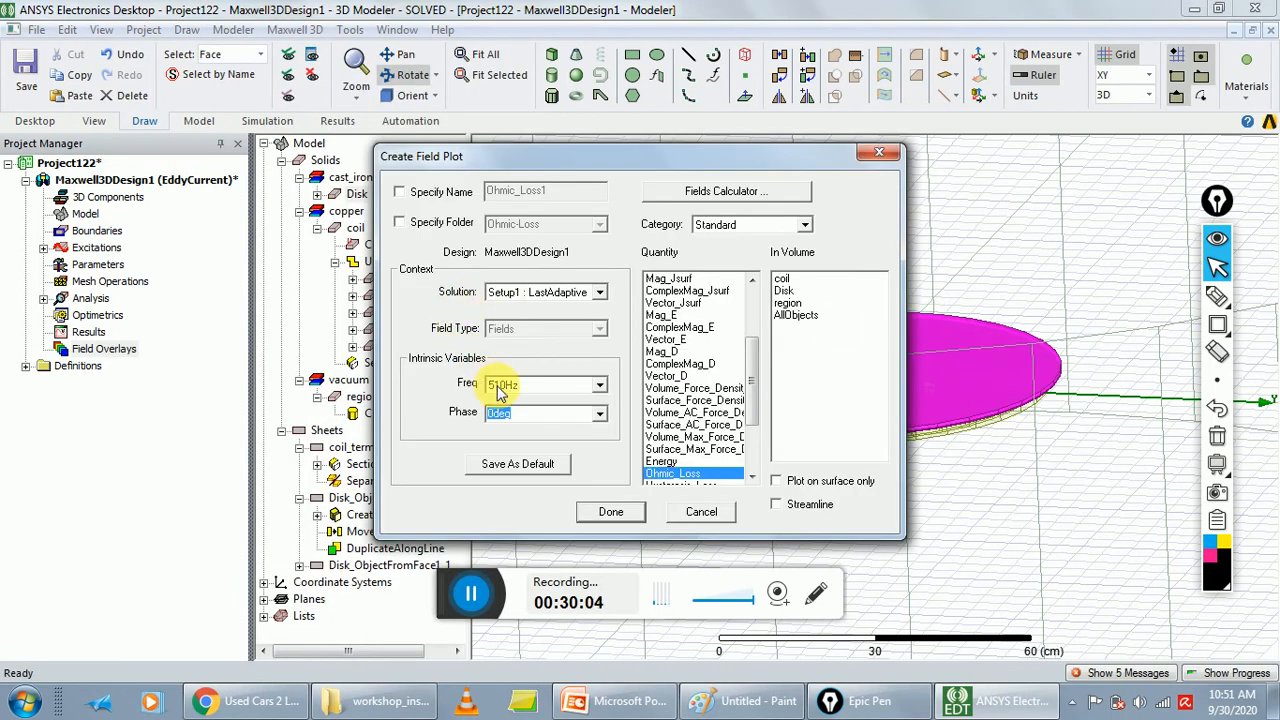
click(777, 481)
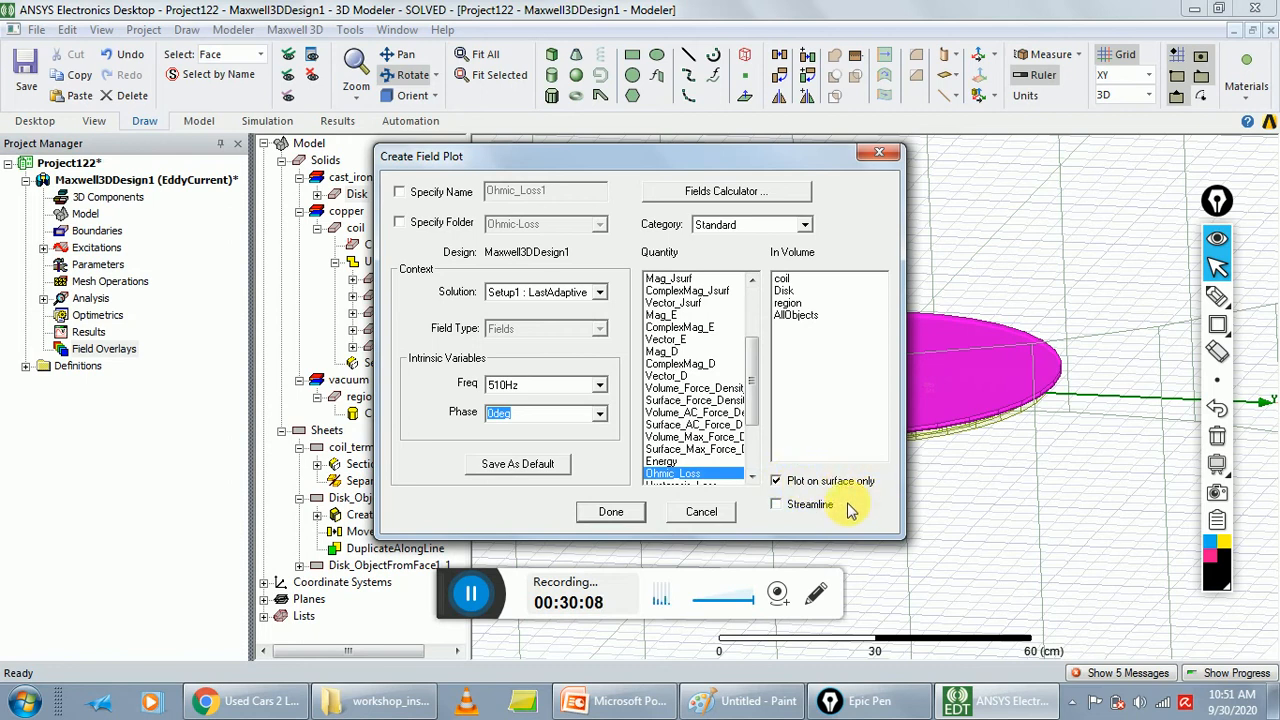
click(609, 512)
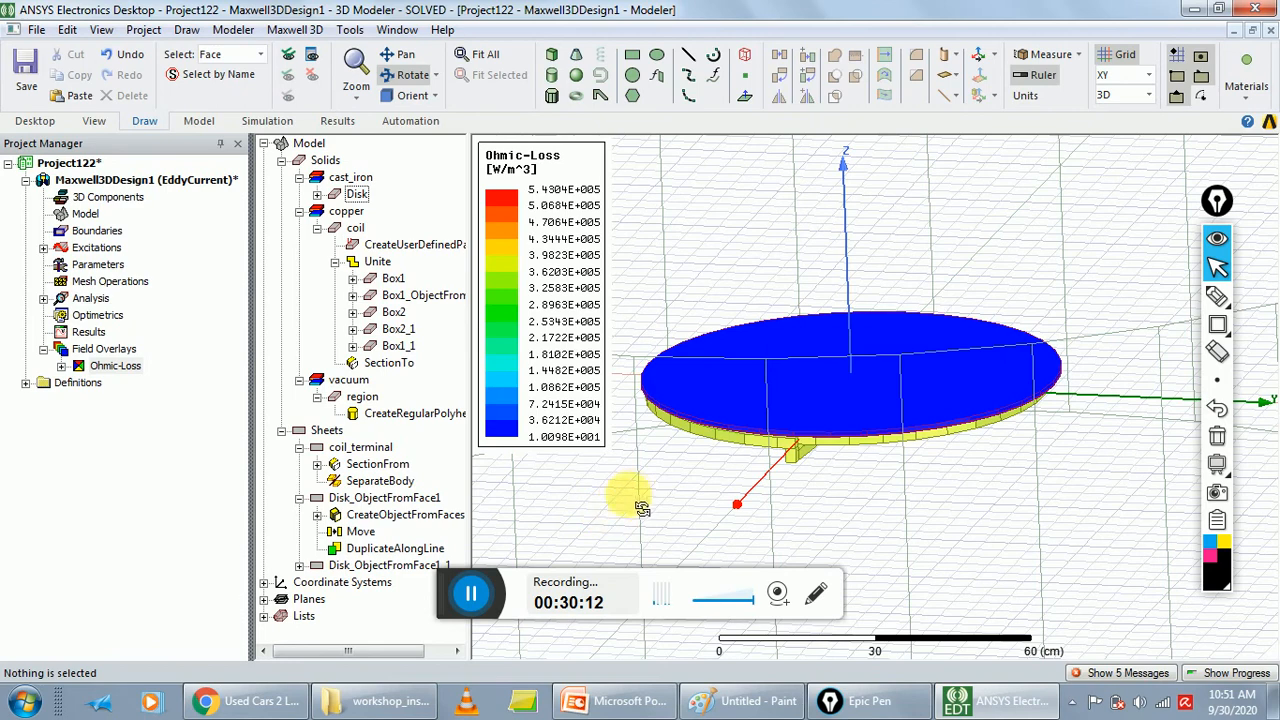
Examine the Disk's ohmic loss distribution from the coil side, with the coil highlighted and the Ohmic_Loss1 plot selected
drag(842, 448, 850, 366)
scroll(834, 390, up, 3)
drag(882, 419, 895, 500)
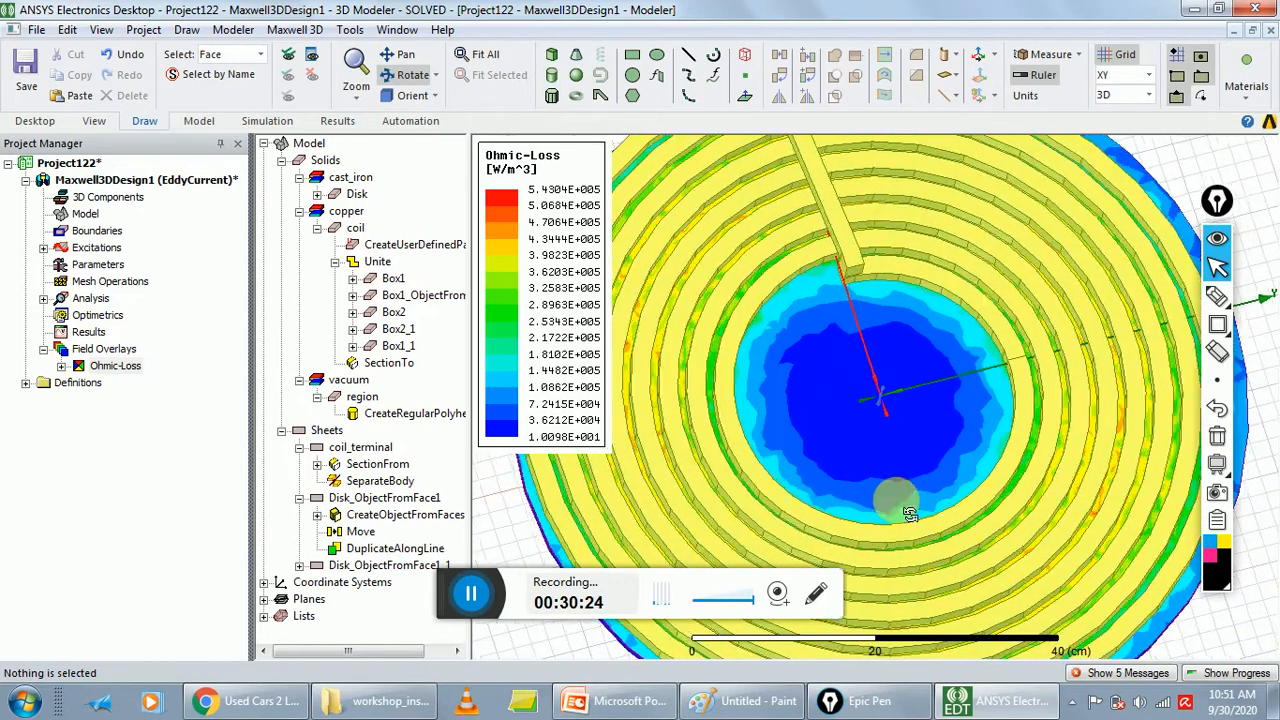
click(352, 193)
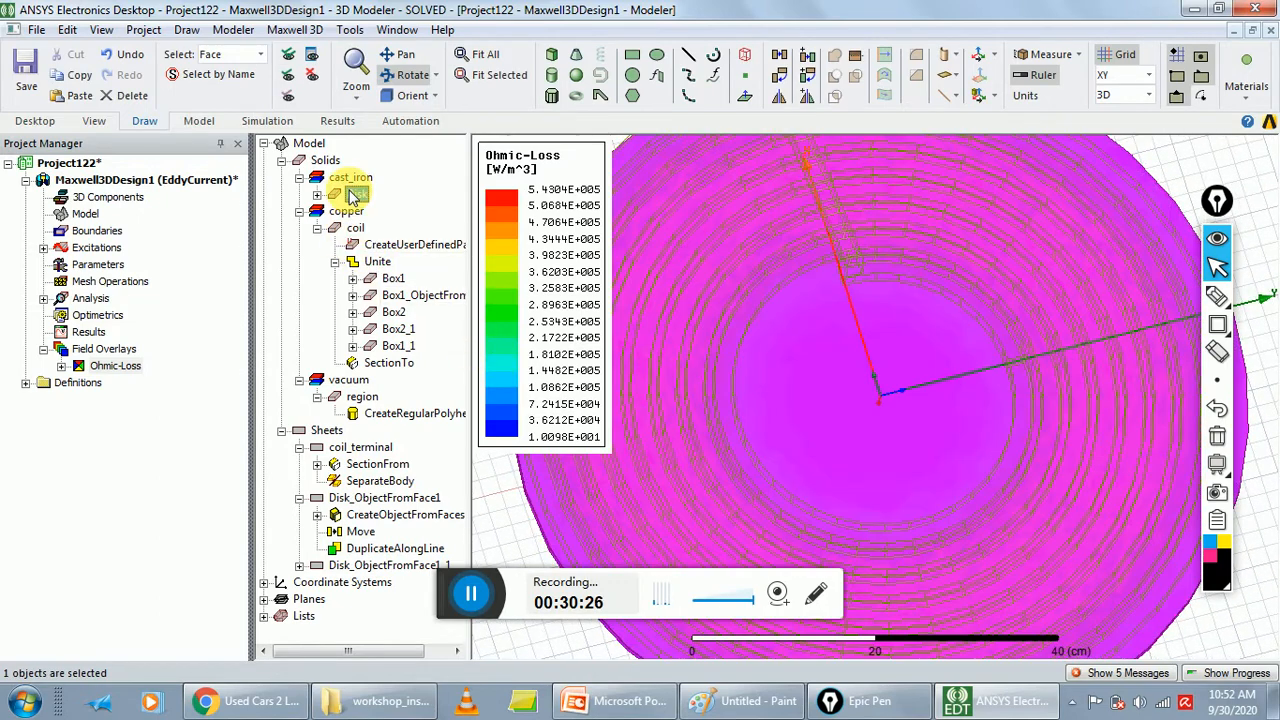
click(350, 228)
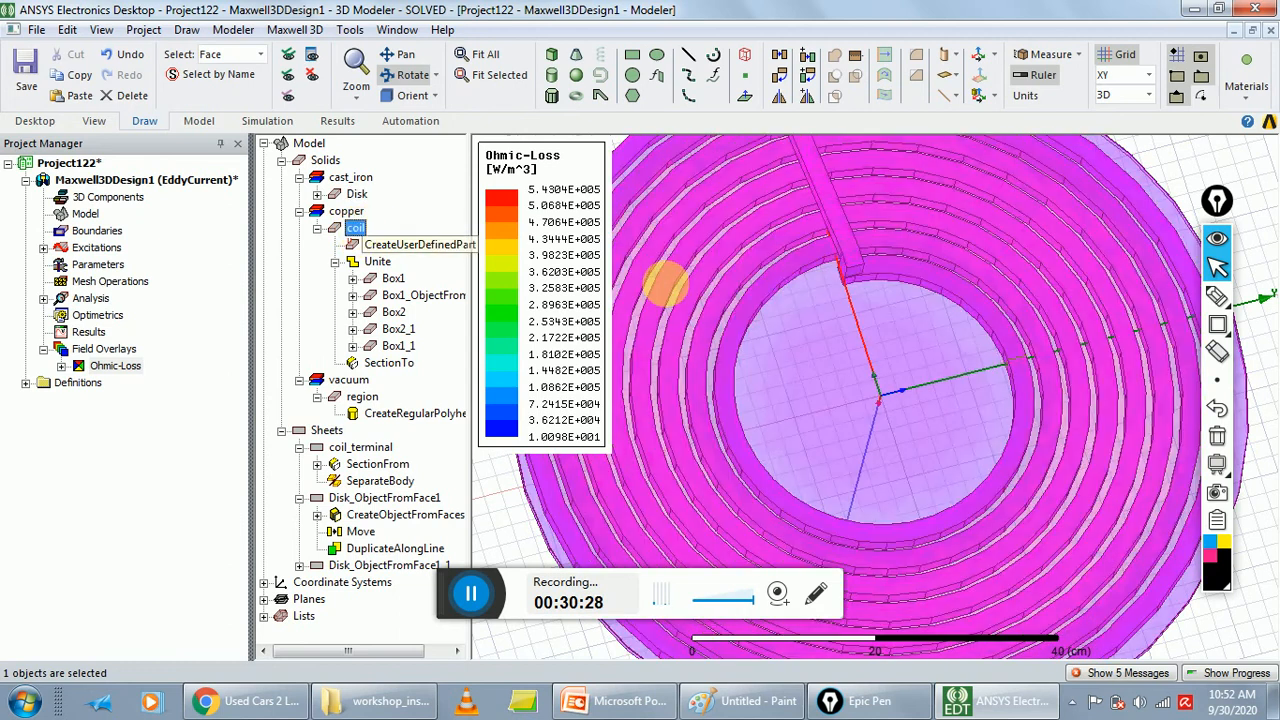
click(115, 365)
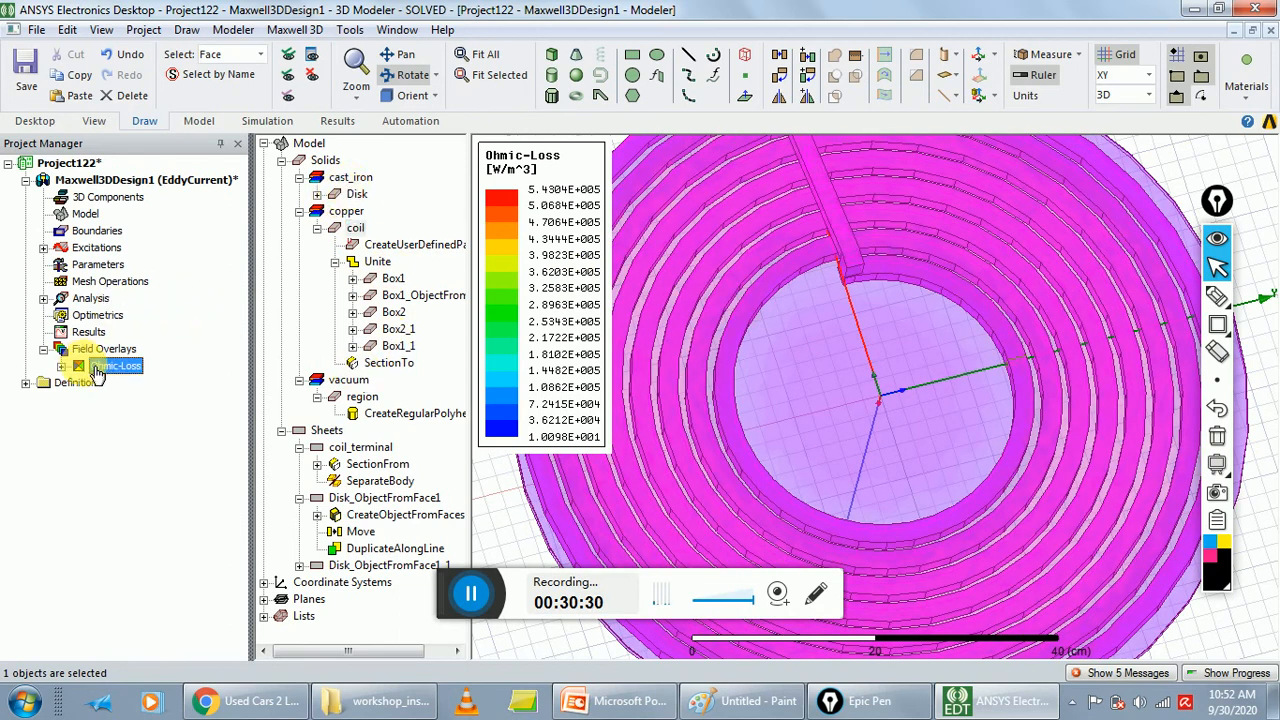
click(61, 366)
click(125, 383)
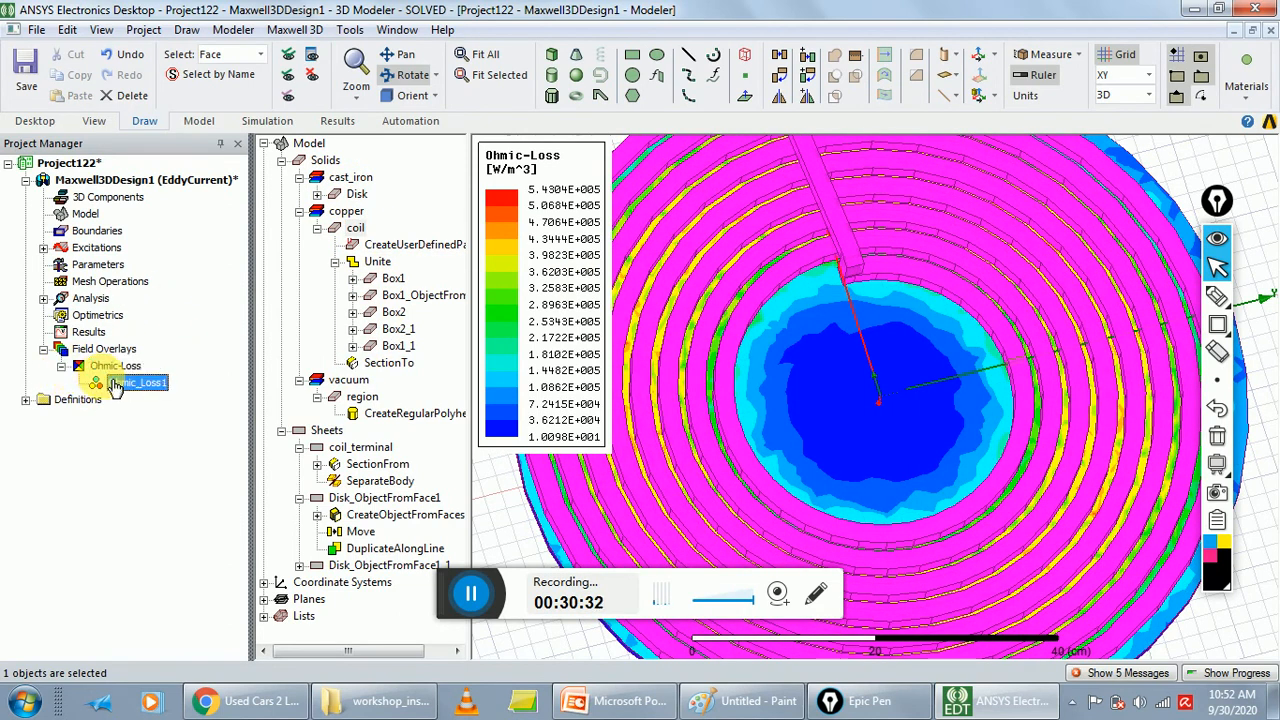
drag(764, 406, 808, 344)
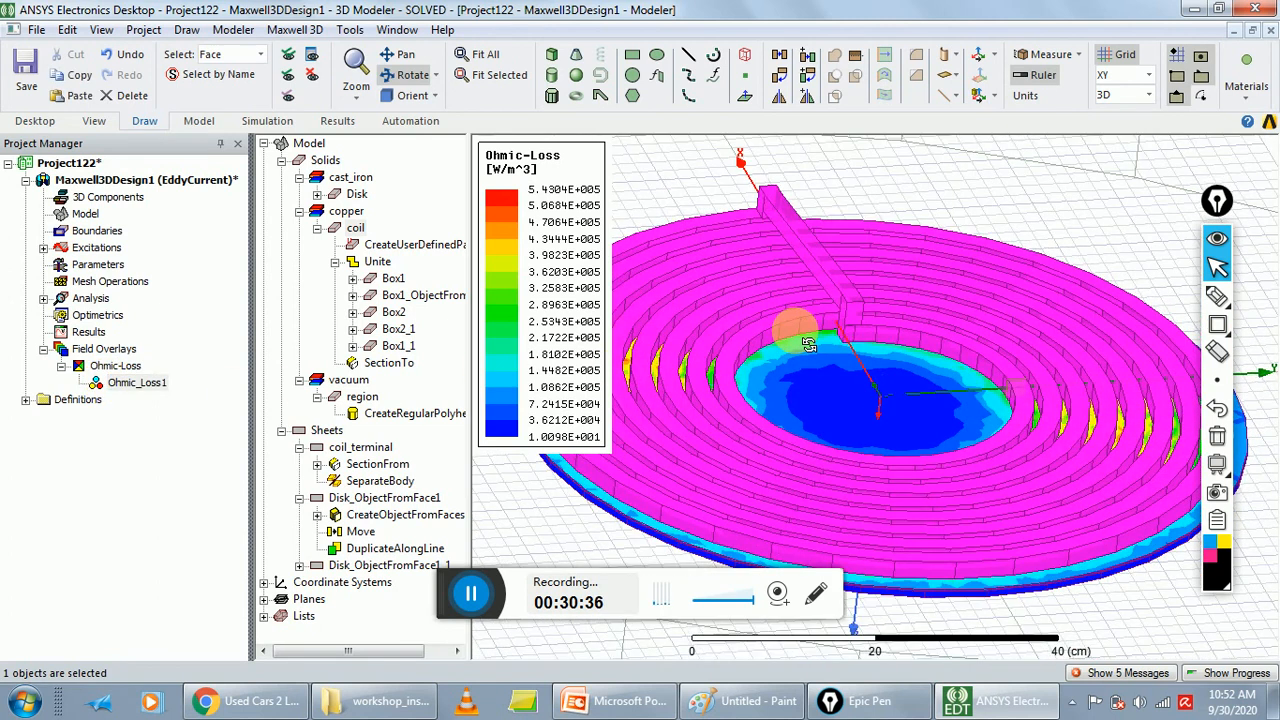